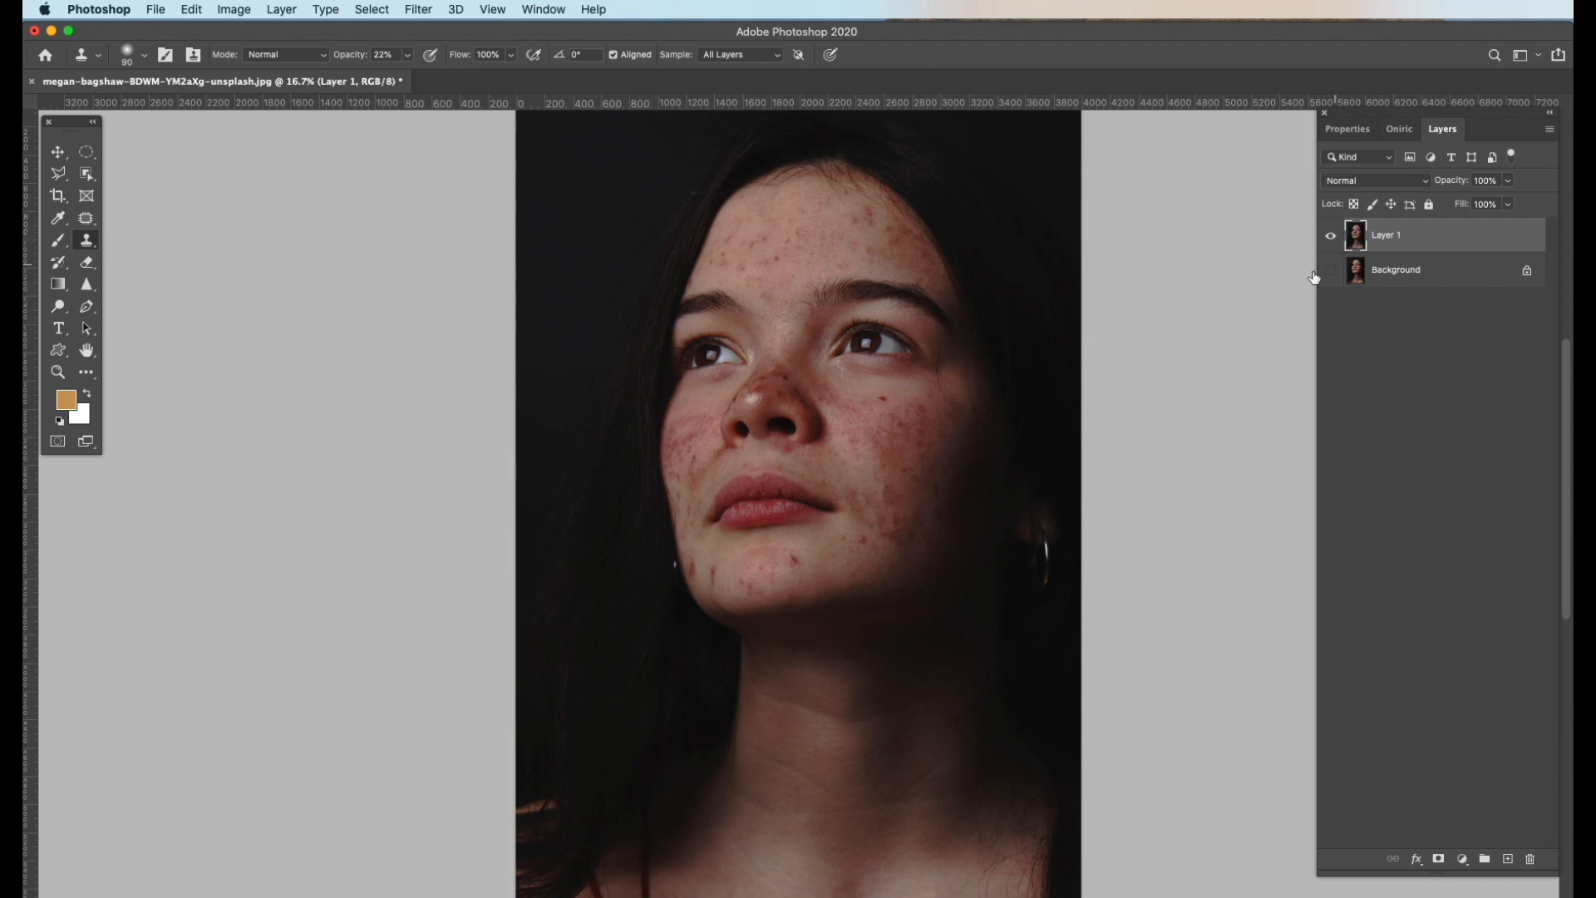
Remove the blemishes on the chin, jawline and lower cheek with the Spot Healing Brush in Content-Aware mode
left_click(850, 401, "super")
left_click(849, 401, "super")
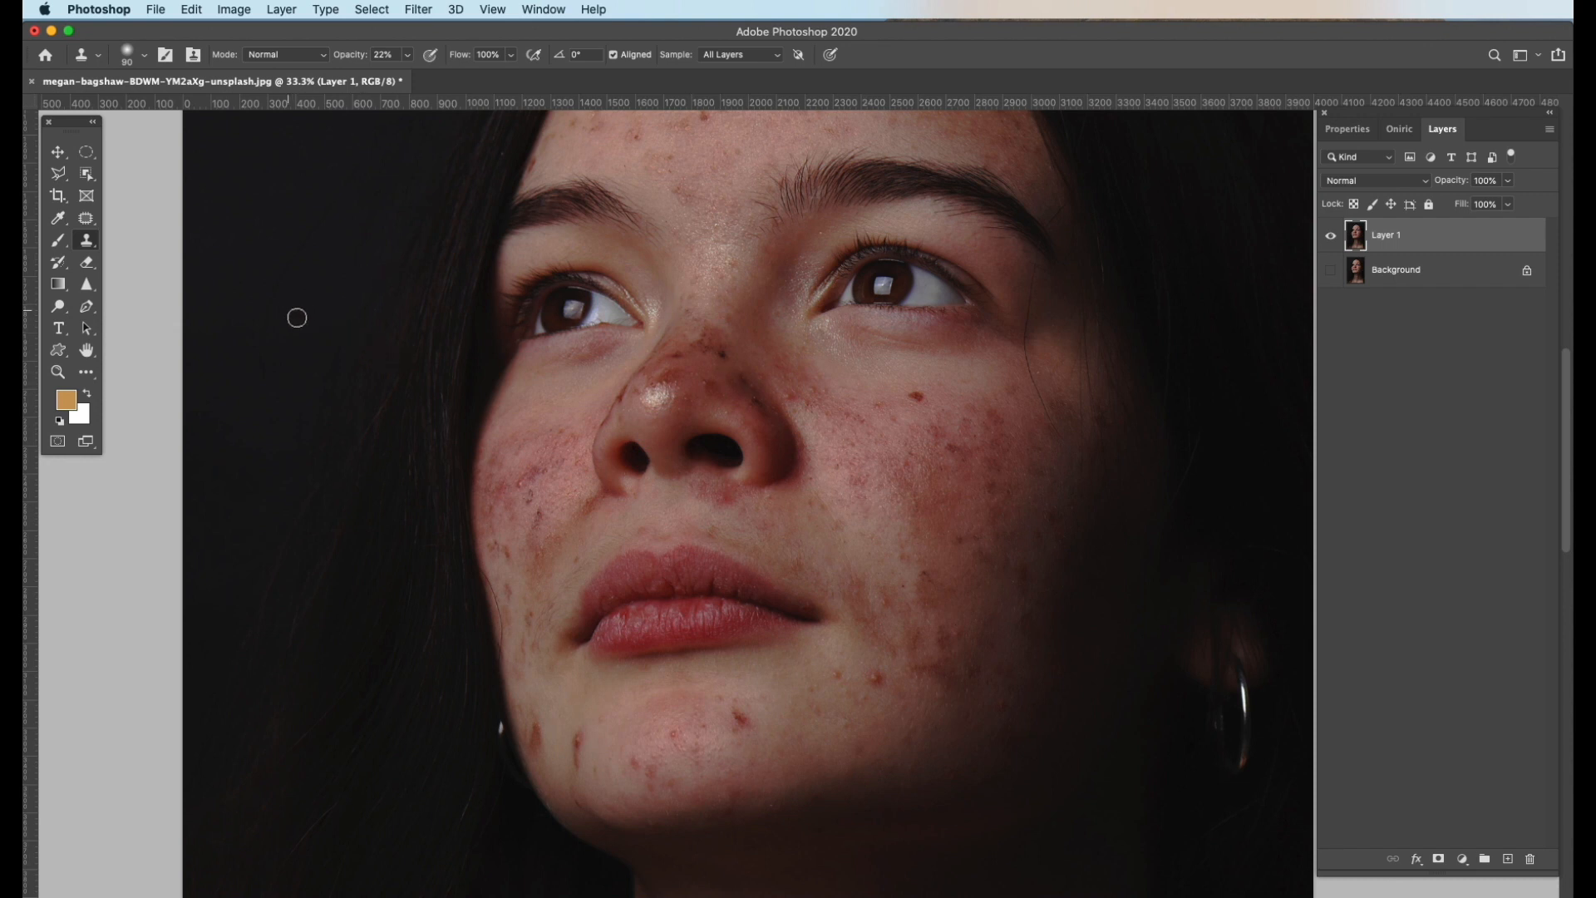
left_click_drag(85, 217, 142, 218)
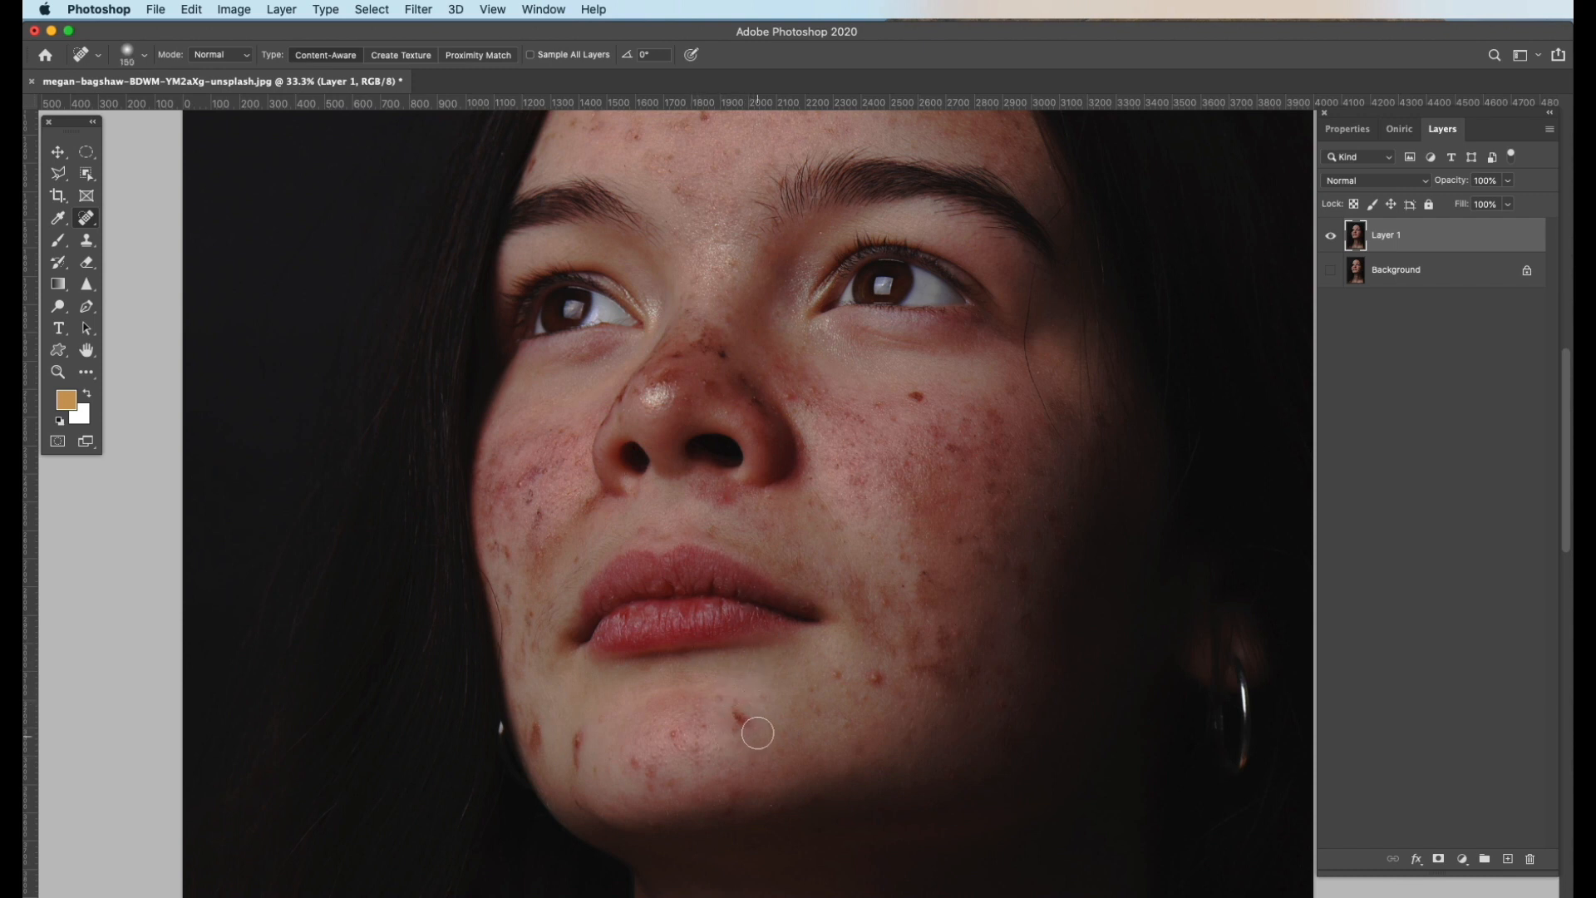
left_click(748, 723)
left_click(871, 679)
left_click(577, 739)
mouse_move(537, 724)
left_mouse_down()
mouse_move(537, 746)
mouse_move(539, 732)
left_mouse_up()
mouse_move(635, 747)
left_mouse_down()
mouse_move(657, 787)
mouse_move(673, 730)
mouse_move(755, 724)
left_mouse_up()
left_click(650, 781)
left_click(689, 760)
Heal the mole under the eye and the dark spots on the nose, cheeks and forehead
left_click(917, 398)
left_click_drag(716, 349, 741, 371)
left_click_drag(534, 471, 523, 486)
scroll(666, 161, "up", 3)
left_click_drag(726, 220, 751, 207)
left_click_drag(905, 127, 916, 155)
left_click(958, 540)
left_click_drag(1034, 670, 1046, 672)
left_click_drag(1001, 776, 994, 792)
left_click(679, 877)
left_click_drag(564, 616, 562, 625)
left_click(669, 506)
left_click(623, 216)
left_click(701, 291)
left_click_drag(787, 321, 795, 340)
left_click(985, 536)
left_click_drag(1006, 652, 1013, 669)
Clean up the leftover small spots on the cheeks and along the nose bridge with the Spot Healing Brush
scroll(935, 675, "down", 6)
left_click(858, 599)
left_click_drag(900, 503, 905, 524)
left_click(854, 384)
left_click(652, 286)
left_click(694, 257)
left_click_drag(542, 465, 543, 478)
left_click(574, 438)
left_click(532, 372)
left_click_drag(740, 359, 767, 373)
scroll(773, 370, "up", 3)
left_click(1078, 407)
left_click_drag(766, 294, 765, 309)
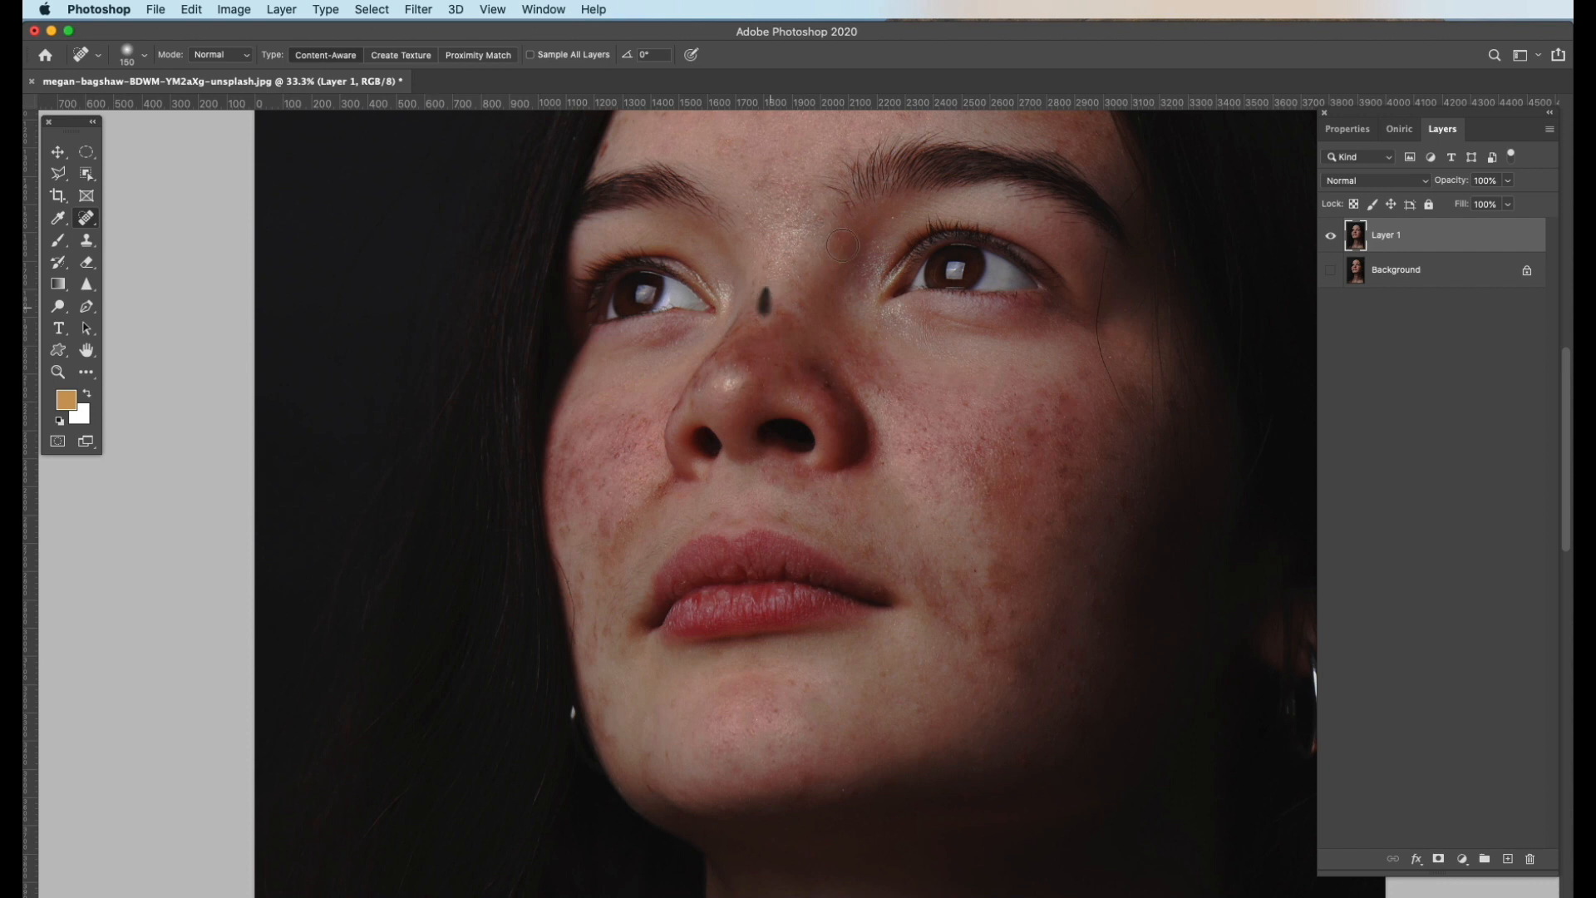
Compare the healed Layer 1 with the original Background photo
left_click(1332, 238)
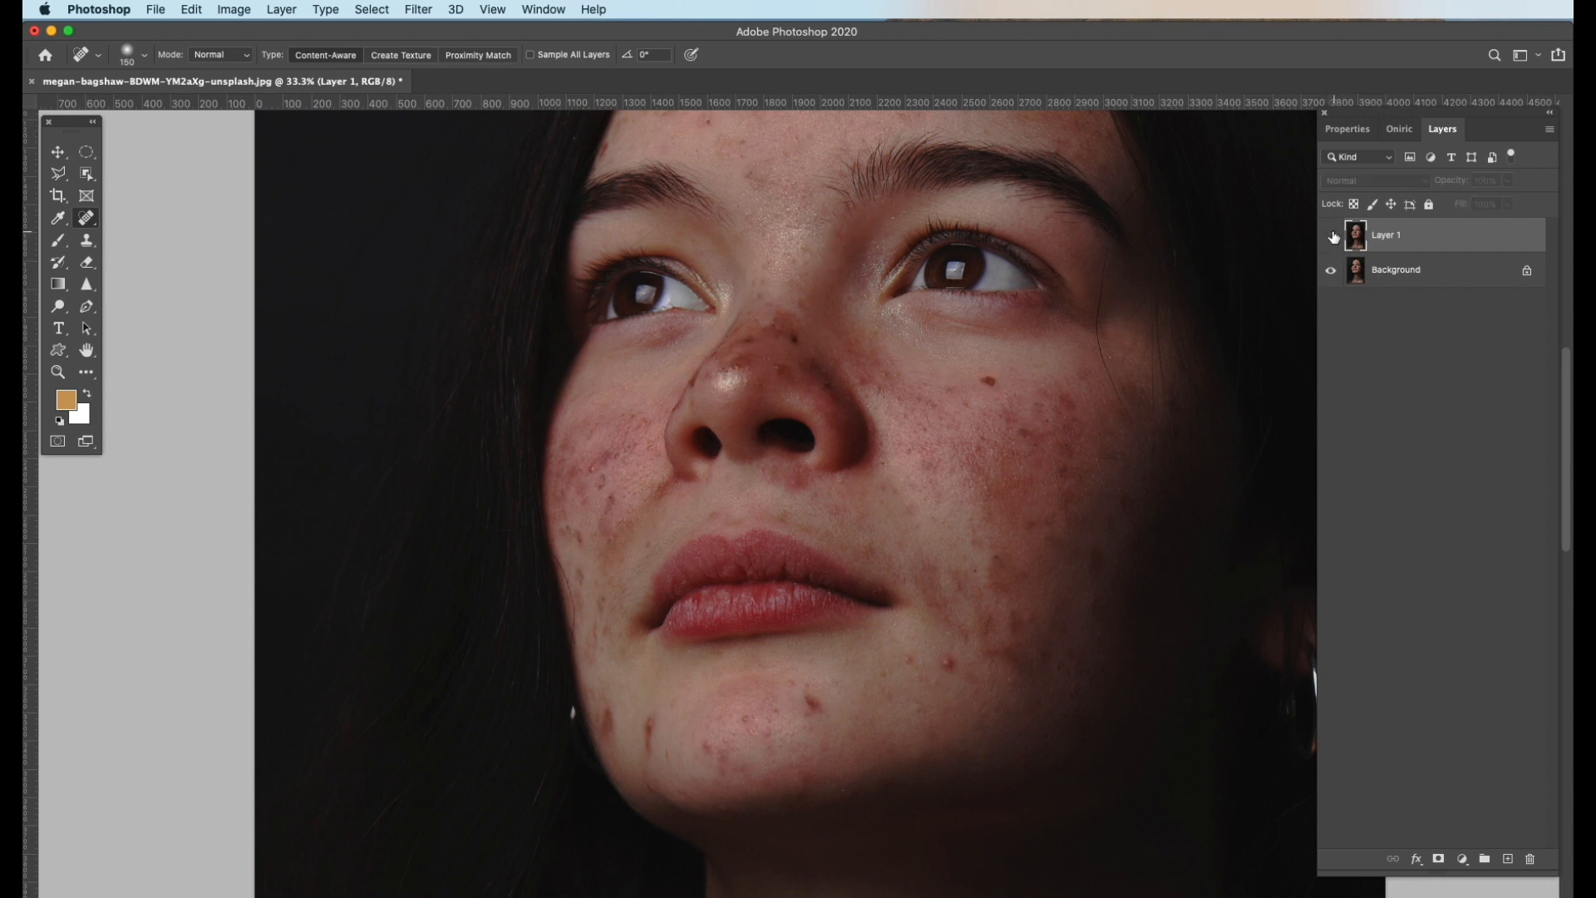
left_click(1331, 242)
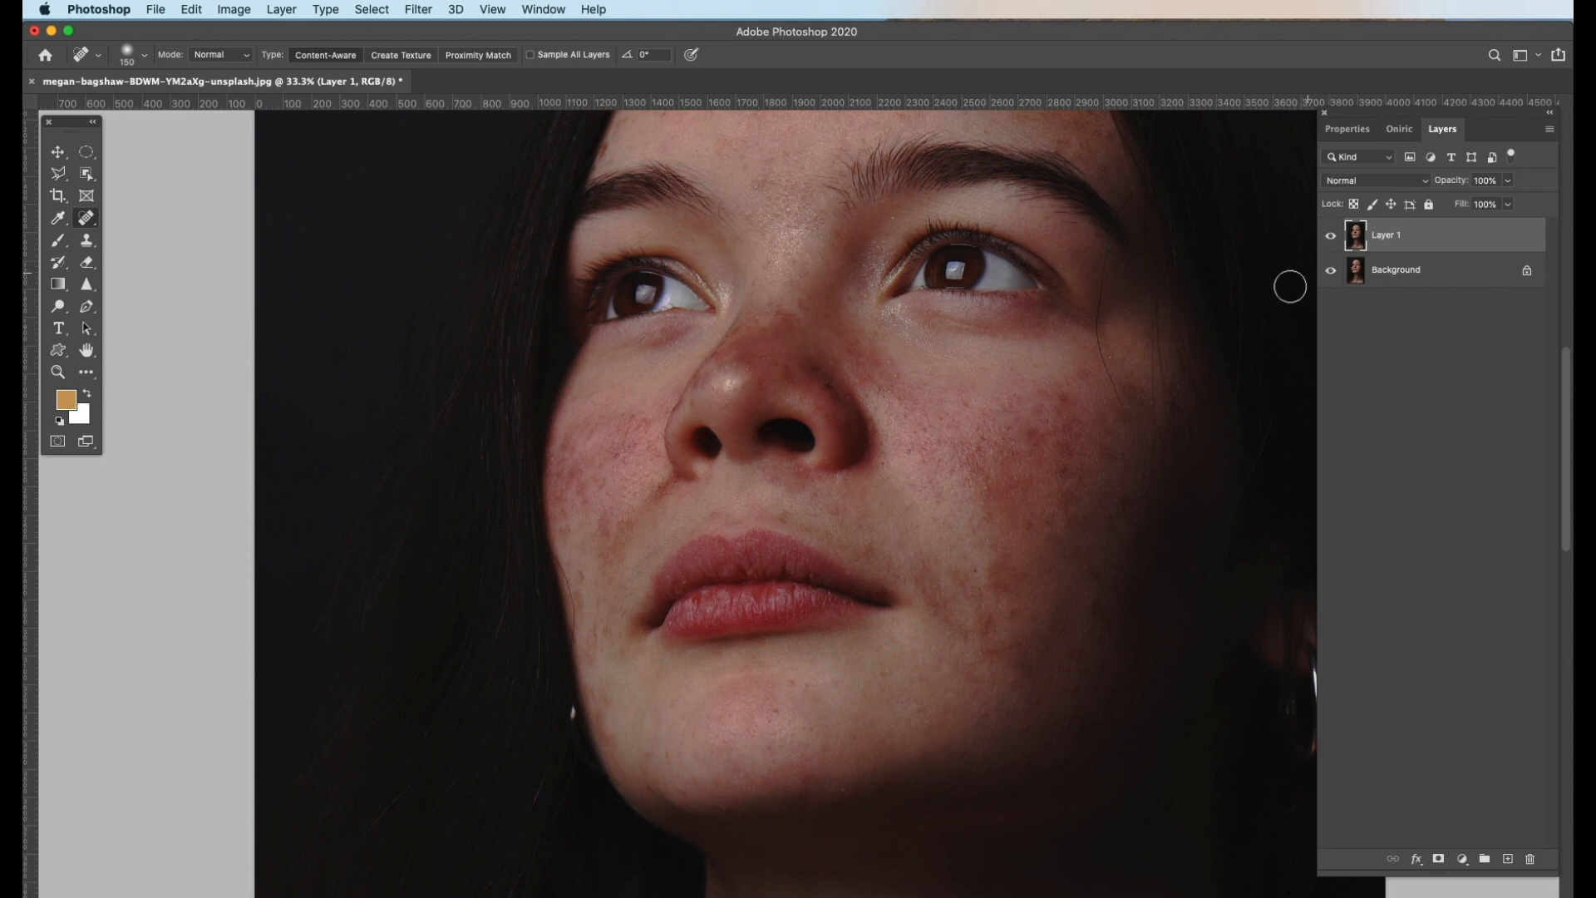
left_click_drag(945, 494, 1002, 743)
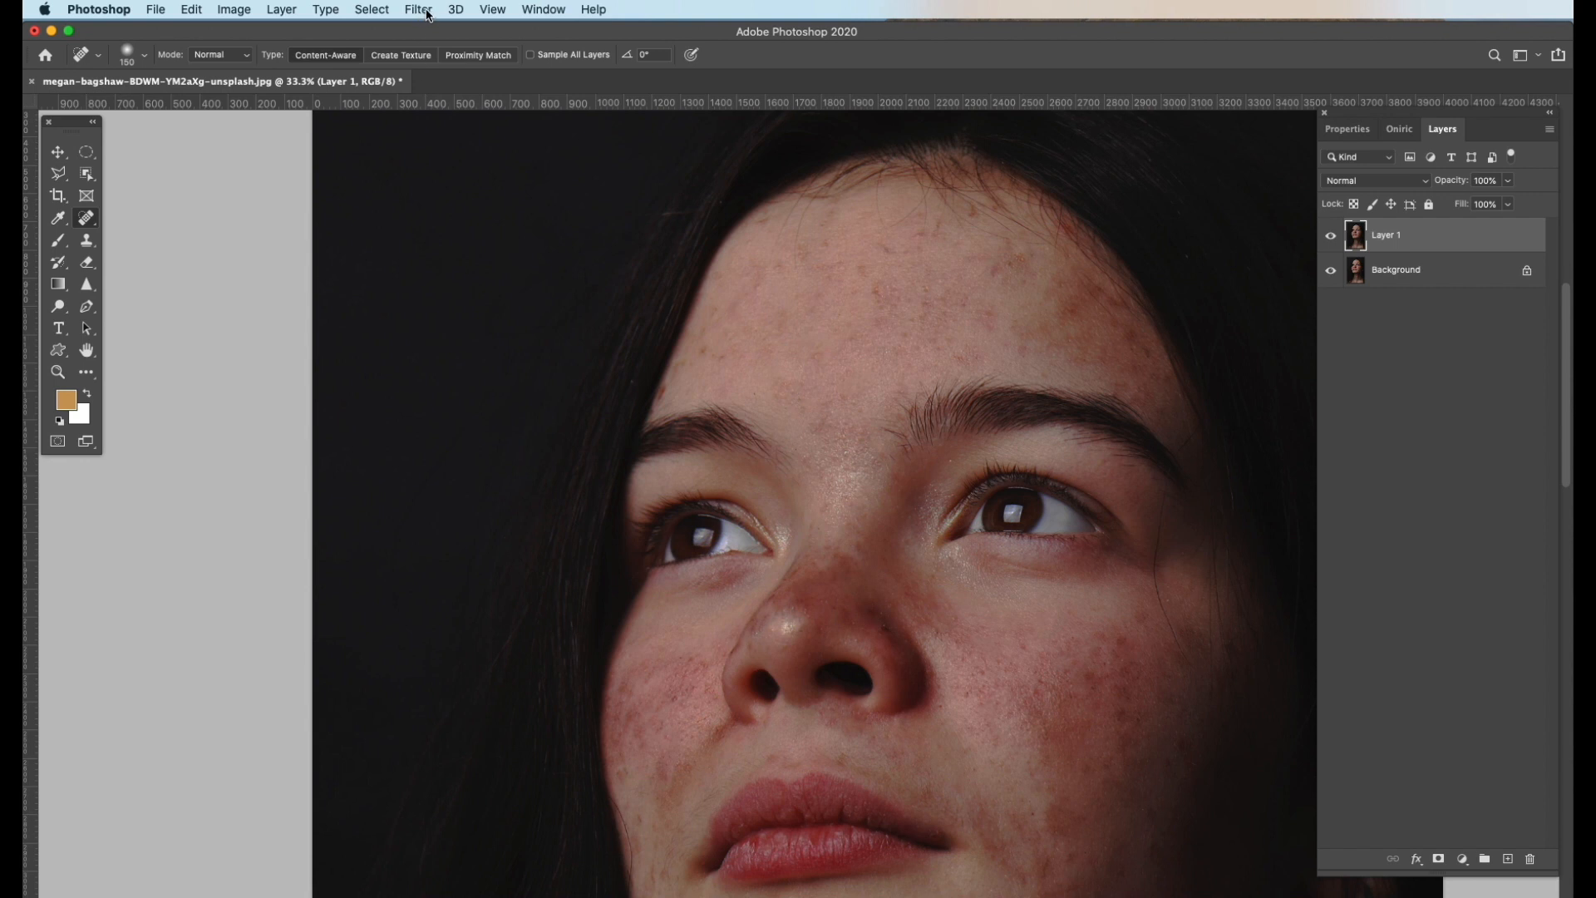
Open the Imagenomic Portraiture 3 filter and sample the forehead skin tone for its skin mask
left_click(428, 15)
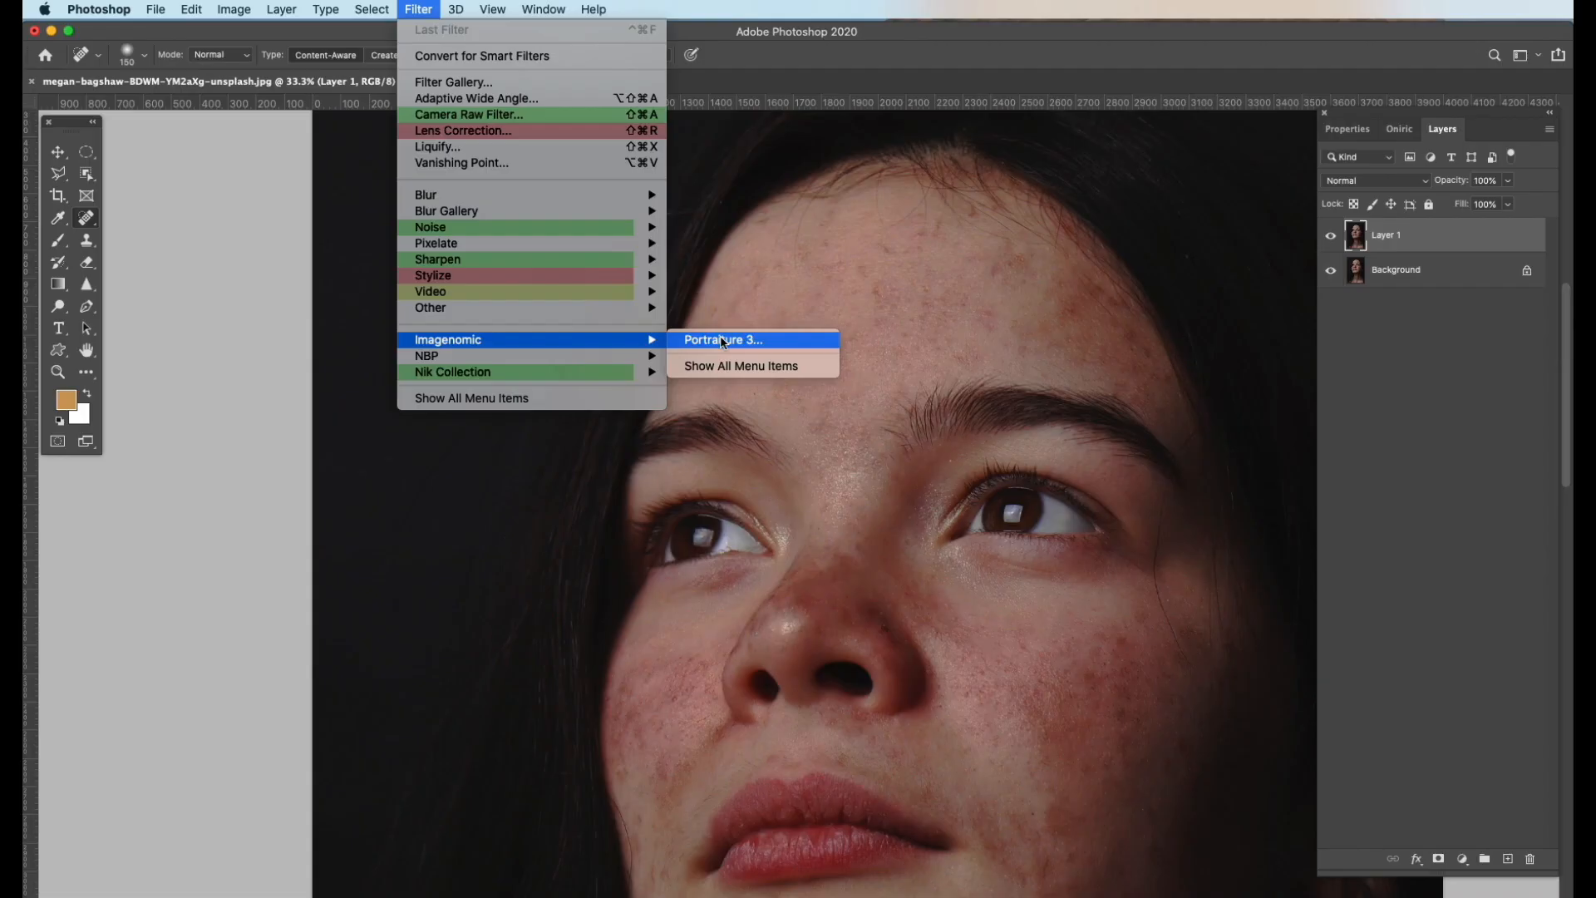
left_click(720, 338)
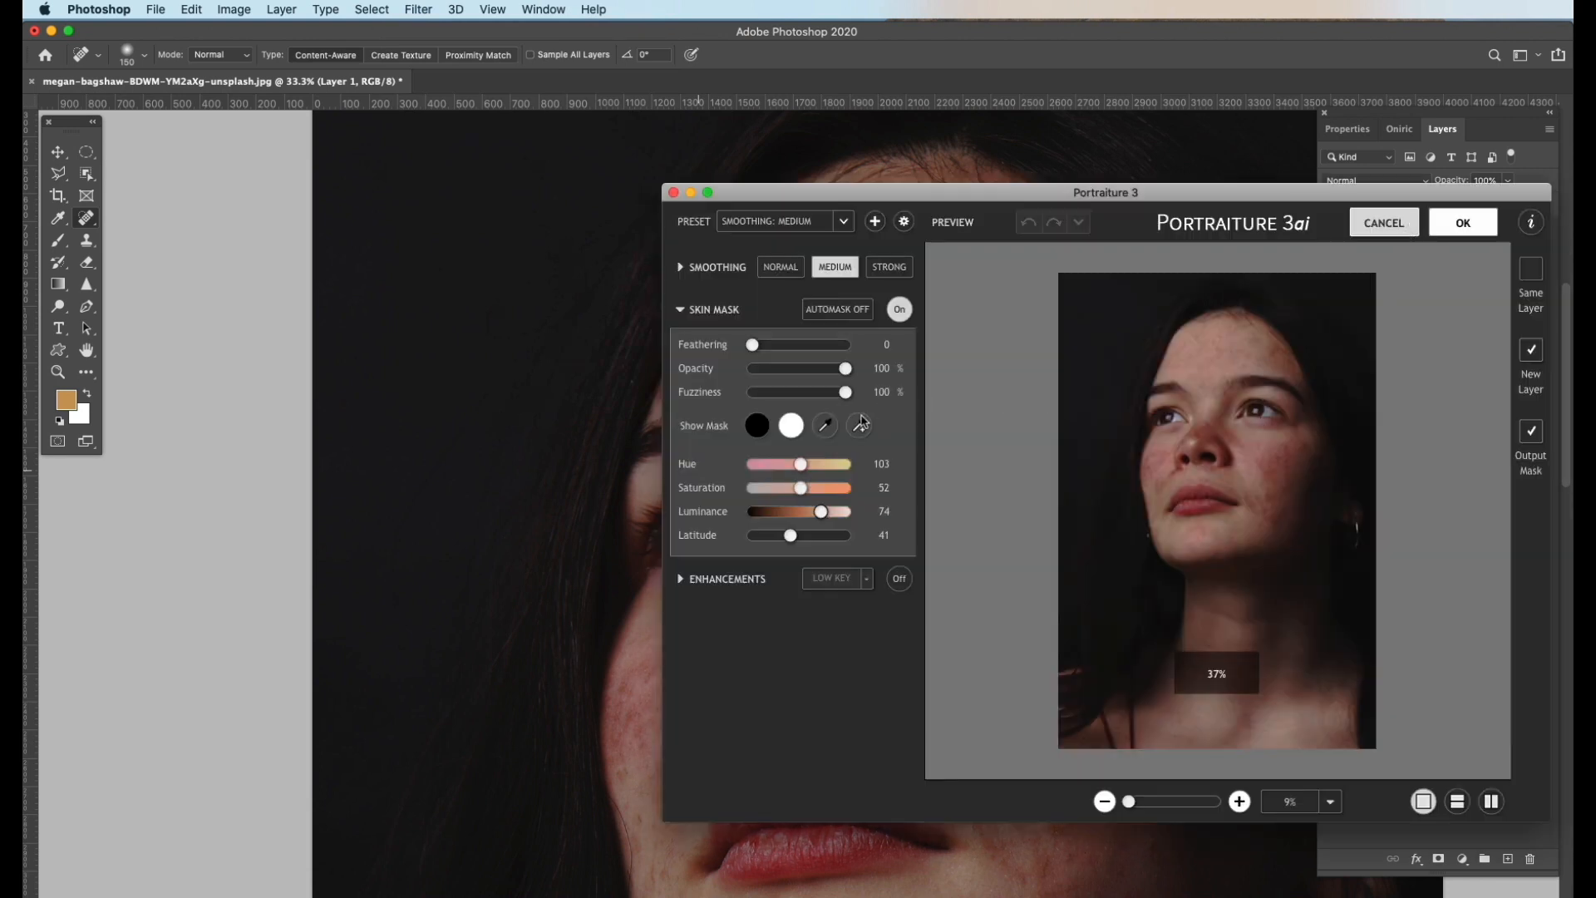
left_click(829, 426)
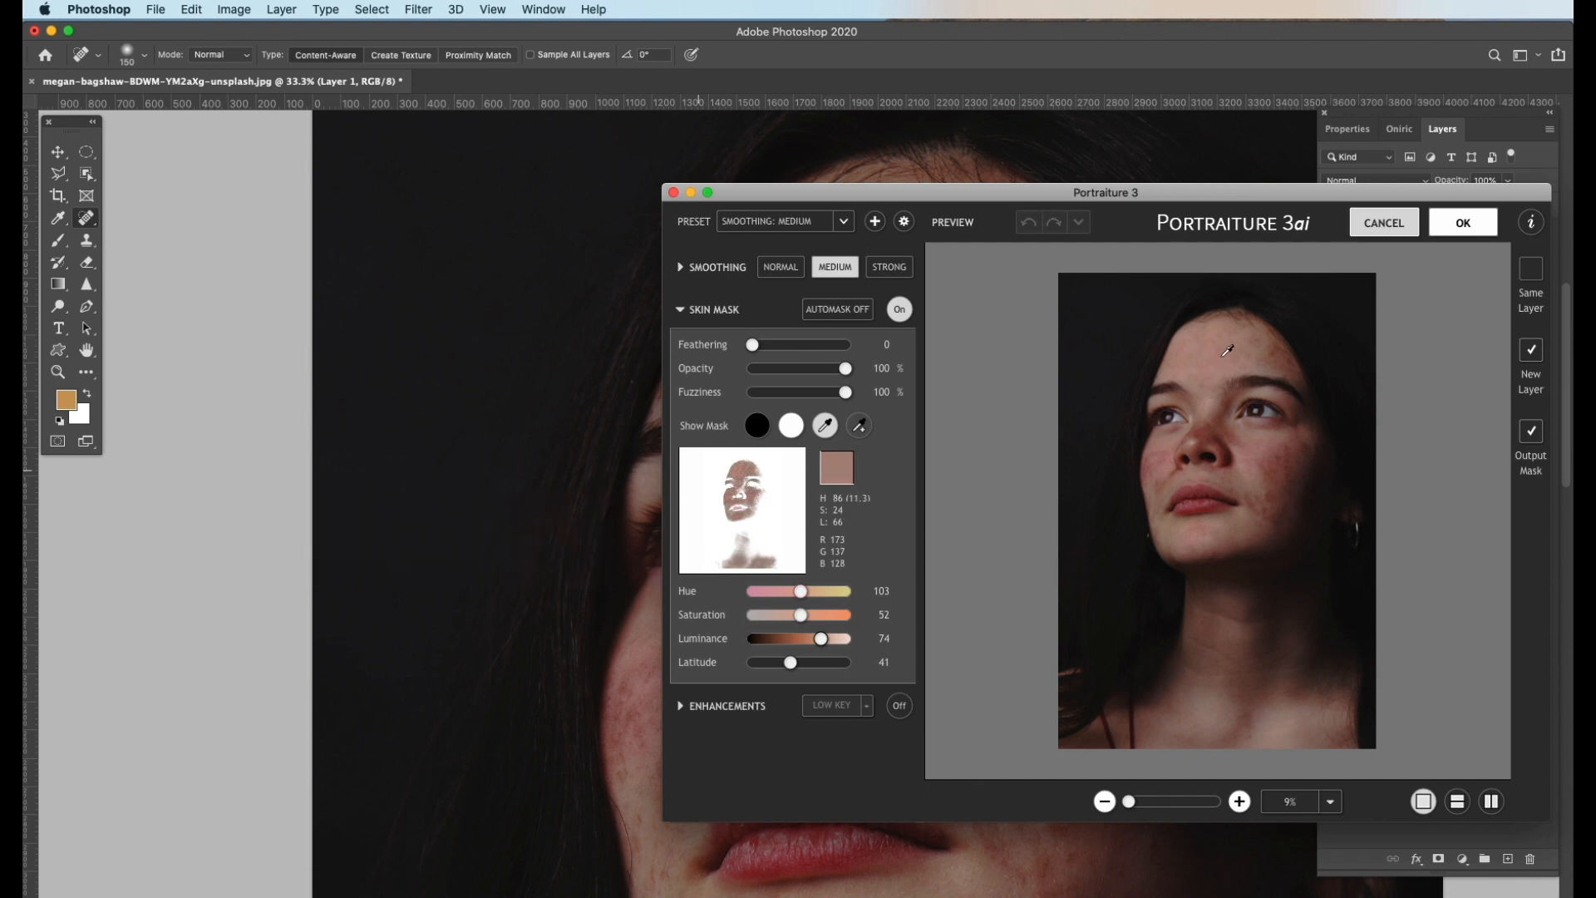
left_click(1236, 342)
left_click(1215, 367)
Extend the skin mask with further tones from the cheeks, jaw and chin, and apply the medium smoothing to a new layer
left_click(1259, 439)
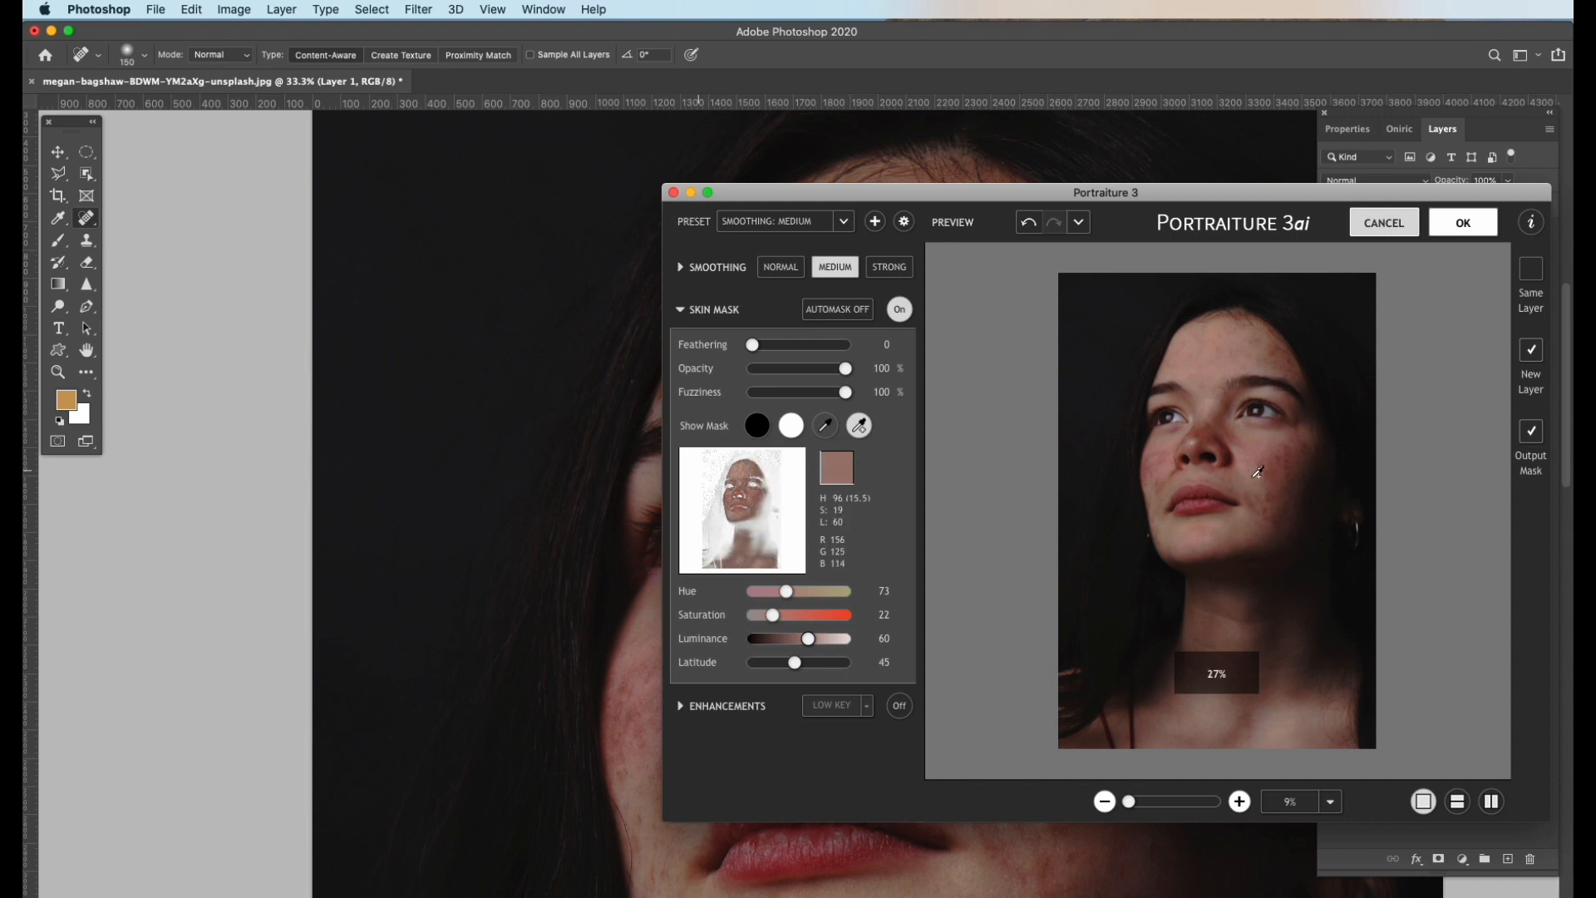
left_click(1269, 528)
left_click(1184, 473)
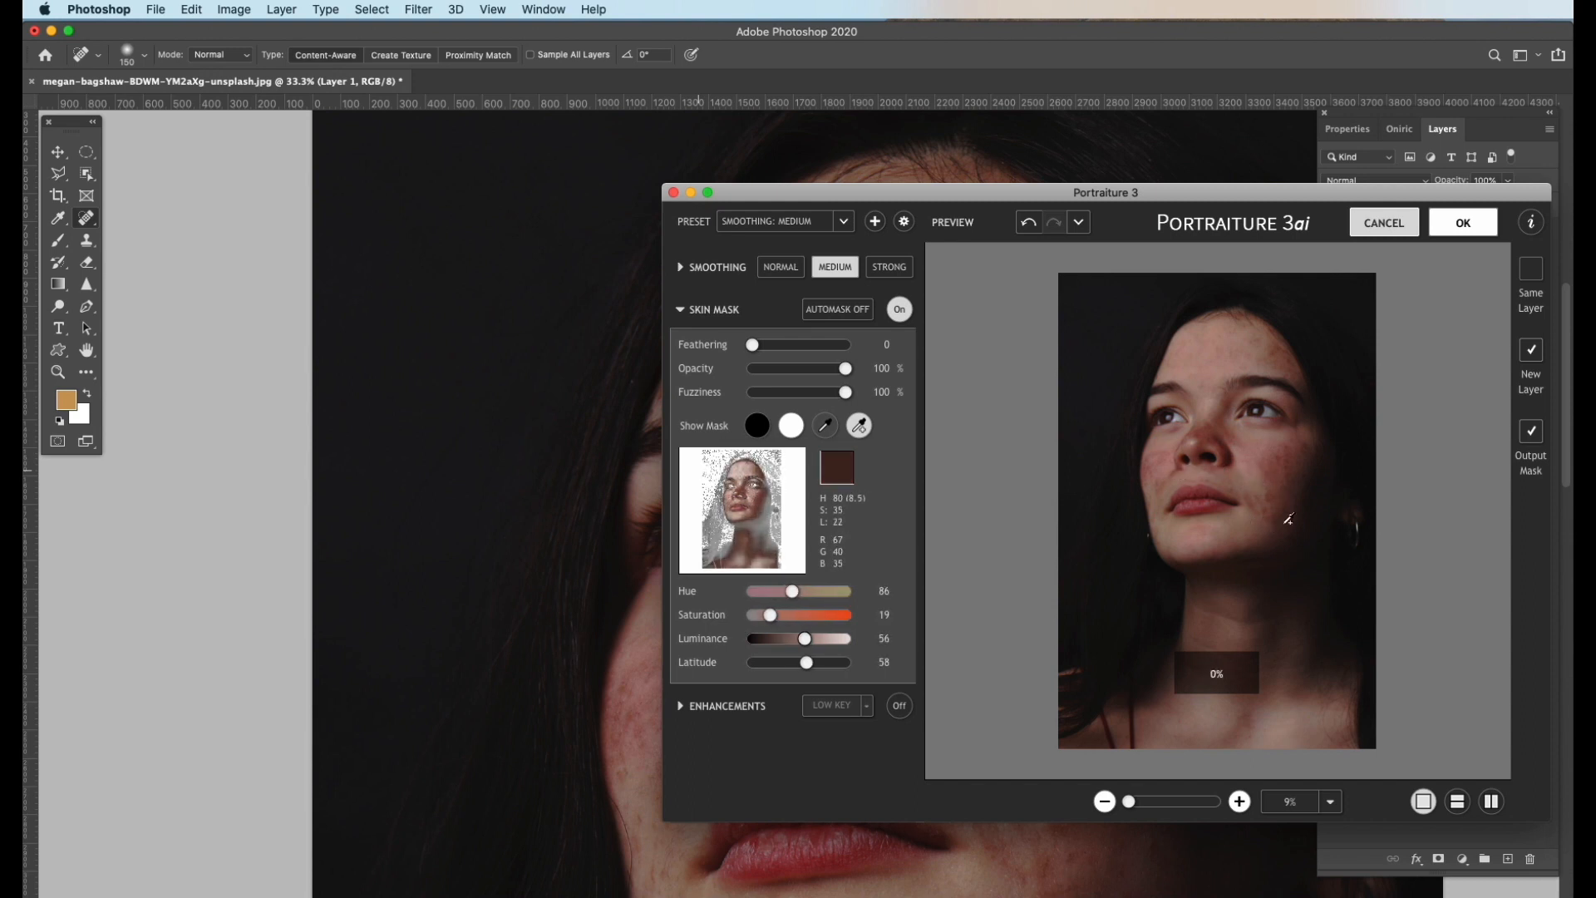
left_click(1193, 529)
left_click(1171, 522)
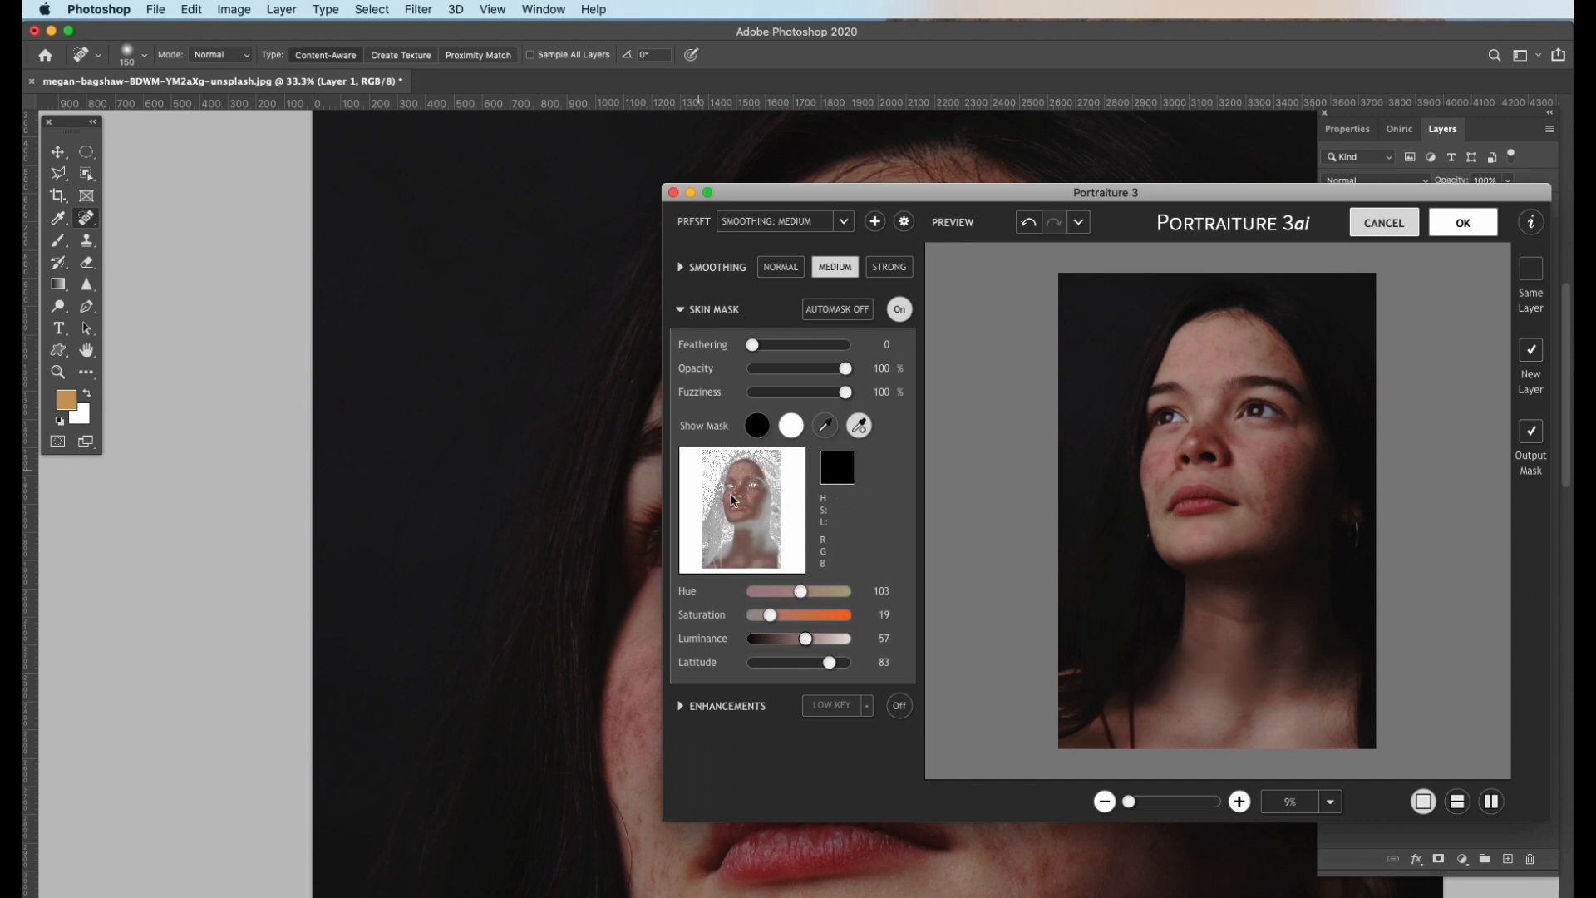
left_click(1172, 436)
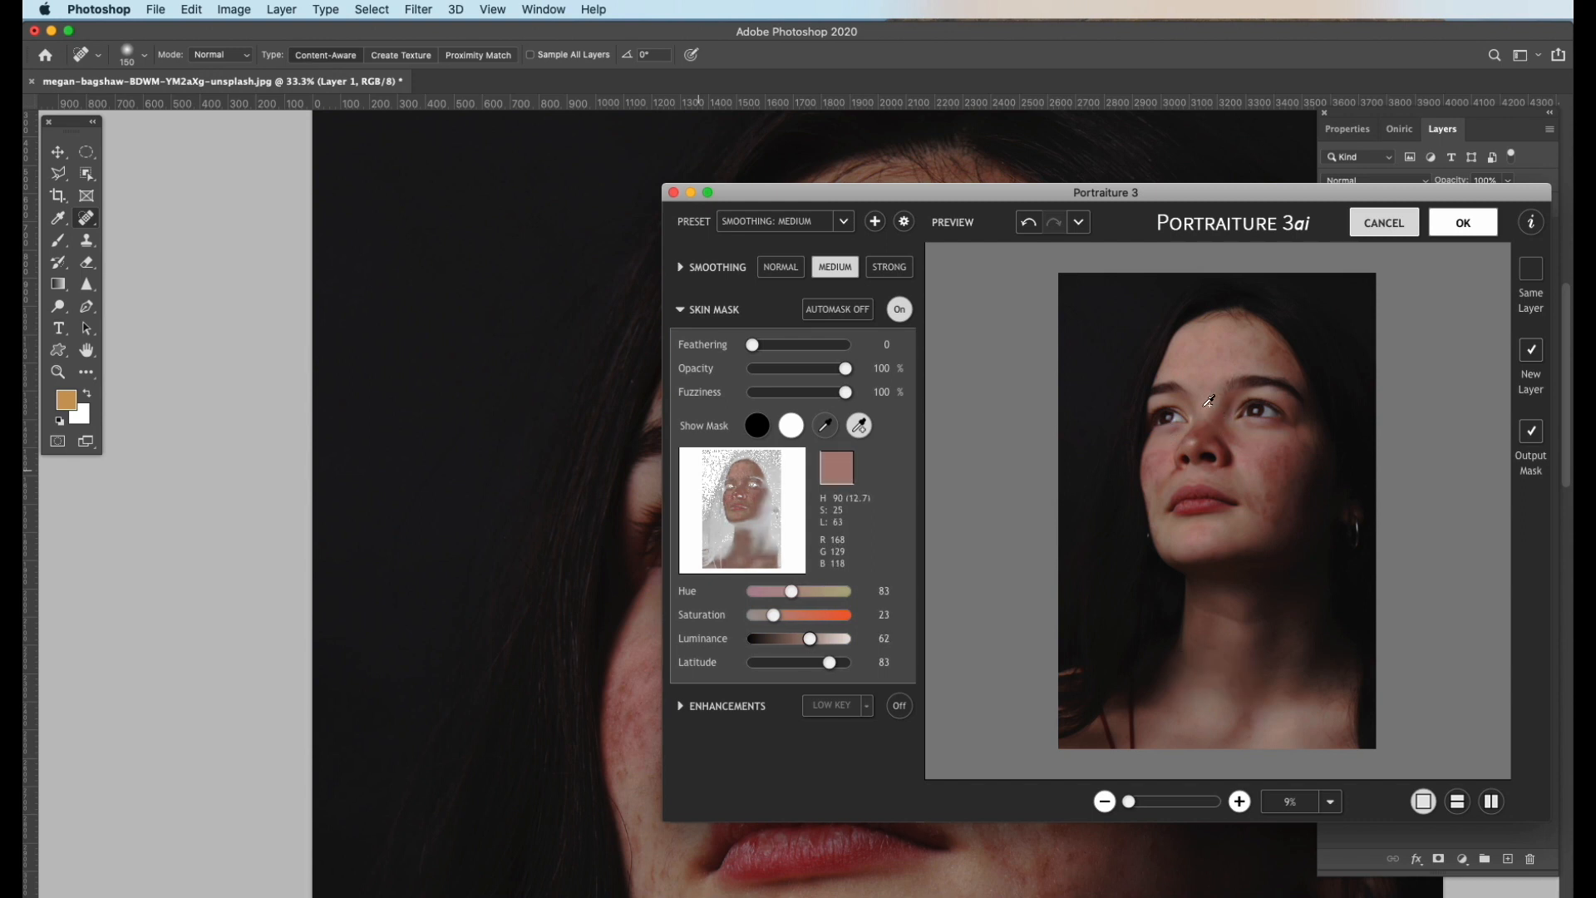
left_click(1463, 222)
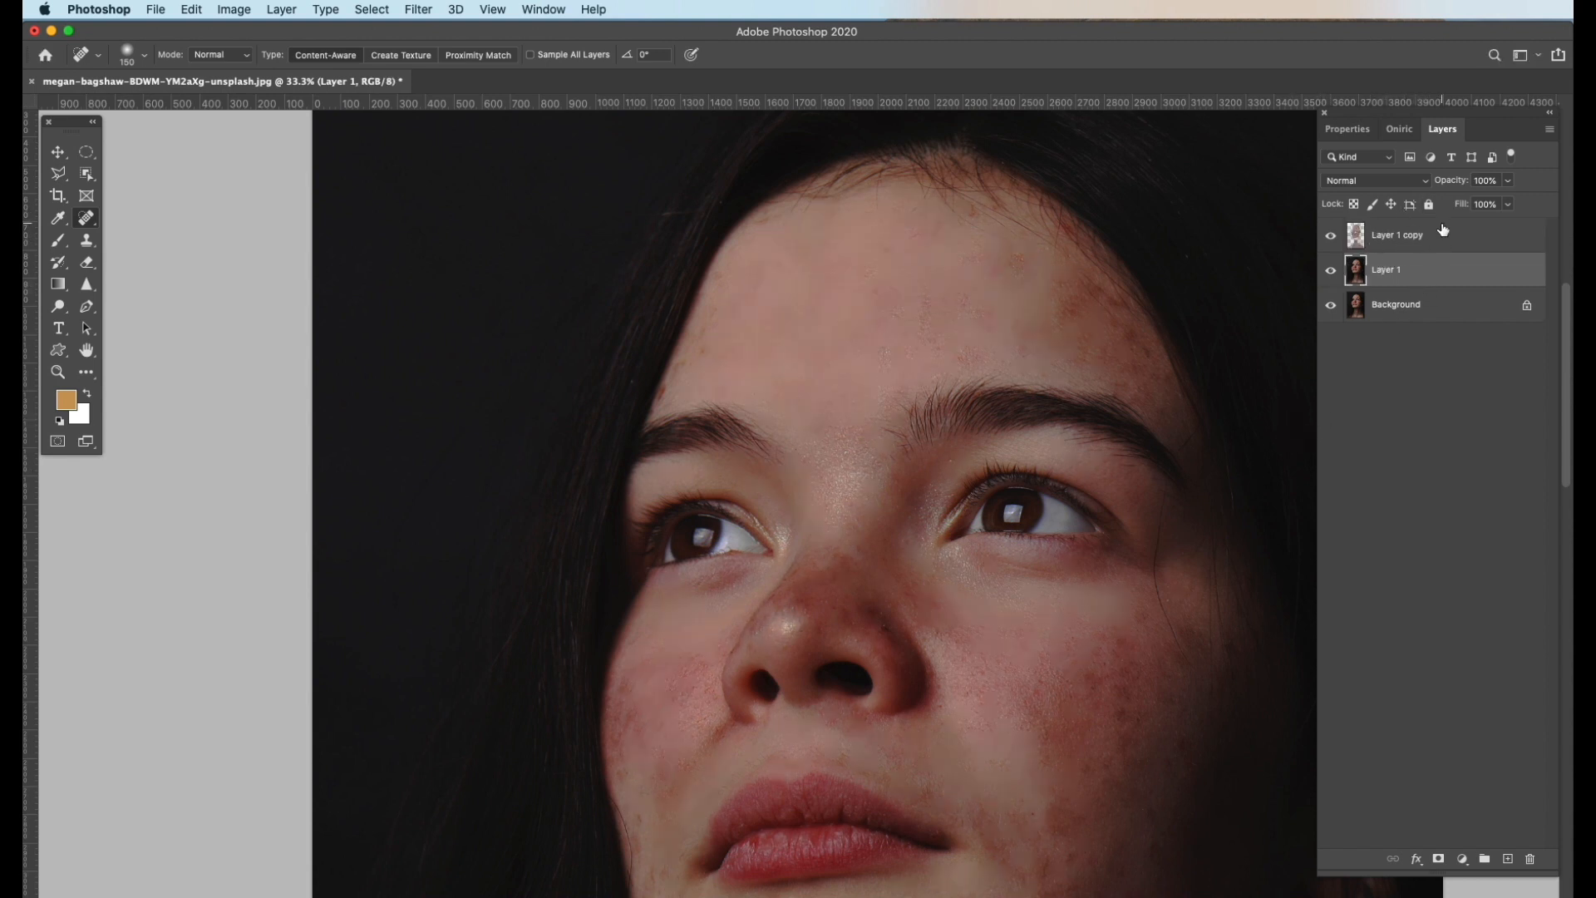
Compare the face with and without the smoothed Layer 1 copy
left_click(1333, 237)
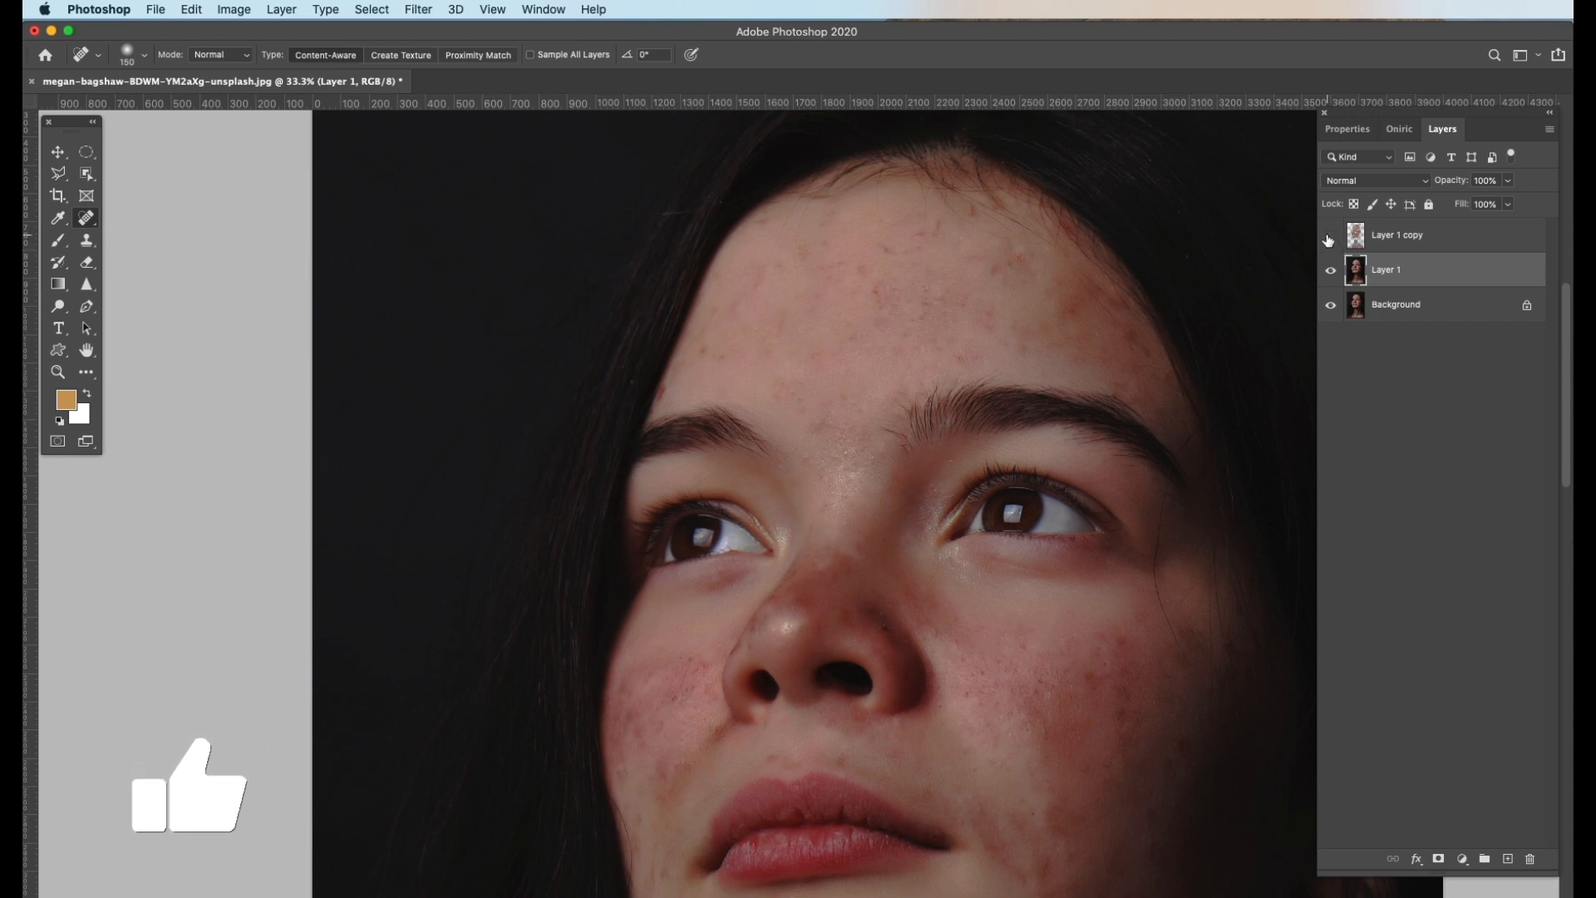
left_click(1333, 237)
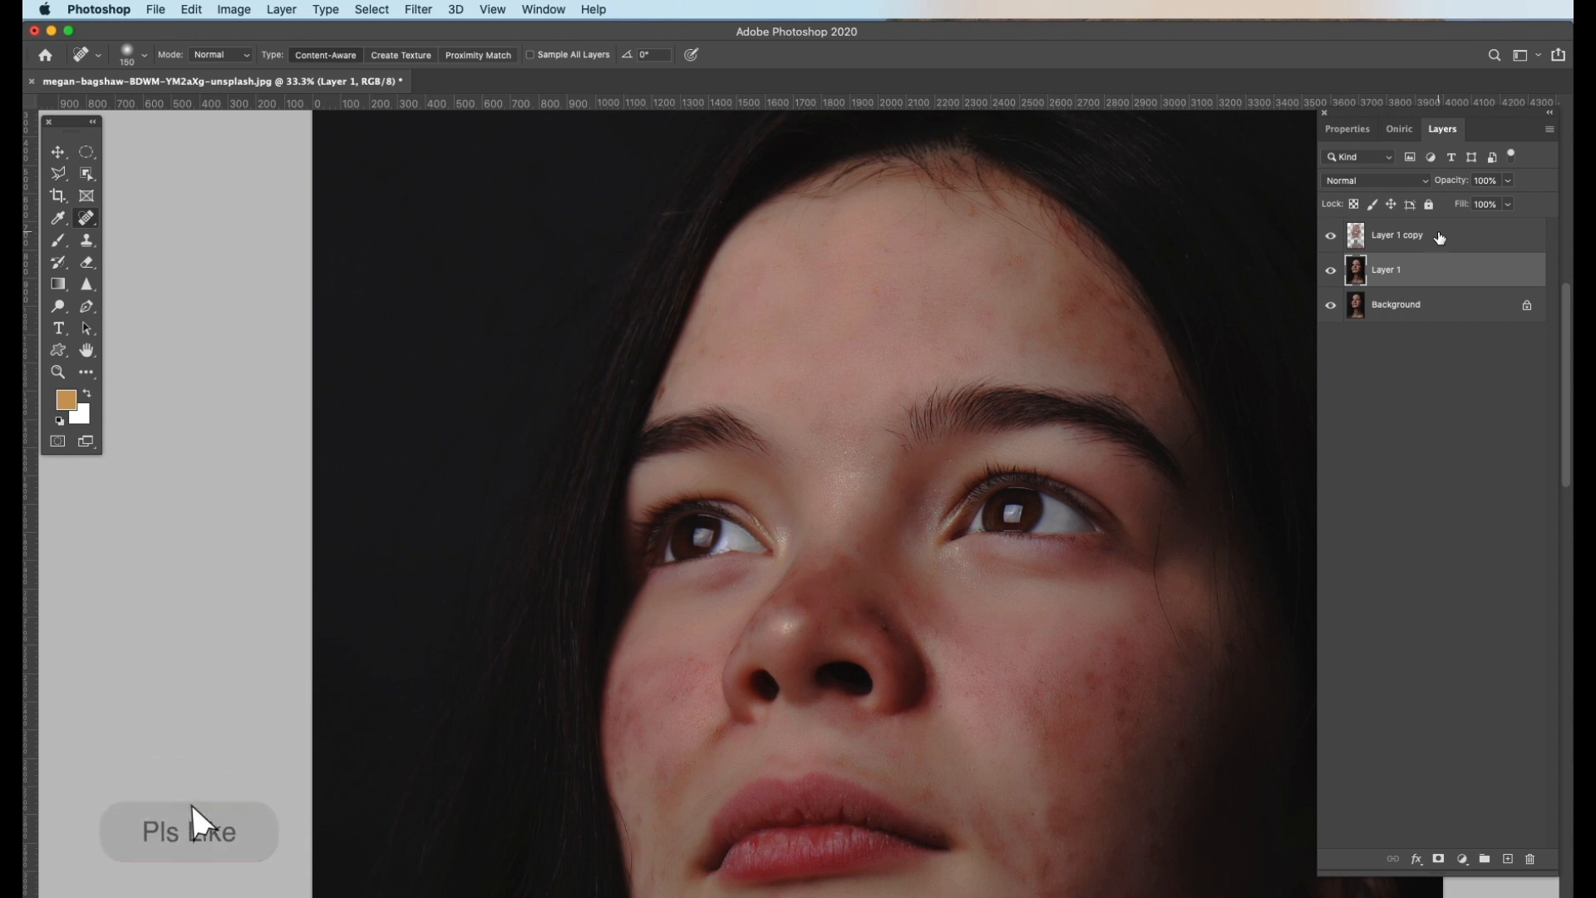
left_click_drag(1031, 656, 1034, 500)
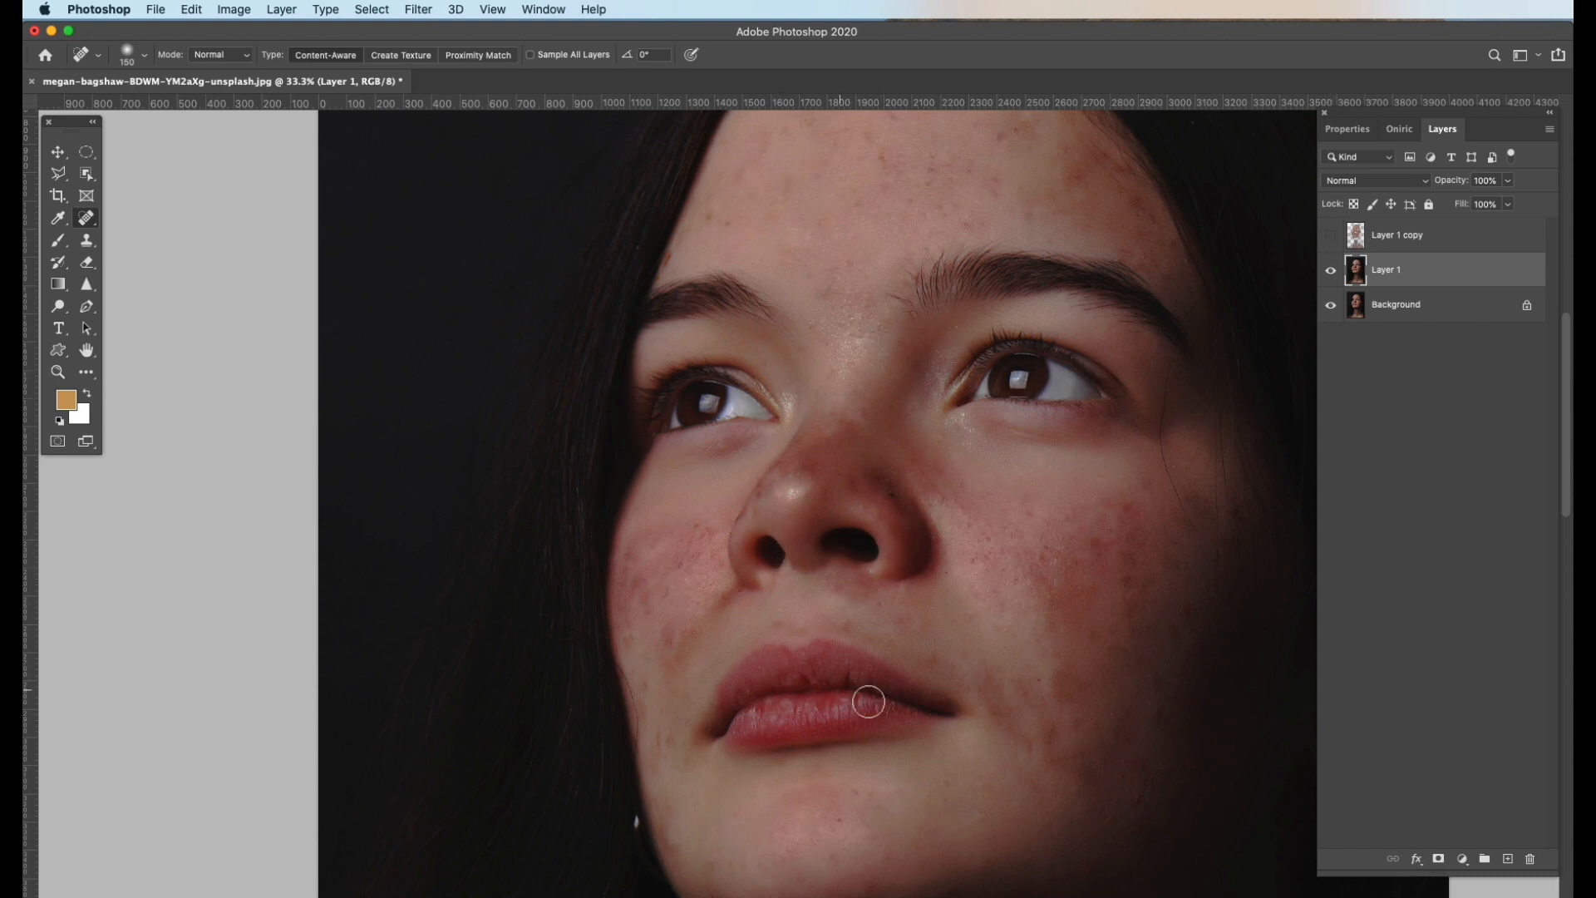
Set up the Clone Stamp on Layer 1 copy with 21% opacity and a 400 px soft brush
left_click(1428, 239)
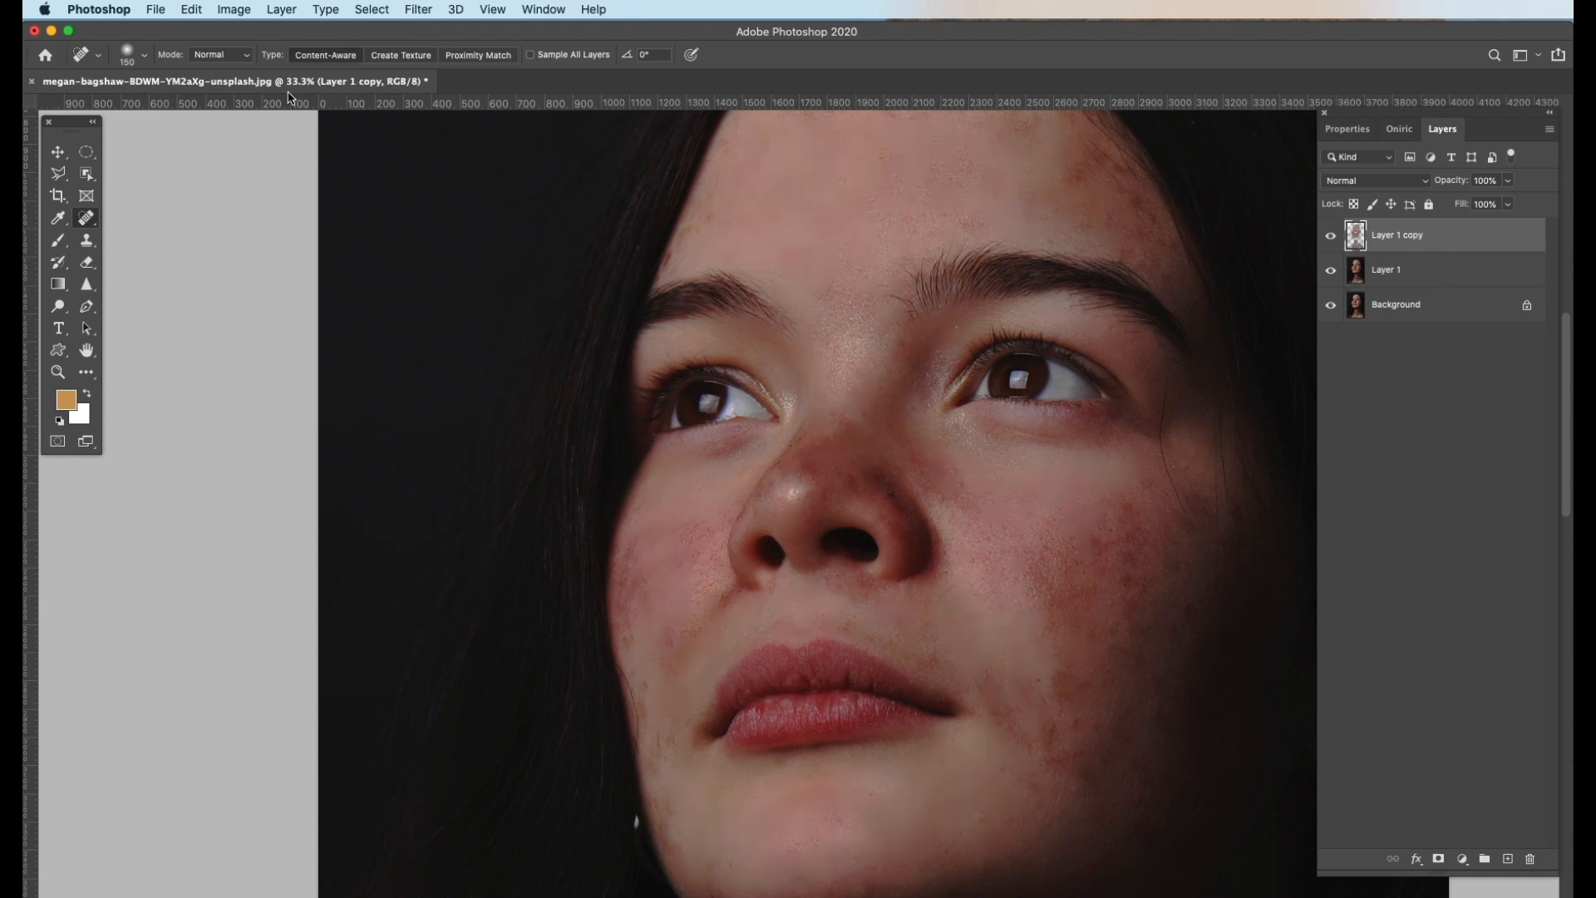
left_click(87, 240)
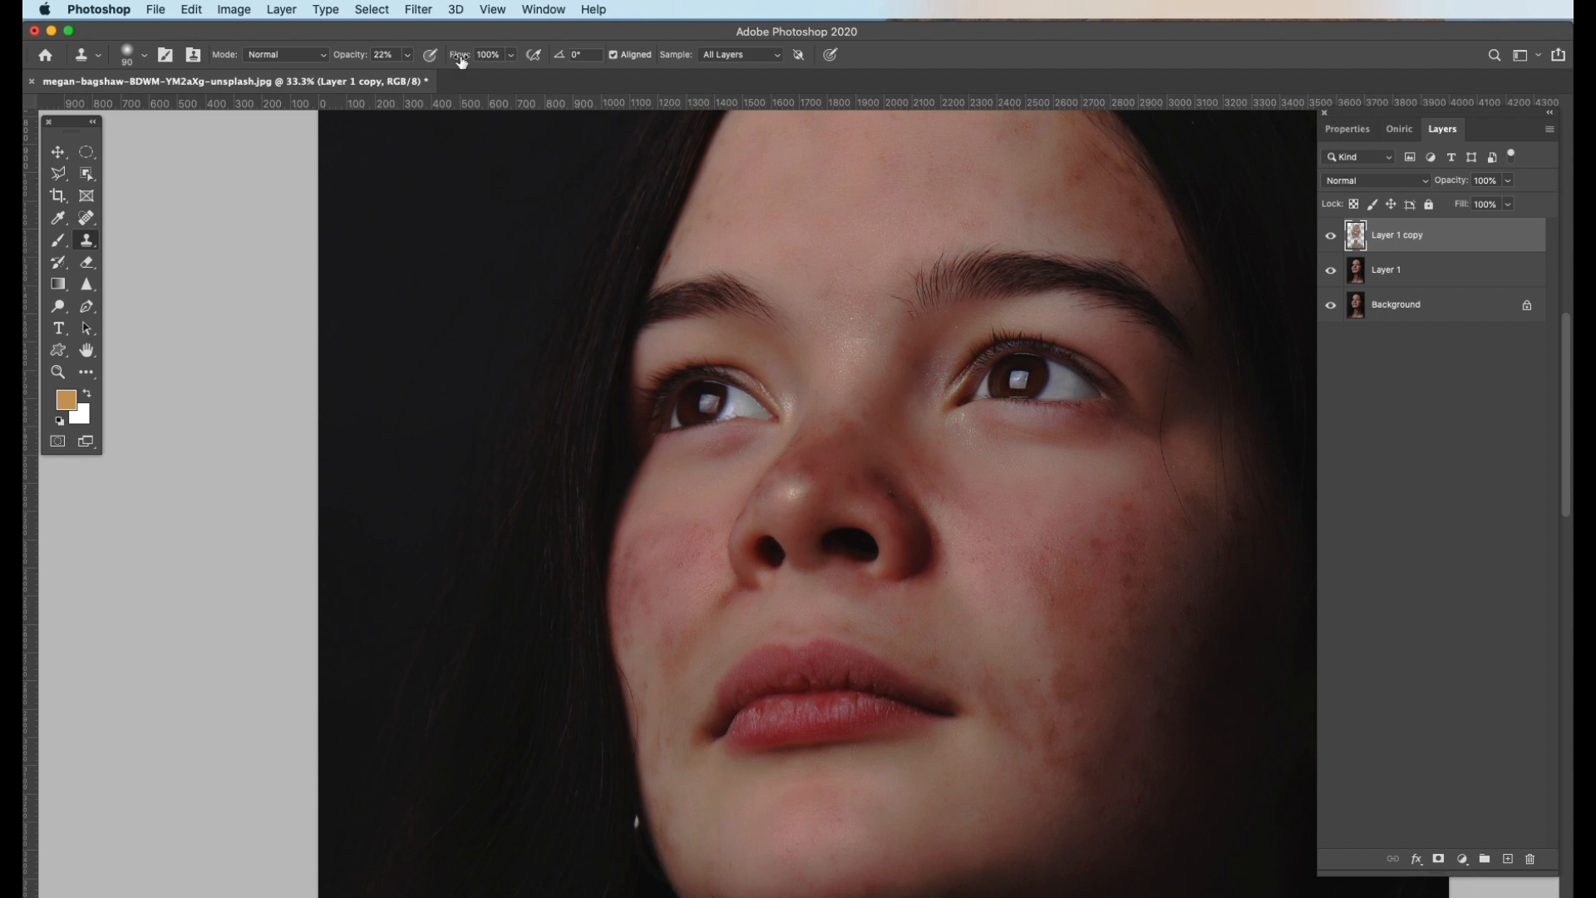
left_click(408, 56)
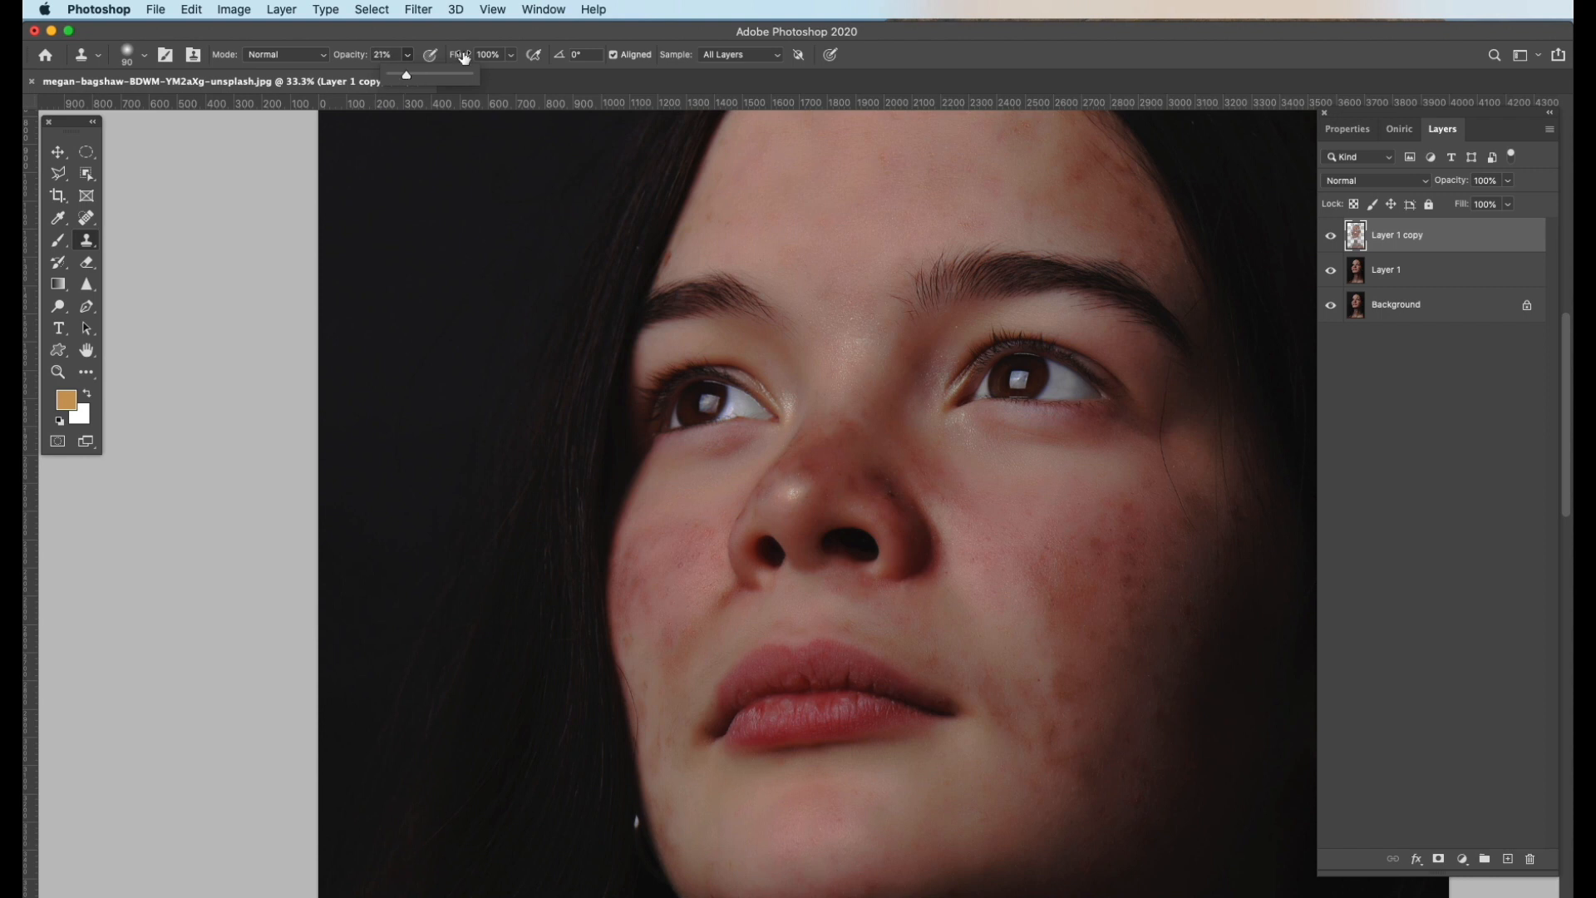
key("bracketright")
key("bracketright")
key("bracketright")
key("bracketright")
key("bracketright")
key("bracketright")
key("bracketright")
key("bracketright")
key("bracketright")
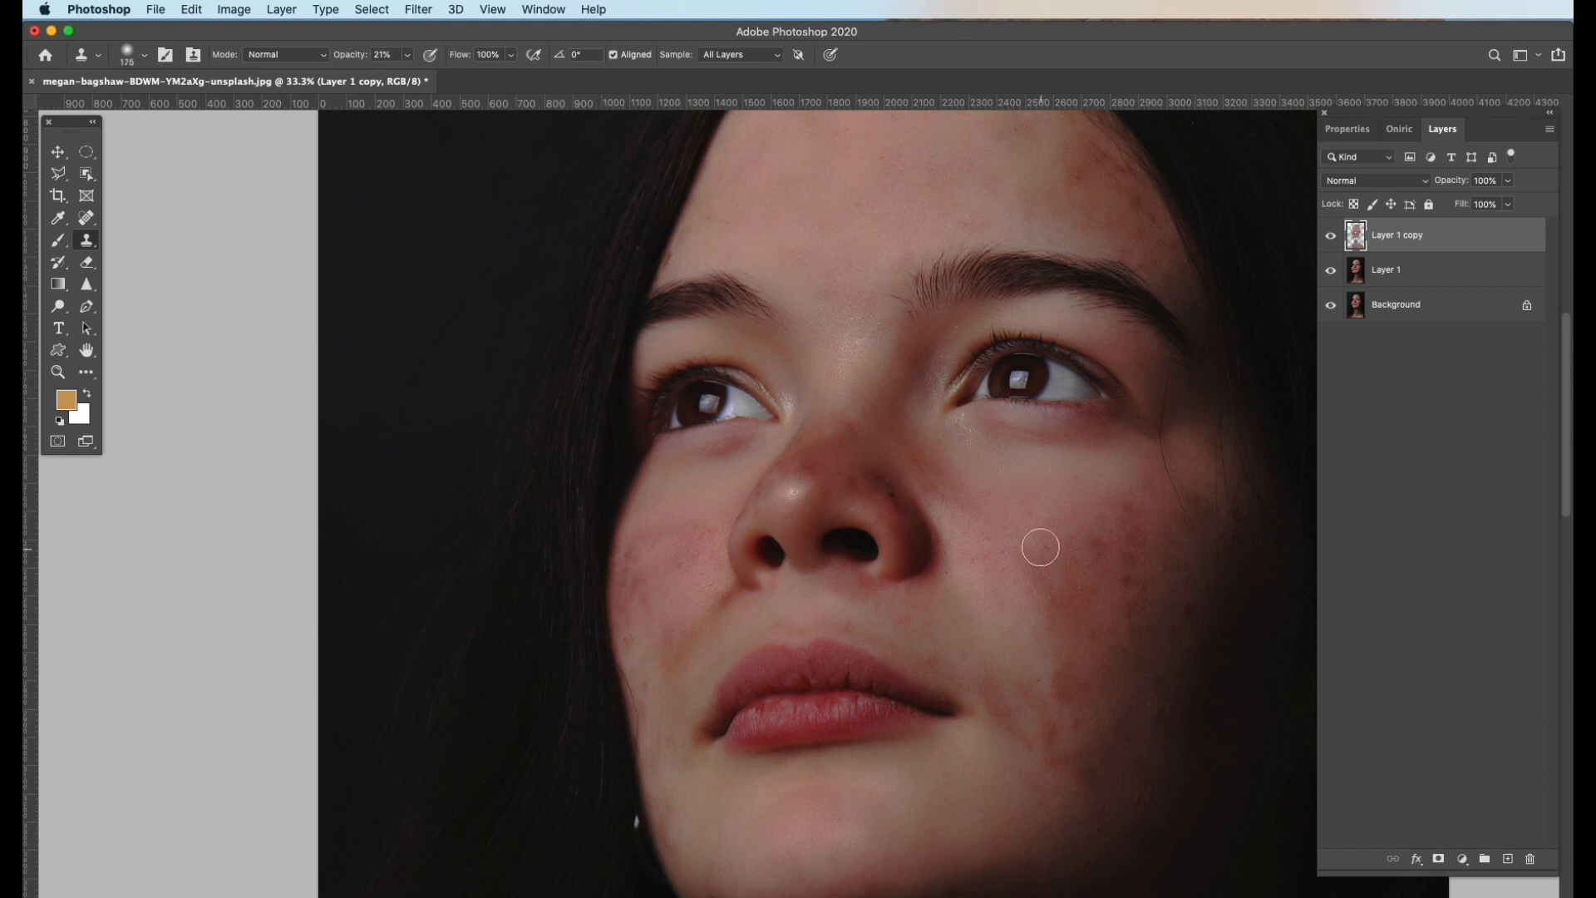
key("bracketright")
key("bracketleft")
key("bracketleft")
key("bracketleft")
key("bracketleft")
key("bracketleft")
key("bracketright")
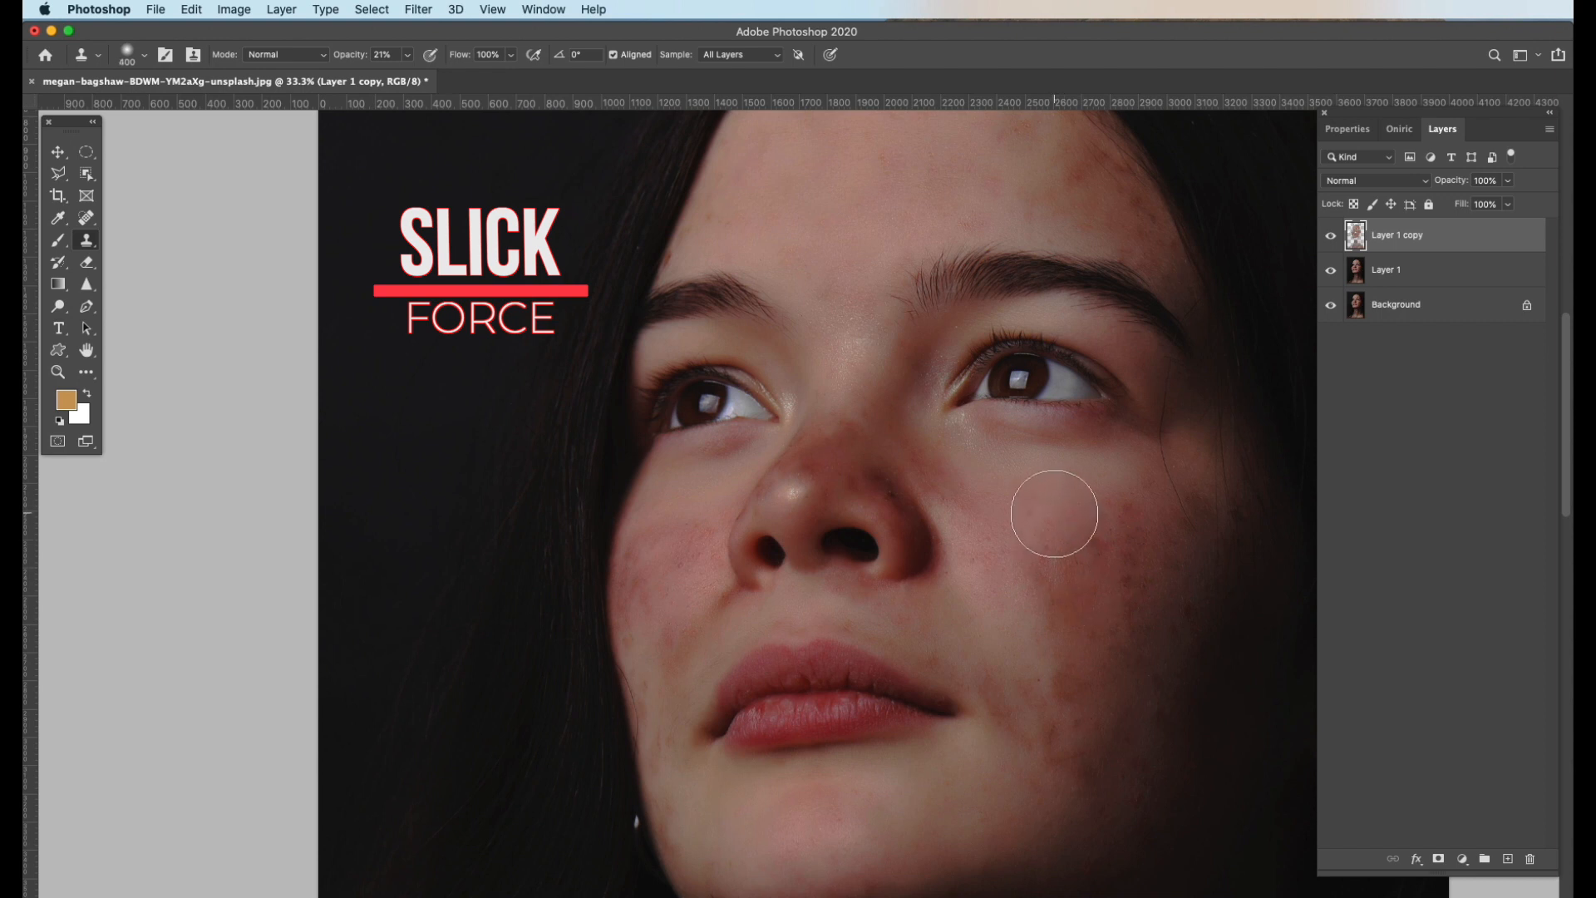
Clone clean skin over the red blotches on the shadow-side cheek beside the mouth
key("space")
left_click_drag(1101, 670, 1009, 616)
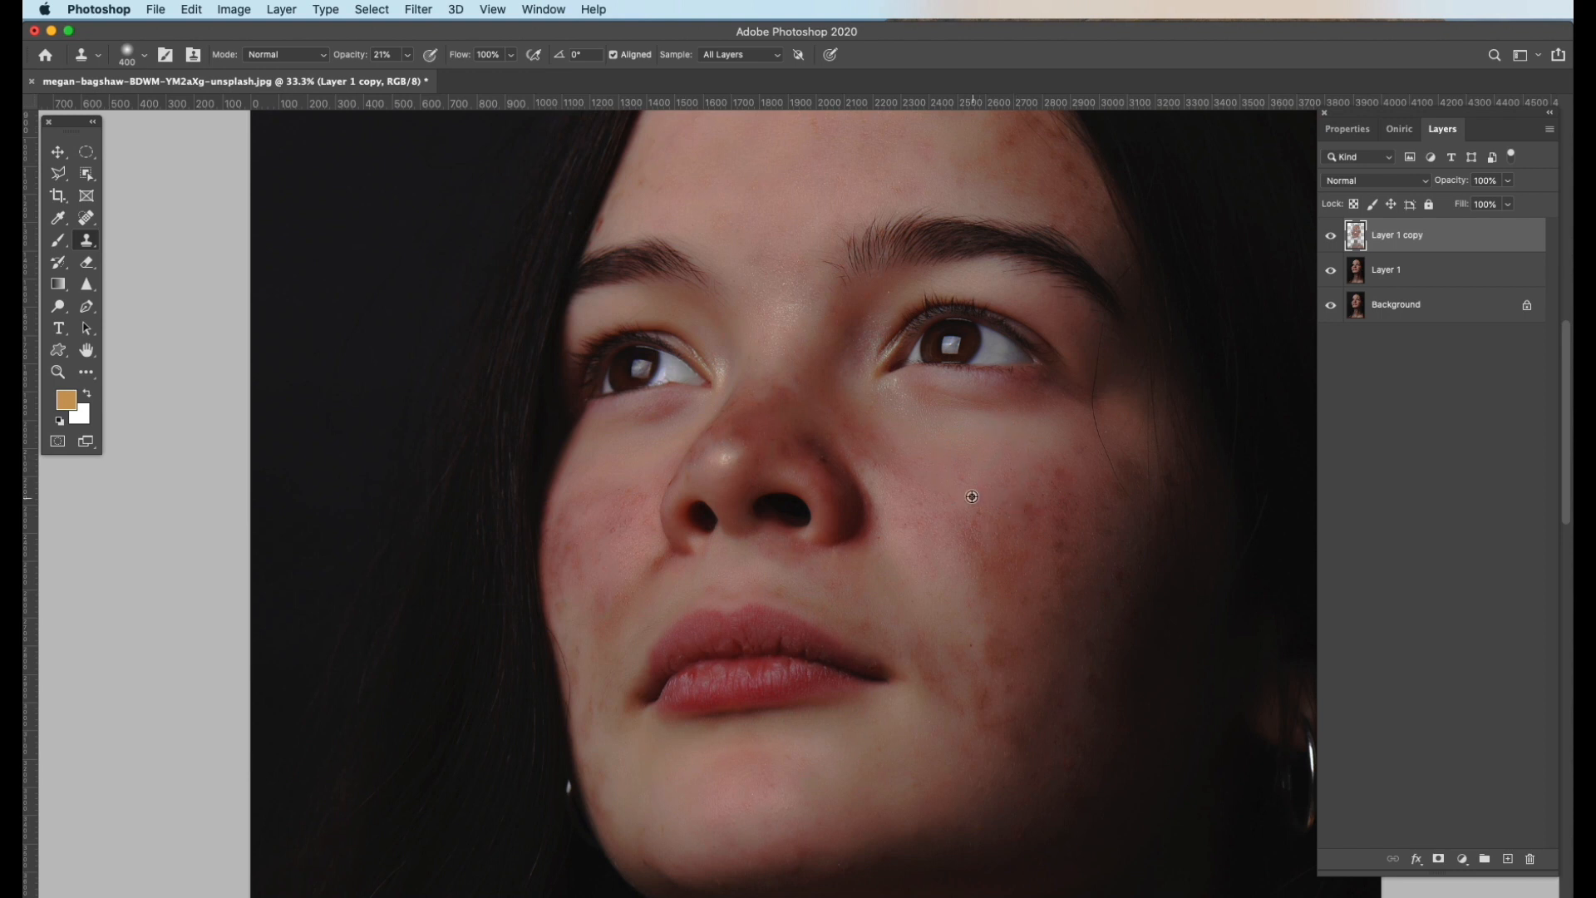
mouse_move(1017, 539)
left_mouse_down()
mouse_move(993, 541)
mouse_move(1024, 616)
mouse_move(1005, 651)
mouse_move(1005, 630)
mouse_move(1007, 689)
mouse_move(975, 713)
mouse_move(995, 707)
left_mouse_up()
left_click(943, 585, "alt")
left_click(970, 654, "alt")
left_click(971, 656, "alt")
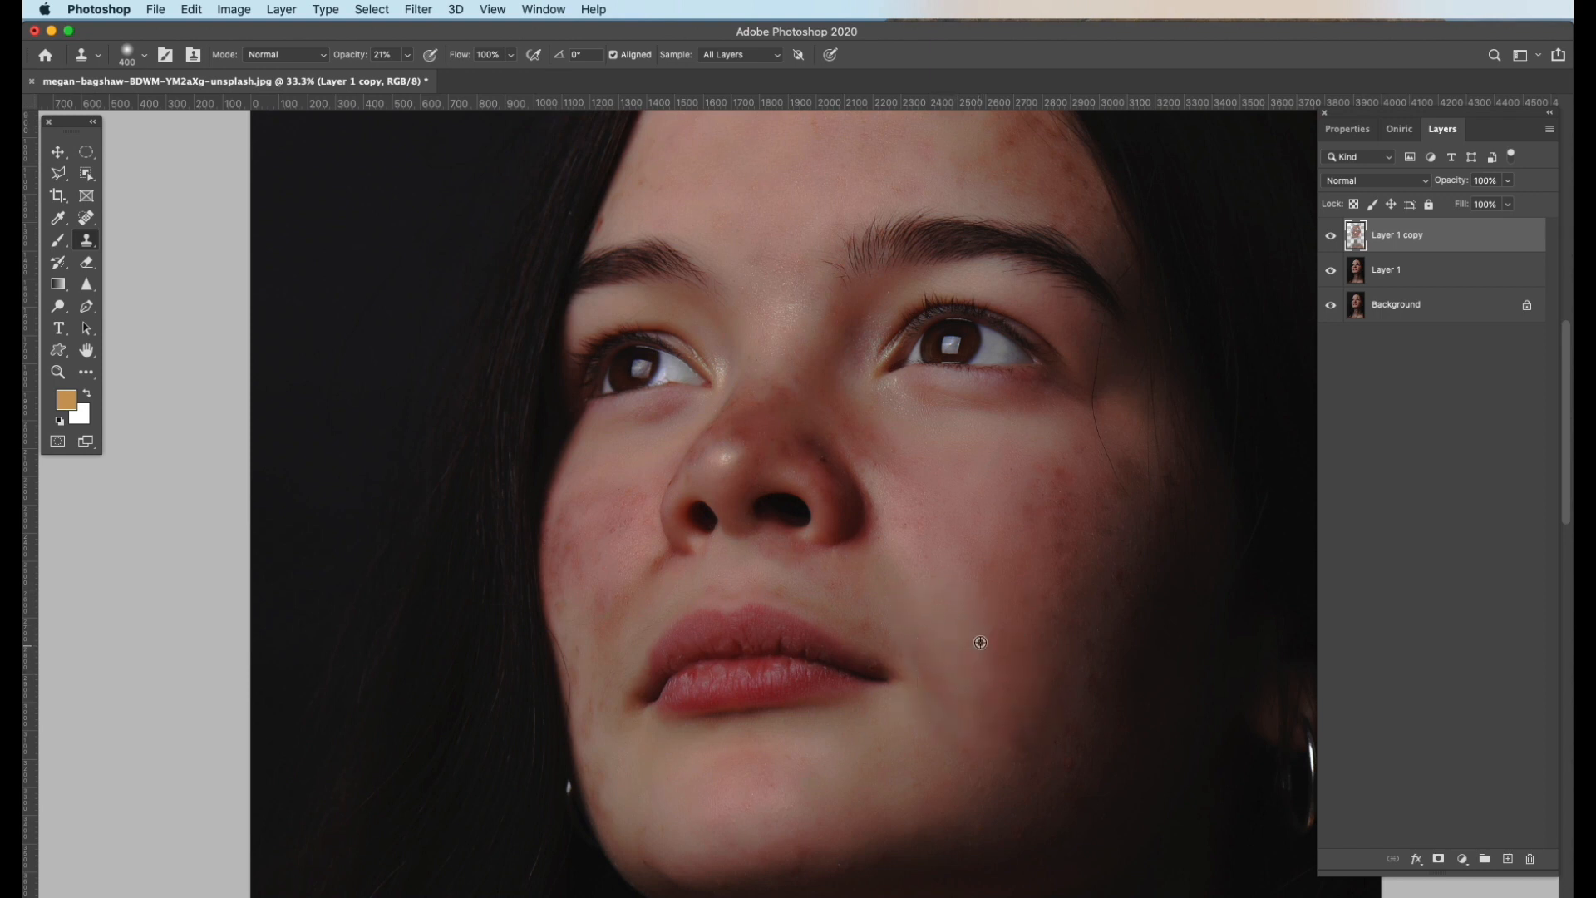
Even out the remaining redness on the upper and outer shadow-side cheek with freshly sampled skin
left_click(1017, 468, "alt")
left_click_drag(1048, 474, 1040, 488)
left_click(1022, 602, "alt")
left_click_drag(1049, 566, 1040, 586)
left_click_drag(1033, 460, 1040, 488)
left_click(1020, 612, "alt")
left_click_drag(1041, 596, 1049, 580)
left_click_drag(1085, 462, 1102, 503)
left_click_drag(1035, 699, 1095, 625)
Clone smooth skin along the dark outer edge of the cheek, the jawline and the chin
left_click(1141, 470, "alt")
left_click_drag(1136, 509, 1132, 537)
left_click_drag(986, 786, 1015, 749)
mouse_move(1123, 602)
left_mouse_down()
mouse_move(1078, 695)
mouse_move(963, 798)
left_mouse_up()
mouse_move(1138, 683)
left_mouse_down()
mouse_move(1099, 722)
mouse_move(875, 815)
left_mouse_up()
left_click_drag(1000, 769, 731, 841)
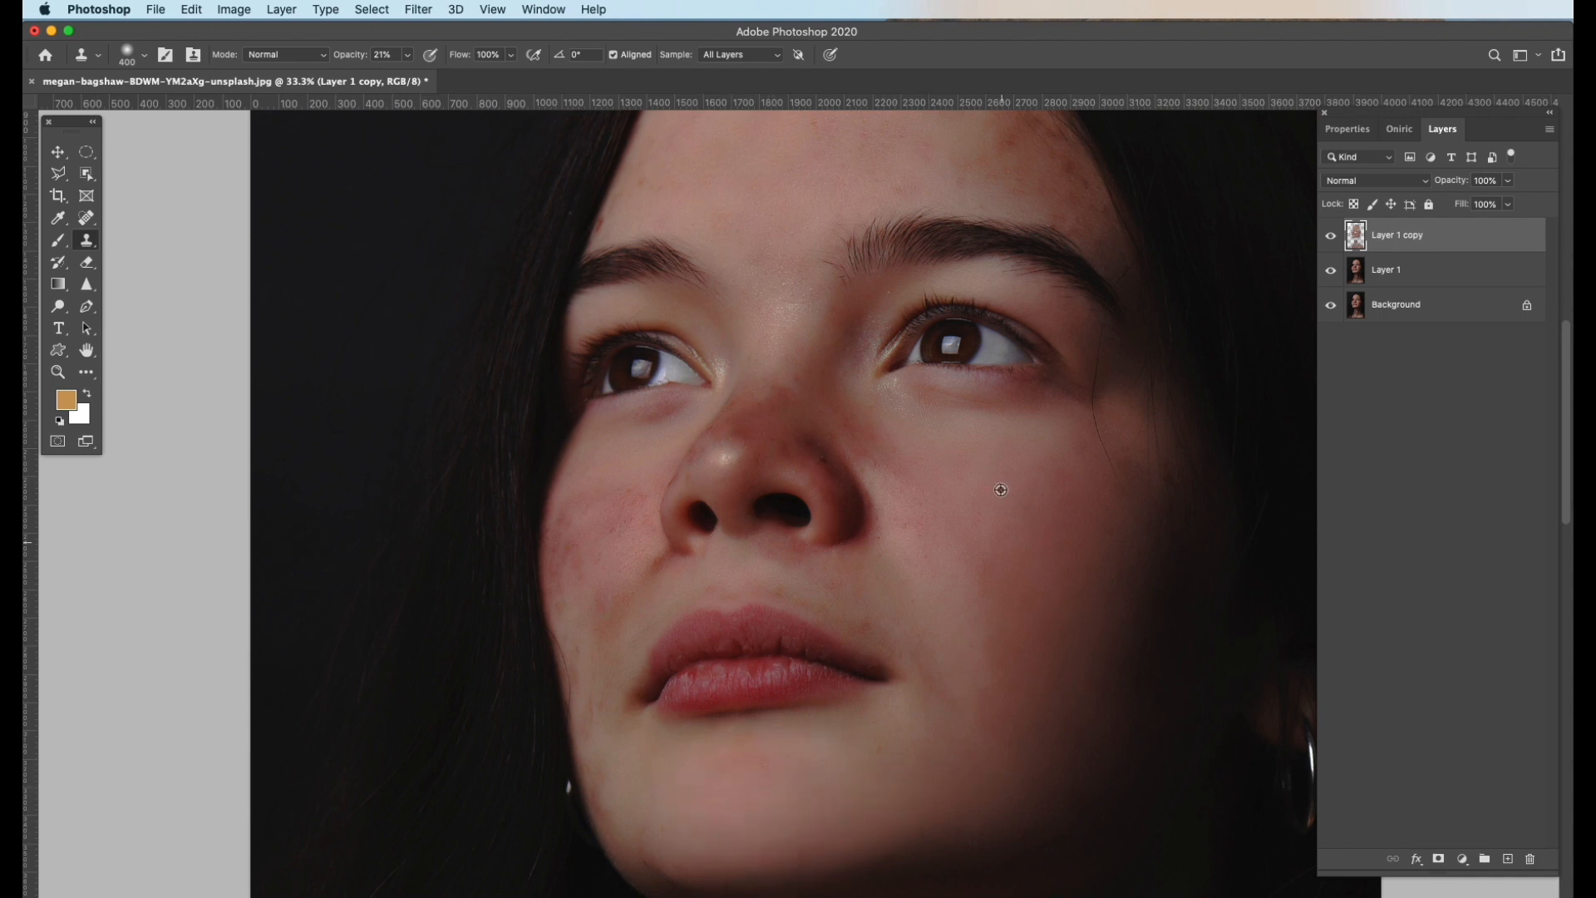
Blend the skin beside the nose and below the shadow-side eye using nearby smooth skin
left_click(954, 444, "alt")
mouse_move(861, 421)
left_mouse_down()
mouse_move(878, 422)
mouse_move(914, 544)
mouse_move(915, 525)
left_mouse_up()
left_click(939, 546)
left_click(953, 446, "alt")
left_click(947, 471, "alt")
left_click(892, 474, "alt")
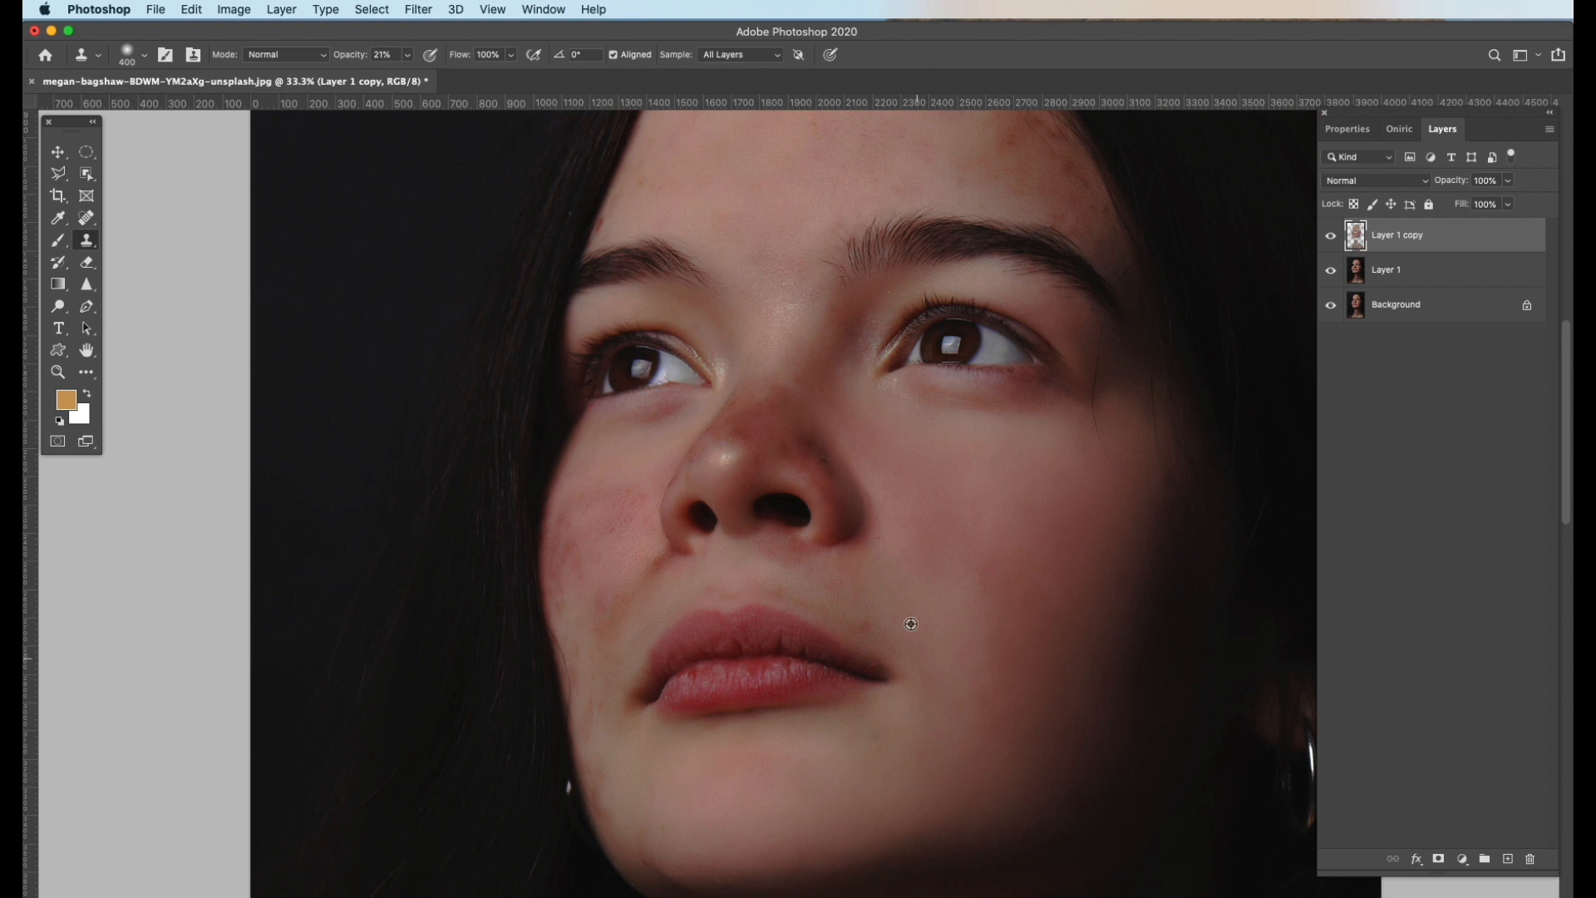
Reduce the Clone Stamp brush to 178 px and cover the dark patches on the shadow side of the forehead and temple
scroll(791, 267, "up", 5)
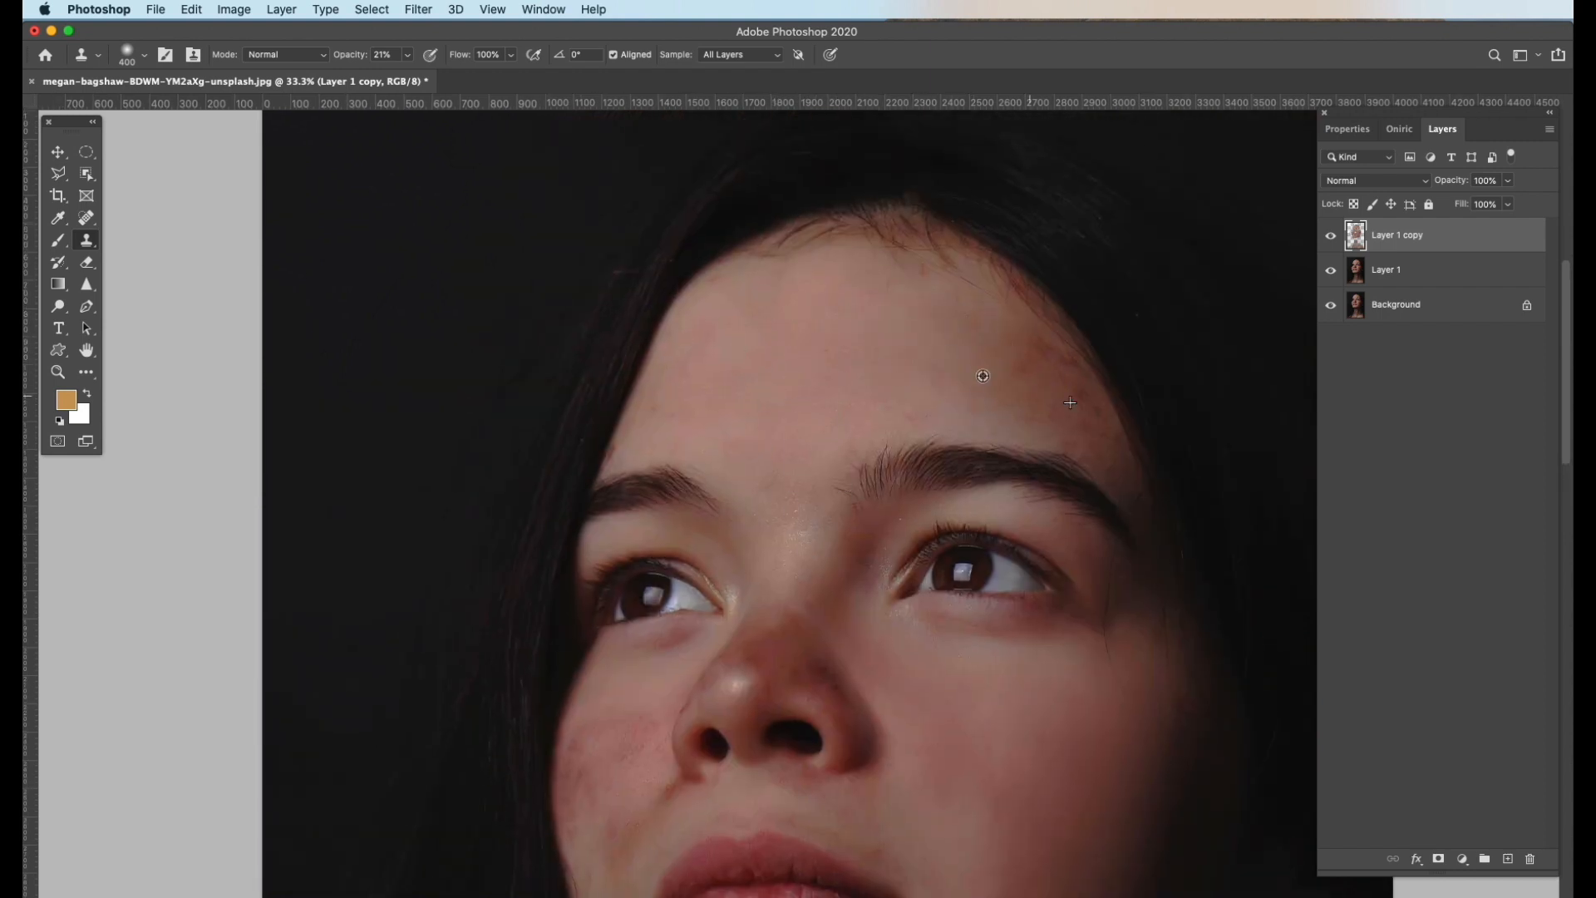
right_click(904, 324)
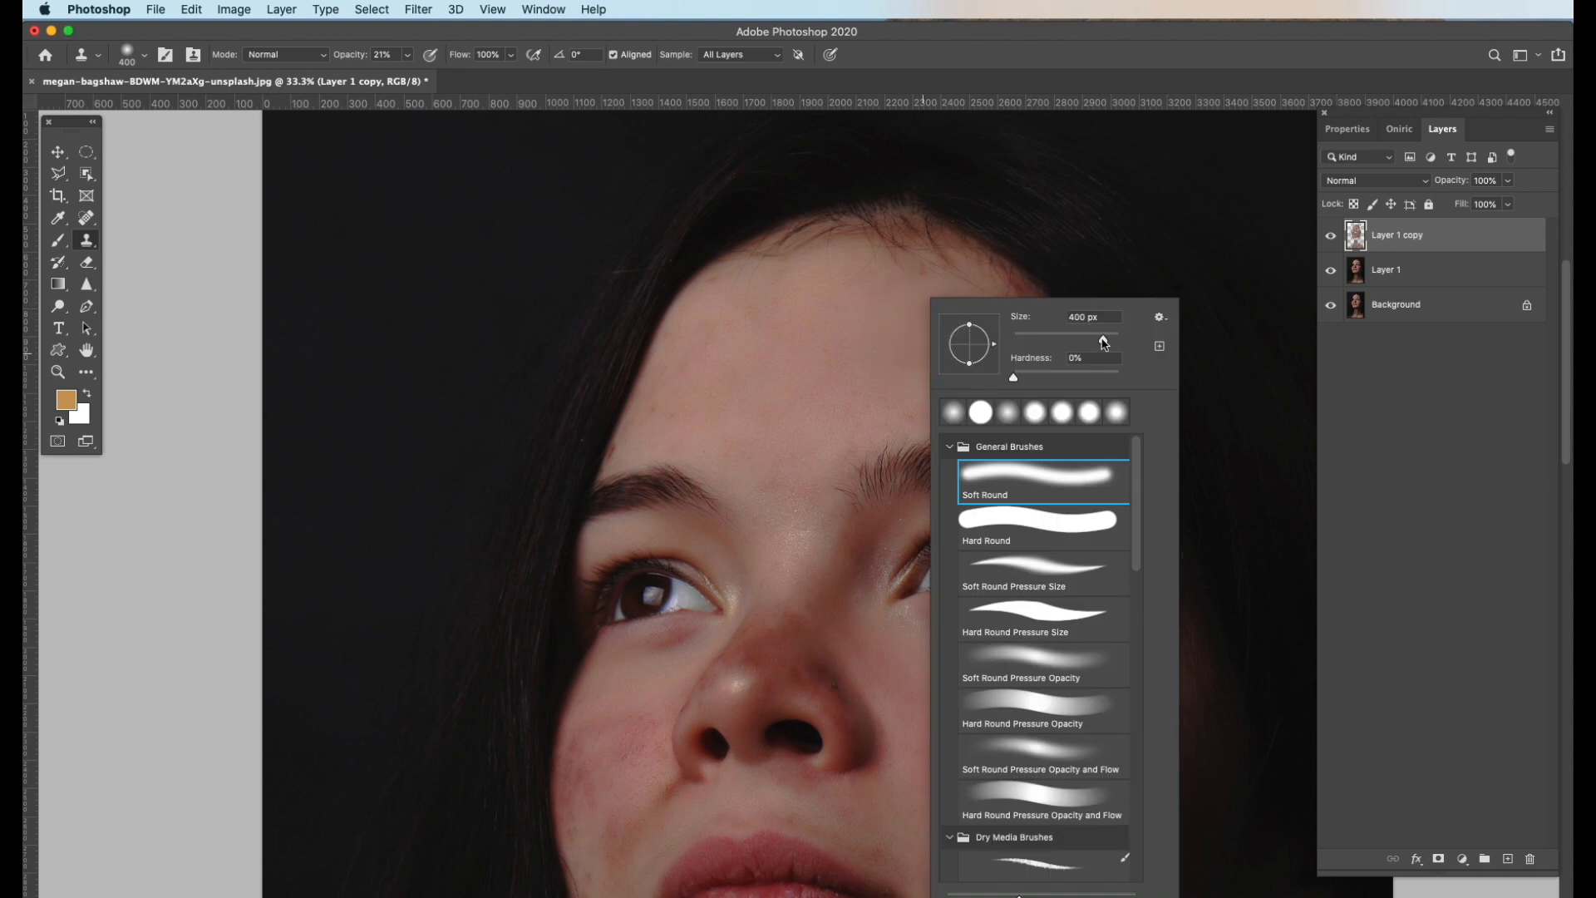
mouse_move(1102, 341)
left_mouse_down()
mouse_move(1067, 346)
mouse_move(1081, 341)
left_mouse_up()
left_click(878, 336, "alt")
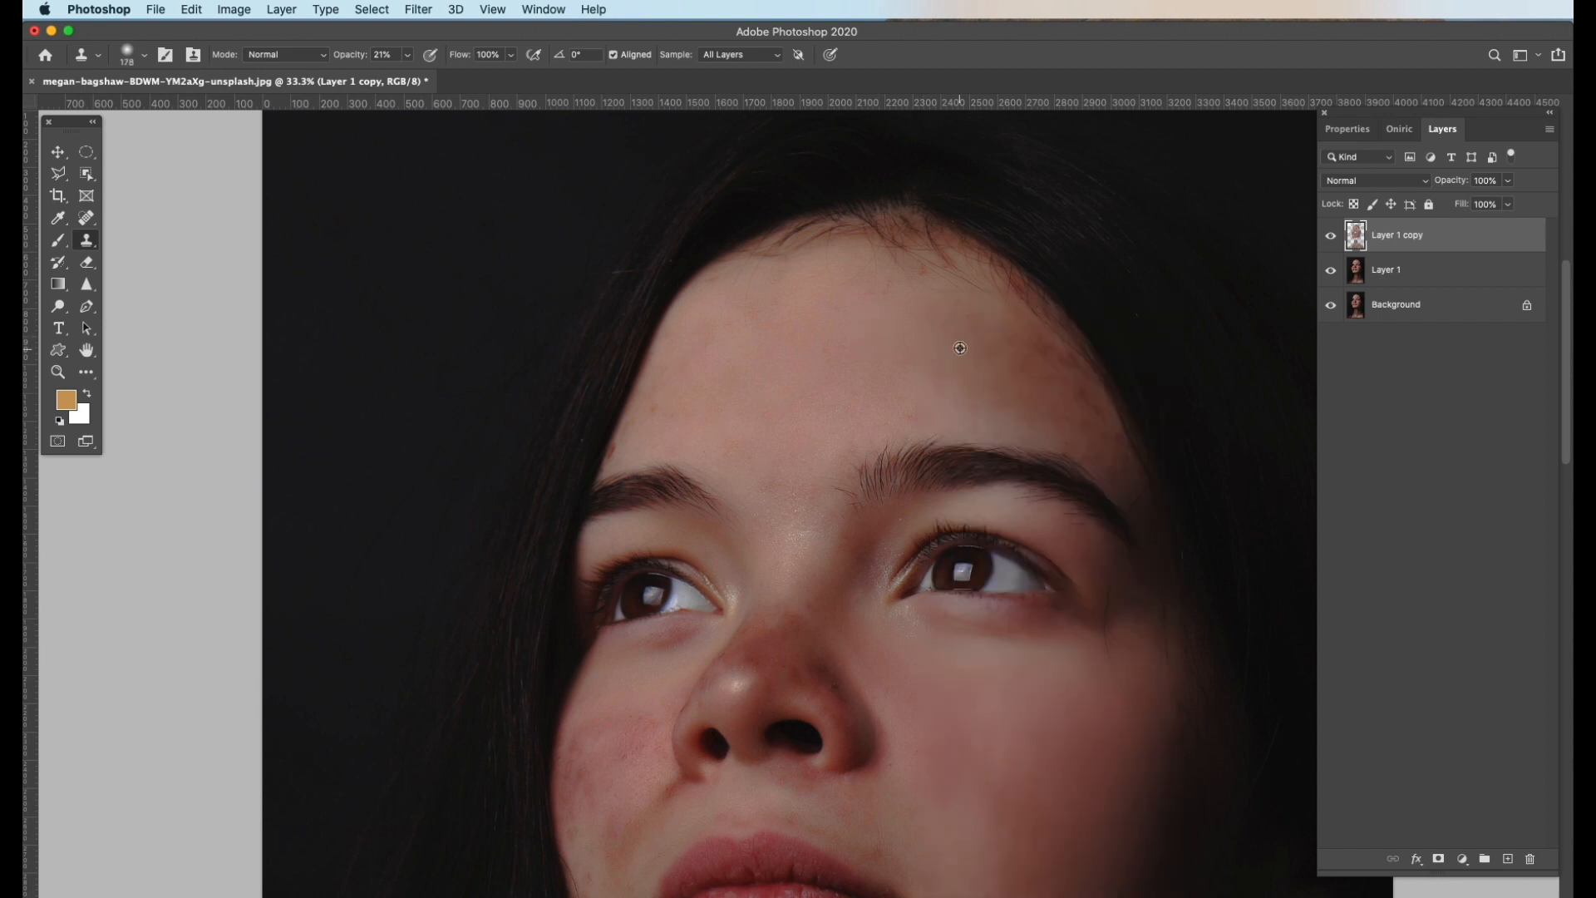
left_click(1030, 397, "alt")
left_click(1052, 410)
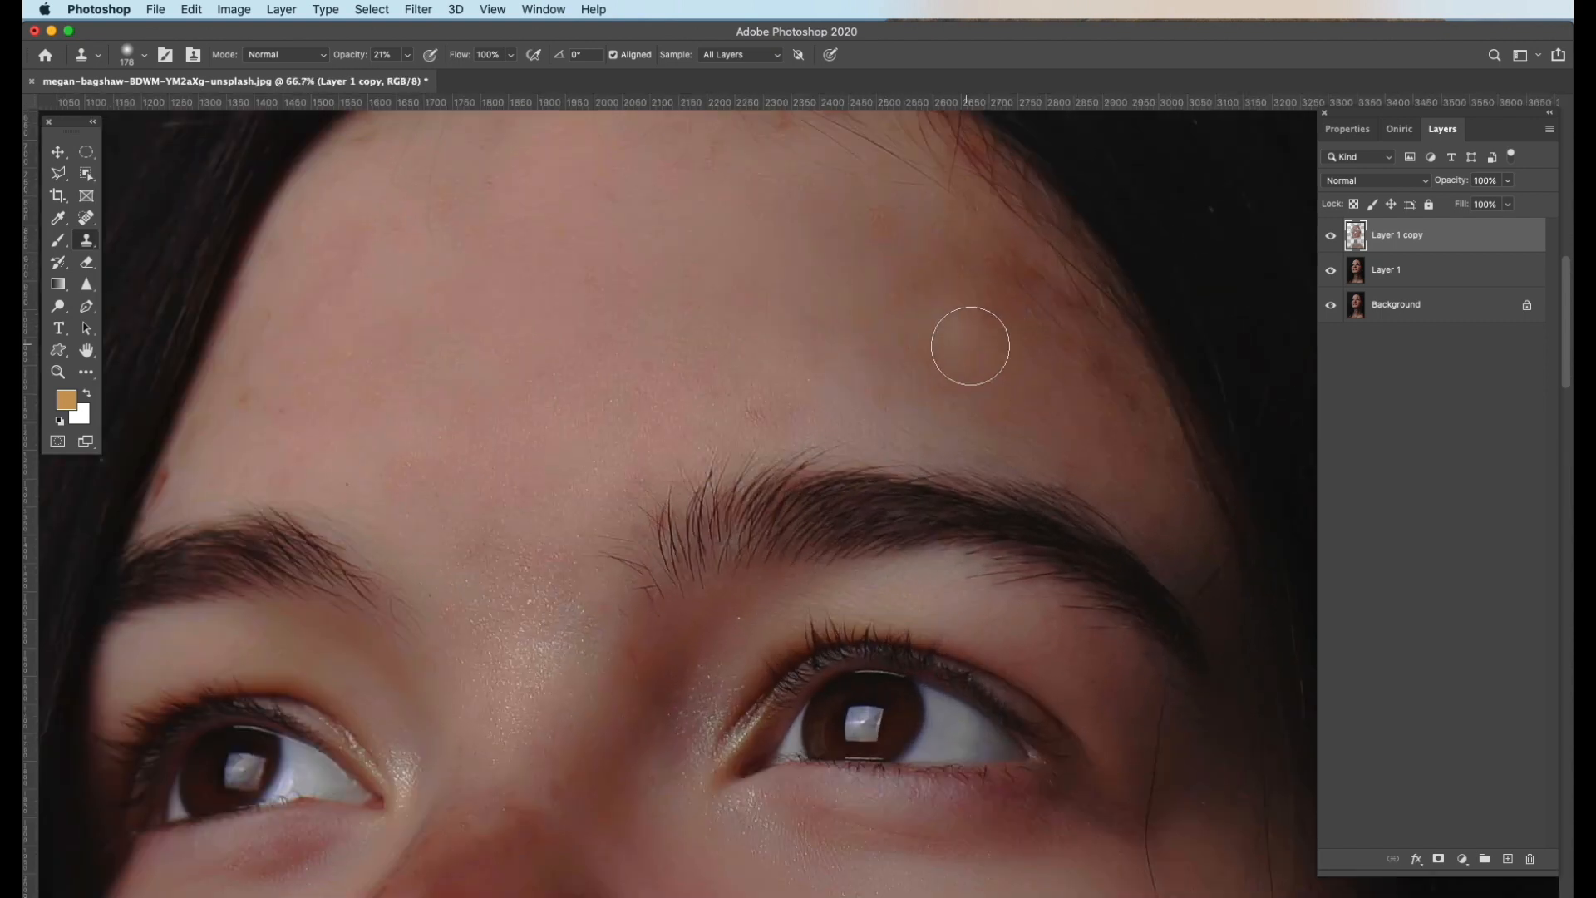
left_click(1084, 385, "alt")
left_click(1105, 390)
left_click(1136, 456, "alt")
left_click(1100, 404)
left_click_drag(1169, 504, 1171, 537)
left_click(1046, 440, "alt")
left_click(1077, 479)
Even out the discoloured forehead skin above the shadow-side eyebrow by cloning from clean neighbouring areas
left_click(891, 398, "alt")
left_click(876, 369, "alt")
left_click(1018, 449)
left_click(888, 362, "alt")
left_click(923, 380)
left_click(964, 323, "alt")
left_click(941, 314)
left_click(1093, 407, "alt")
left_click(1079, 354)
left_click_drag(869, 232, 896, 237)
left_click(1020, 336, "alt")
left_click(962, 313)
left_click(846, 317, "alt")
left_click_drag(765, 379, 836, 422)
left_click(737, 371, "alt")
left_click(723, 364, "alt")
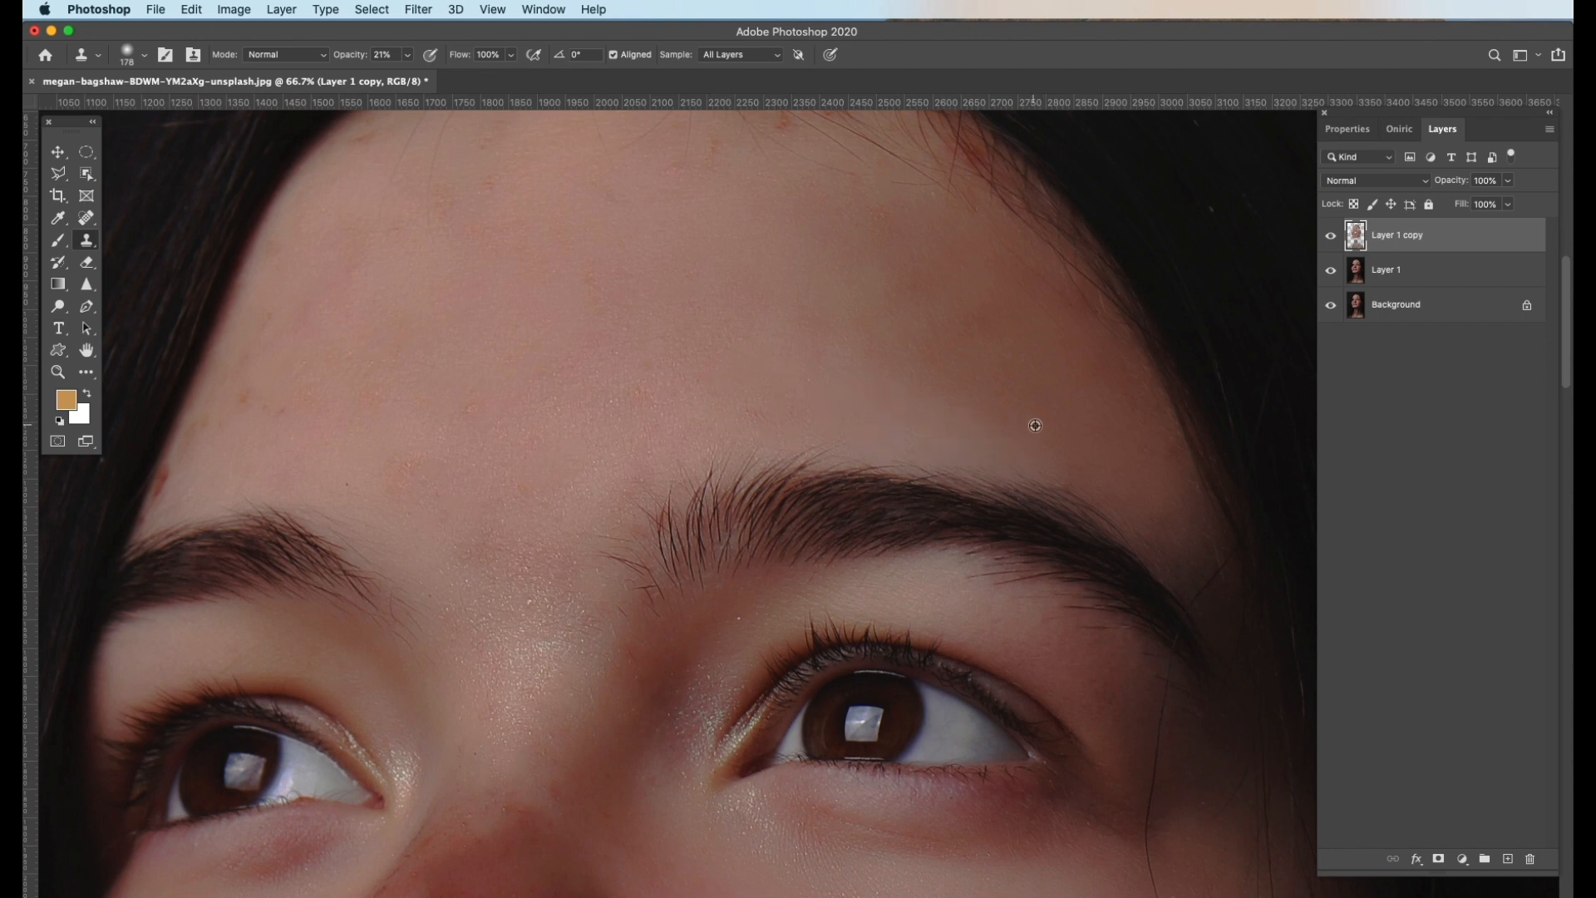
left_click_drag(1072, 432, 907, 280)
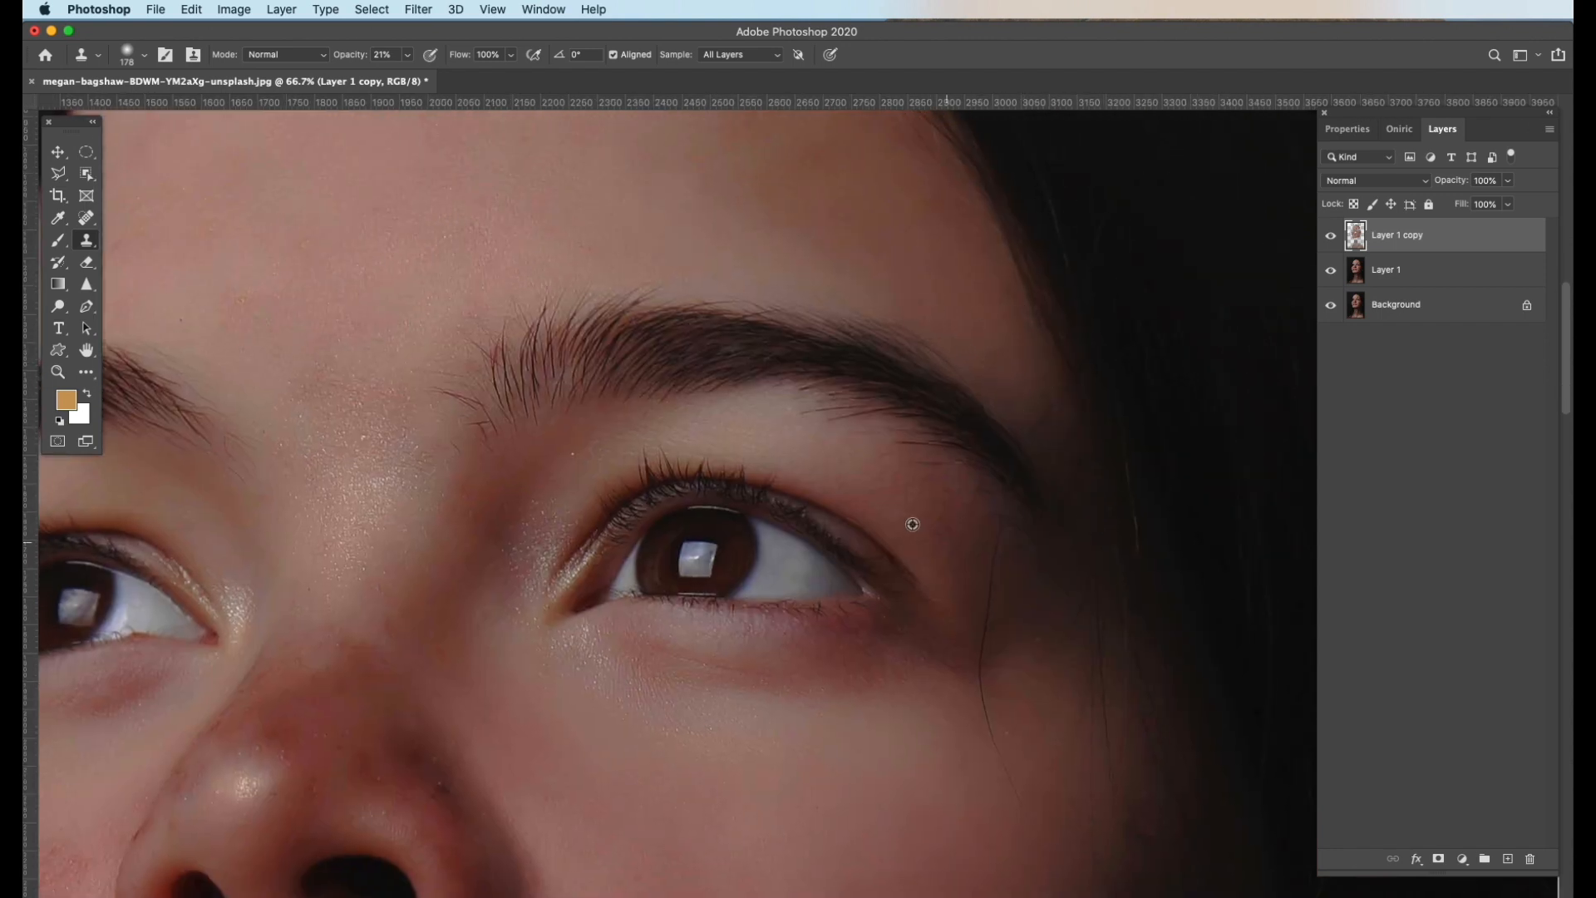
Blend the patchy skin between the shadow-side eye's upper lid and eyebrow by cloning nearby smooth skin
left_click(821, 459, "alt")
left_click(863, 472)
left_click(951, 564, "alt")
left_click(946, 522)
left_click(899, 467, "alt")
left_click(929, 484)
left_click(869, 482, "alt")
left_click_drag(824, 455, 919, 546)
Even out the discoloured skin beneath the shadow-side eye, from its outer corner towards the inner corner, with the Clone Stamp
left_click(709, 669, "alt")
left_click_drag(739, 666, 893, 669)
left_click(748, 661, "alt")
left_click_drag(798, 656, 924, 654)
mouse_move(751, 664)
left_mouse_down()
mouse_move(843, 654)
mouse_move(809, 650)
mouse_move(959, 688)
left_mouse_up()
left_click(852, 681, "alt")
left_click(884, 679, "alt")
left_click(948, 663)
left_click(801, 703, "alt")
left_click_drag(707, 677, 622, 670)
Clone clean skin over the upper cheek and the area beyond the outer corner of the shadow-side eye
left_click(742, 766, "alt")
left_click_drag(938, 773, 1003, 791)
left_click(1035, 622, "alt")
left_click(1037, 629)
left_click(1056, 790, "alt")
left_click_drag(1046, 742, 1021, 661)
left_click_drag(809, 798, 1094, 731)
Even out the remaining reddish patches on the forehead and above the brows by cloning from neighbouring skin
left_click(869, 450, "alt")
left_click_drag(848, 477, 773, 576)
left_click(753, 588, "alt")
left_click(787, 563)
left_click(879, 469, "alt")
left_click(833, 536)
left_click_drag(834, 520, 891, 450)
mouse_move(797, 597)
left_mouse_down()
mouse_move(796, 563)
mouse_move(908, 435)
left_mouse_up()
left_click(726, 571, "alt")
left_click_drag(696, 508, 701, 492)
left_click(703, 388, "alt")
left_click_drag(652, 558, 656, 538)
Blend the reddish upper nose bridge between the eyes using skin sampled from between the eyebrows
left_click_drag(680, 424, 707, 271)
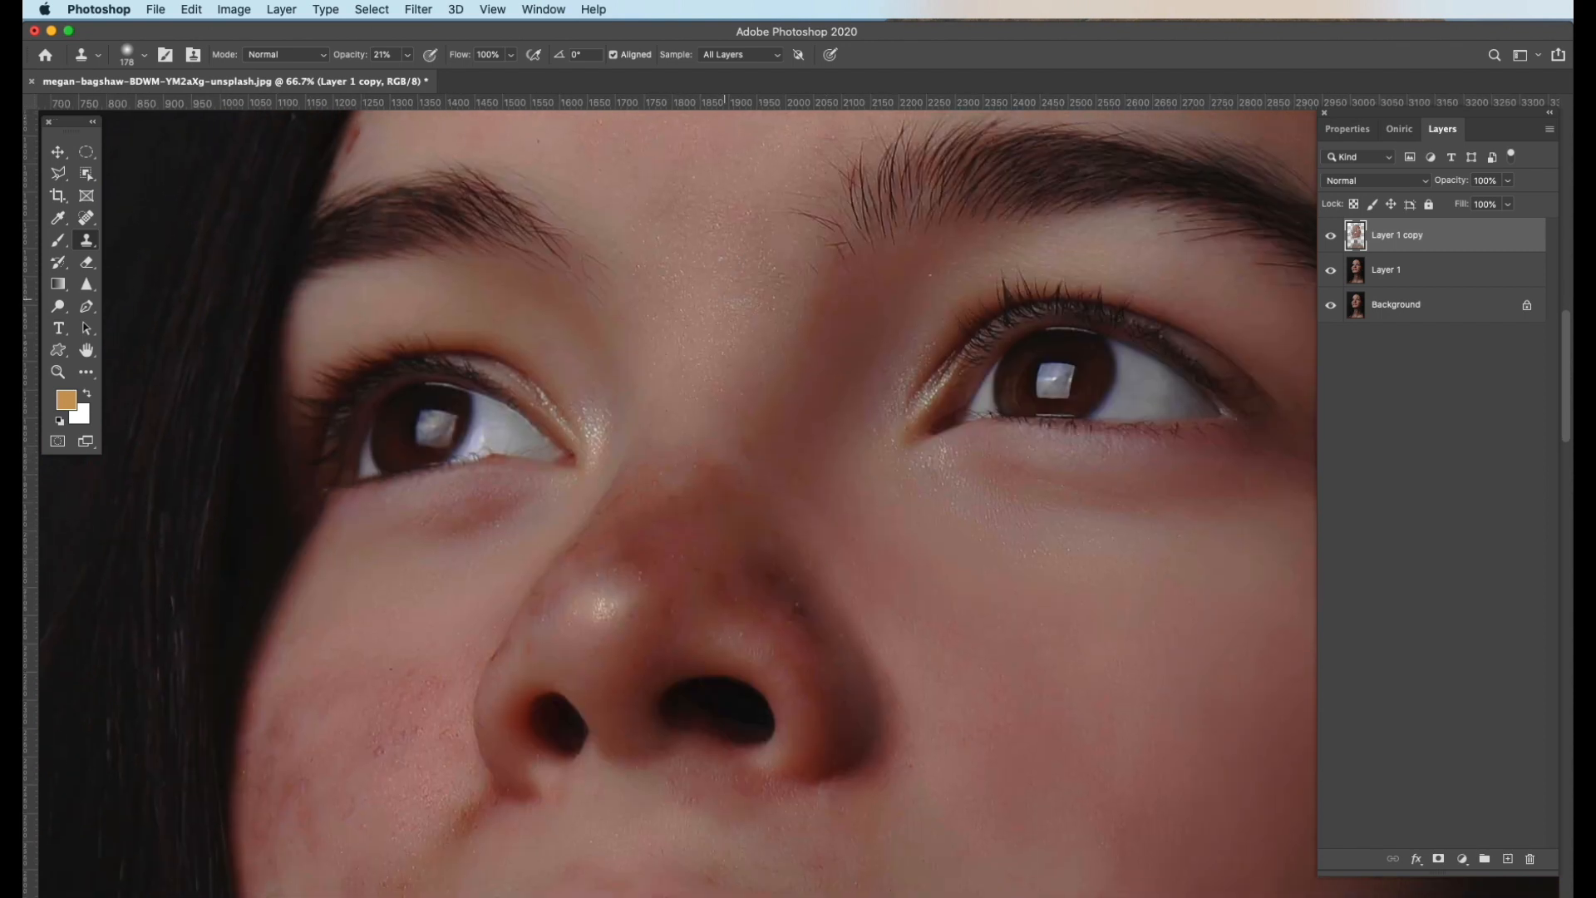
left_click(701, 351, "alt")
left_click_drag(699, 375, 696, 408)
left_click(676, 422, "alt")
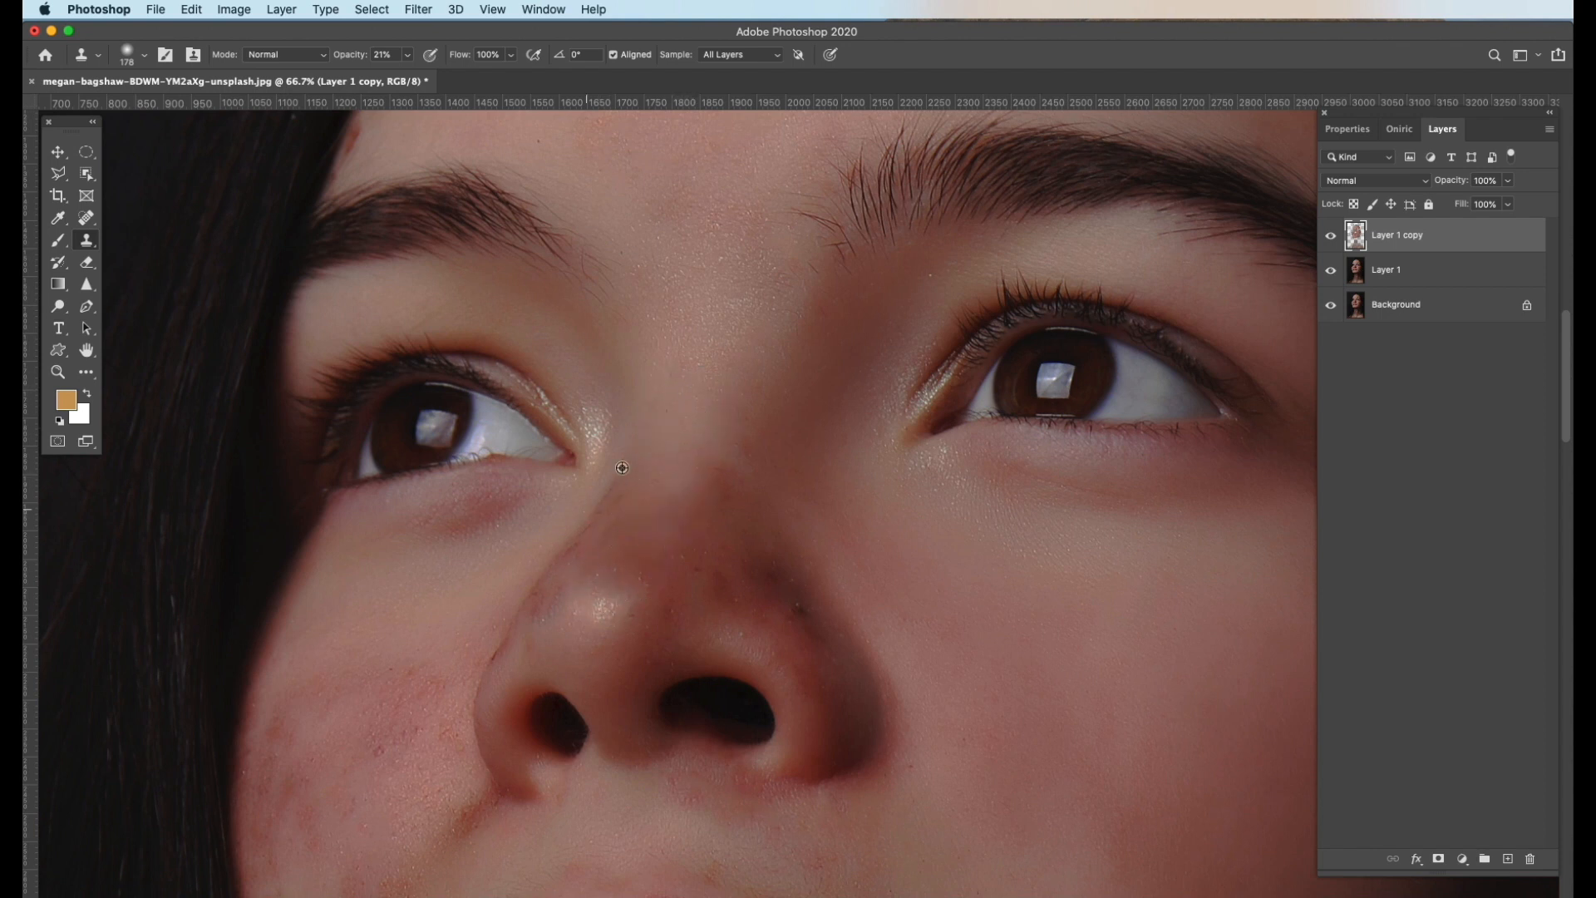
left_click(705, 352, "alt")
mouse_move(715, 340)
left_mouse_down()
mouse_move(682, 325)
mouse_move(702, 309)
mouse_move(692, 358)
left_mouse_up()
left_click(725, 341, "alt")
Soften the blotchy redness from the nose bridge down to the tip with skin cloned from the upper bridge
left_click(691, 435, "alt")
mouse_move(679, 462)
left_mouse_down()
mouse_move(656, 514)
mouse_move(572, 571)
left_mouse_up()
left_click(678, 438, "alt")
left_click_drag(667, 494, 587, 578)
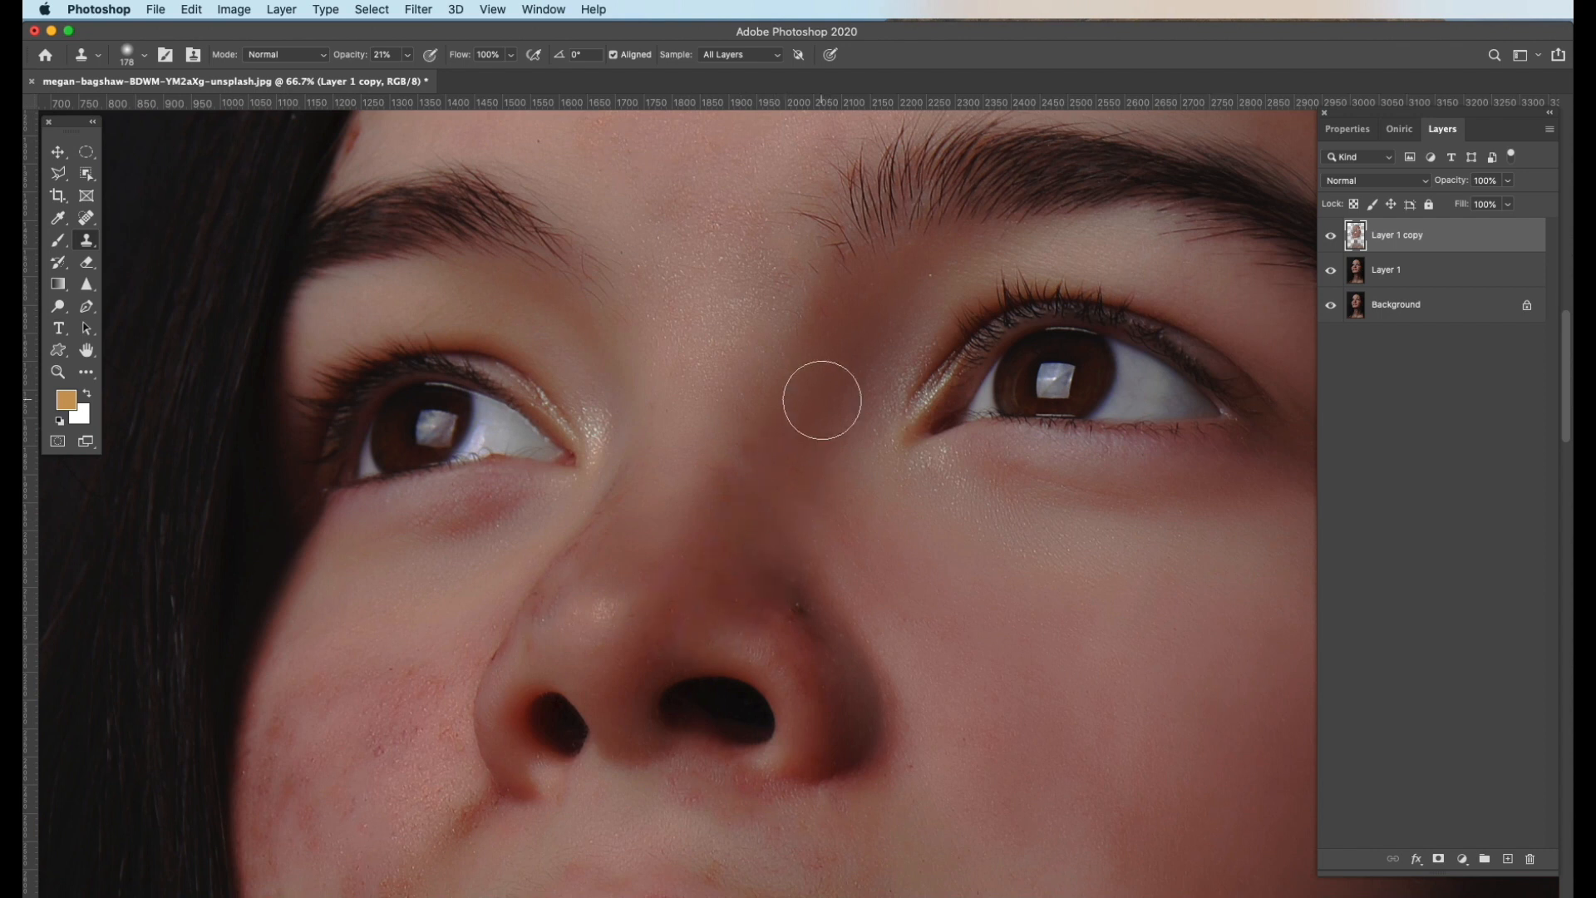
Try to clone over the shadowed outer side of the nose using skin sampled beside the nostril
left_click(798, 748, "alt")
mouse_move(860, 609)
left_mouse_down()
mouse_move(850, 740)
mouse_move(824, 810)
mouse_move(797, 751)
mouse_move(824, 778)
mouse_move(722, 771)
mouse_move(817, 735)
mouse_move(728, 799)
mouse_move(889, 771)
mouse_move(862, 729)
mouse_move(882, 663)
mouse_move(844, 671)
mouse_move(837, 691)
mouse_move(834, 603)
left_mouse_up()
key("super+z")
key("[")
key("super+z")
Reduce the Clone Stamp brush to 80 px, touch up the shadow-side nostril wing and inspect the dark spot above it
key("[")
key("[")
key("[")
key("[")
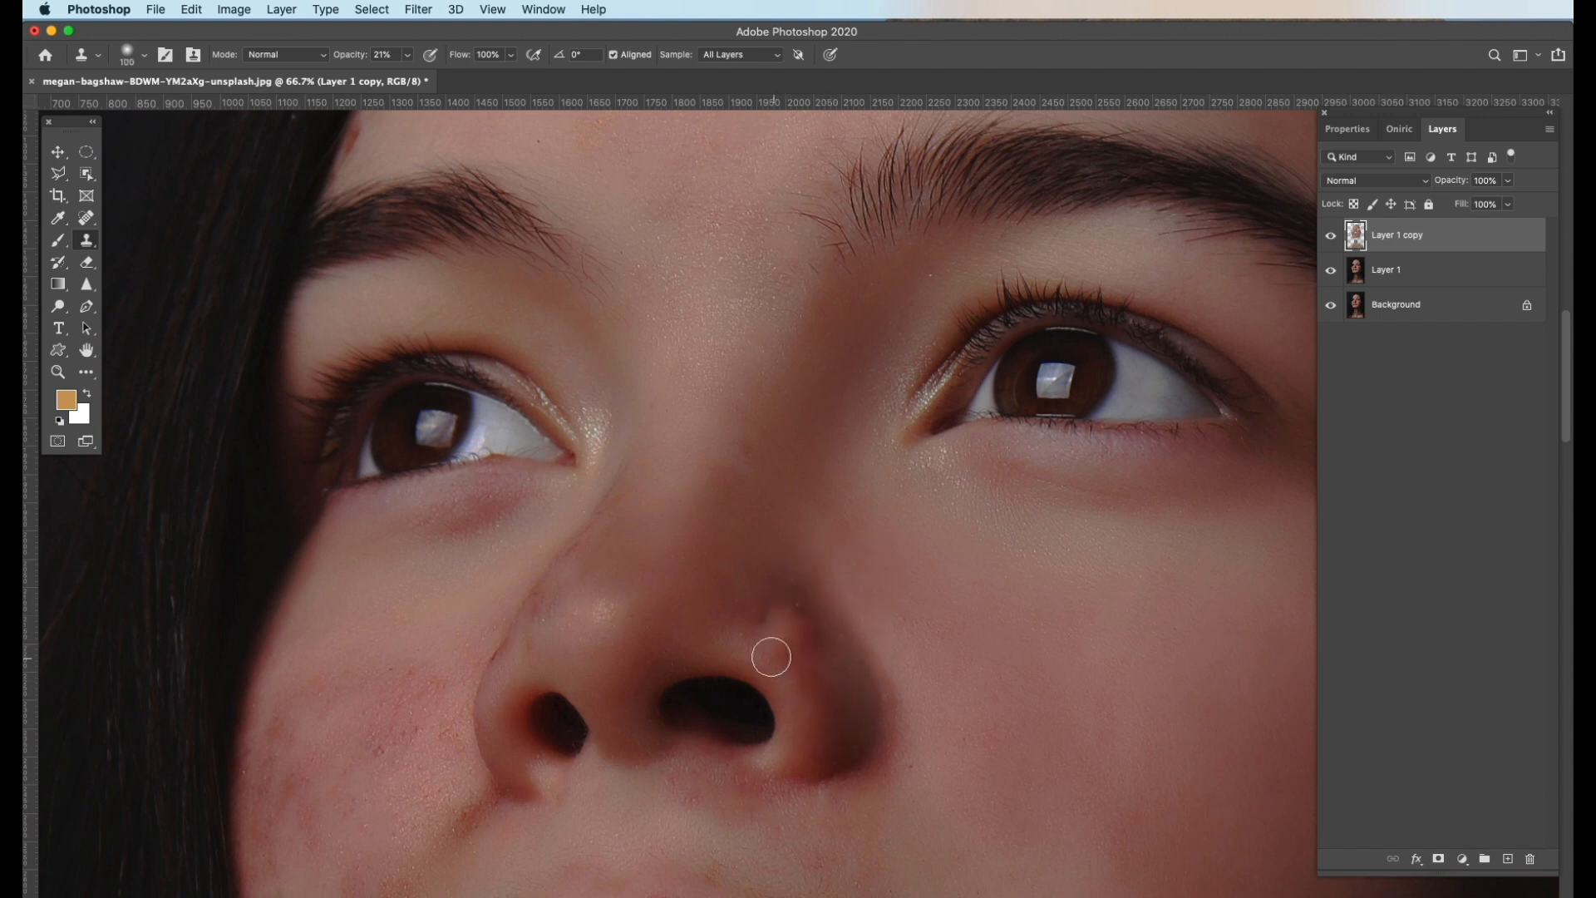
left_click(756, 641, "alt")
left_click(796, 756, "alt")
left_click_drag(799, 693, 796, 749)
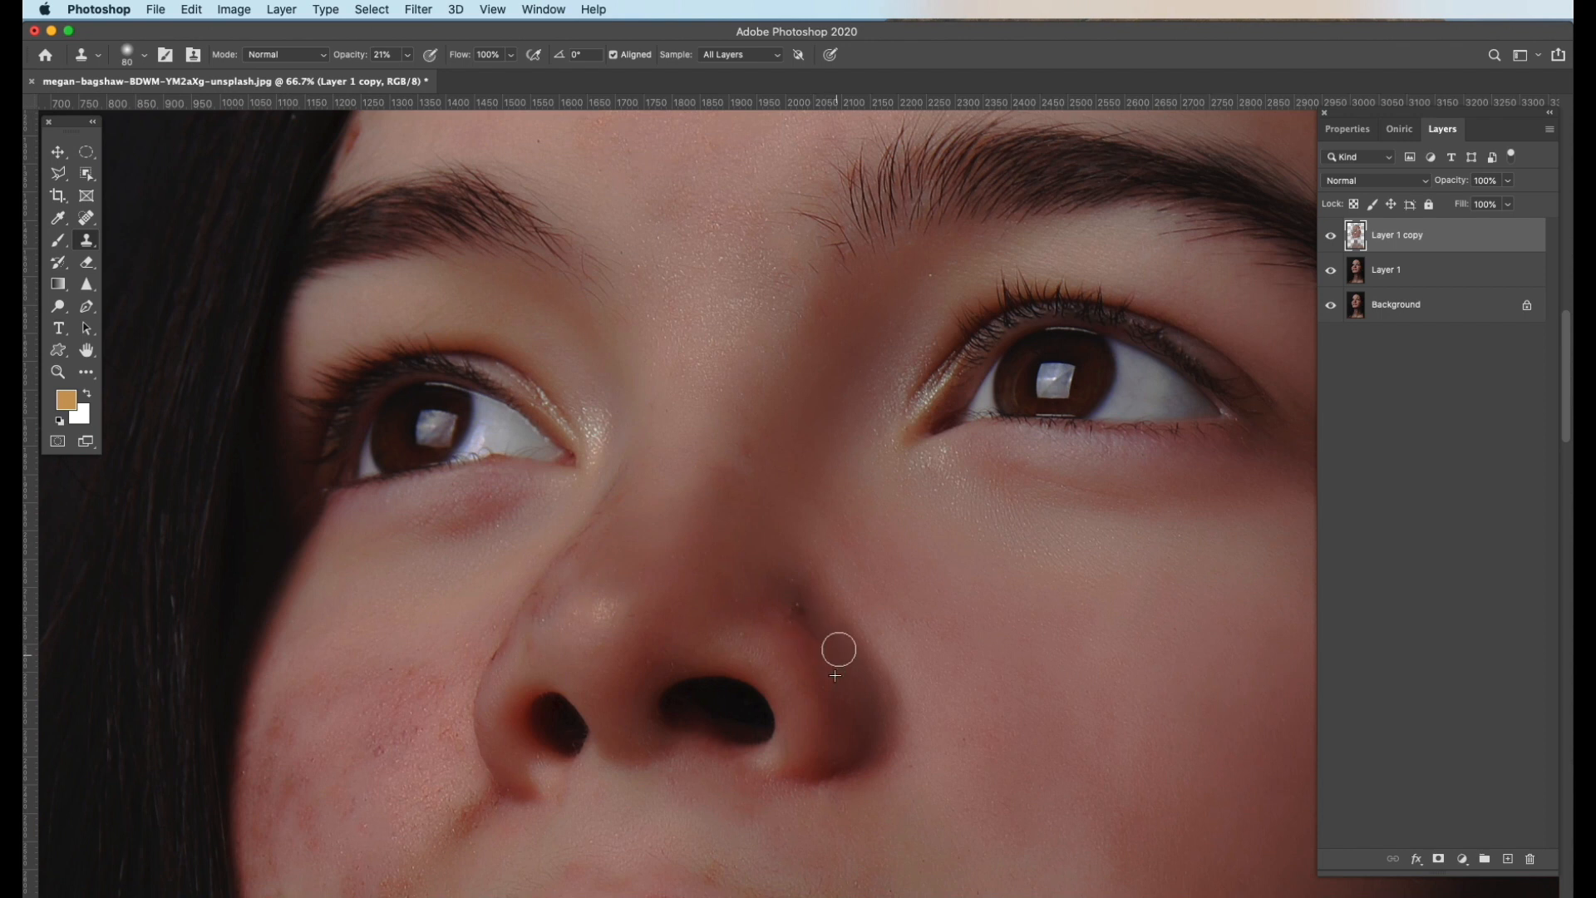
left_click(828, 620)
left_click(827, 620)
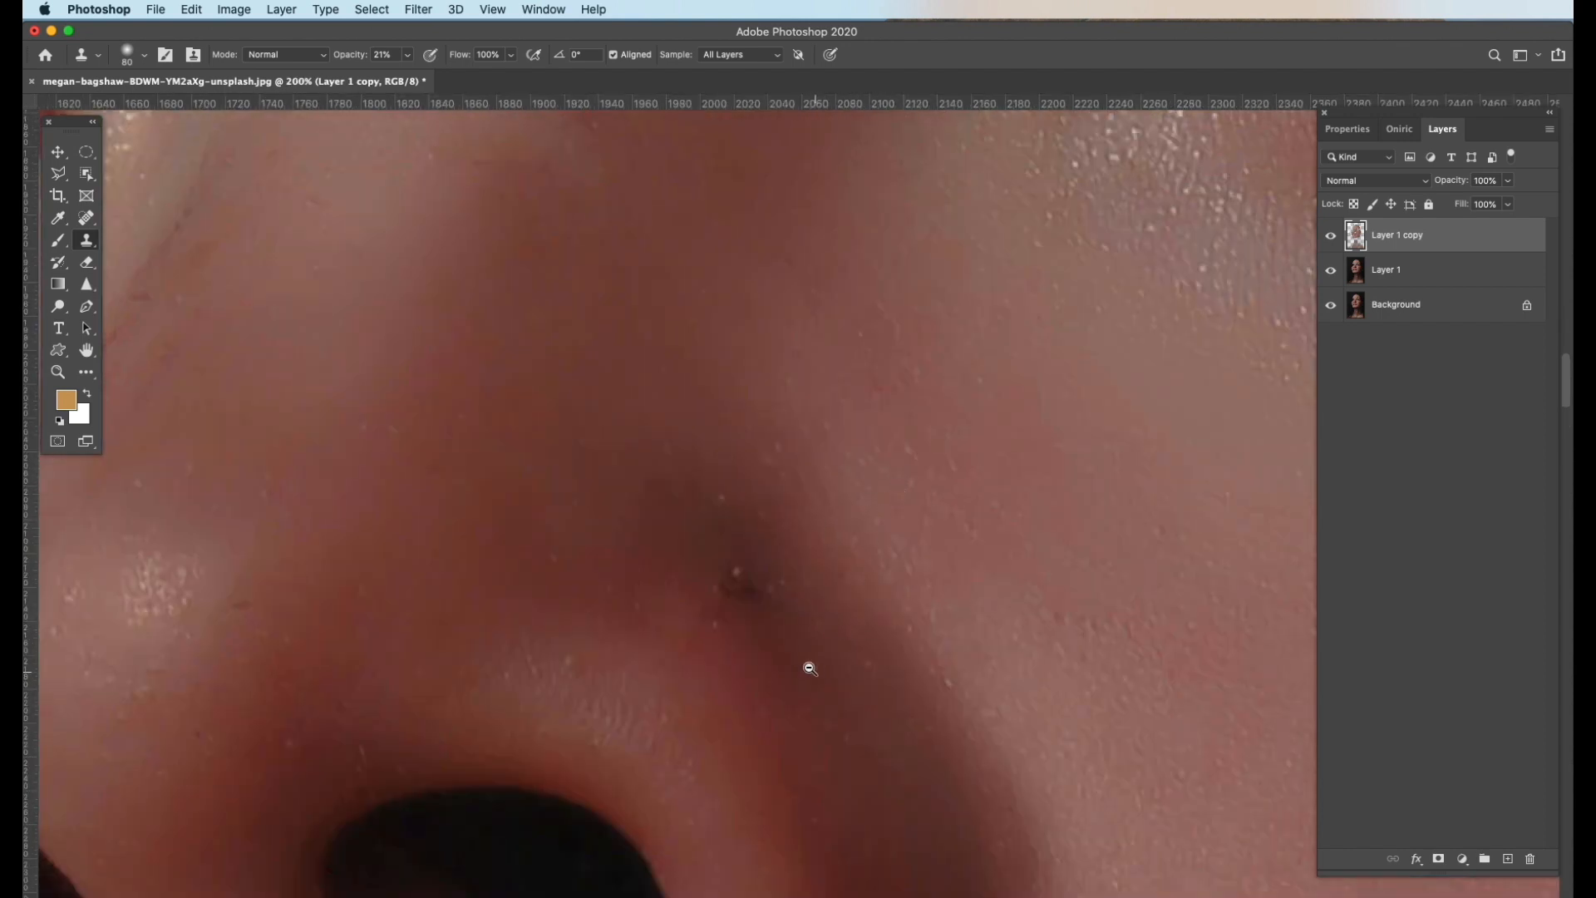
left_click(808, 642, "alt")
left_click(809, 642, "alt")
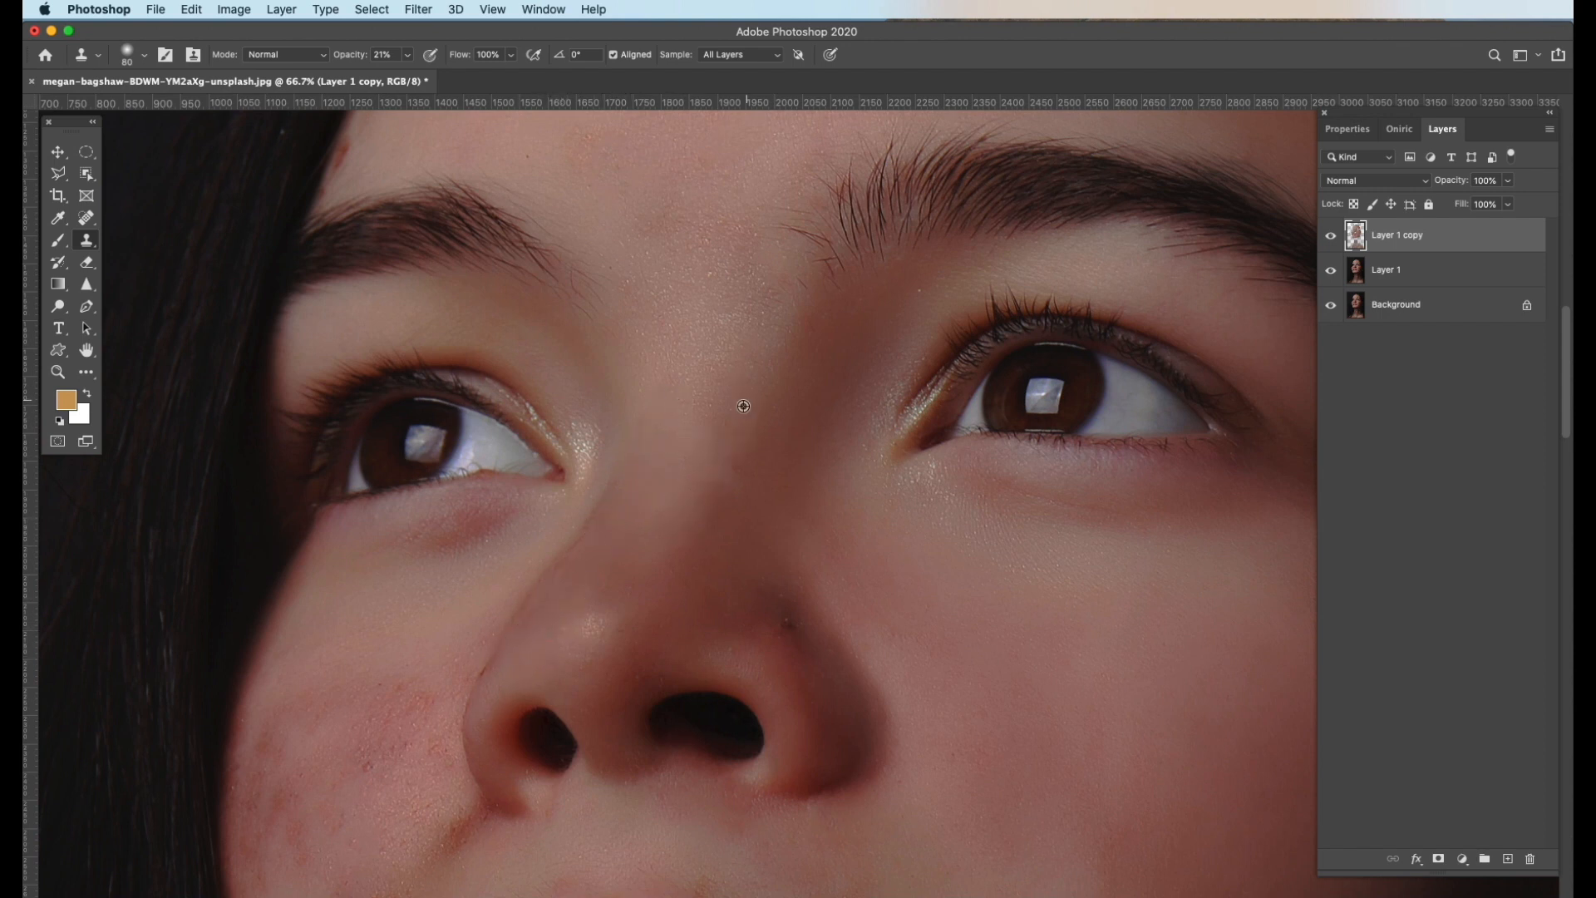
Enlarge the Clone Stamp brush to 150 px and cover the red blotches on the lit-side cheek with smooth skin
mouse_move(645, 583)
left_mouse_down()
mouse_move(859, 507)
mouse_move(918, 460)
left_mouse_up()
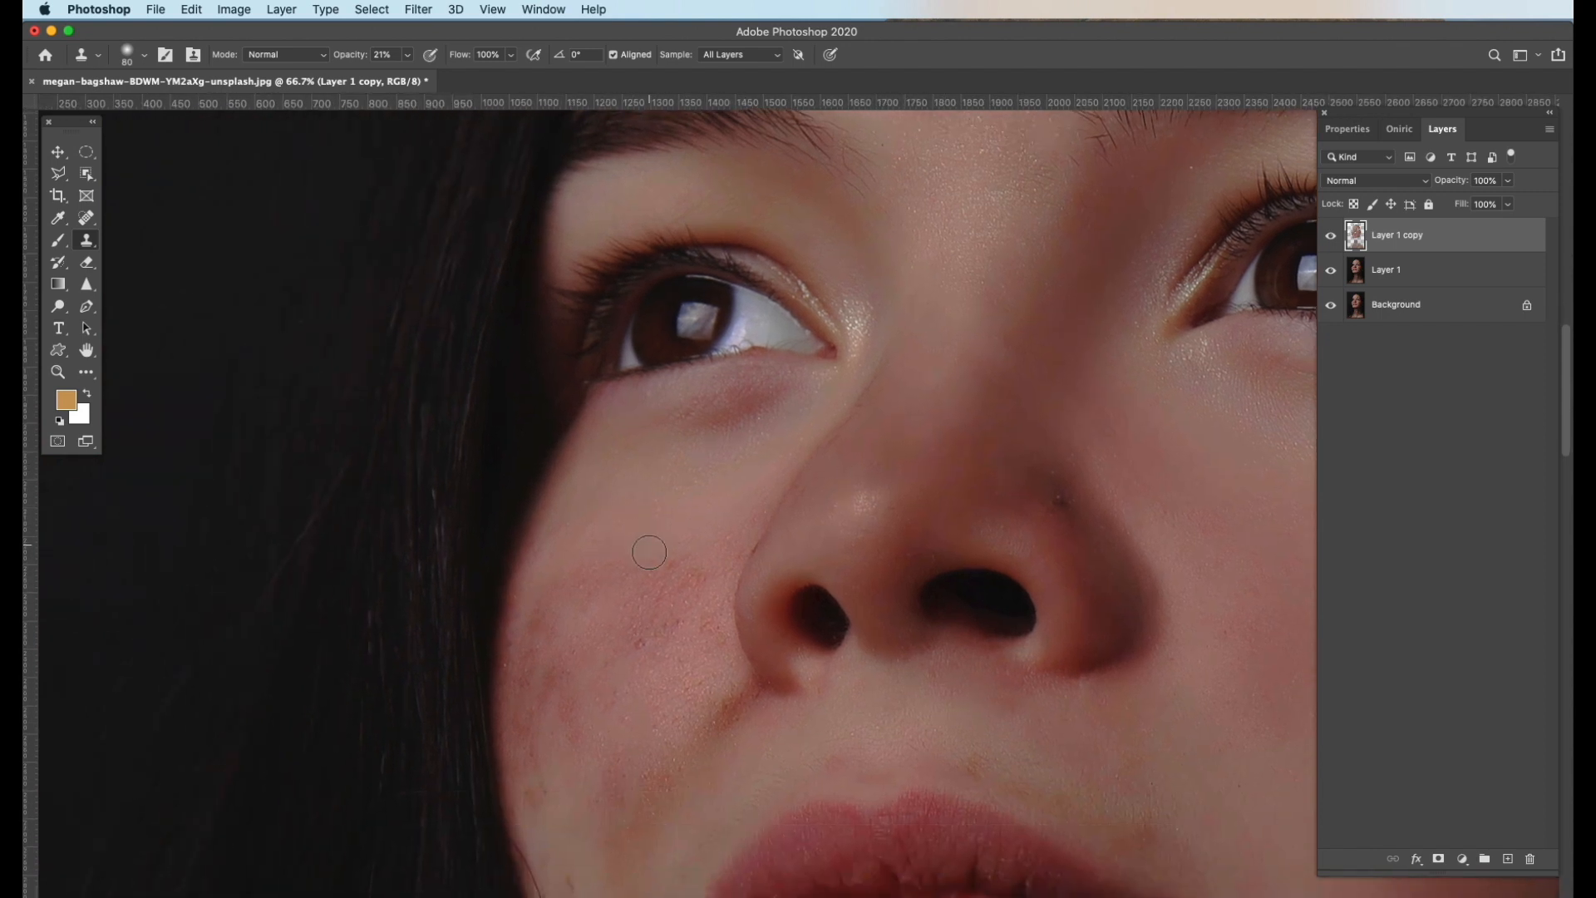
key("bracketright")
key("bracketright")
key("bracketright")
key("bracketright")
left_click(604, 547, "alt")
left_click_drag(577, 595, 548, 774)
left_click(601, 569, "alt")
mouse_move(591, 623)
left_mouse_down()
mouse_move(598, 755)
mouse_move(600, 715)
mouse_move(642, 655)
mouse_move(653, 563)
left_mouse_up()
left_click(601, 579, "alt")
left_click(621, 680, "alt")
left_click(688, 575)
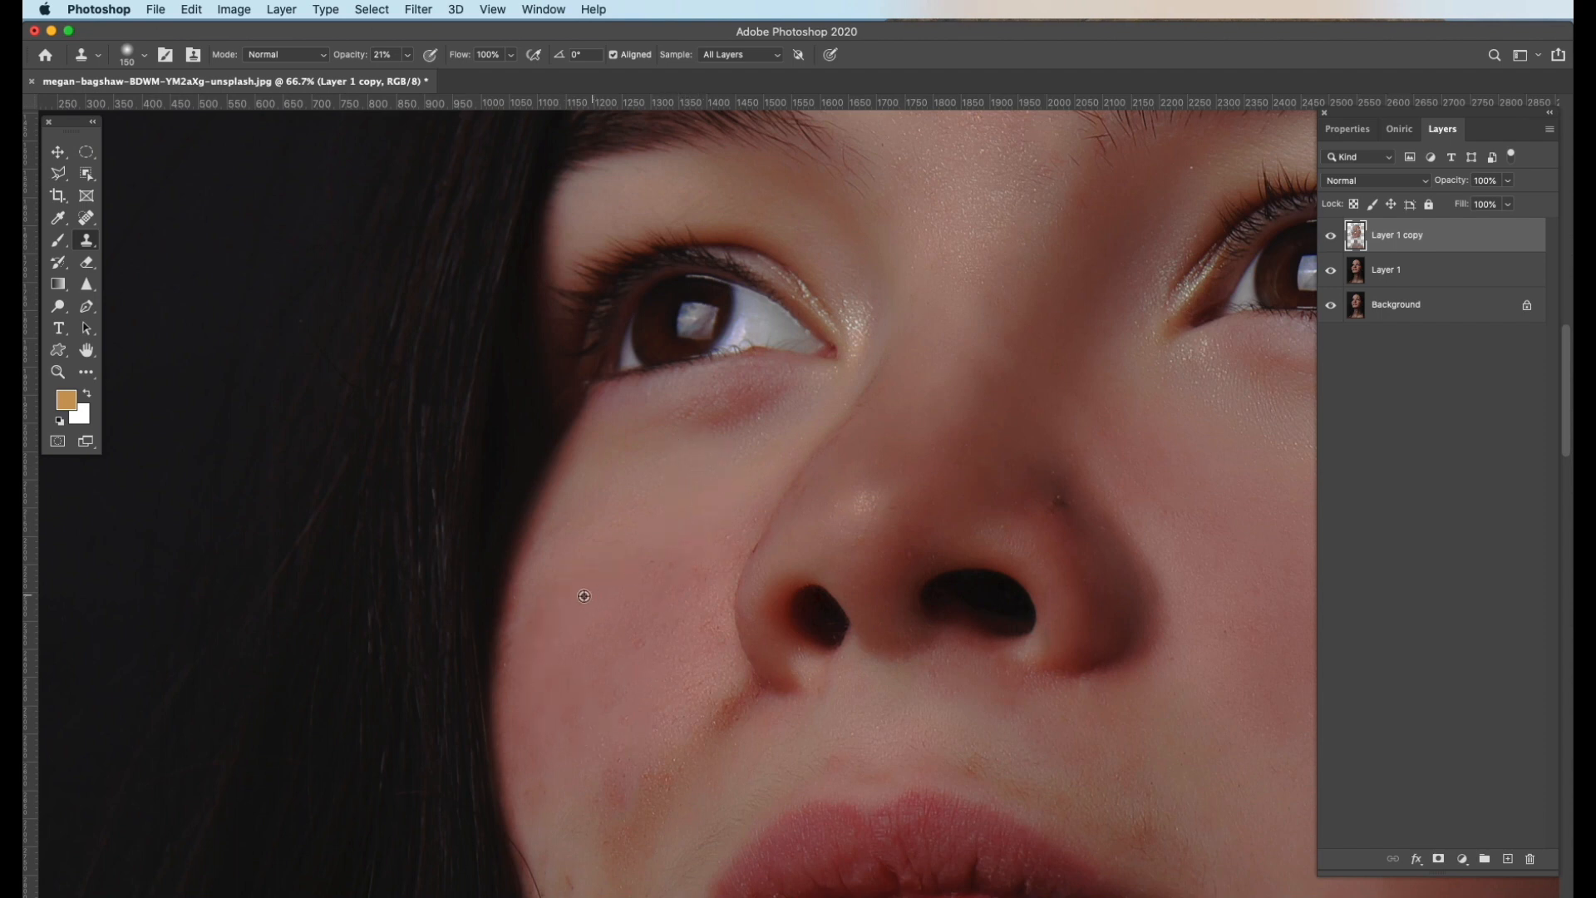
Even out the discoloured skin on the lower lit-side cheek, beside the mouth and above the upper lip
scroll(584, 596, "down", 5)
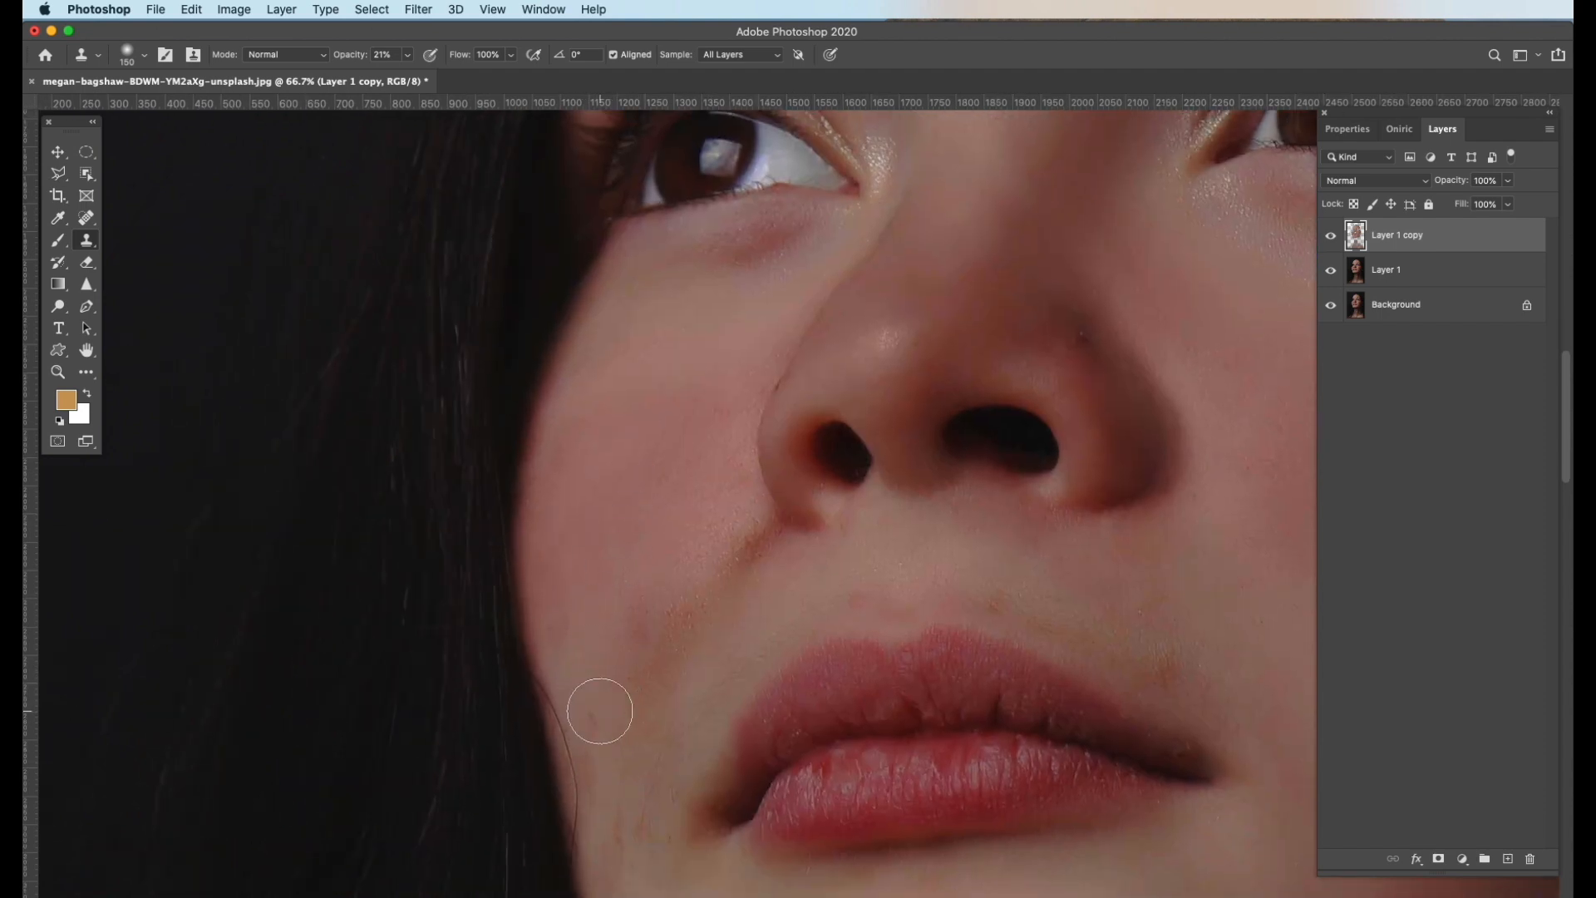
mouse_move(623, 694)
left_mouse_down()
mouse_move(666, 656)
mouse_move(616, 712)
mouse_move(717, 562)
mouse_move(683, 601)
left_mouse_up()
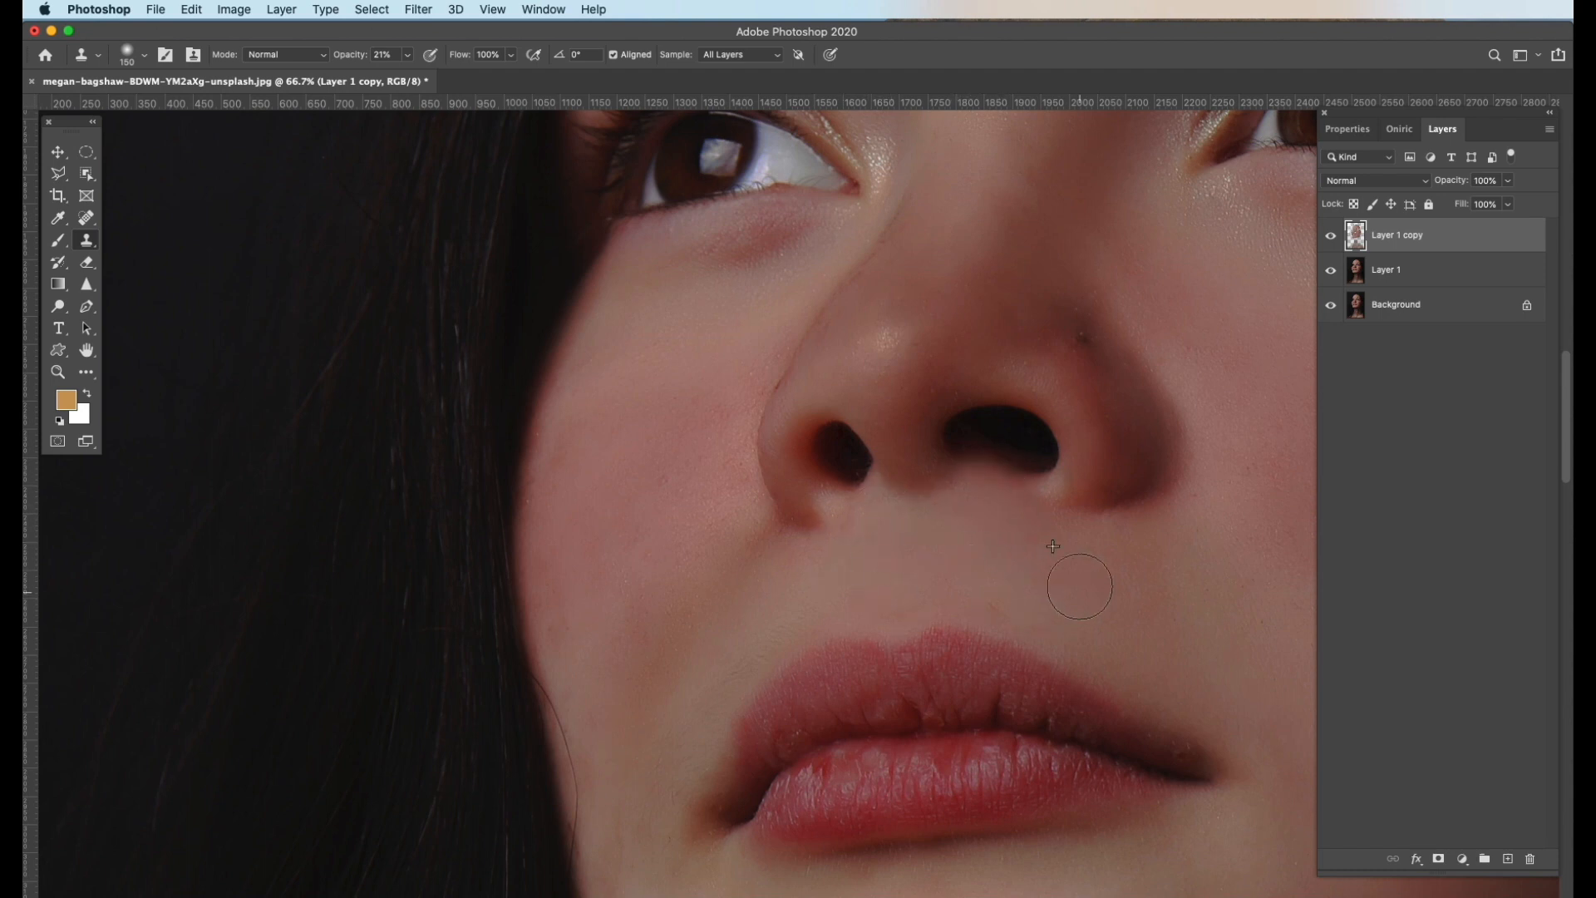
Try to clone over the shadow-side nostril wing with the 150 px brush, and undo the stroke
left_click_drag(1182, 555, 955, 570)
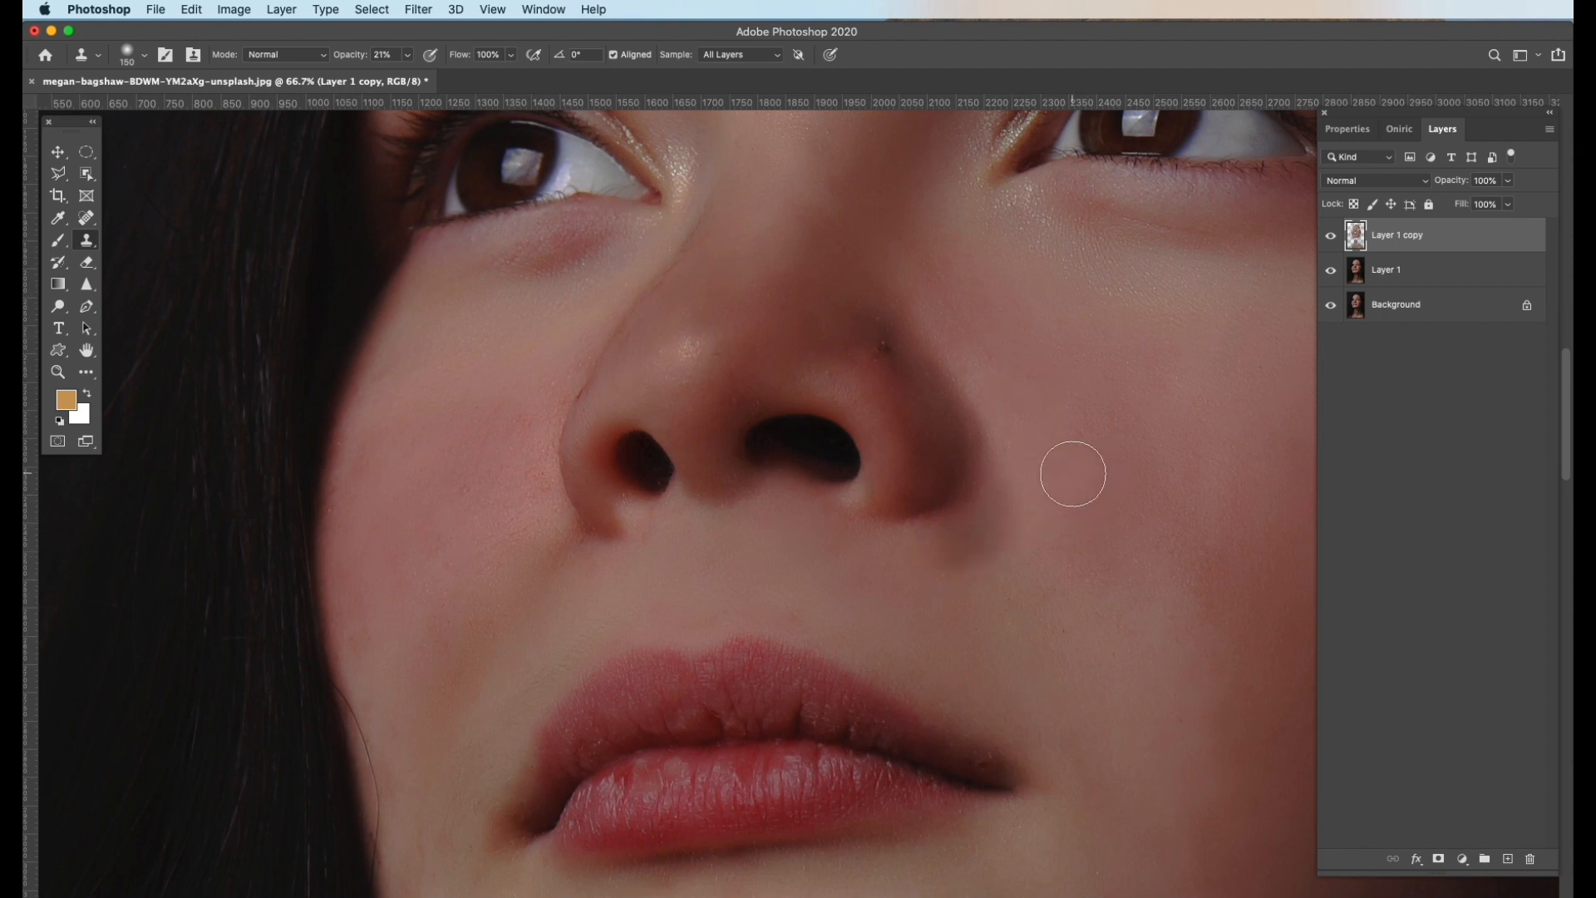
left_click(914, 472, "alt")
left_click_drag(903, 432, 862, 388)
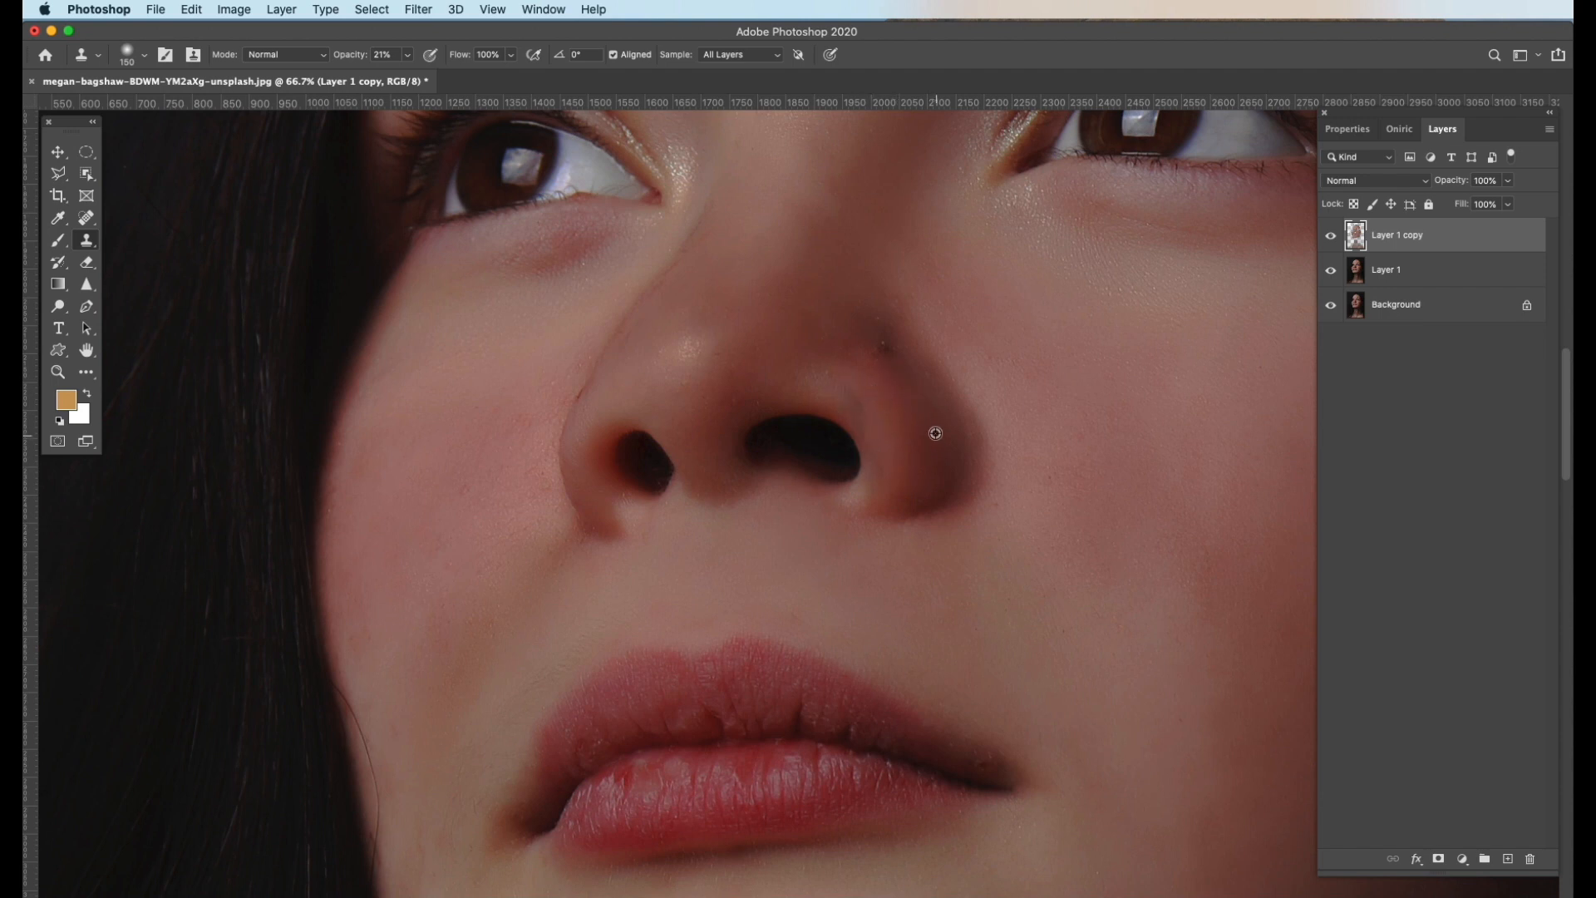
key("super+z")
Touch up the lower edge of the chin and enlarge the Clone Stamp brush to 200 px
left_click(1053, 587, "alt")
left_click(1054, 587, "alt")
left_click_drag(1065, 645, 1076, 406)
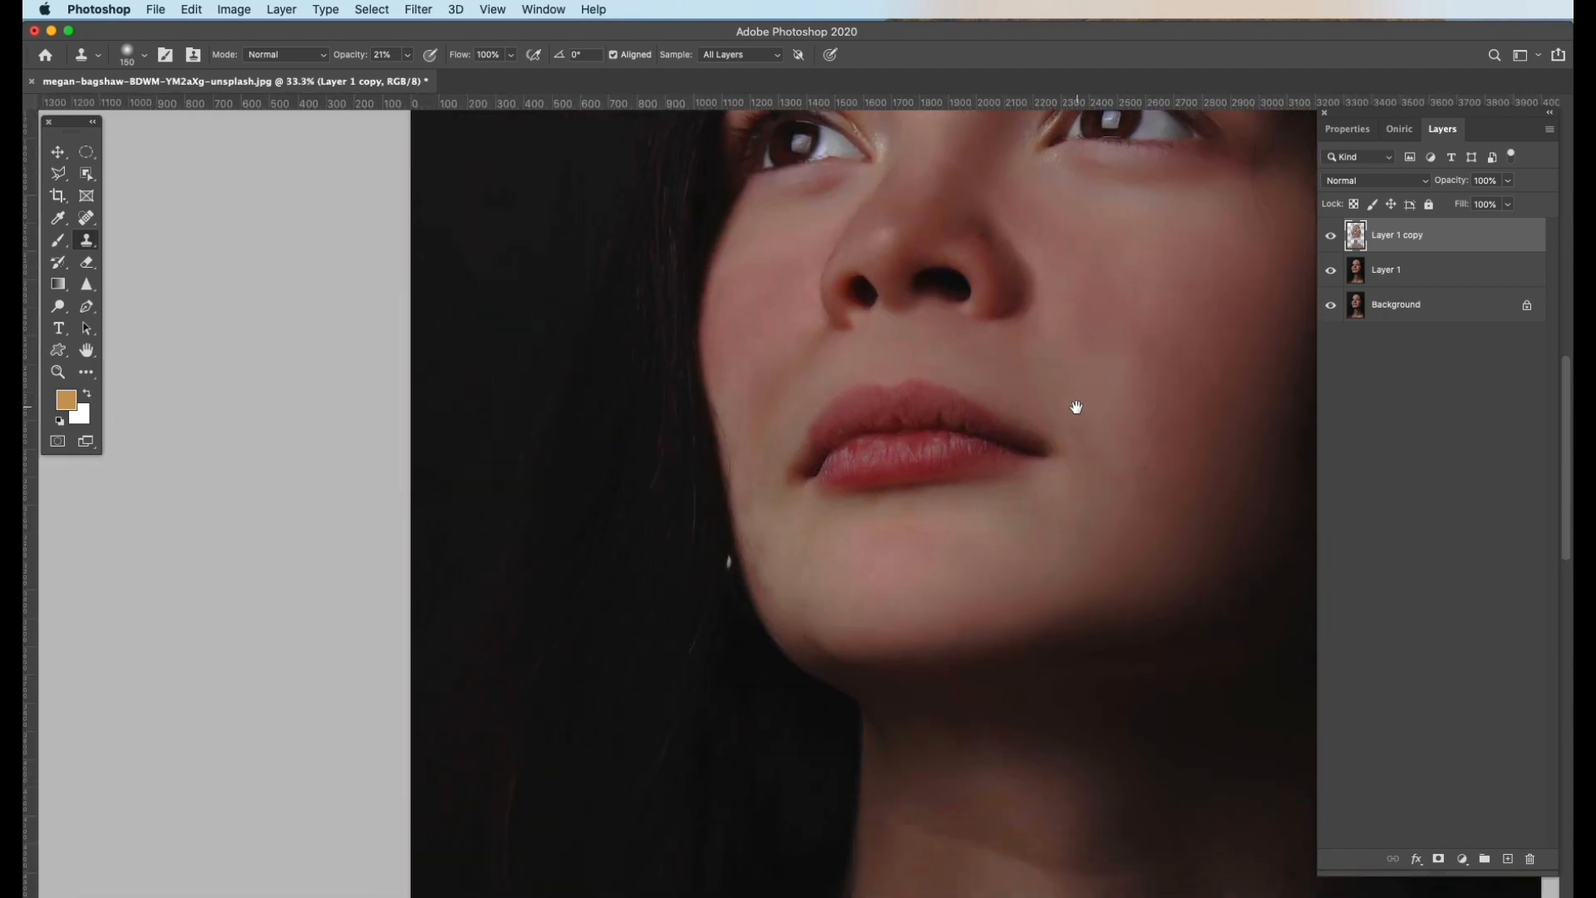
left_click(1095, 507, "super")
left_click(1094, 507, "super")
left_click_drag(1085, 565, 1404, 462)
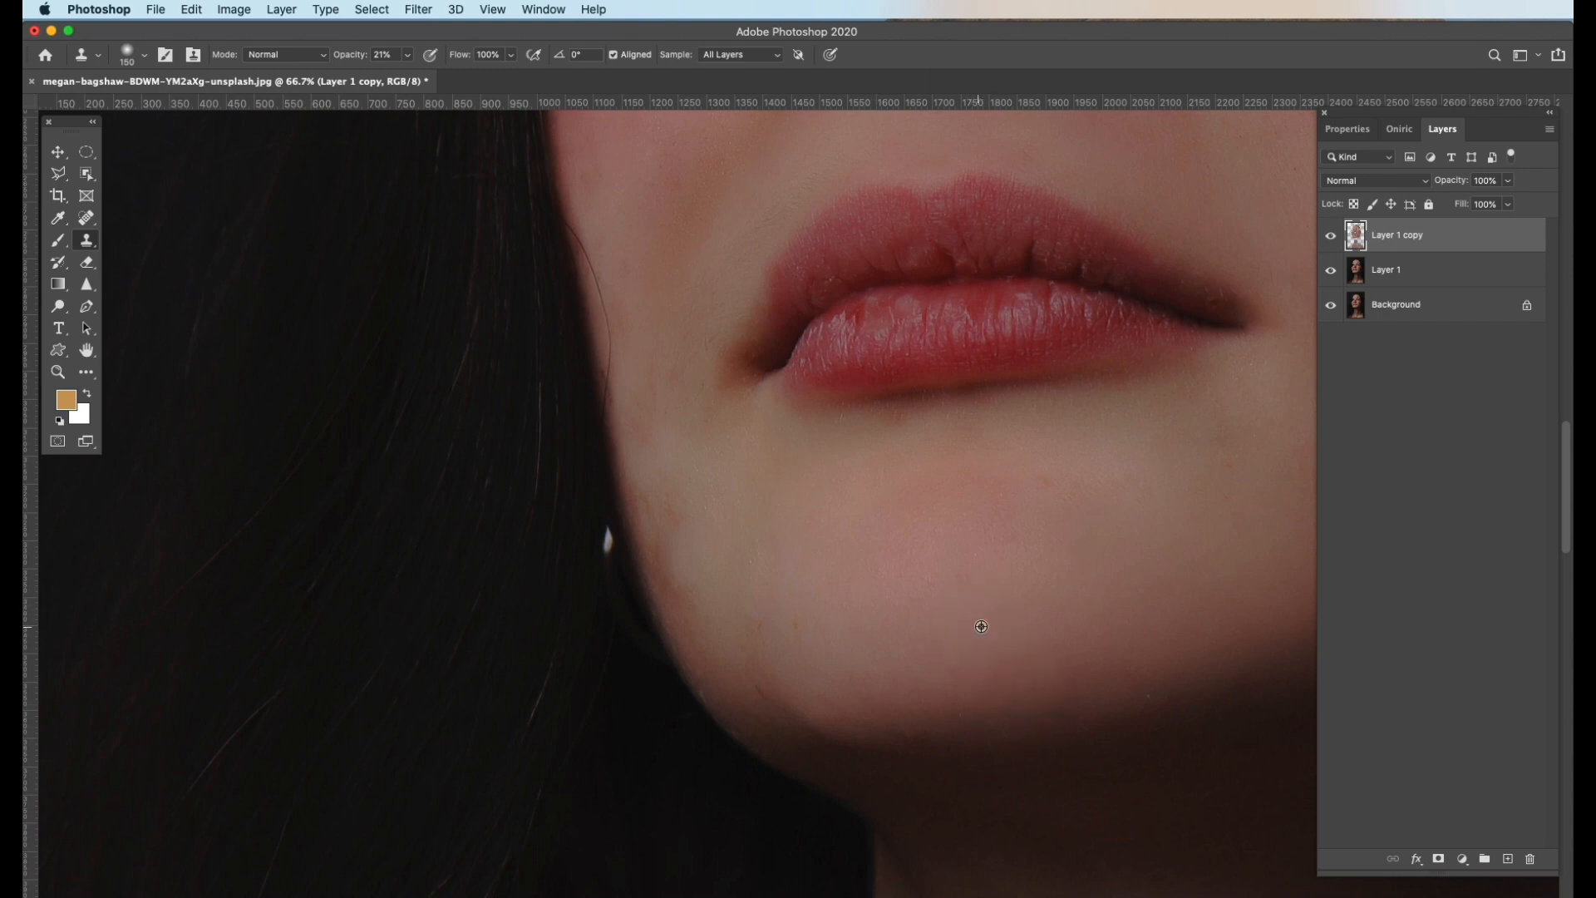
left_click(1141, 664, "alt")
left_click_drag(1134, 672, 1124, 661)
key("bracketright")
key("bracketright")
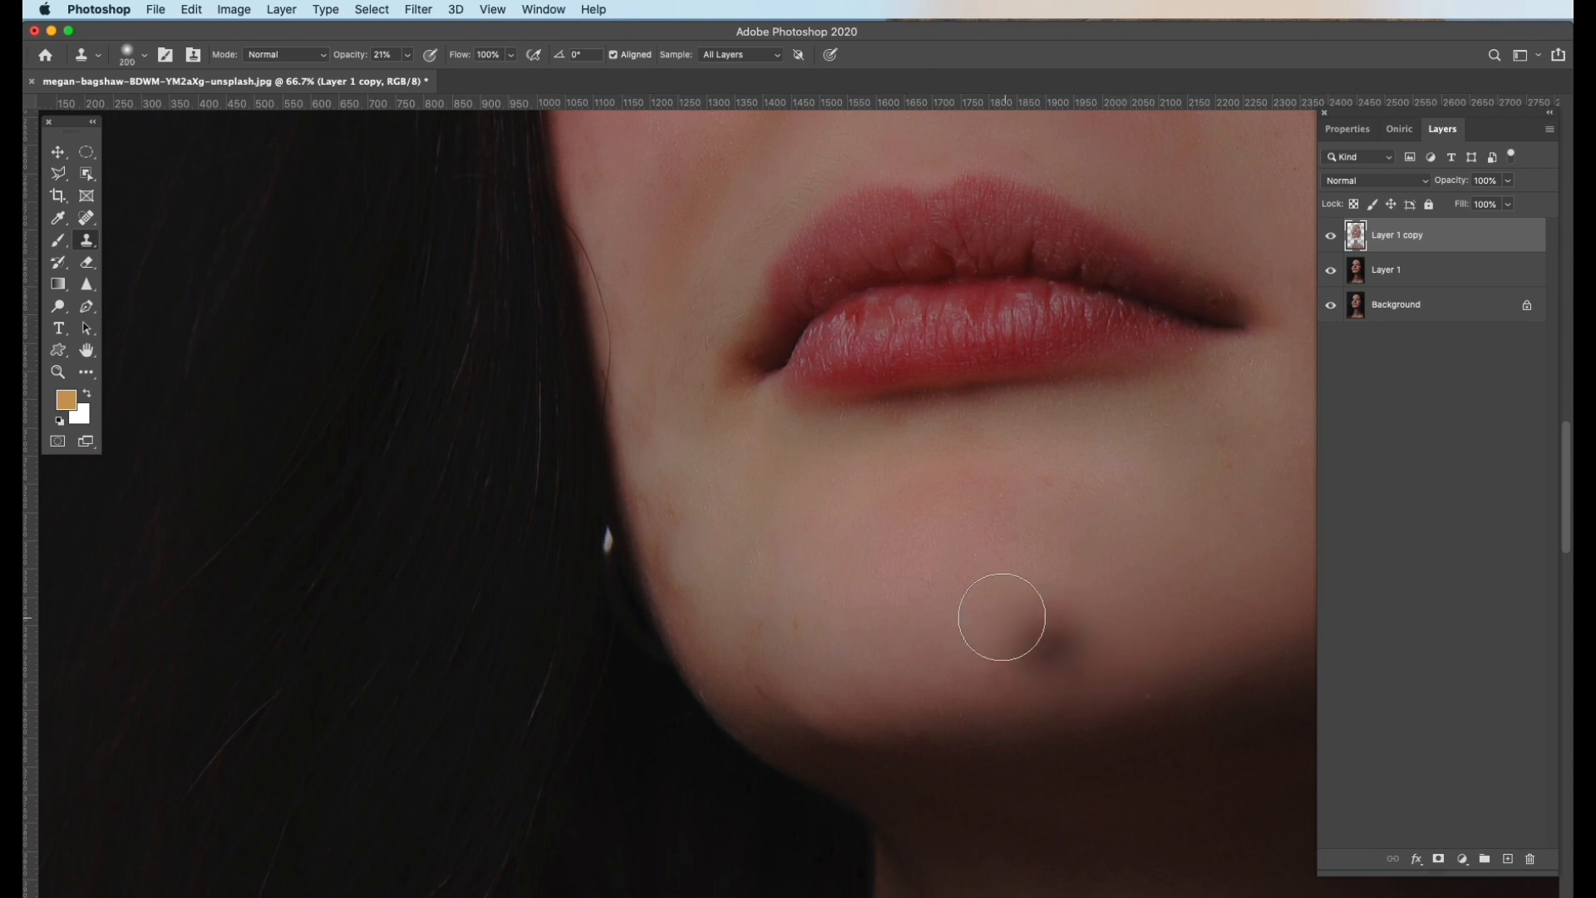
left_click(962, 588, "alt")
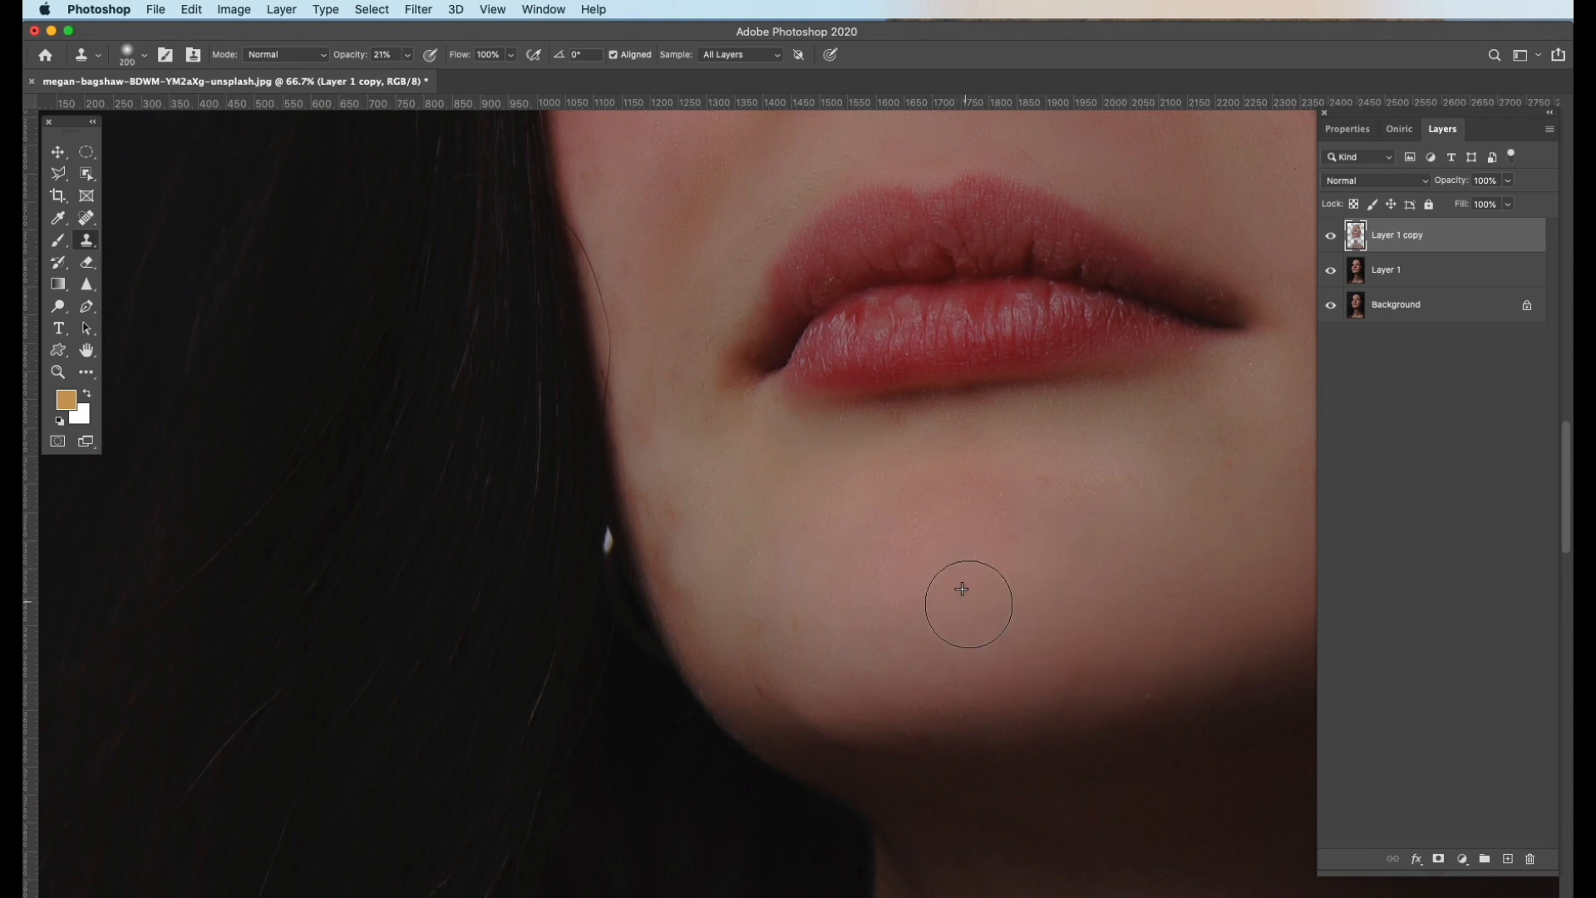
Try to clone smooth chin skin down over the shadowed jawline, and undo the last stroke
left_click(968, 597, "alt")
left_click_drag(1008, 711, 1018, 782)
left_click(956, 596, "alt")
left_click_drag(970, 653, 991, 709)
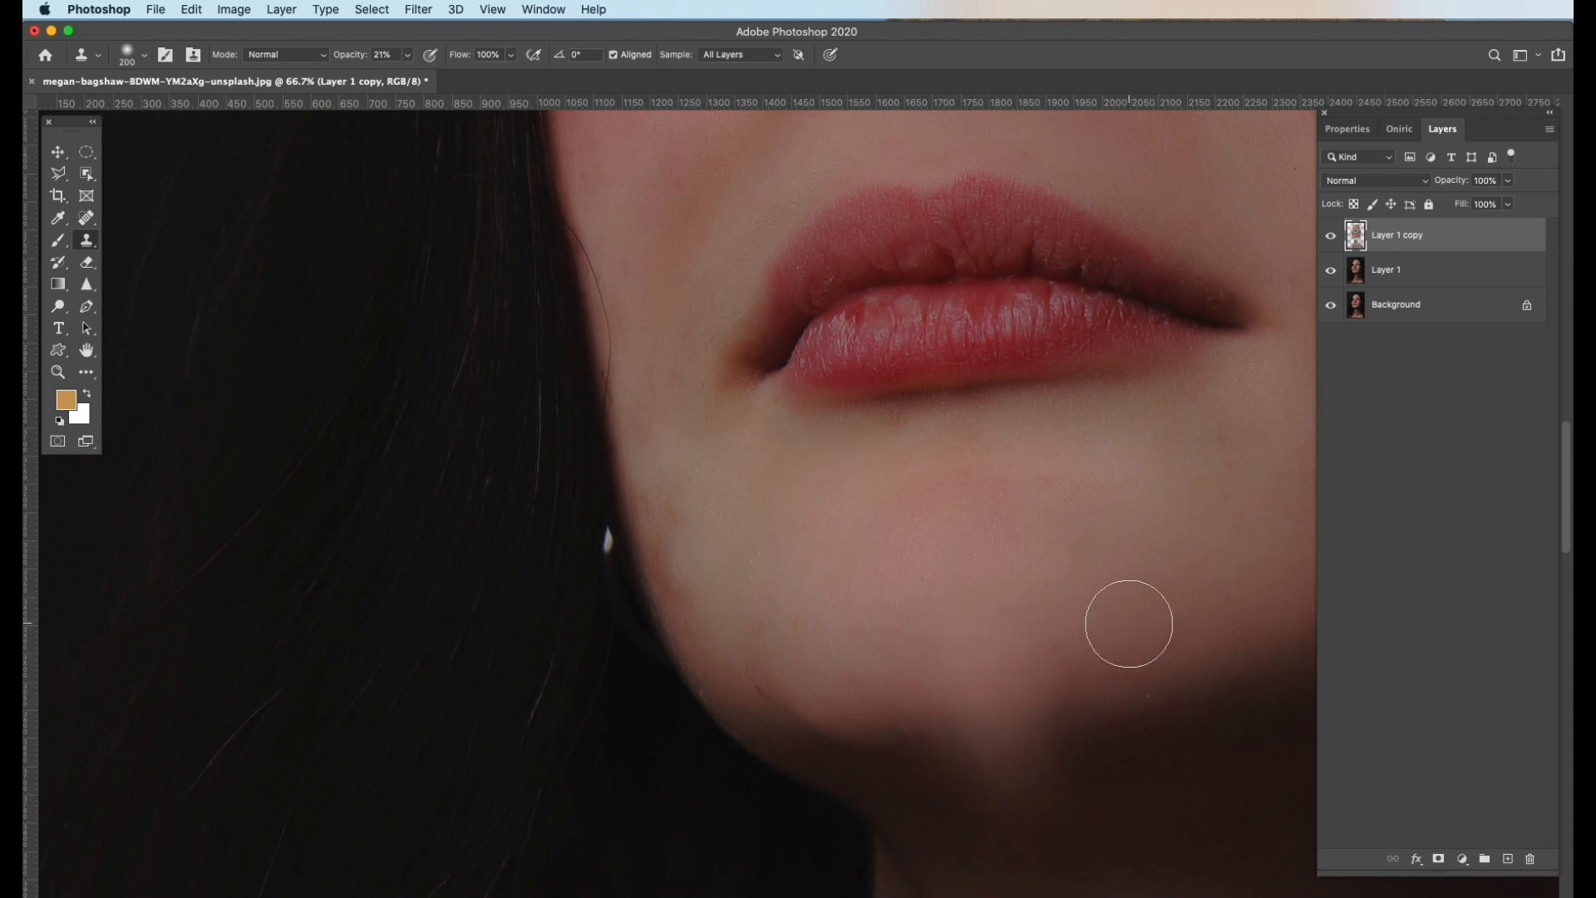
key("super+z")
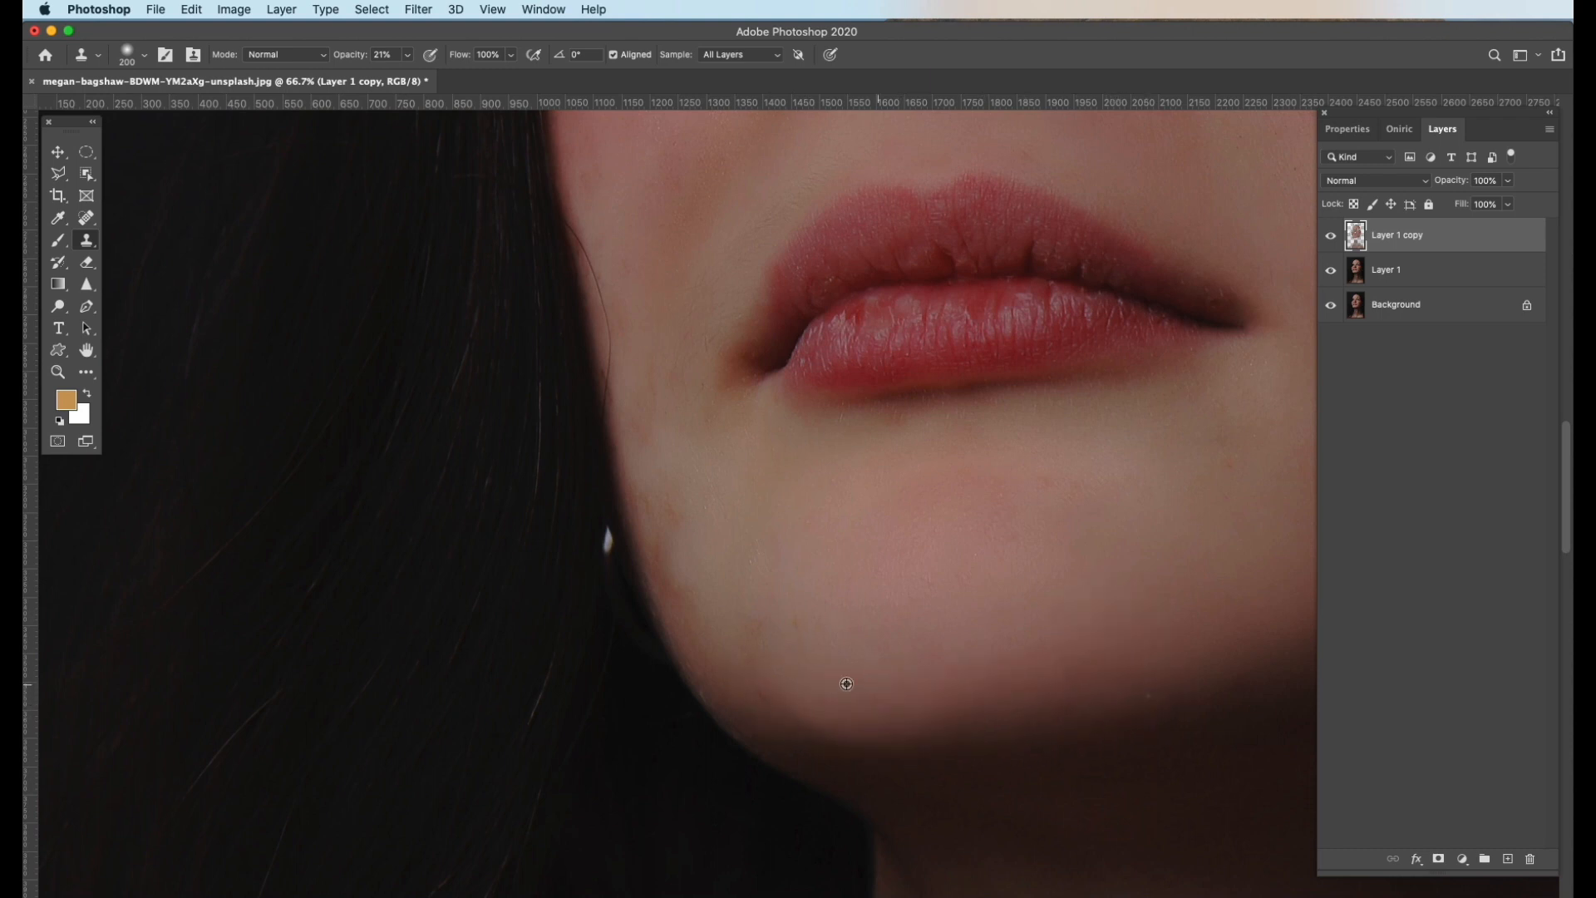
Set the Clone Stamp brush to 100 px and smooth the skin along the lit-side jawline
right_click(702, 527)
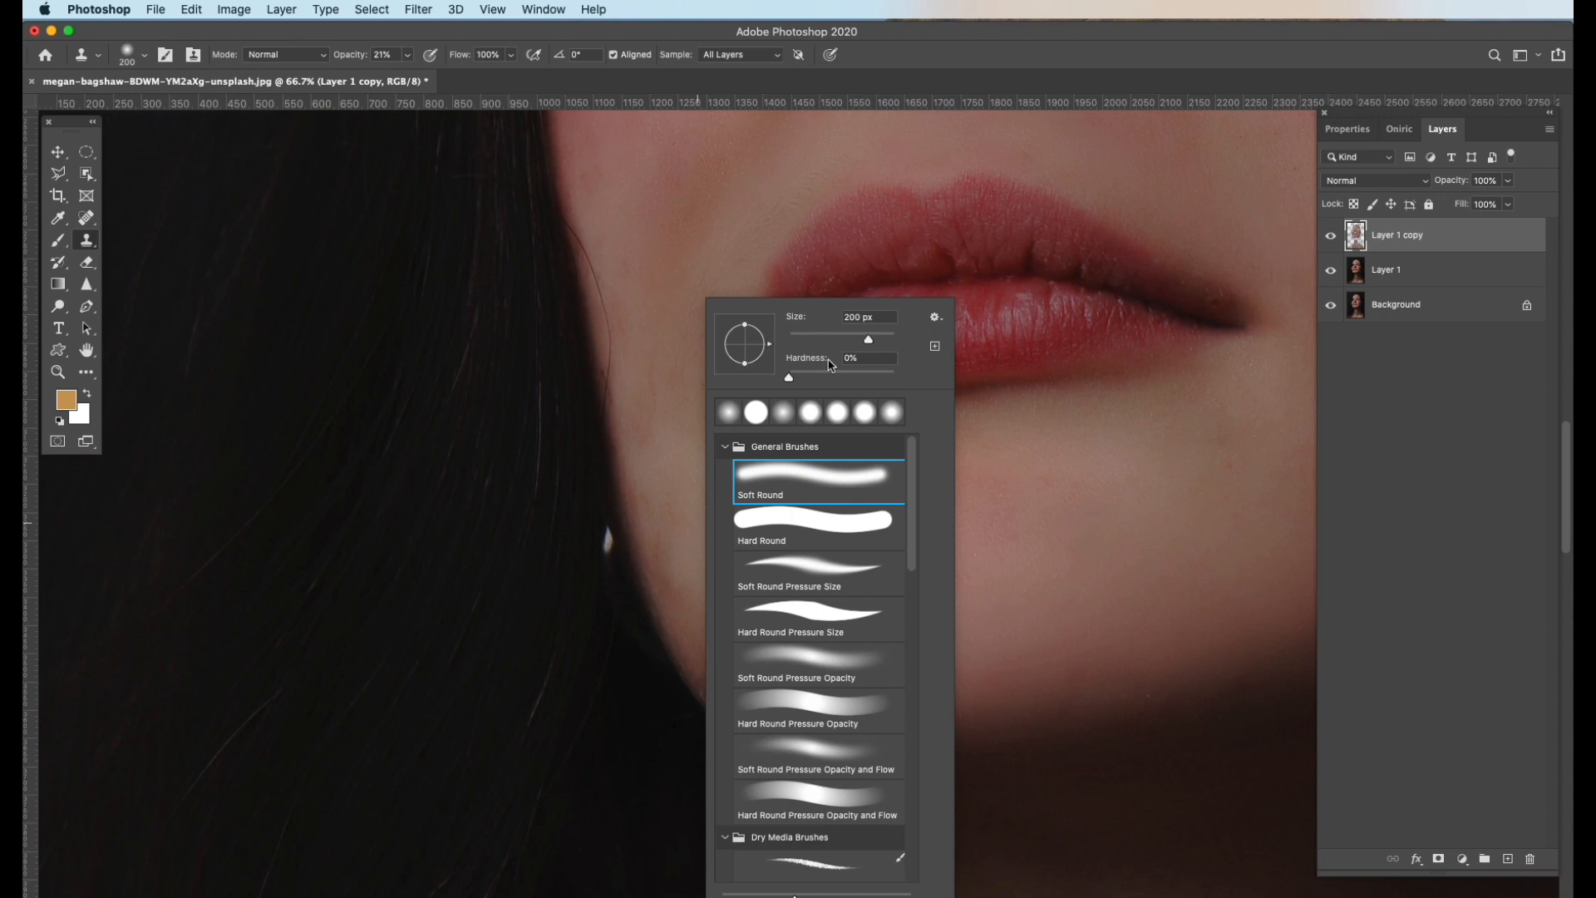
left_click_drag(841, 337, 839, 337)
left_click(676, 459)
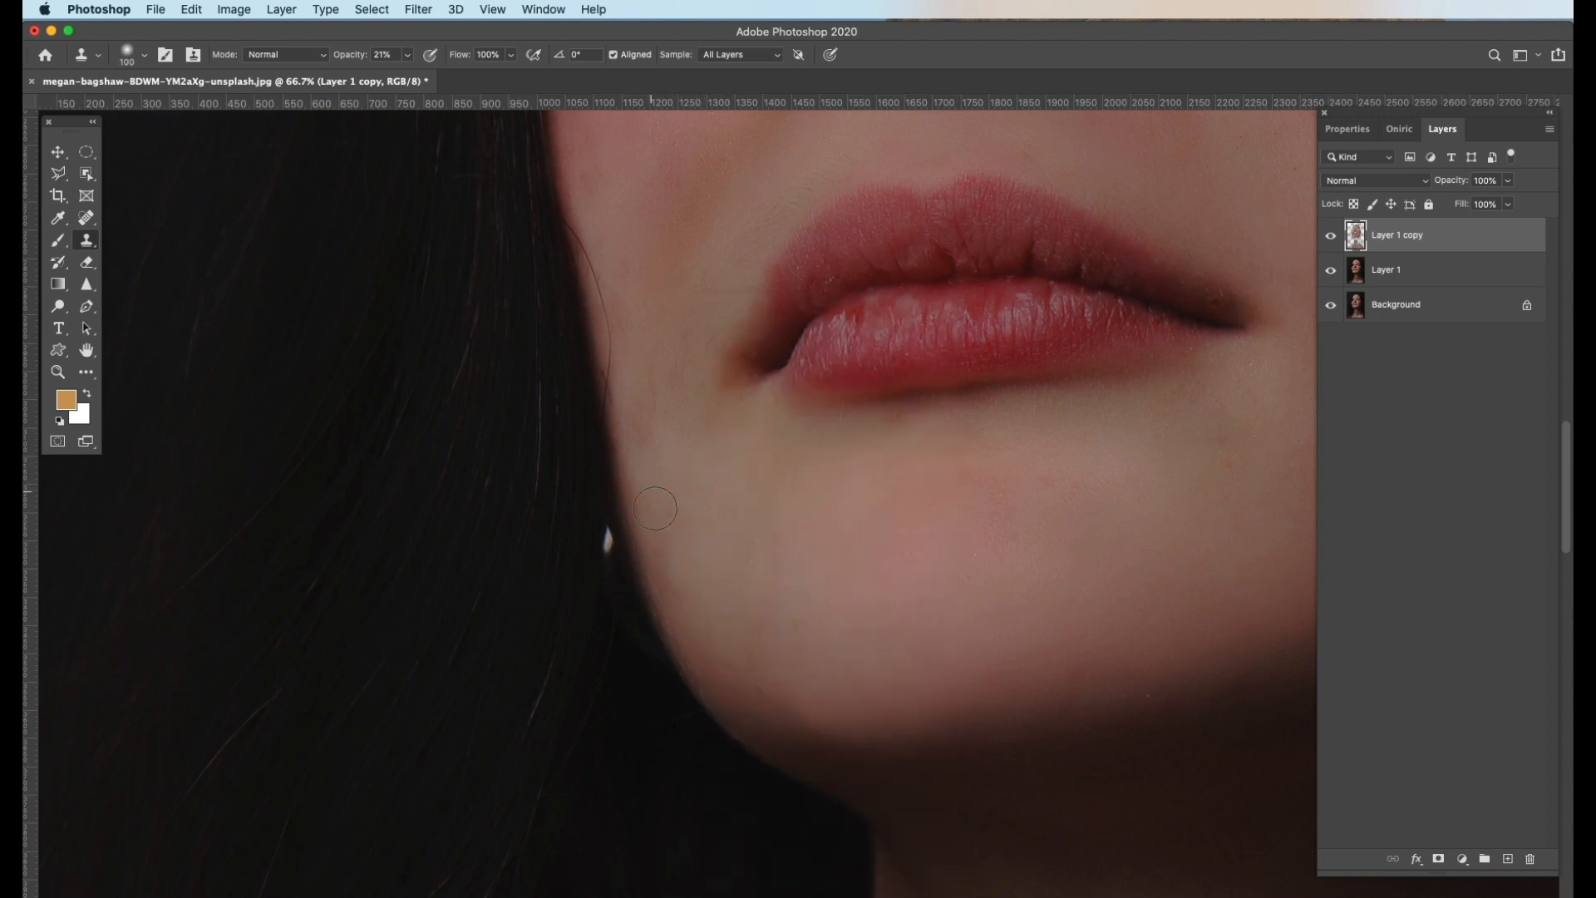
left_click_drag(647, 493, 681, 576)
Compare the face with and without the Layer 1 copy retouching, leaving the layer shown
scroll(678, 572, "up", 5)
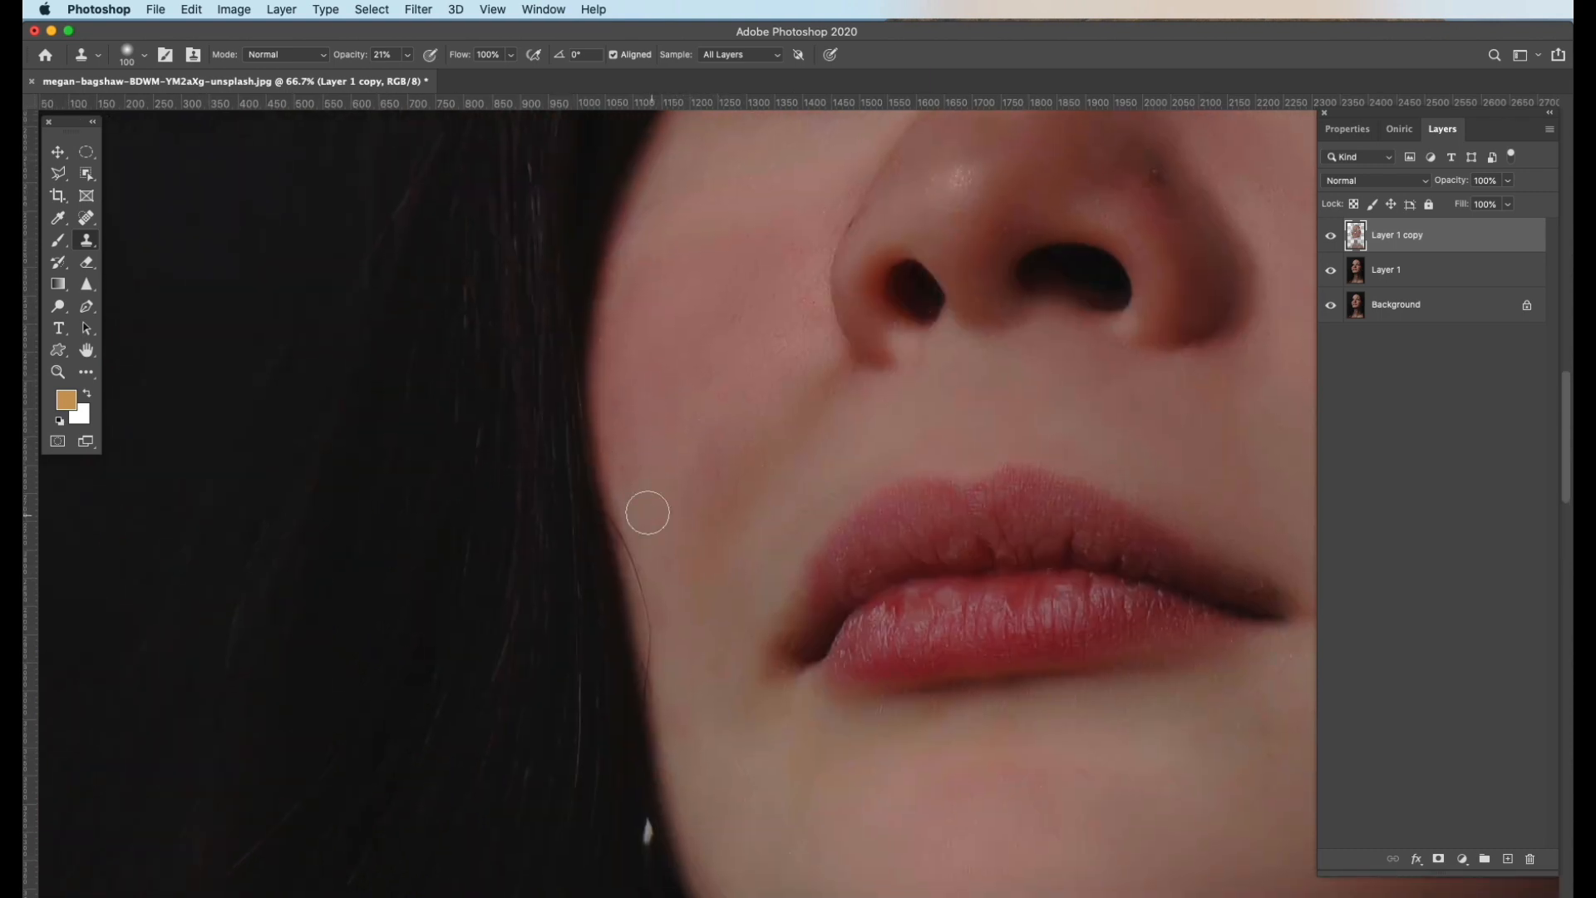
scroll(727, 289, "up", 5)
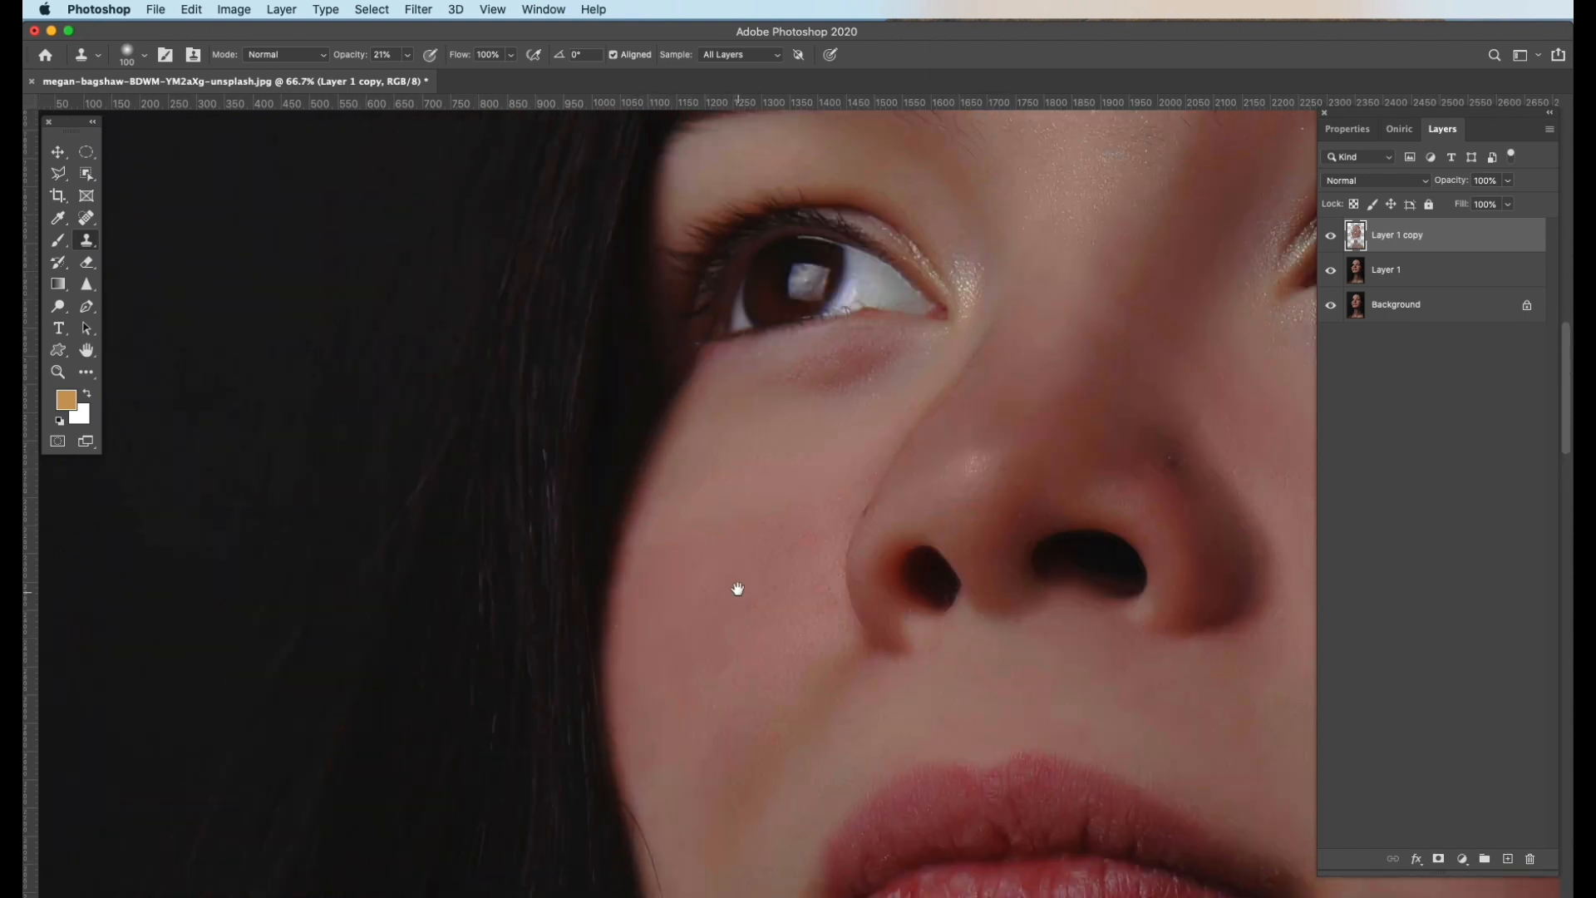
scroll(828, 424, "down", 3)
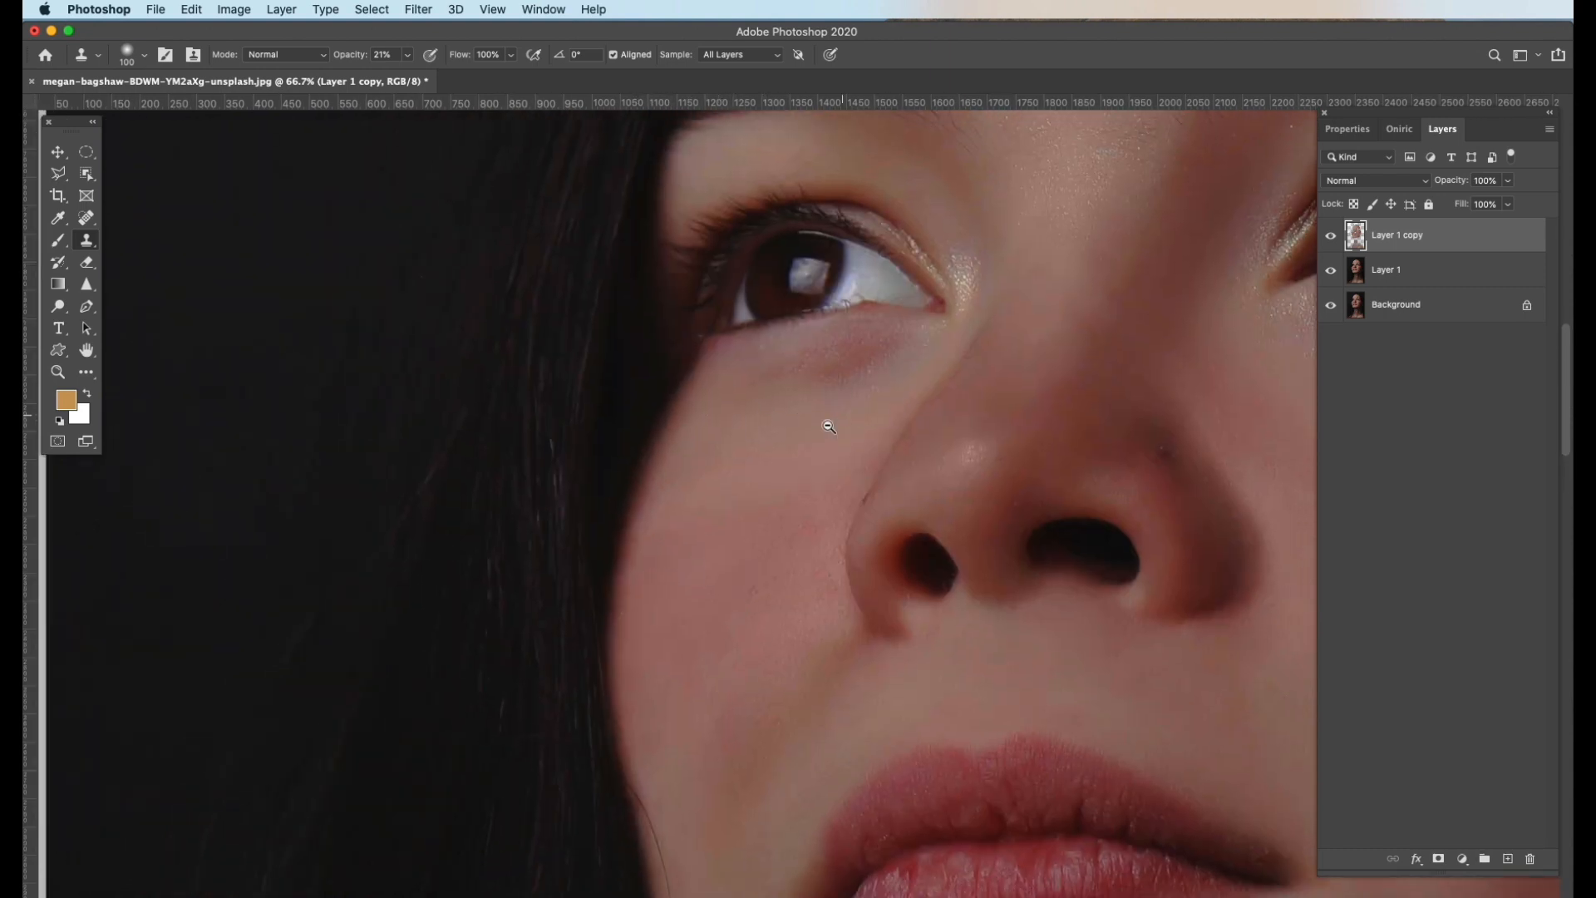
scroll(940, 574, "down", 2)
scroll(932, 533, "up", 4)
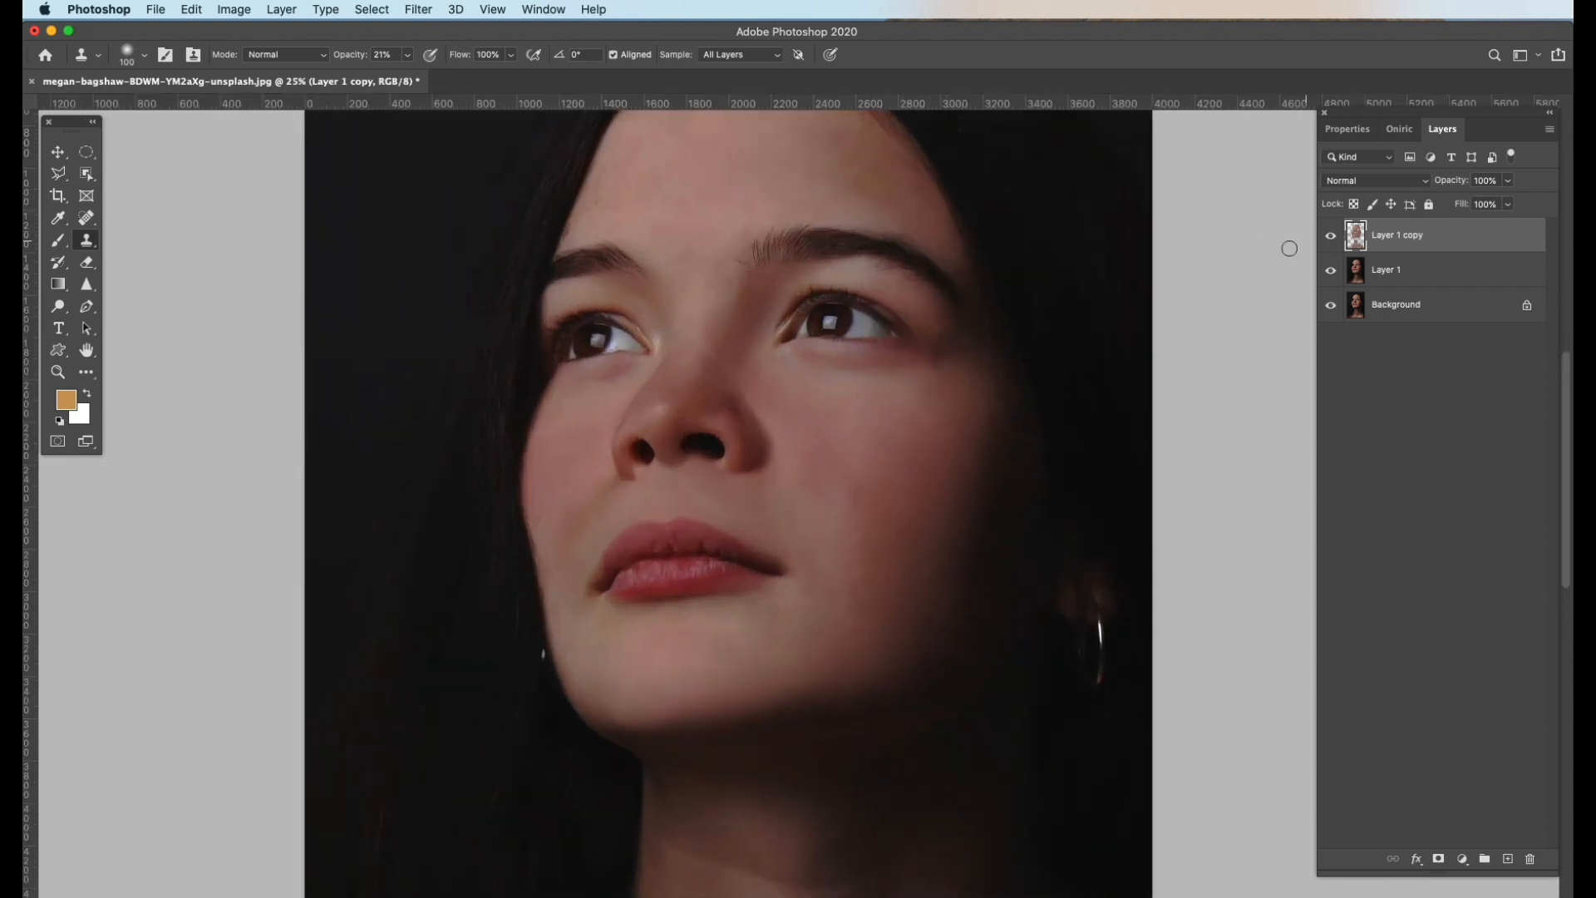
left_click(1331, 237)
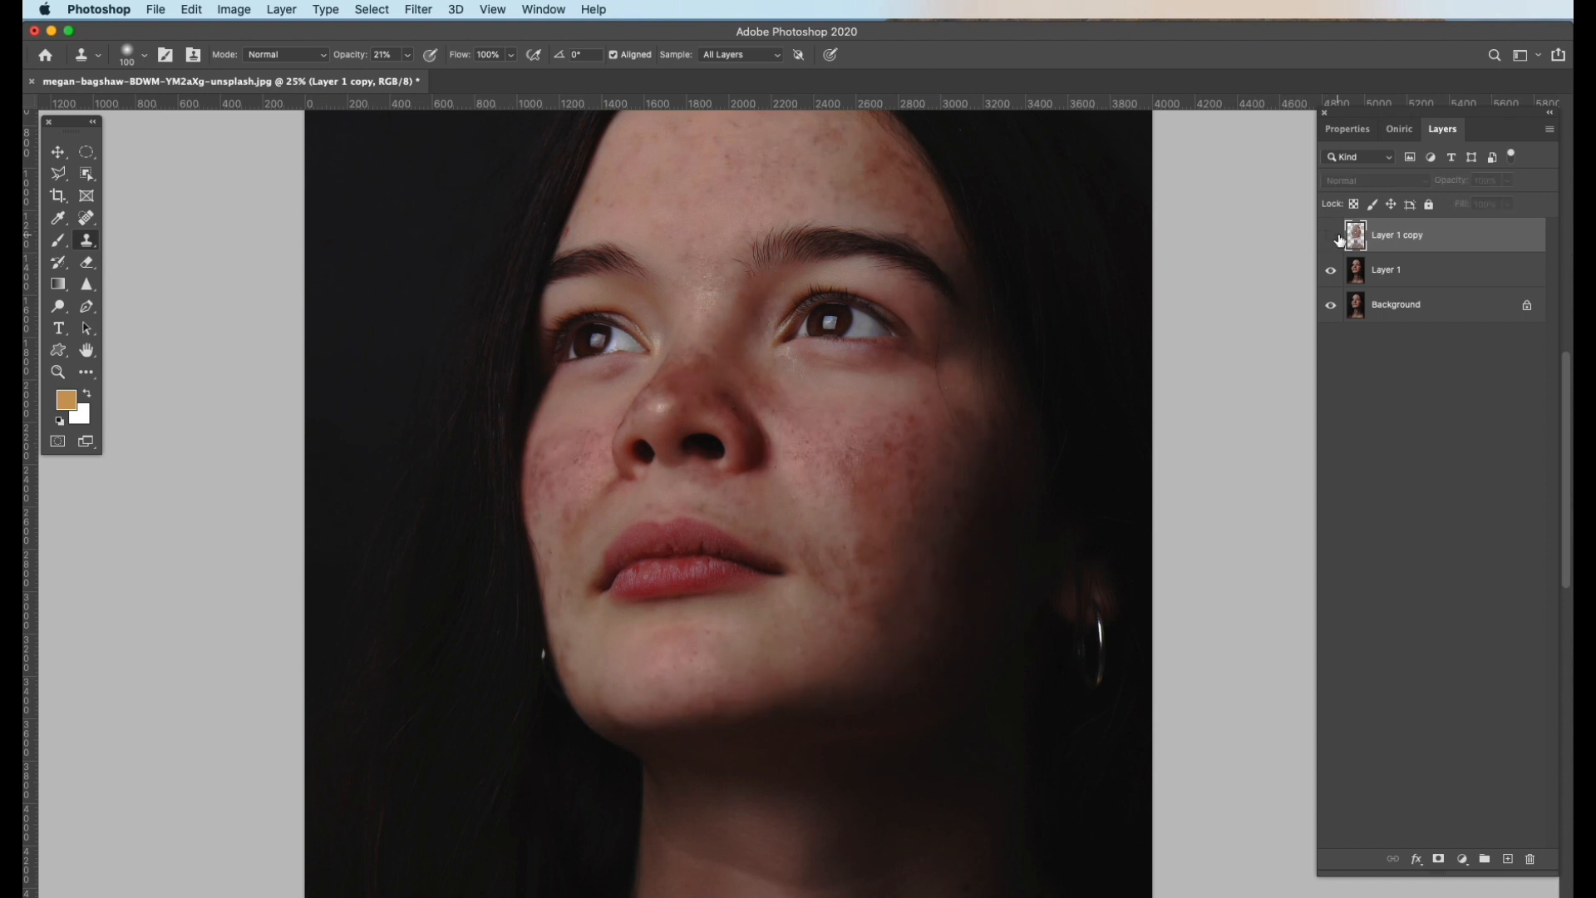
left_click(1331, 239)
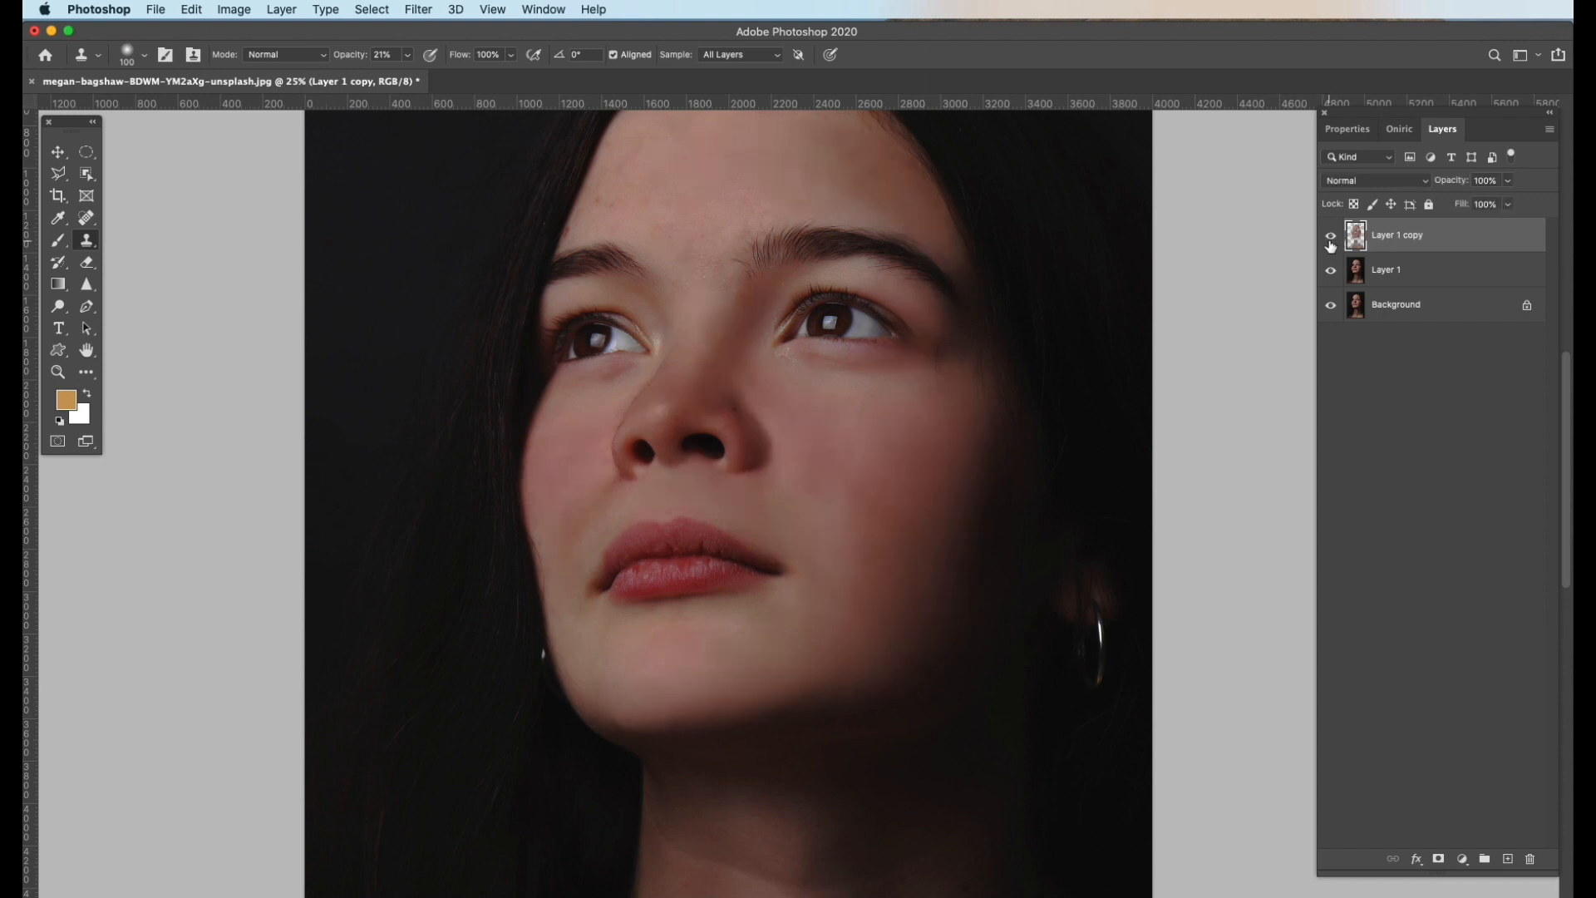
left_click(1331, 239)
left_click(1331, 239)
left_click(1331, 239)
left_click(1331, 238)
key("super+minus")
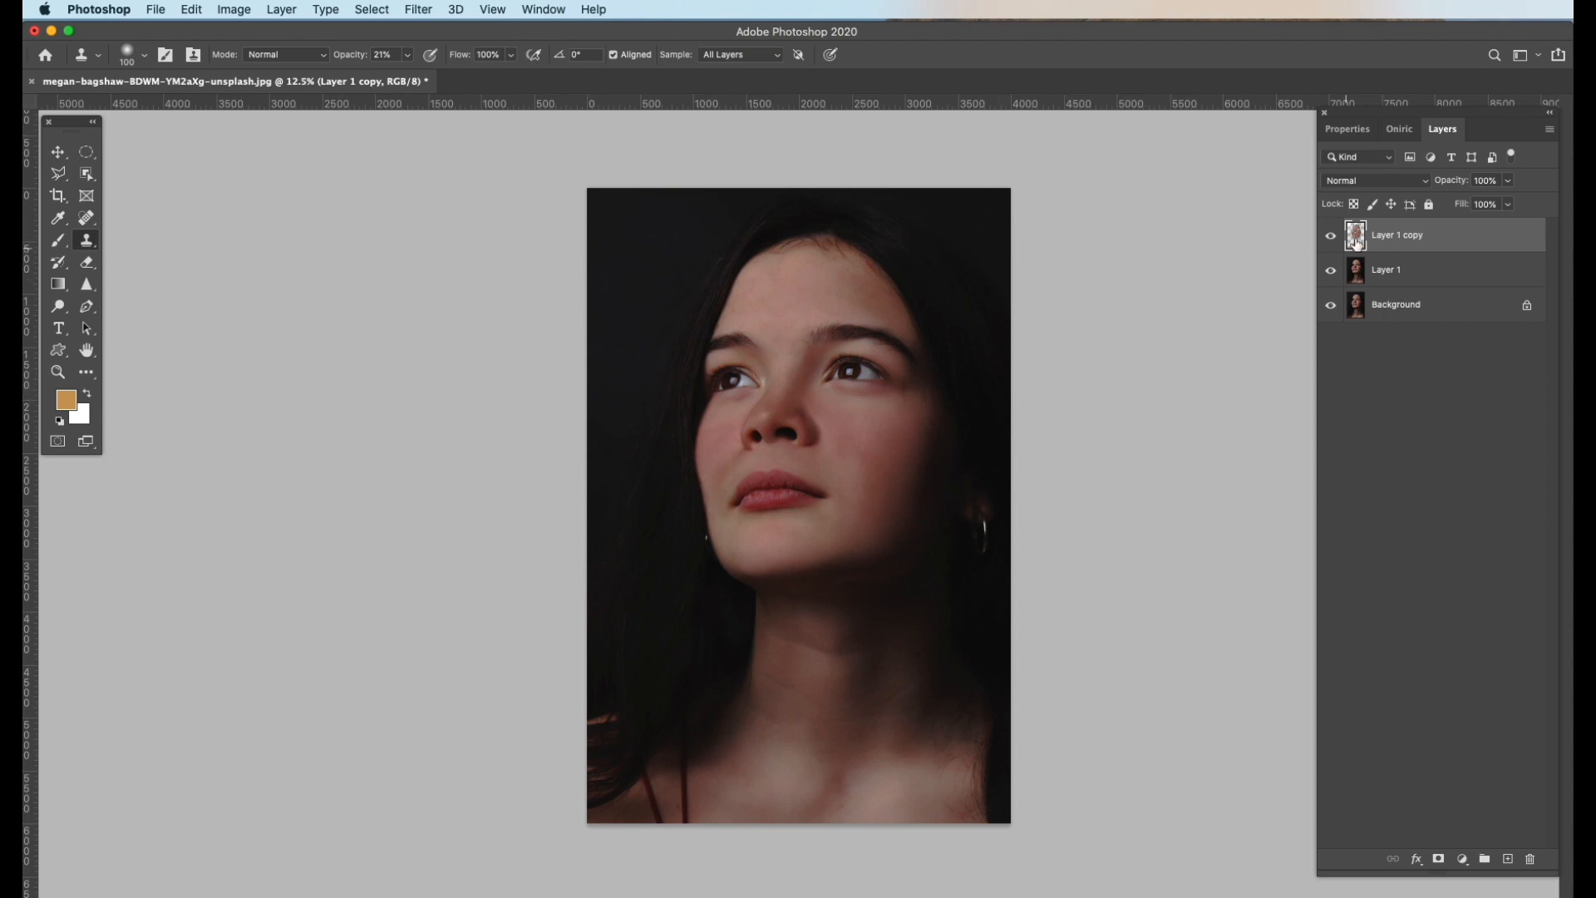
Examine the retouched skin around the eyes, nose and cheeks up close and in the full portrait
left_click(886, 420, "super")
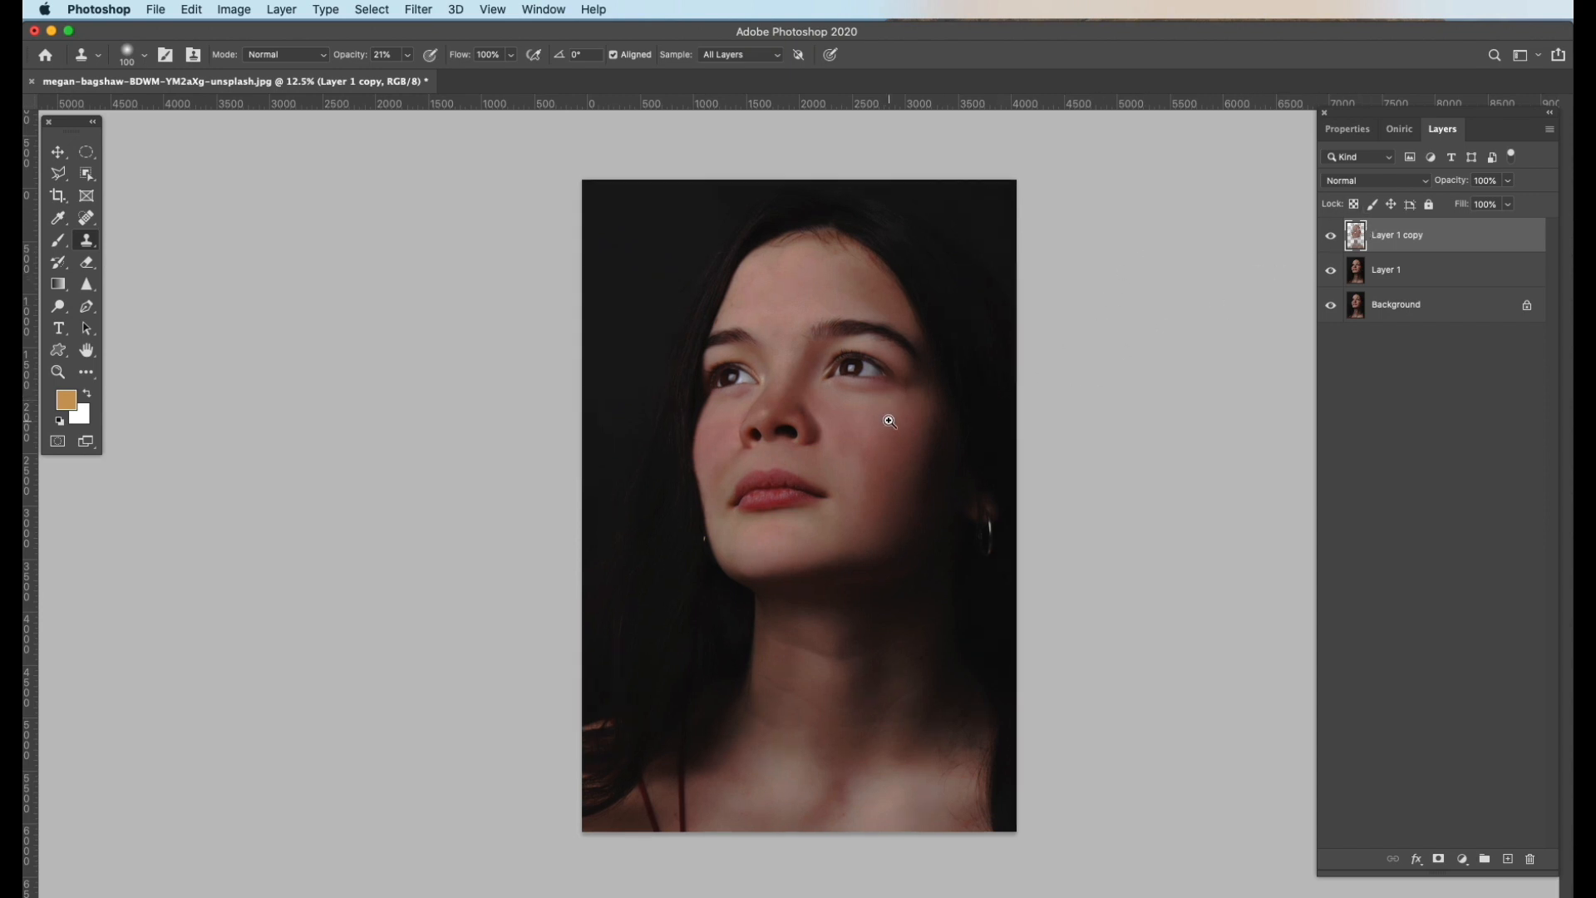
left_click_drag(941, 517, 981, 587)
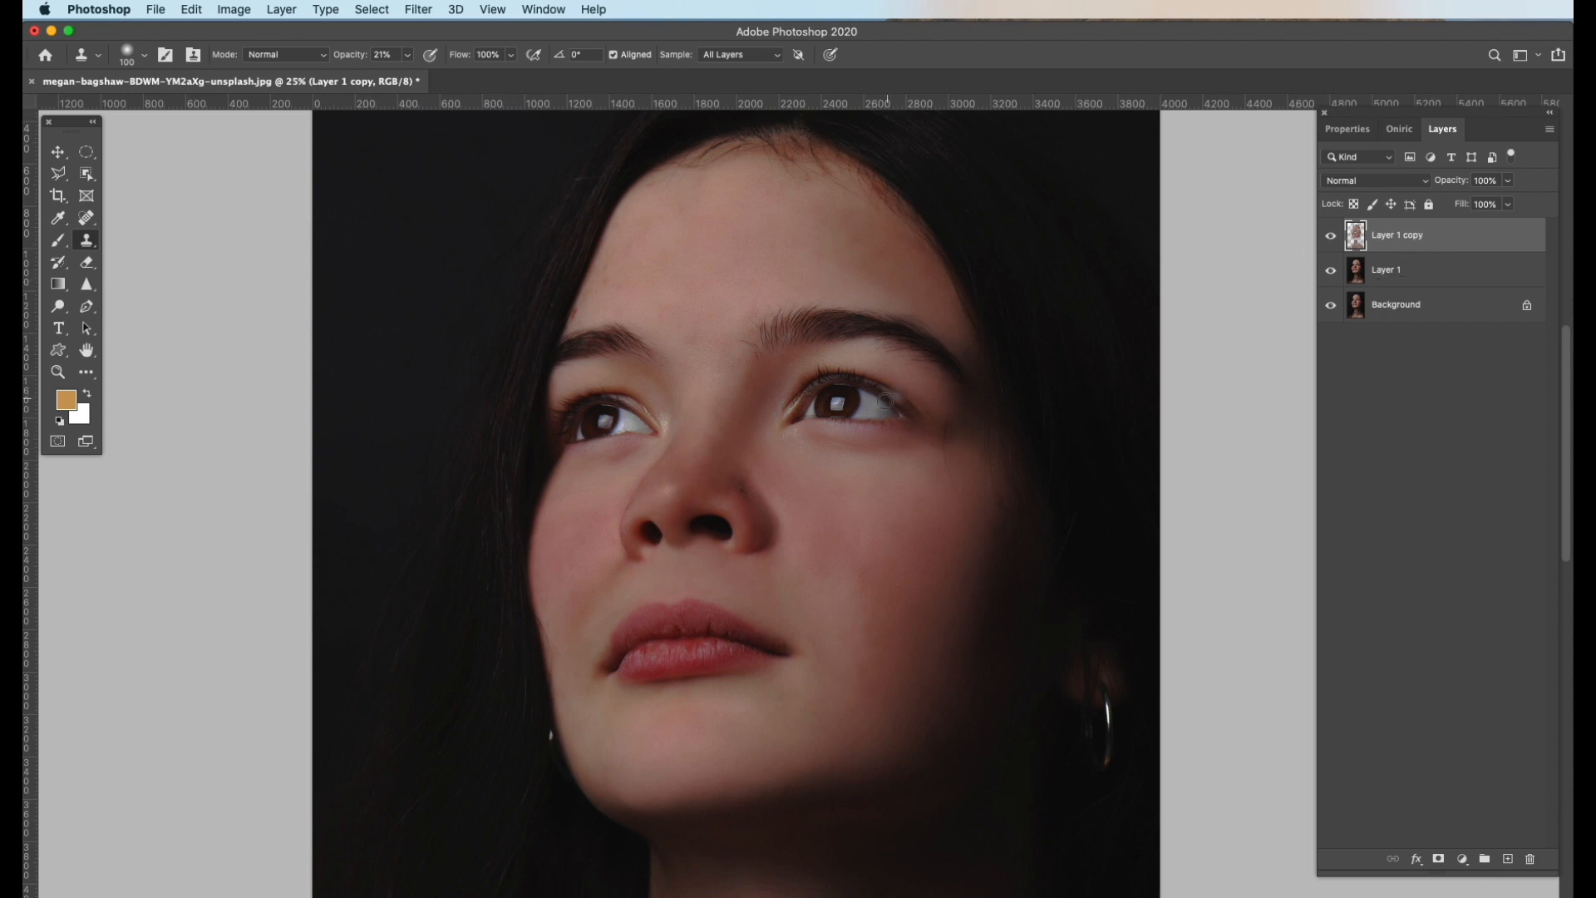
left_click(830, 418, "super")
left_click(830, 419, "super")
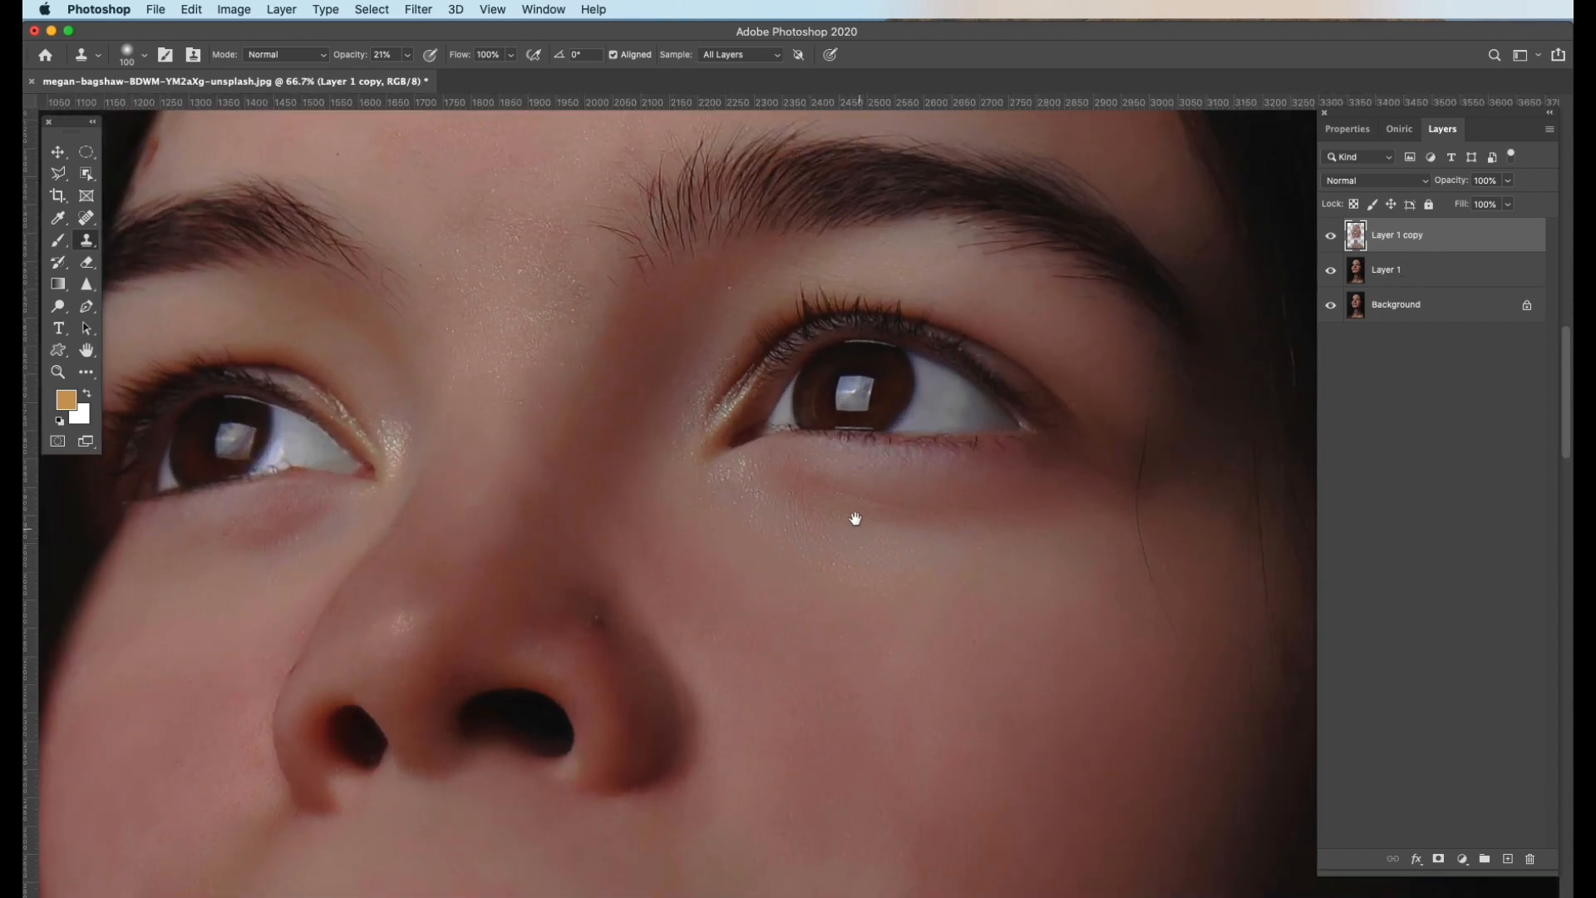
left_click(886, 441, "alt+super")
left_click(892, 439, "alt+super")
left_click(892, 439, "alt+super")
left_click(892, 439, "alt+super")
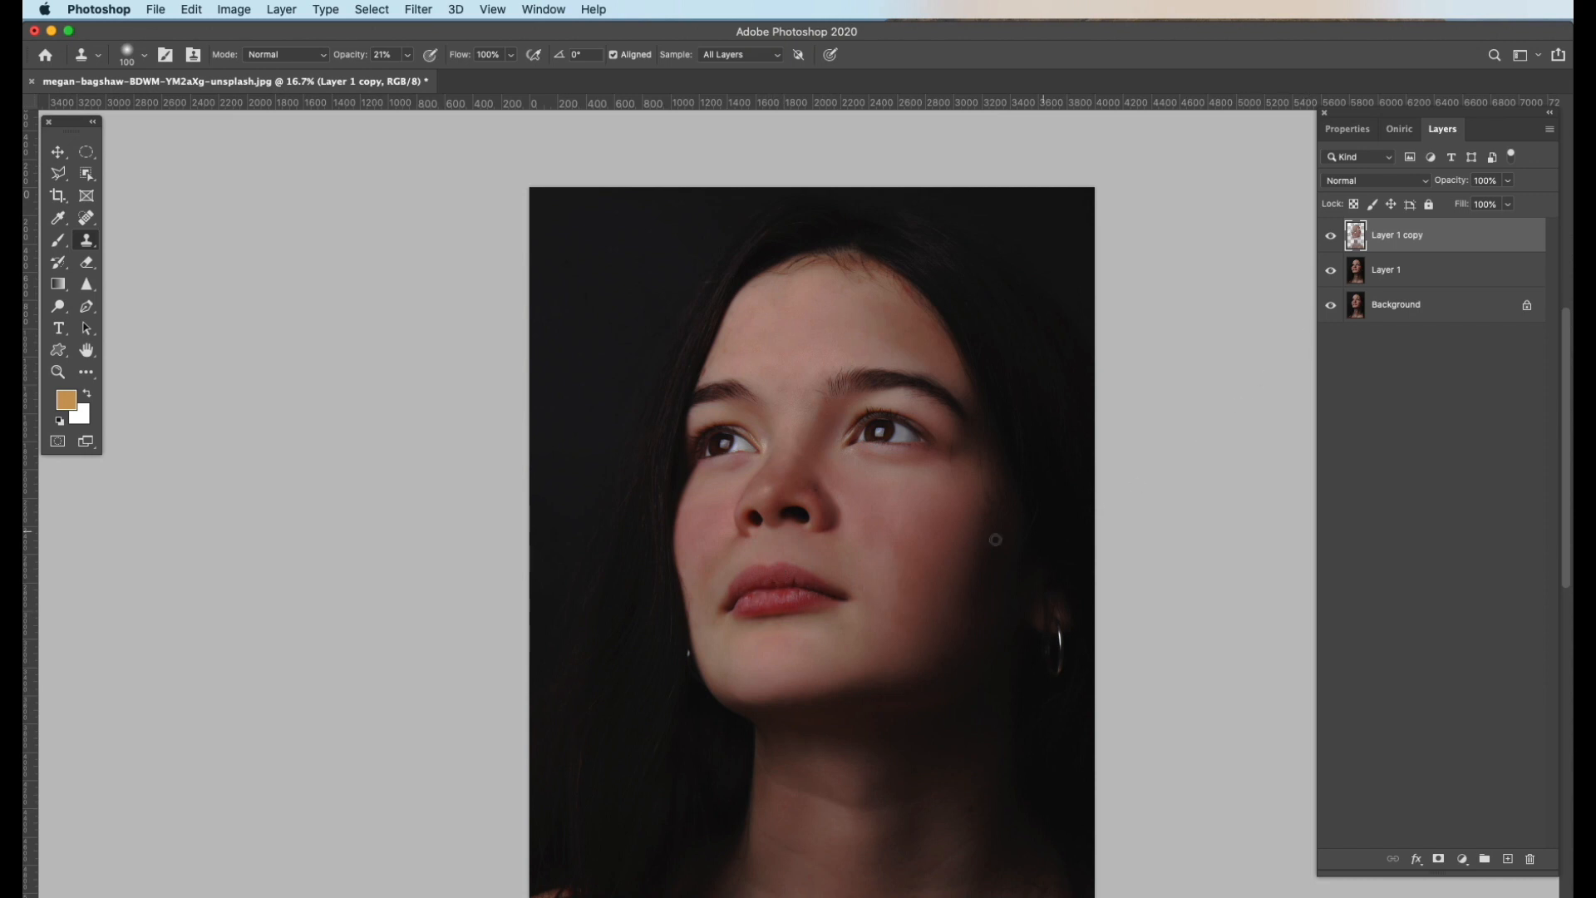
Erase the skin smoothing from the lips on Layer 1 copy with a soft 125 px Eraser
left_click(819, 577)
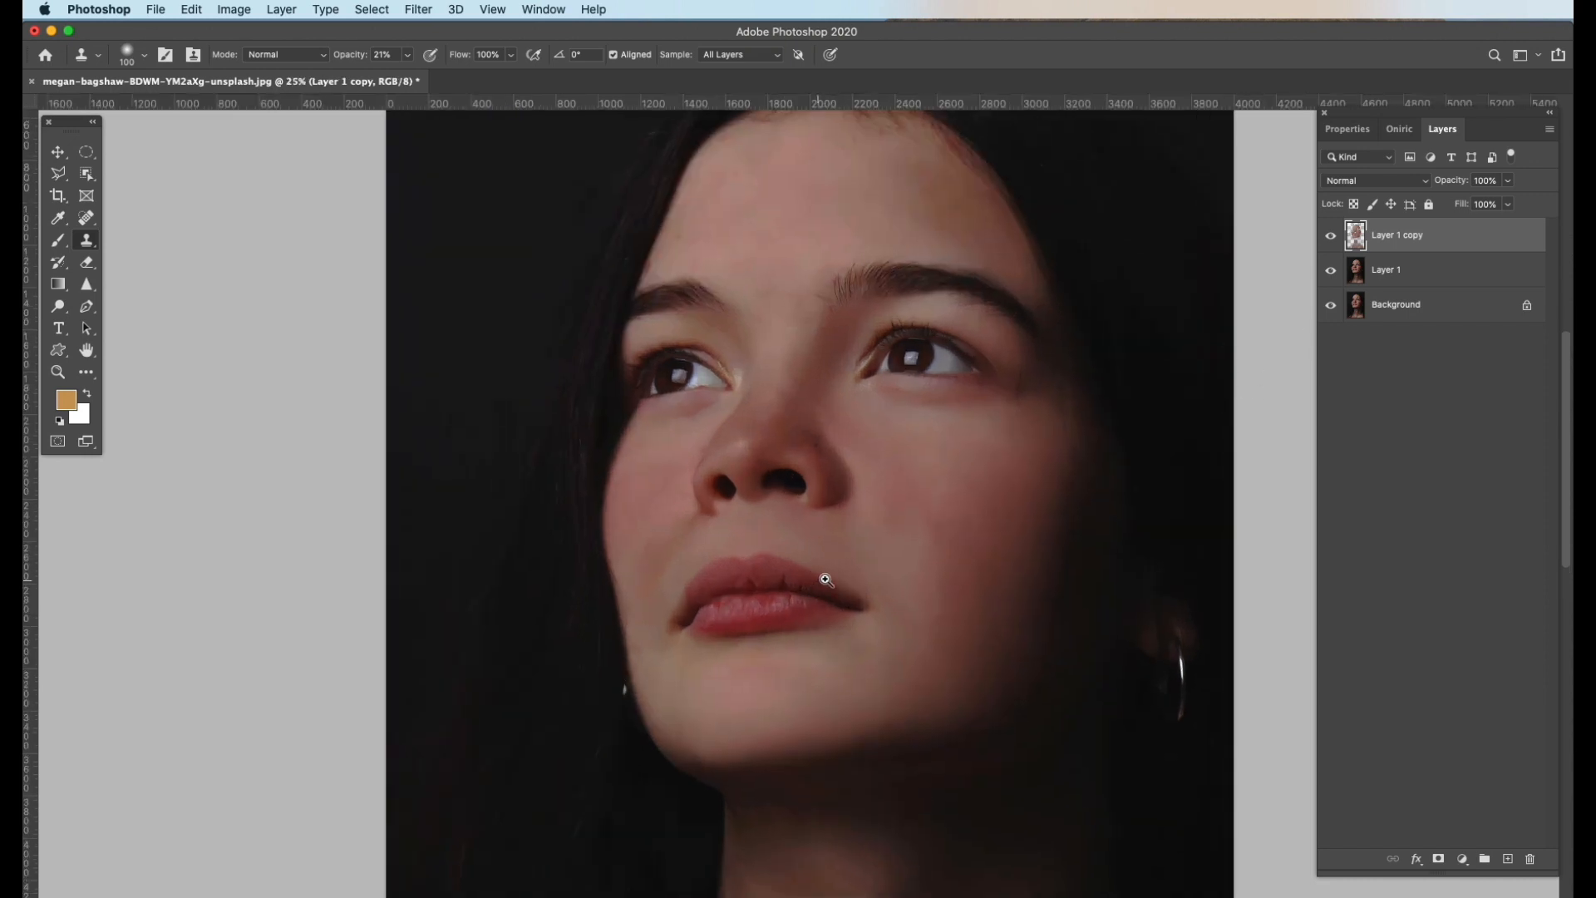
left_click(836, 561)
left_click(860, 536)
left_click(871, 537)
left_click_drag(899, 513, 934, 470)
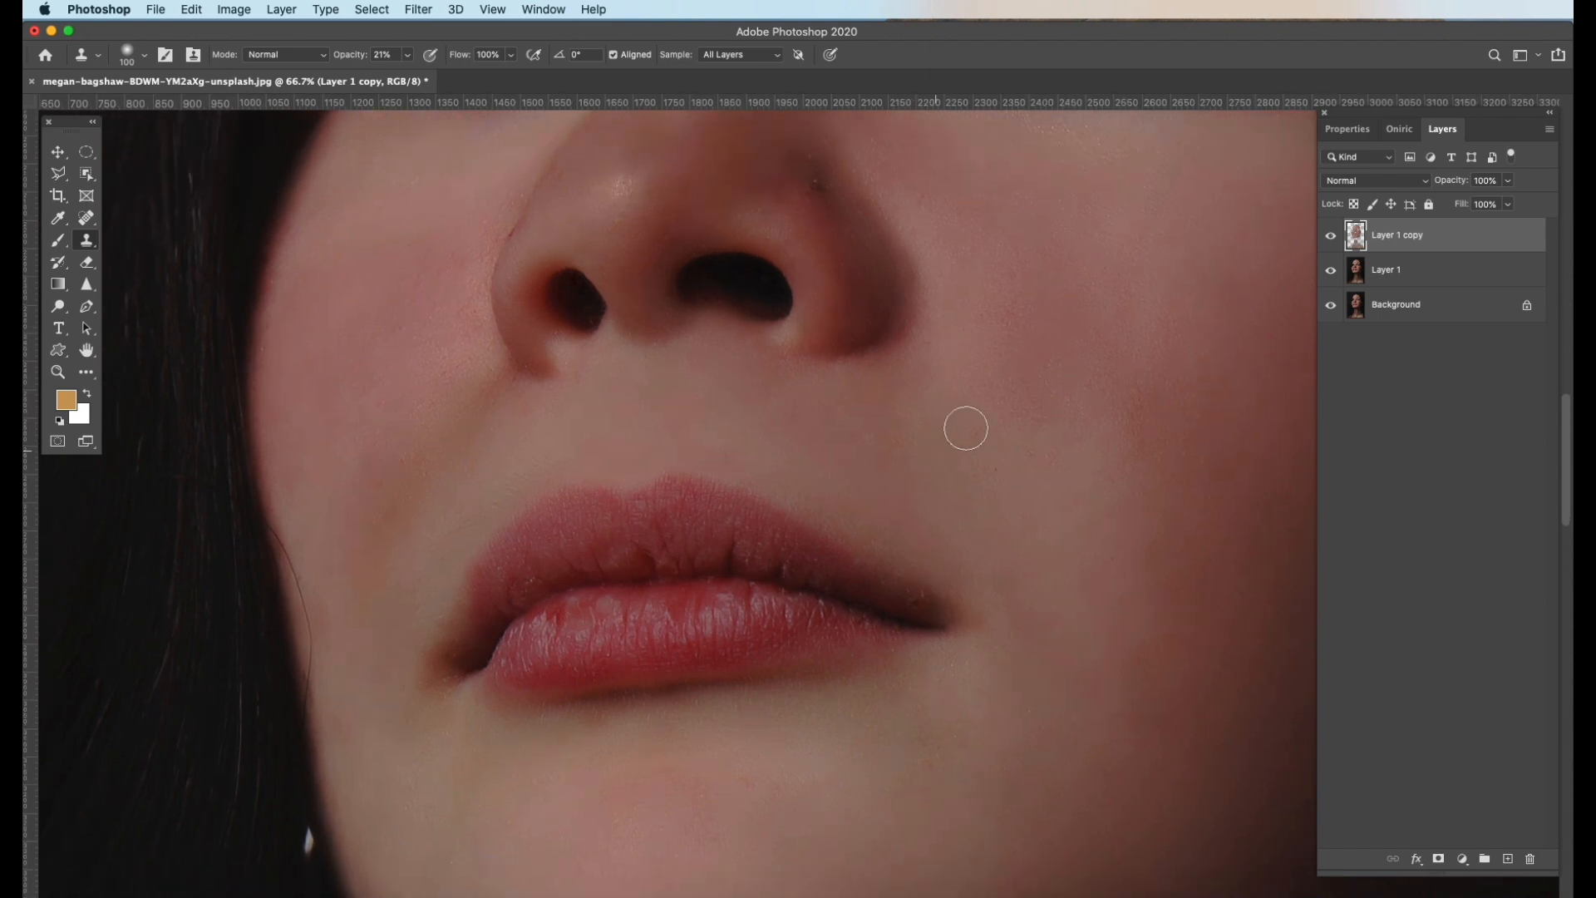
left_click(88, 268)
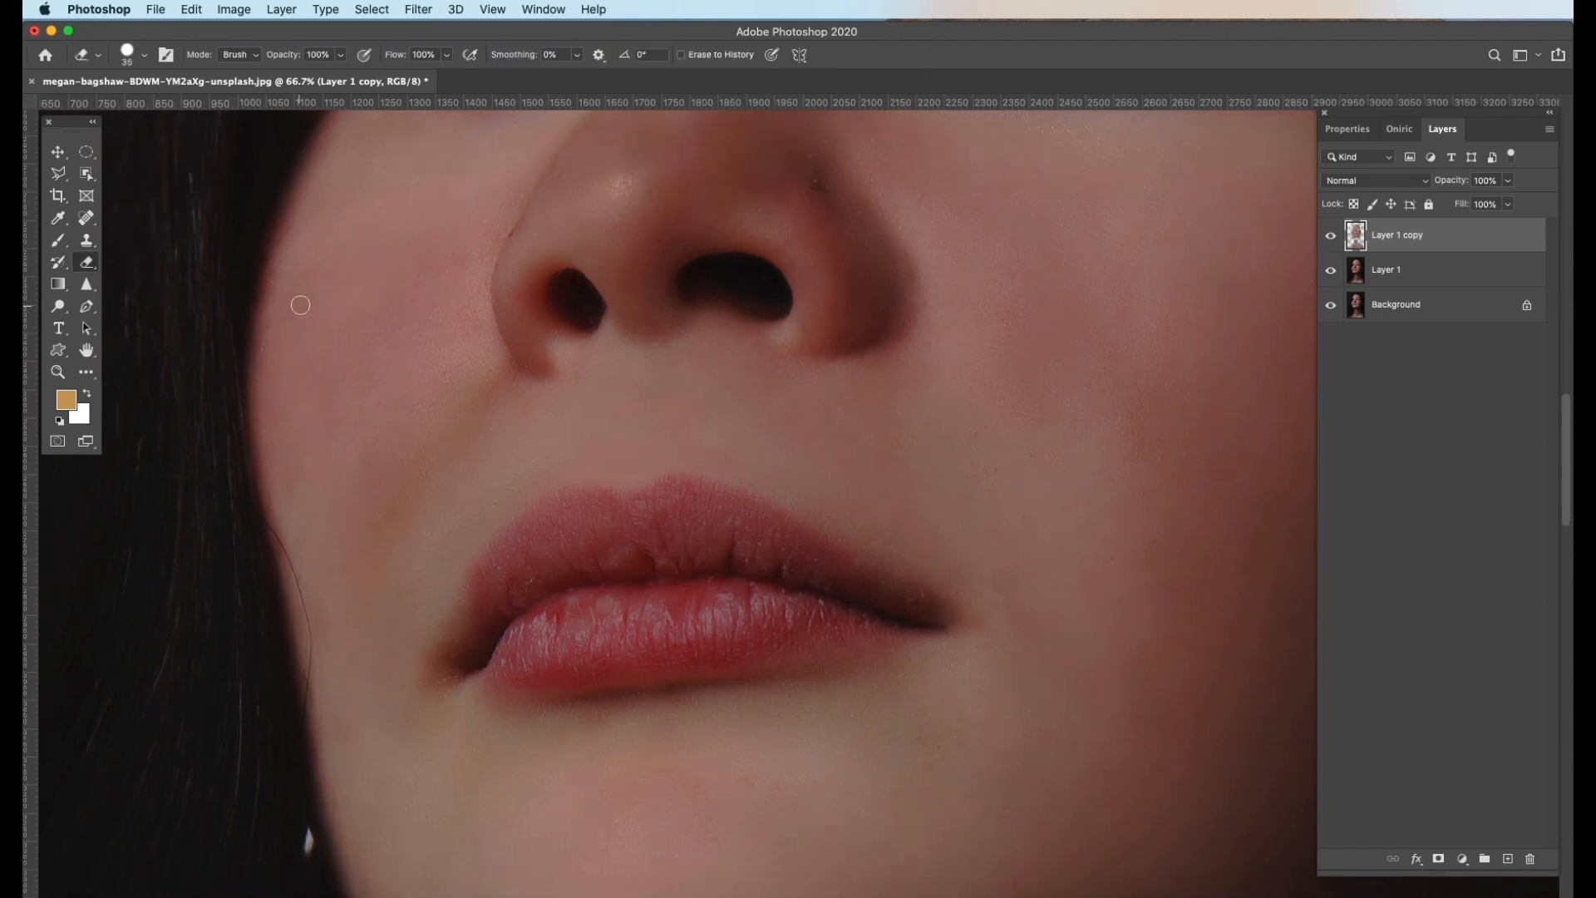
key("bracketright")
key("bracketright")
key("bracketright")
key("bracketright")
key("bracketright")
key("bracketright")
key("bracketright")
mouse_move(908, 615)
left_mouse_down()
mouse_move(812, 584)
mouse_move(869, 584)
mouse_move(831, 581)
mouse_move(916, 615)
mouse_move(936, 707)
mouse_move(843, 622)
left_mouse_up()
right_click(845, 615)
mouse_move(1041, 382)
left_mouse_down()
mouse_move(939, 380)
mouse_move(898, 403)
left_mouse_up()
left_click(784, 582)
Compare the lips and nose with Layer 1 copy hidden, and erase the smoothing beneath the nostrils
key("super+comma")
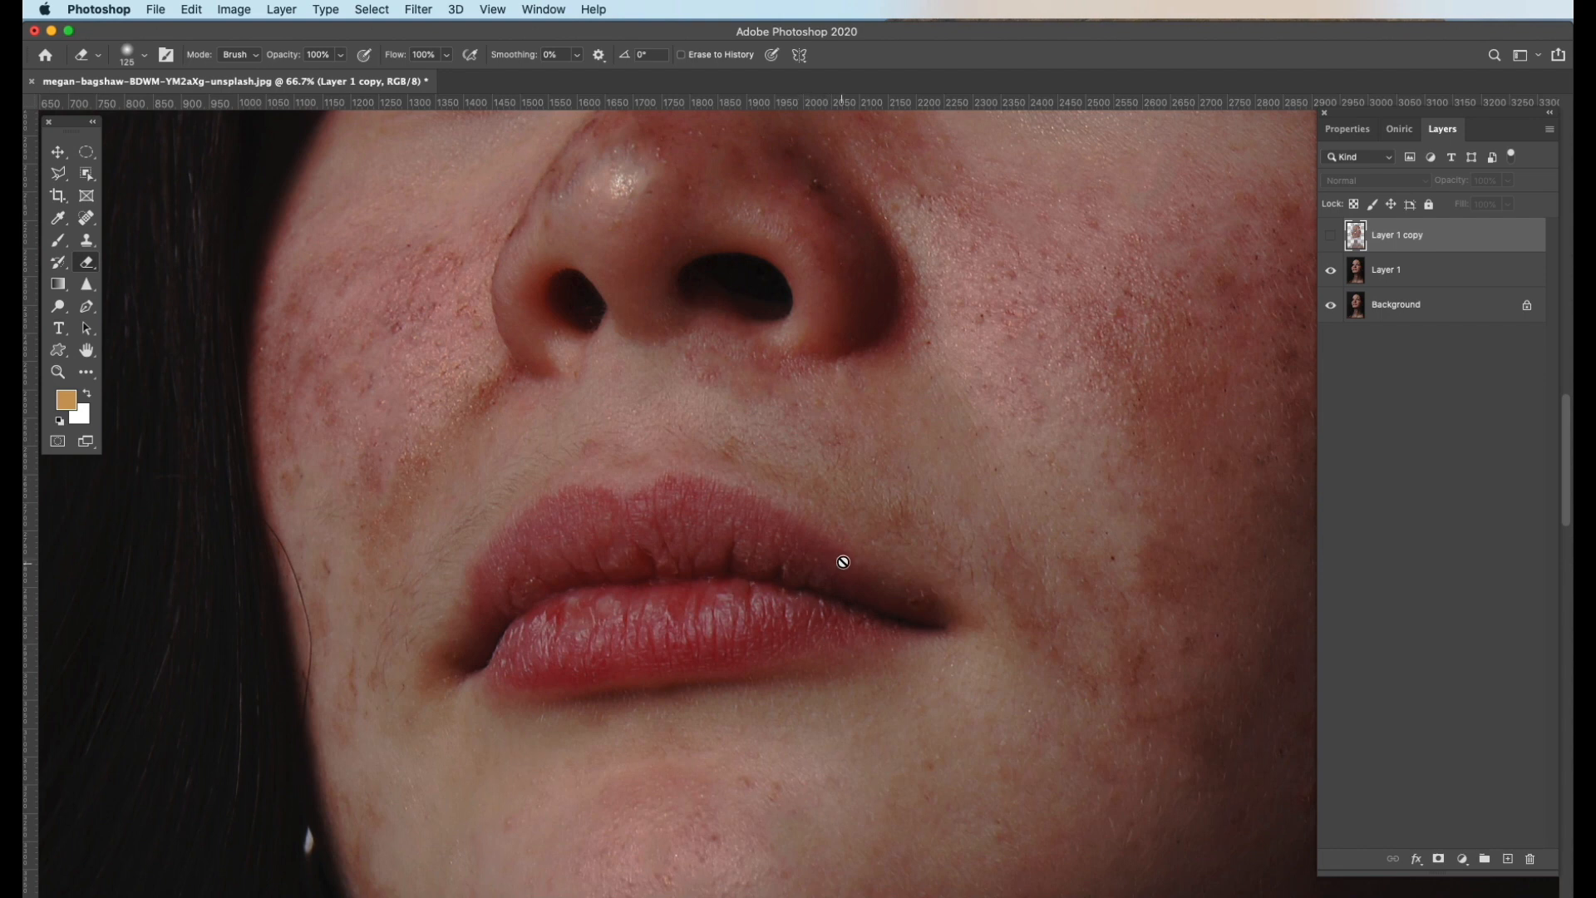
key("super+comma")
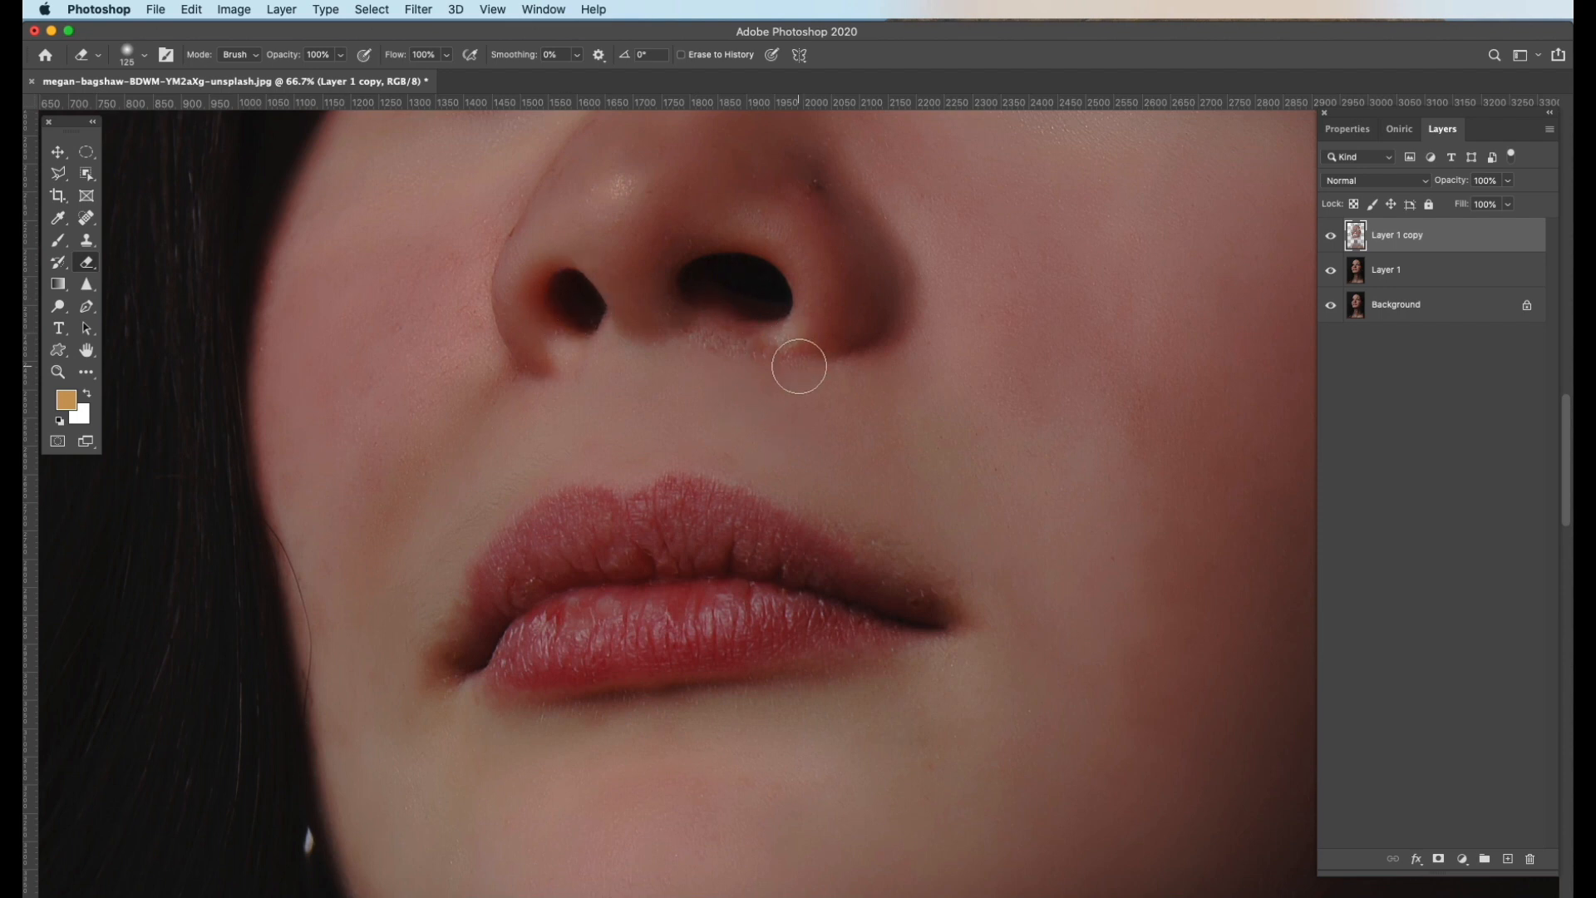
left_click_drag(837, 328, 752, 361)
scroll(779, 314, "down", 3)
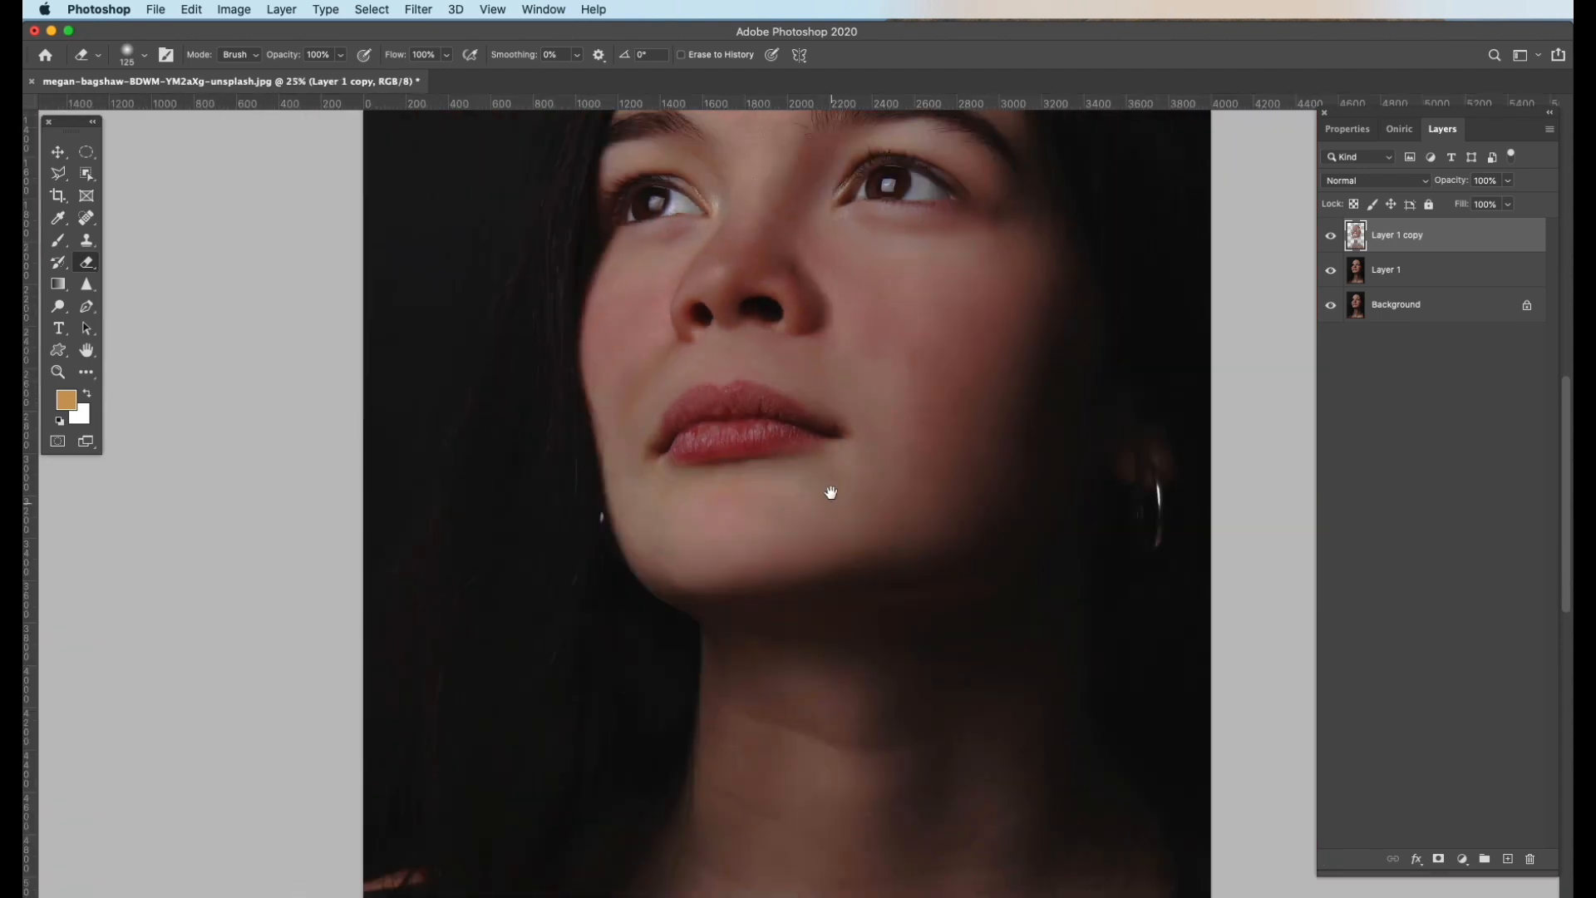
left_click_drag(830, 488, 913, 725)
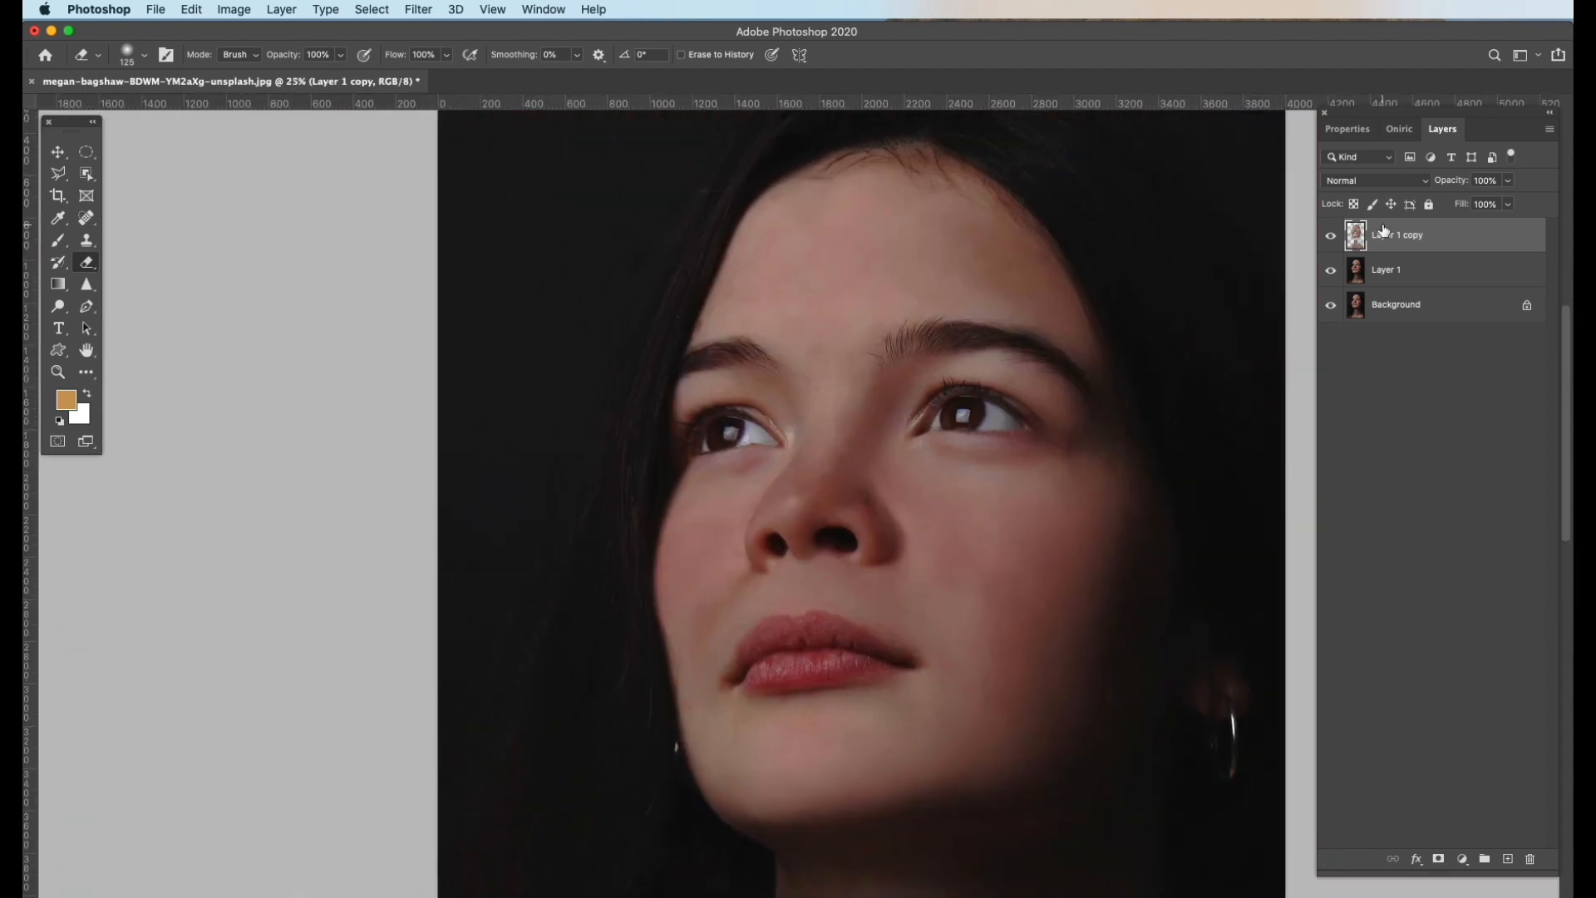
Try to heal the small dark spot on the shadowed side of the nose on Layer 1 copy with a 60 px Spot Healing Brush
left_click(1396, 274)
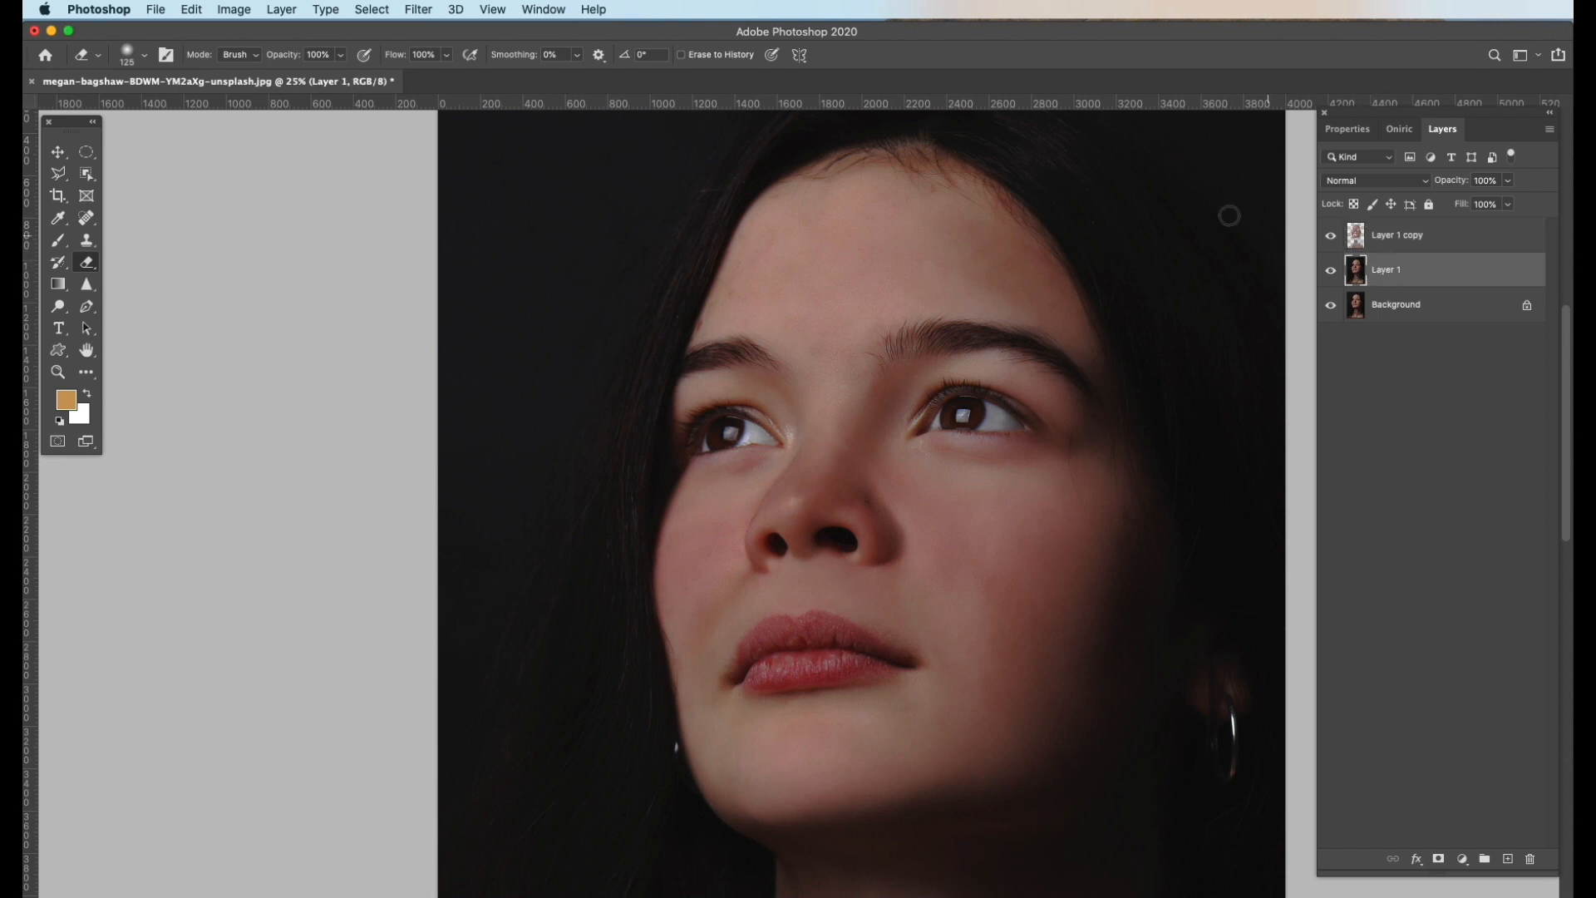
left_click(86, 218)
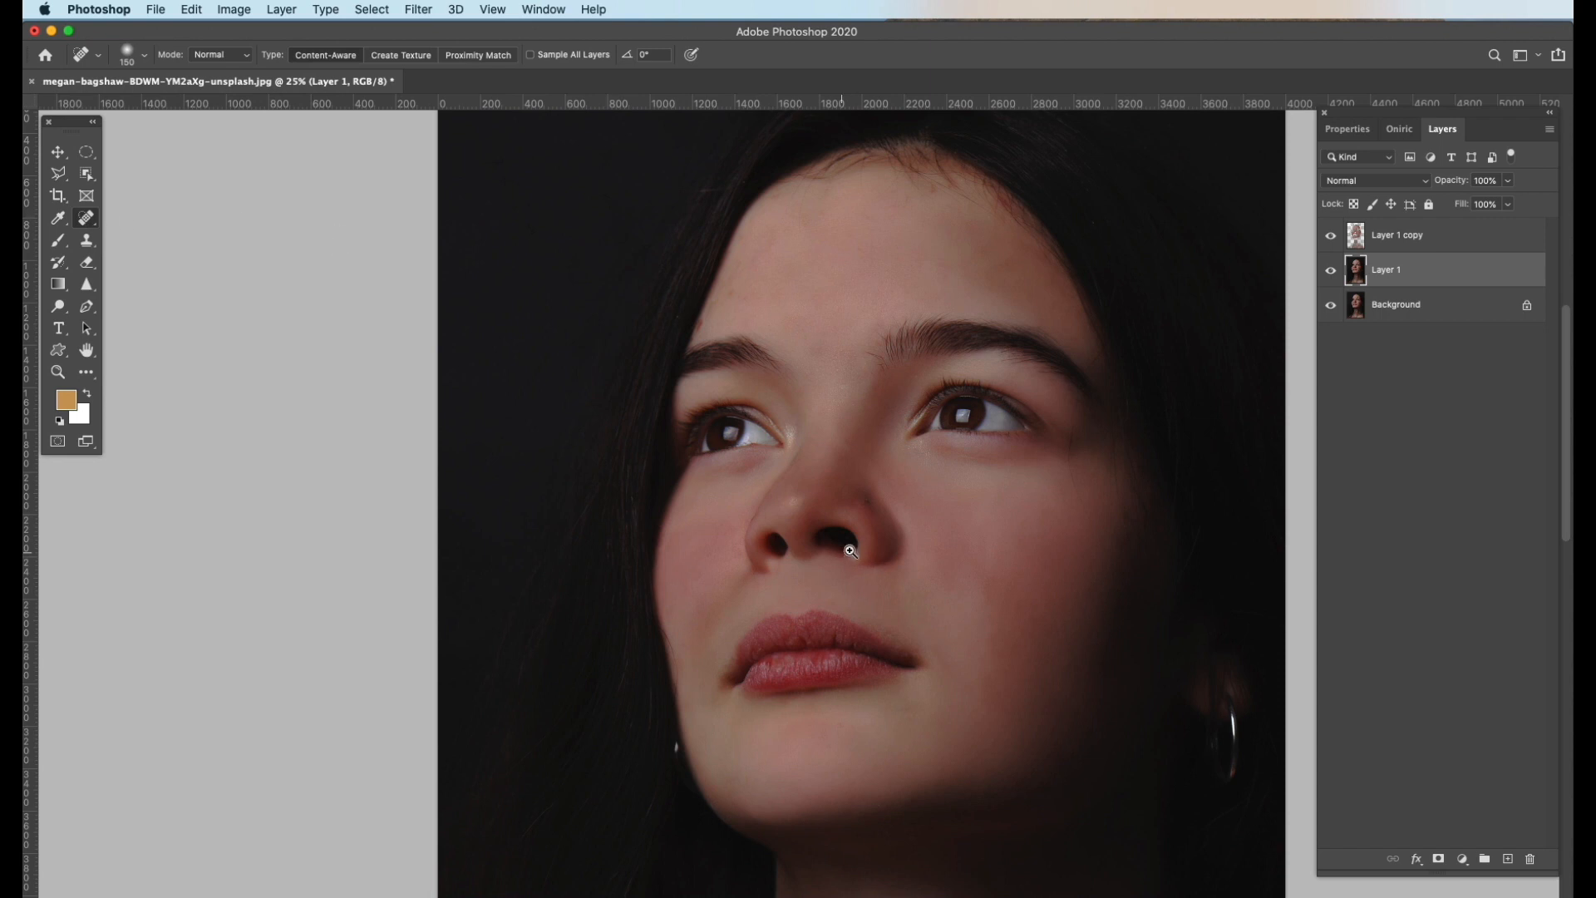
scroll(881, 487, "up", 5)
key("bracketleft")
key("bracketleft")
key("bracketleft")
key("bracketleft")
key("bracketleft")
key("bracketleft")
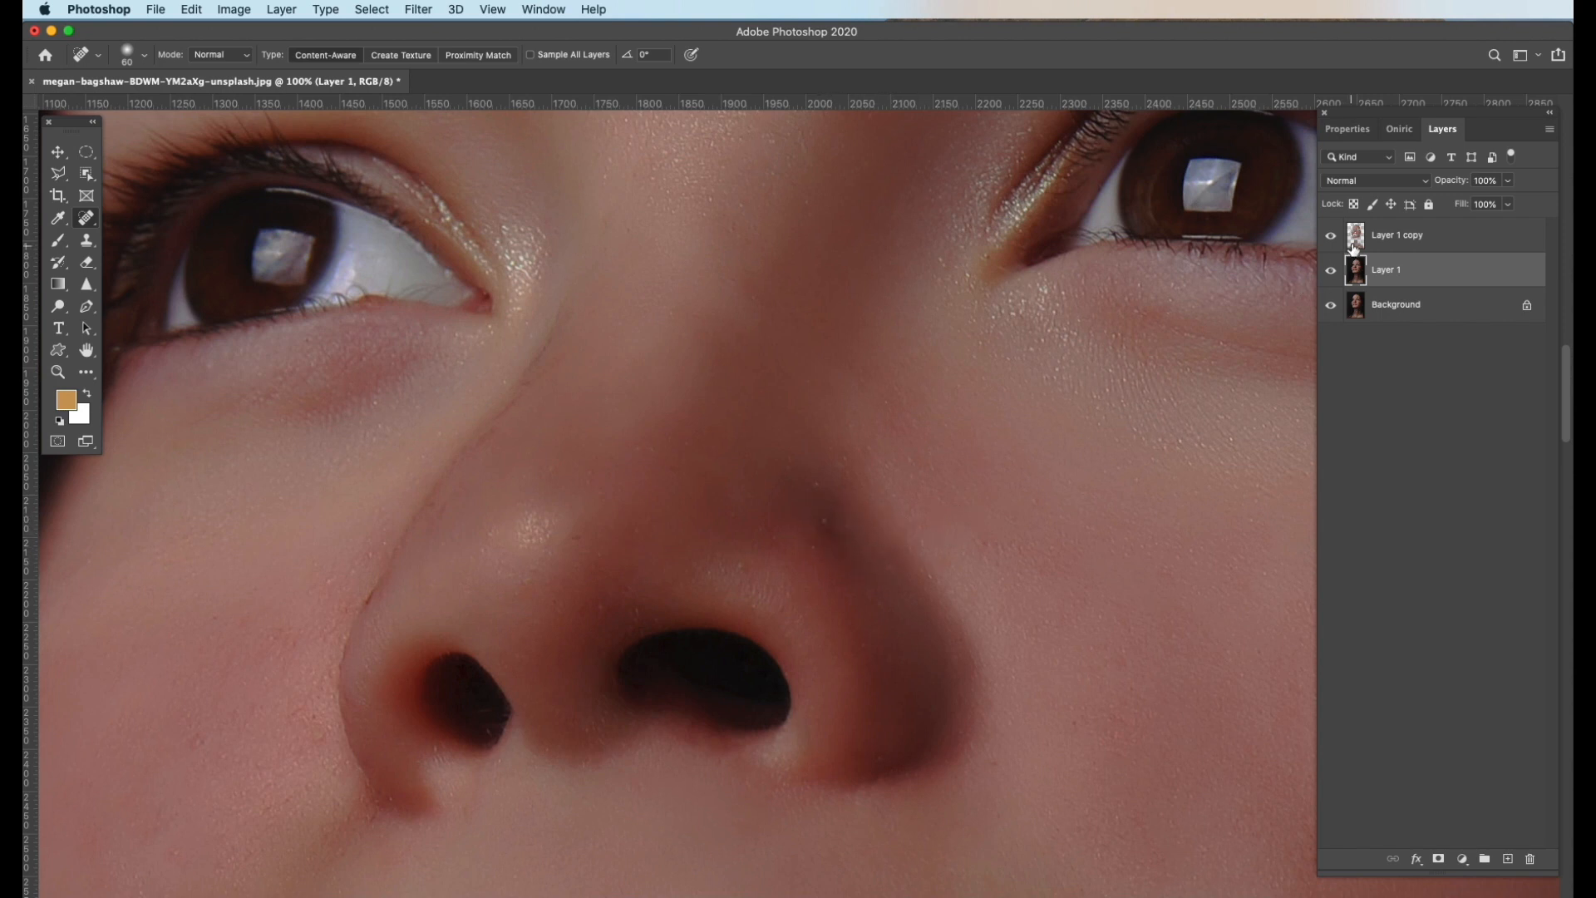
left_click(1387, 237)
left_click(825, 517)
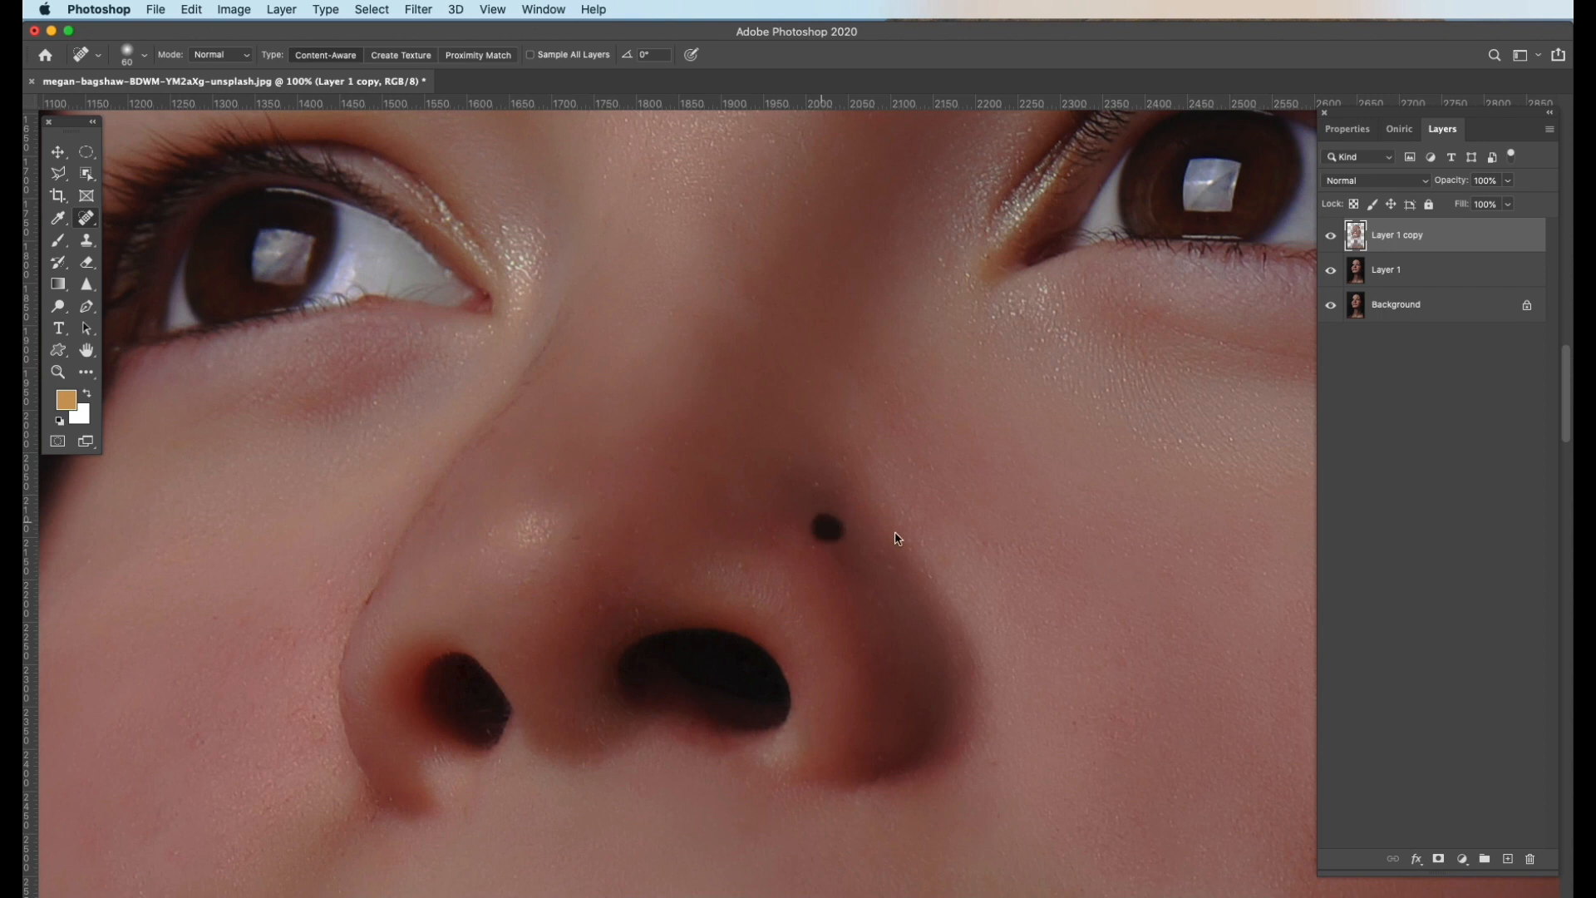
left_click(1234, 317)
left_click(823, 517)
left_click(1232, 316)
Compare the whole face with Layer 1 copy hidden and shown, leaving the layer on
left_click(854, 541, "alt")
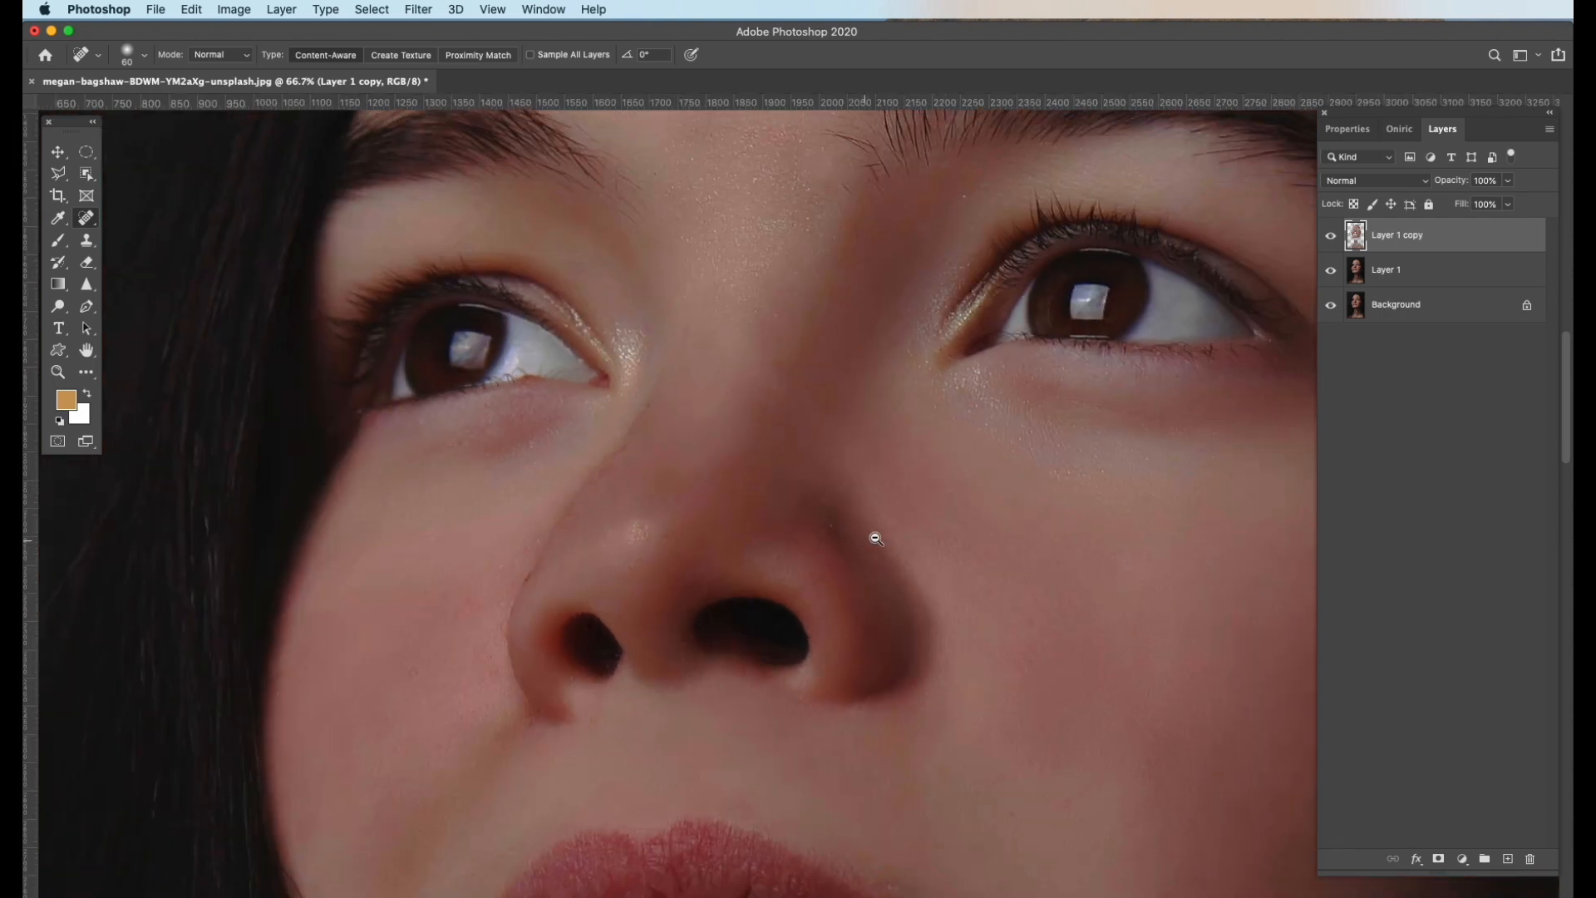
left_click(856, 539, "alt")
left_click(859, 538, "alt")
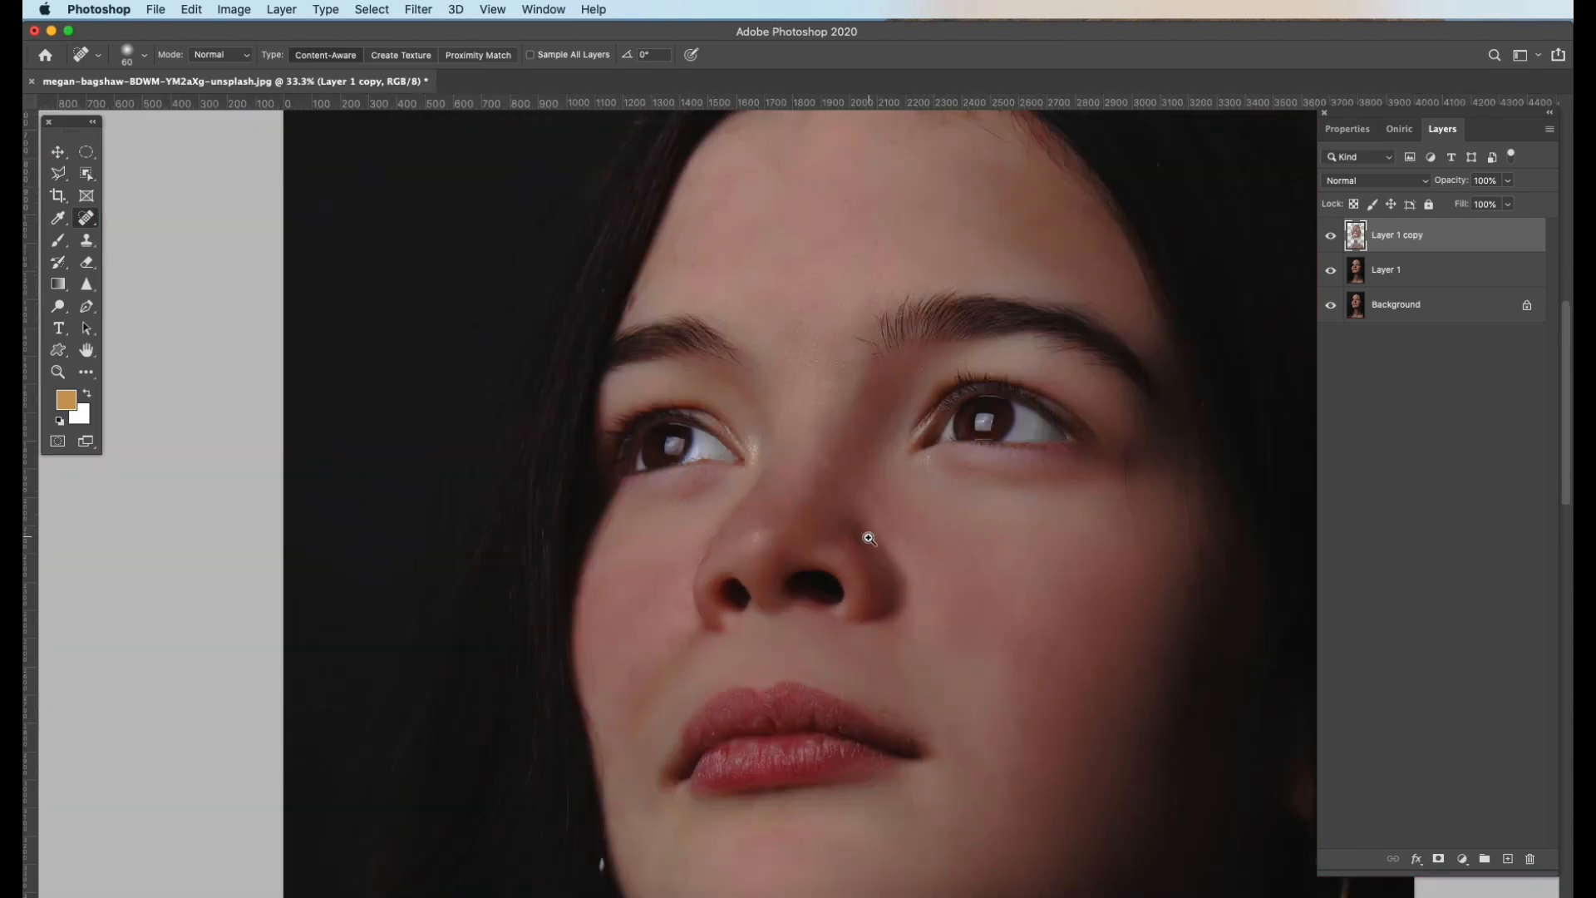
left_click(1332, 239)
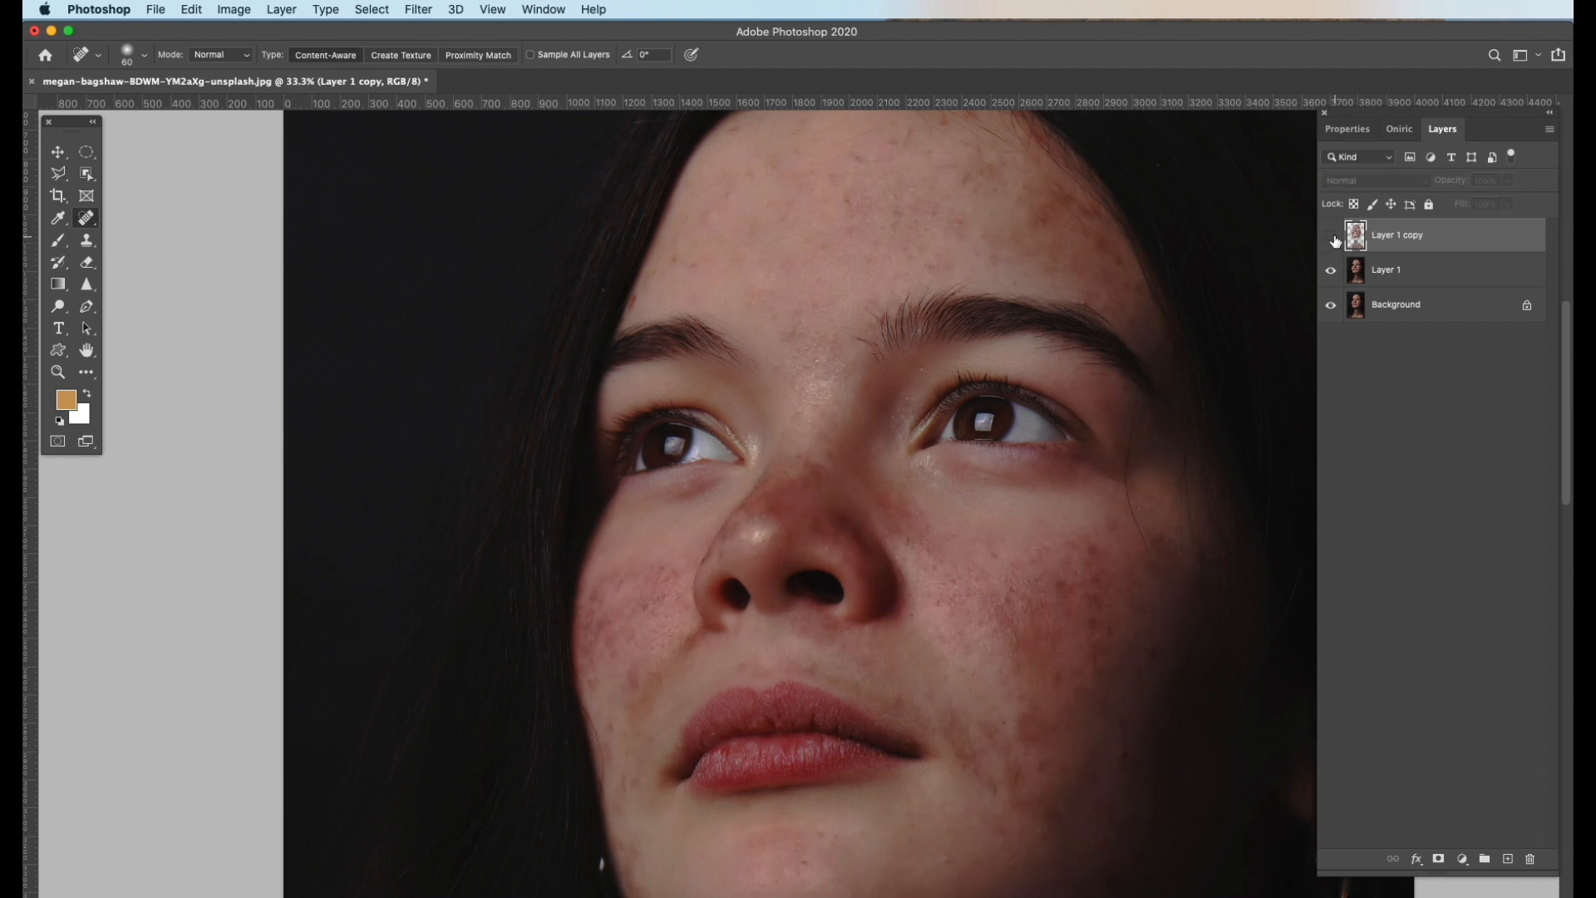
left_click(1333, 239)
left_click(1333, 239)
left_click(1332, 237)
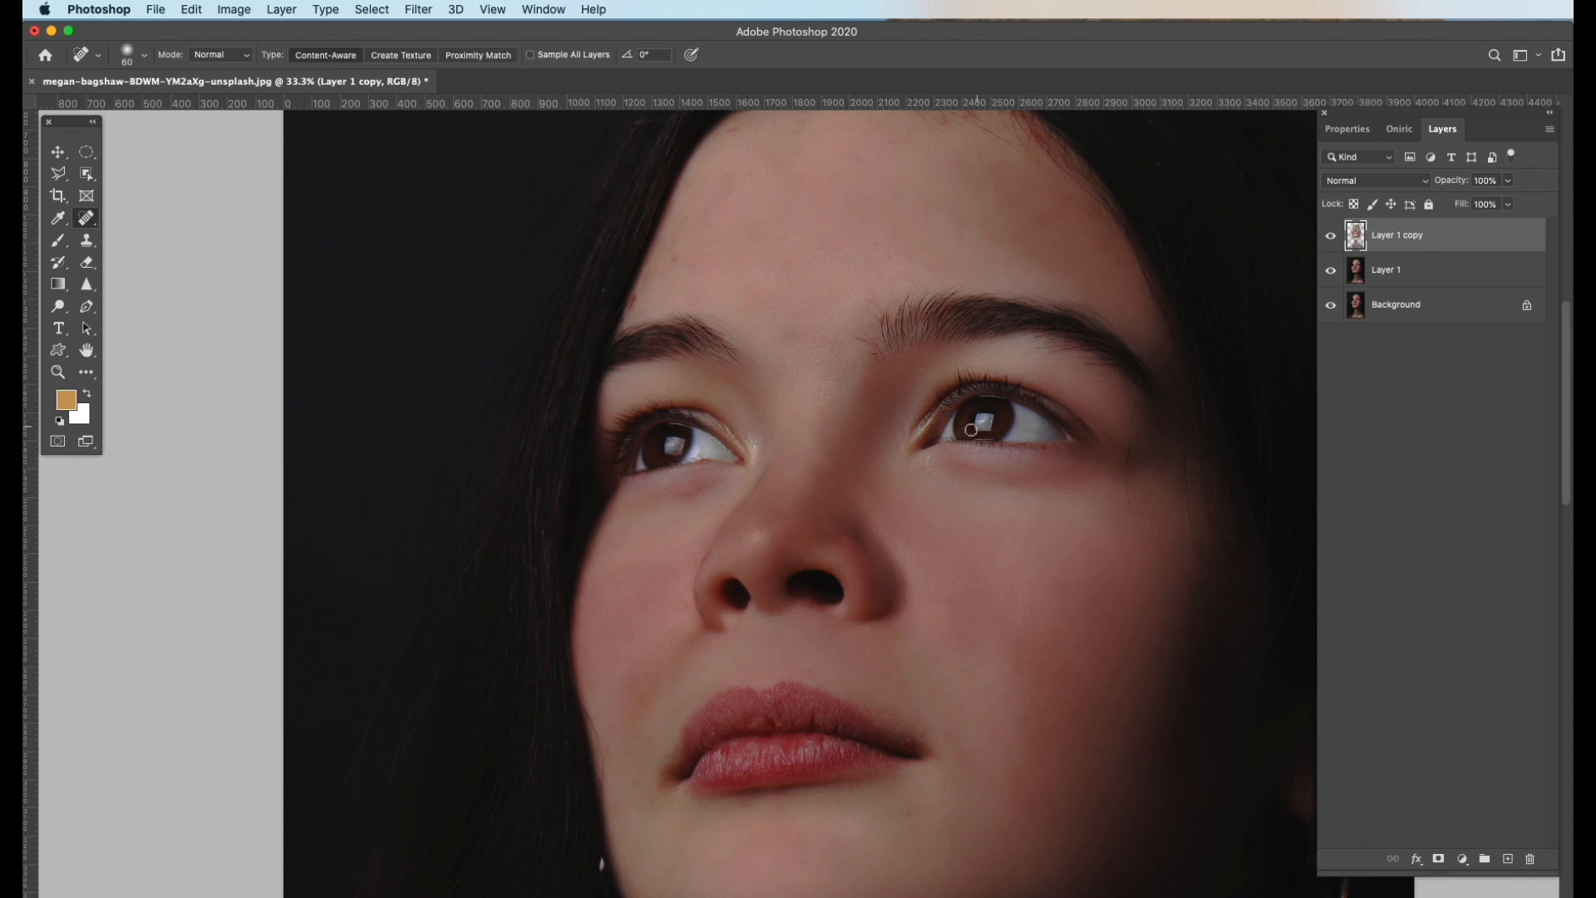
left_click(1002, 584, "alt+super")
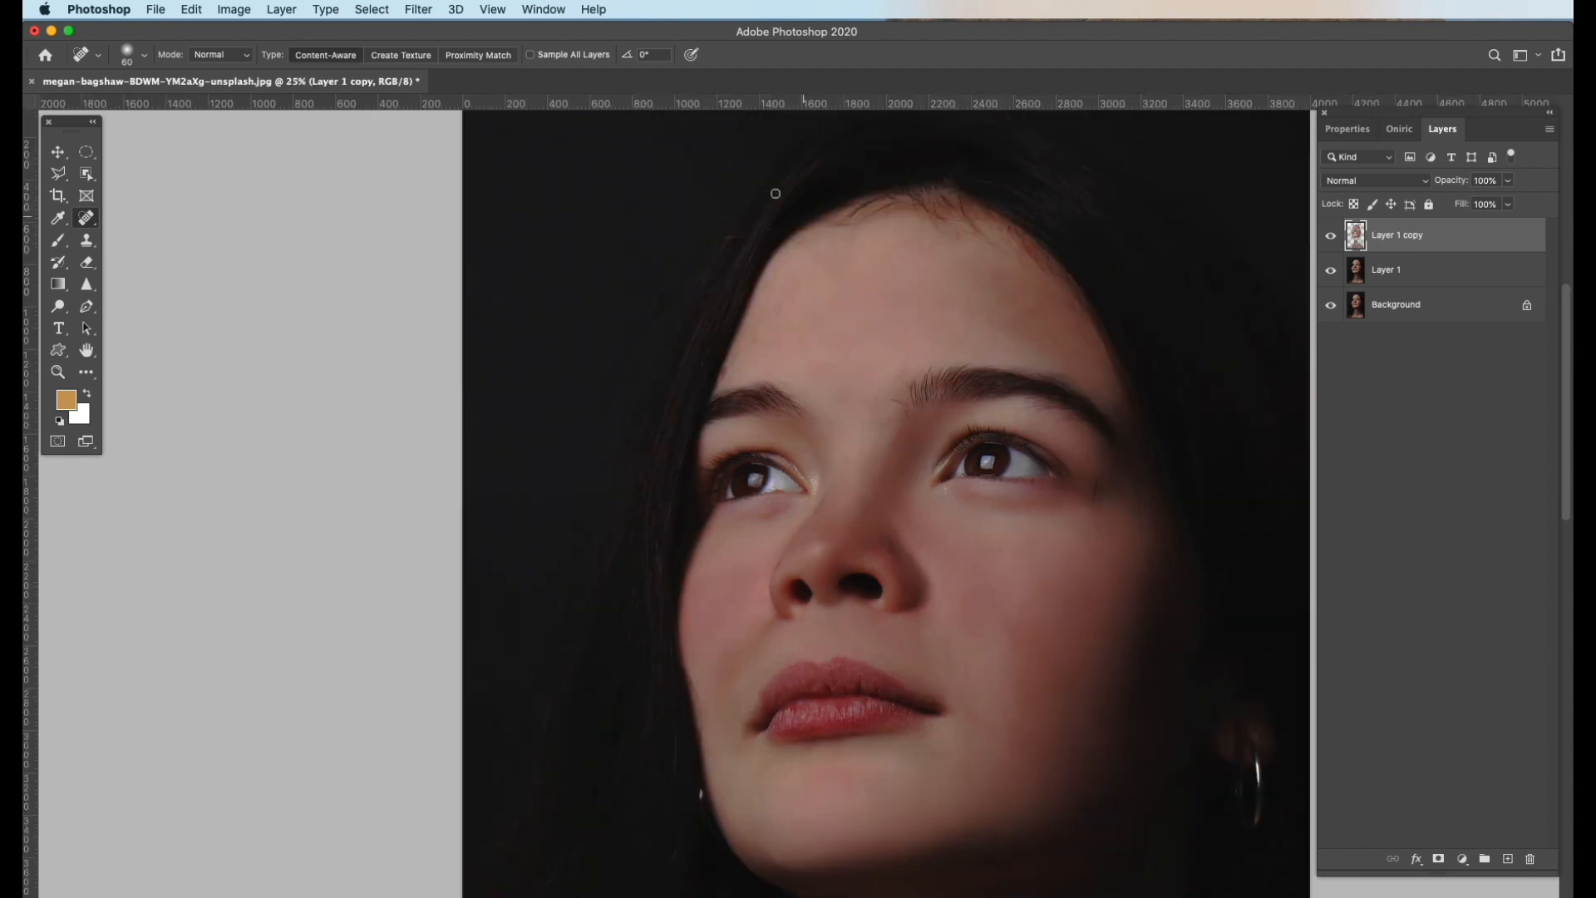
Add 7.16% uniform noise to Layer 1 copy to bring grain back into the smoothed skin
left_click(414, 12)
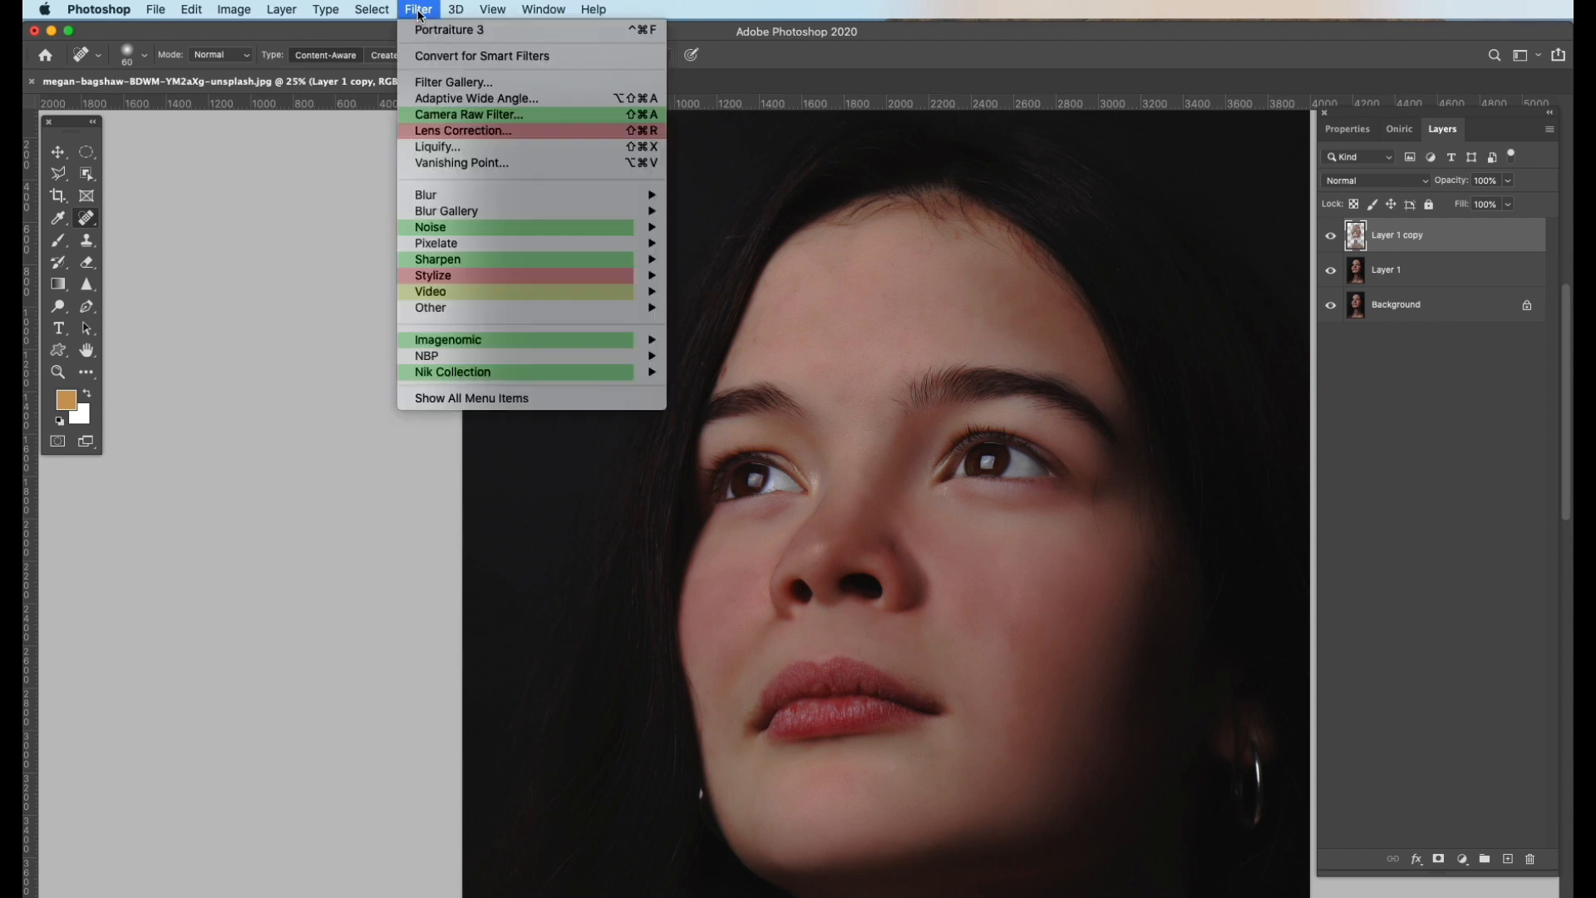
mouse_move(462, 227)
left_click(716, 227)
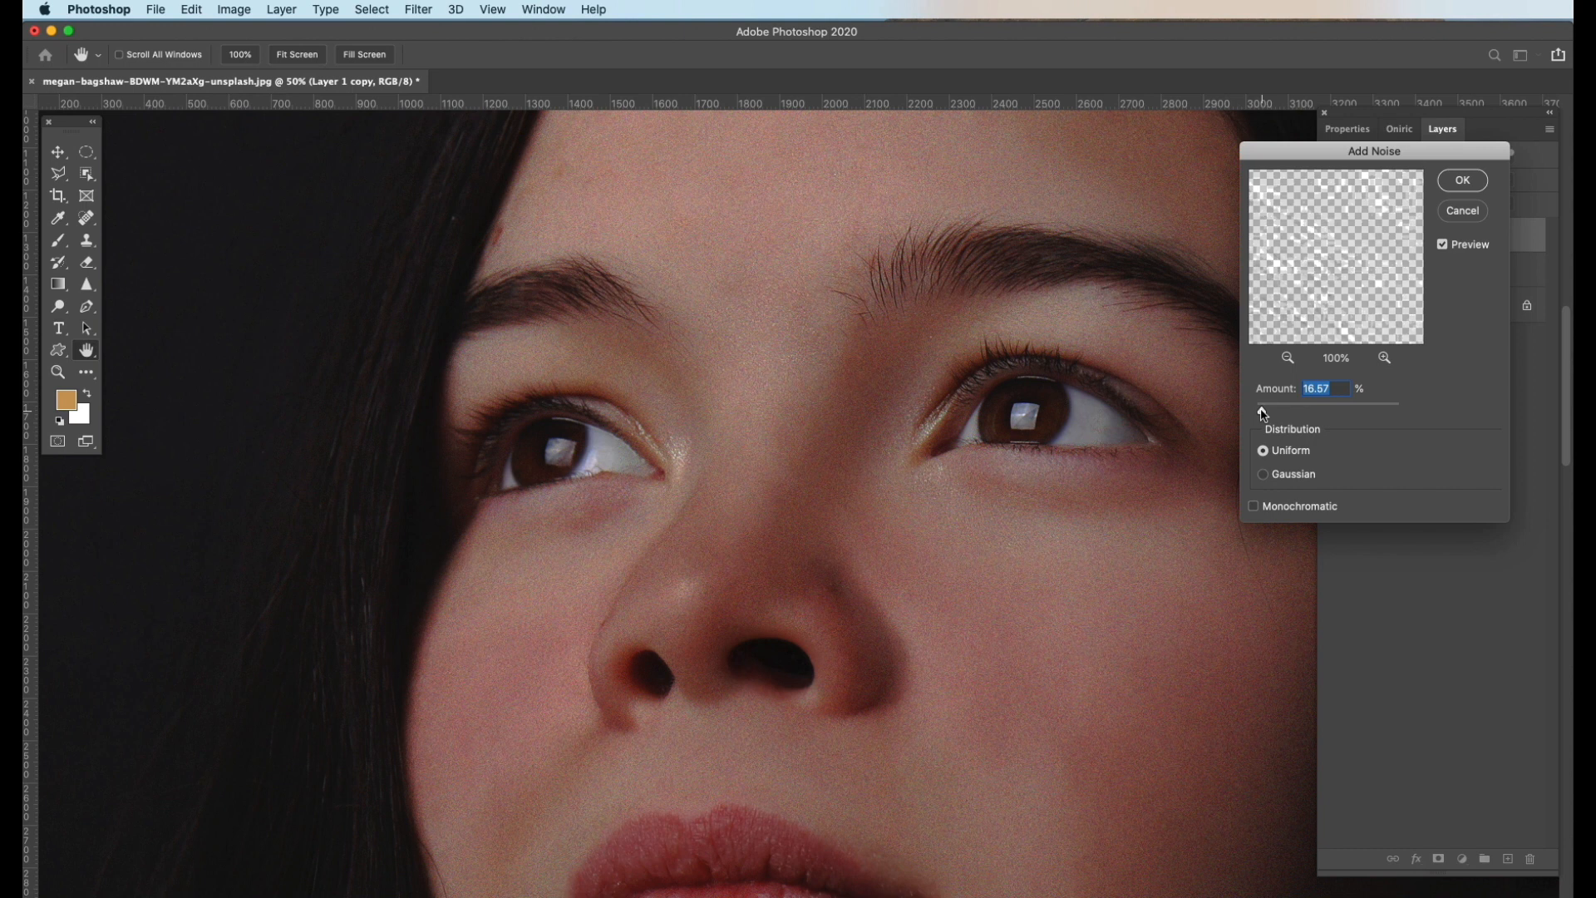
left_click_drag(1264, 414, 1263, 414)
left_click_drag(1260, 410, 1265, 413)
left_click(951, 604, "alt")
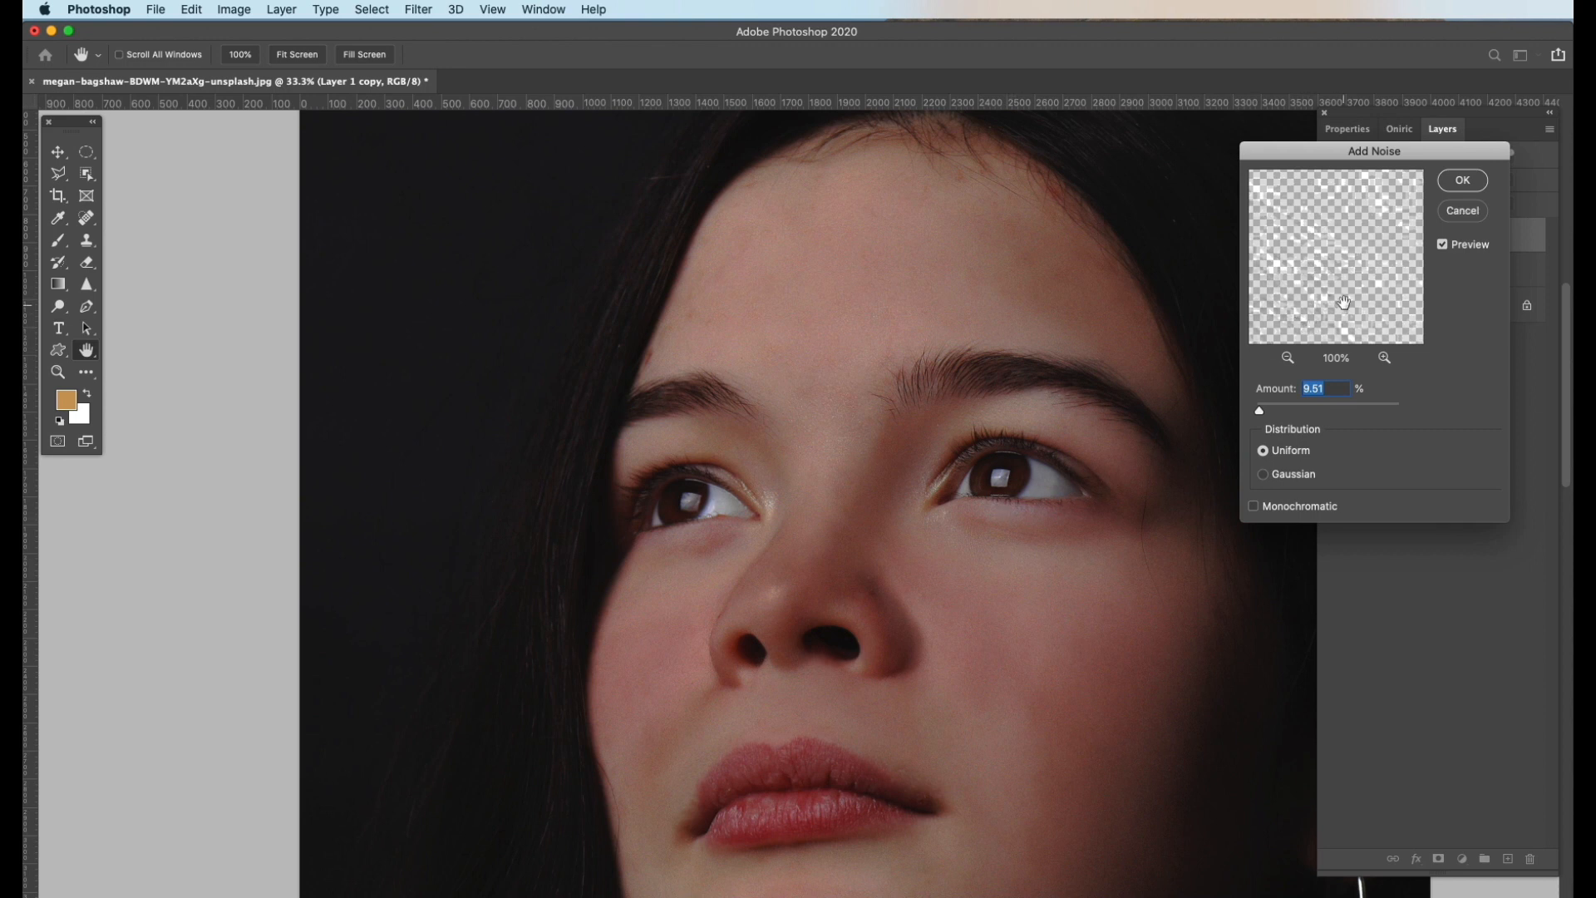
left_click(994, 582, "super")
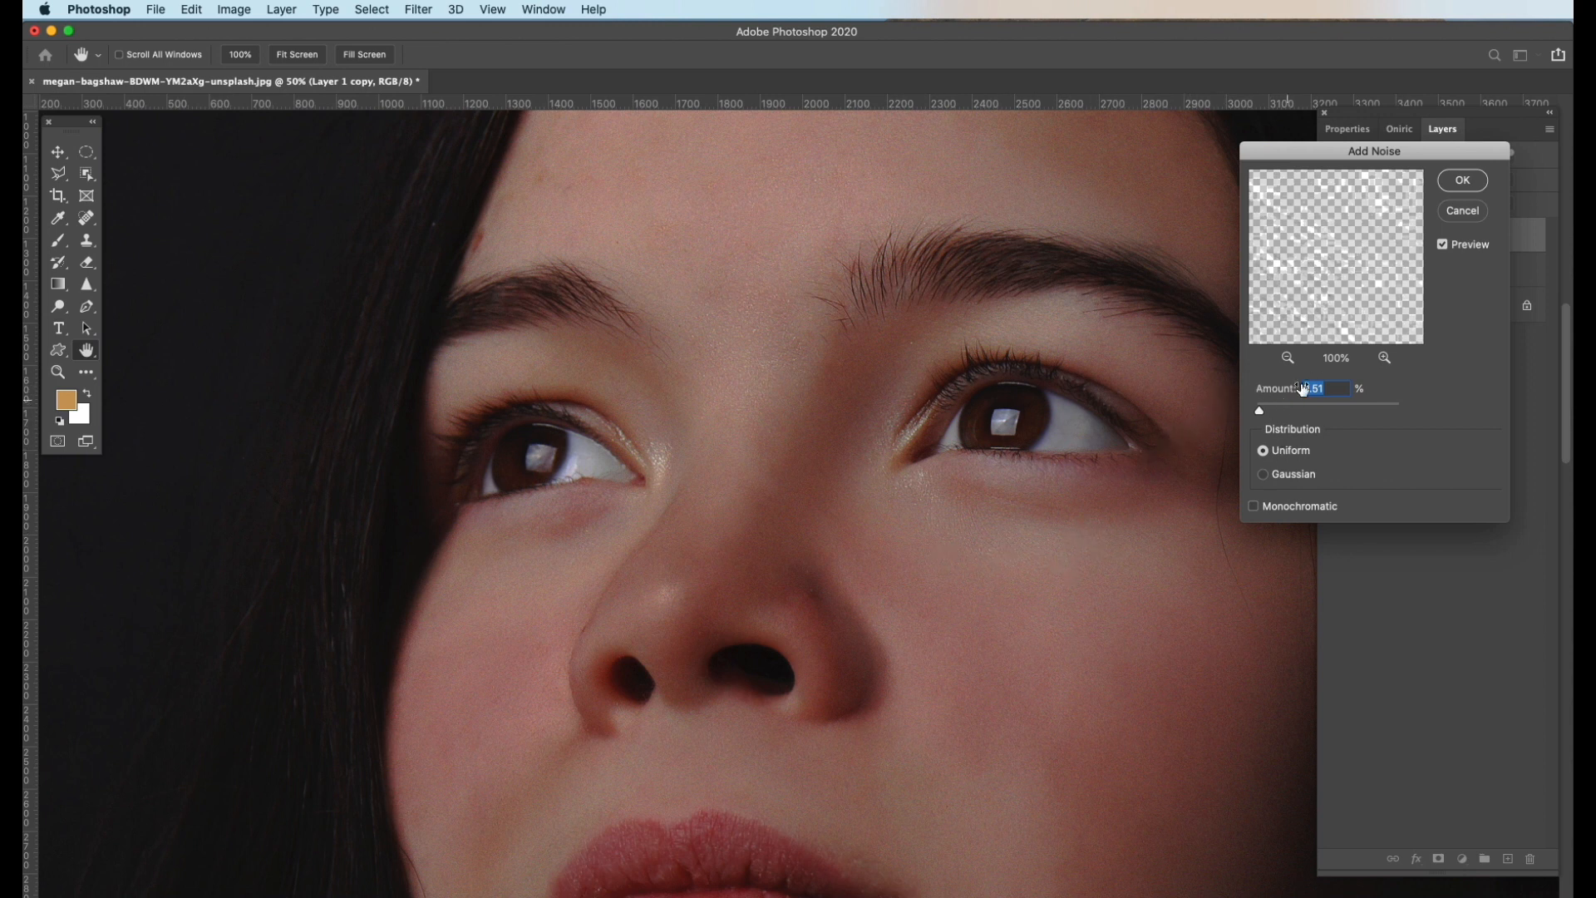
left_click_drag(1265, 415, 1263, 415)
left_click(1463, 182)
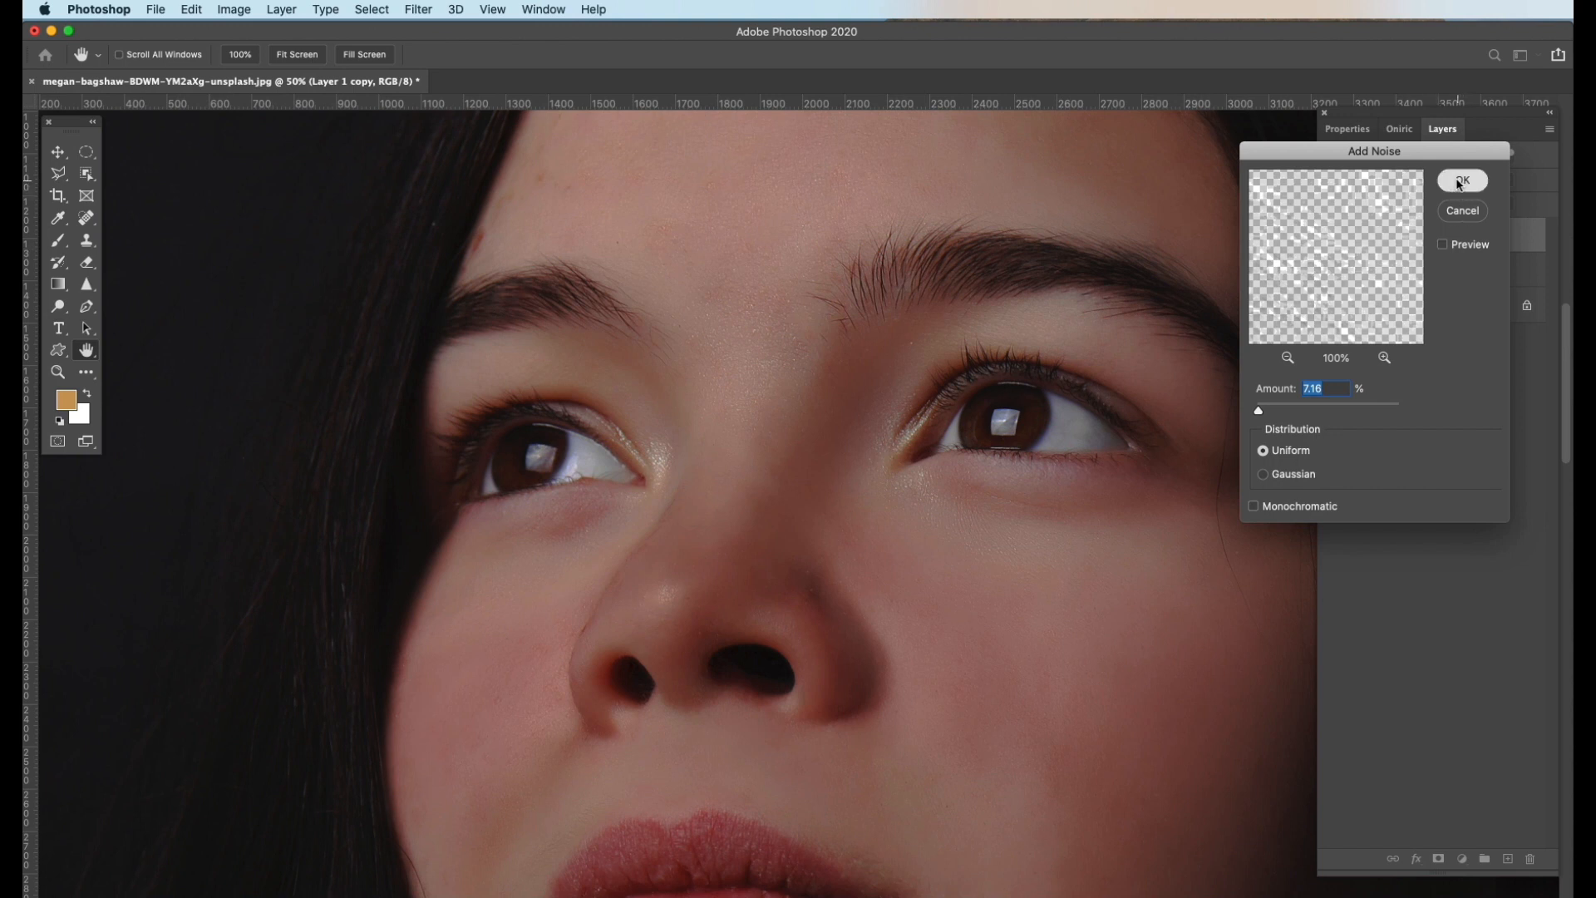
Lower the opacity of Layer 1 copy to 95%
left_click(945, 584, "alt")
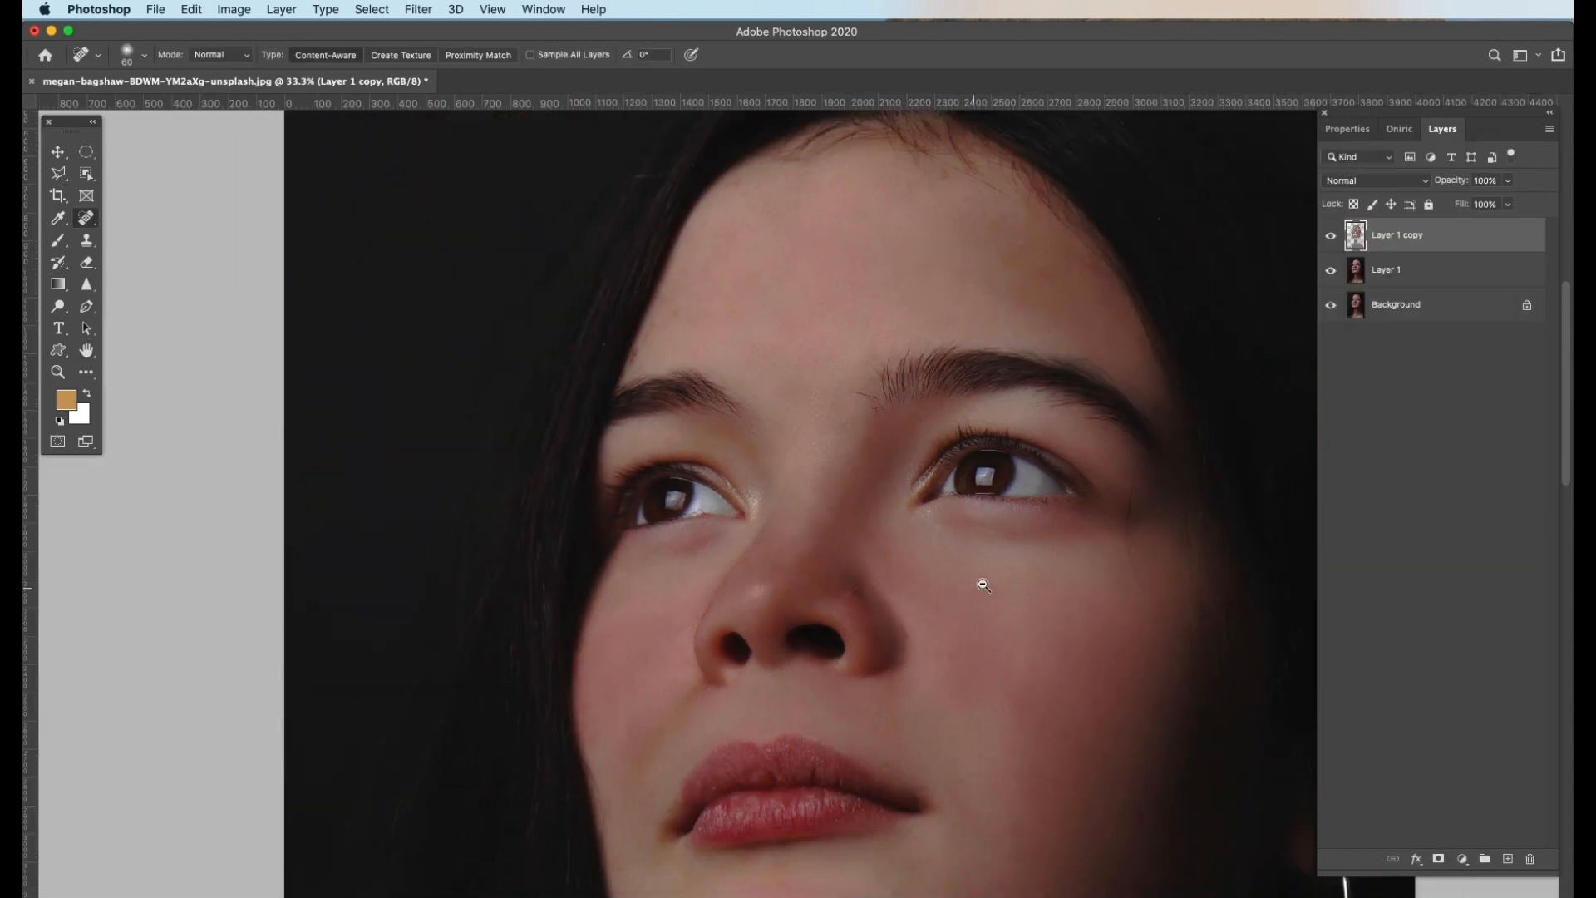
left_click(1022, 638, "alt")
left_click(1045, 585, "super")
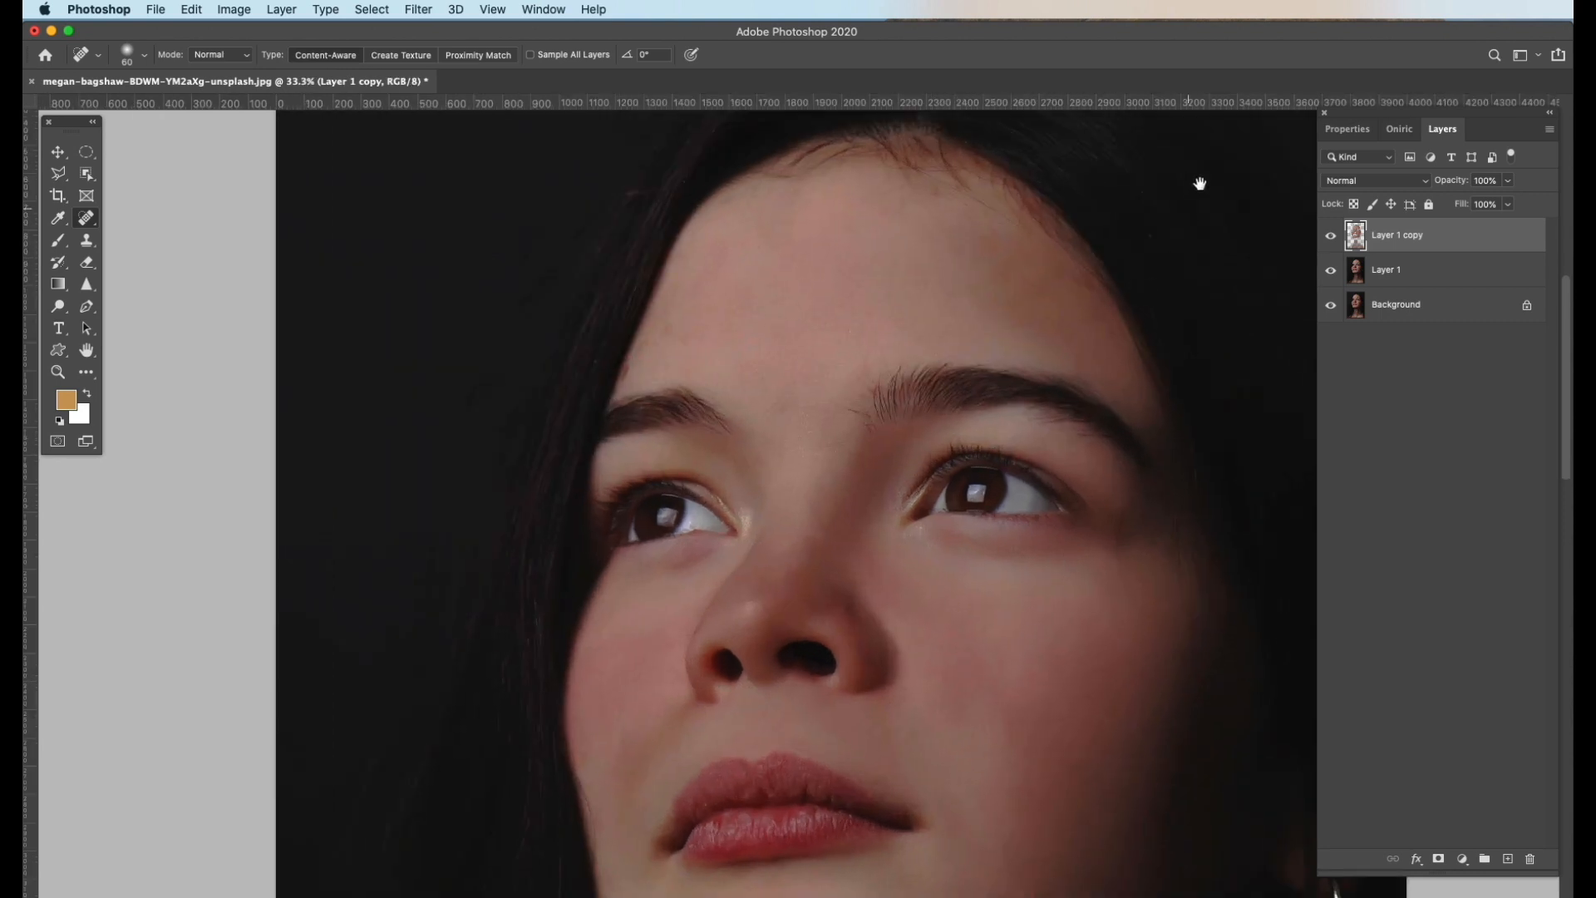
left_click(1510, 183)
left_click_drag(1505, 204, 1508, 205)
left_click(1126, 467, "alt")
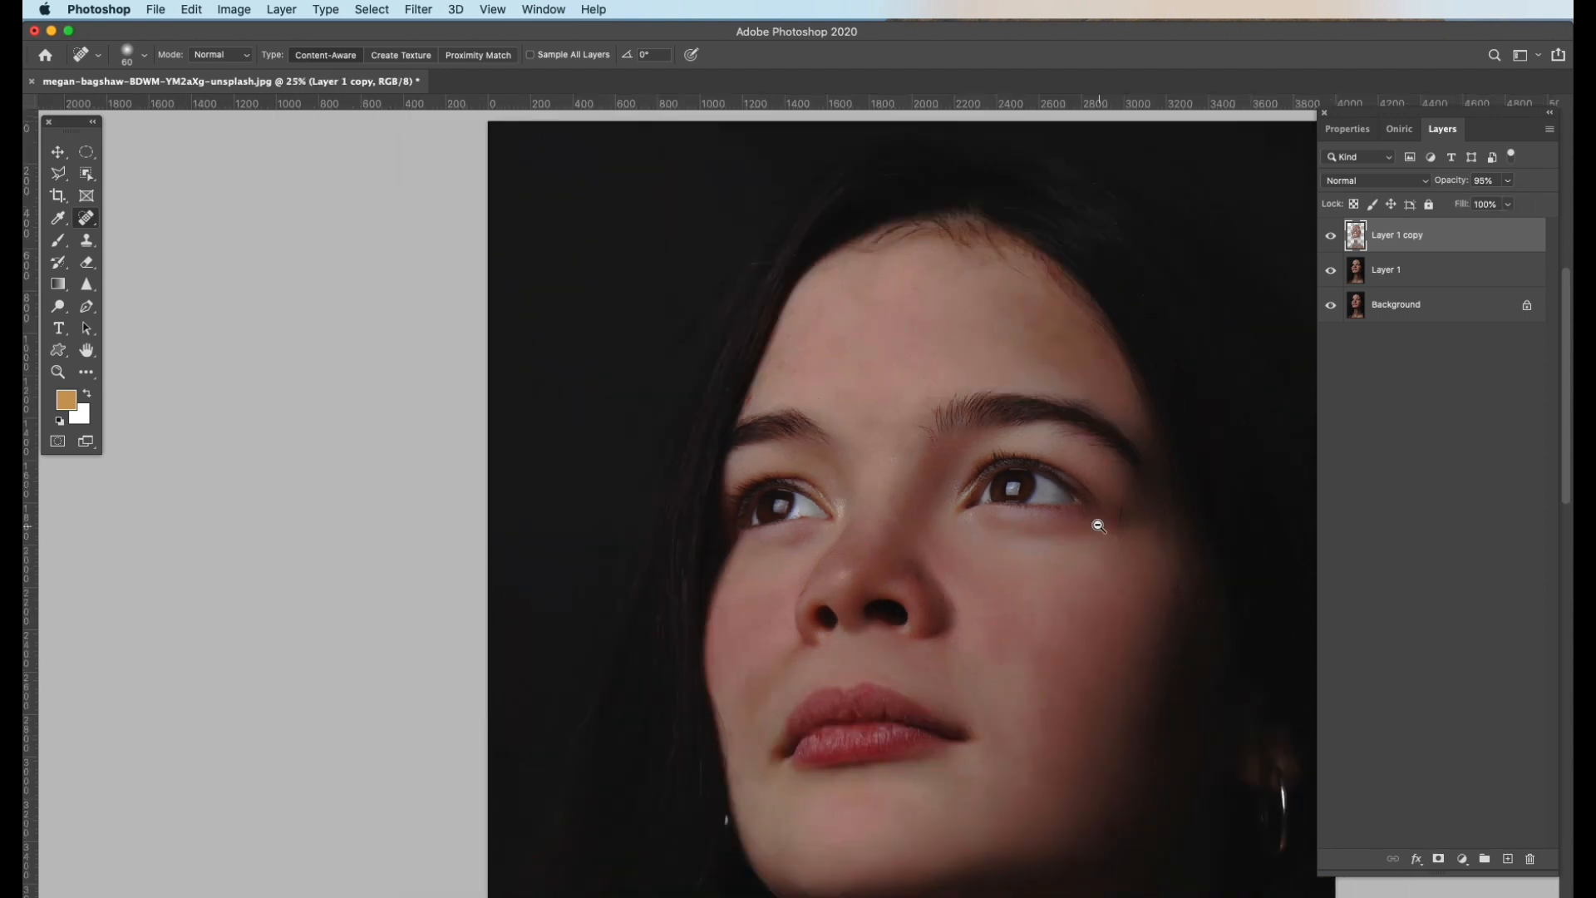
Check the face with and without Layer 1 copy, and merge the layer with Layer 1
left_click(1332, 237)
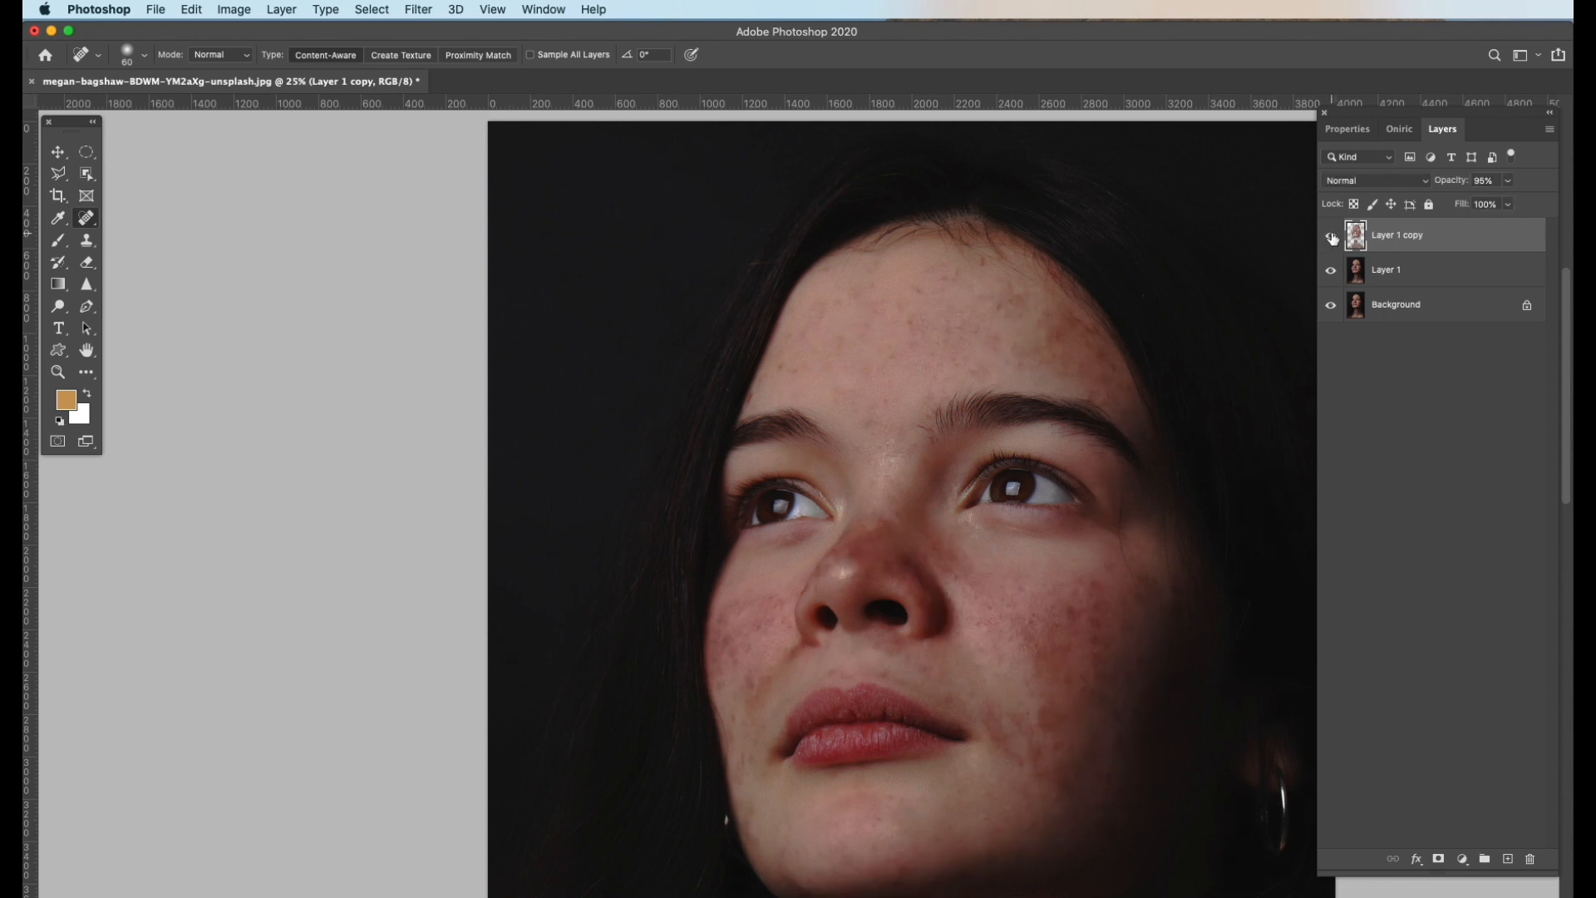
left_click(1331, 237)
key("ctrl+e")
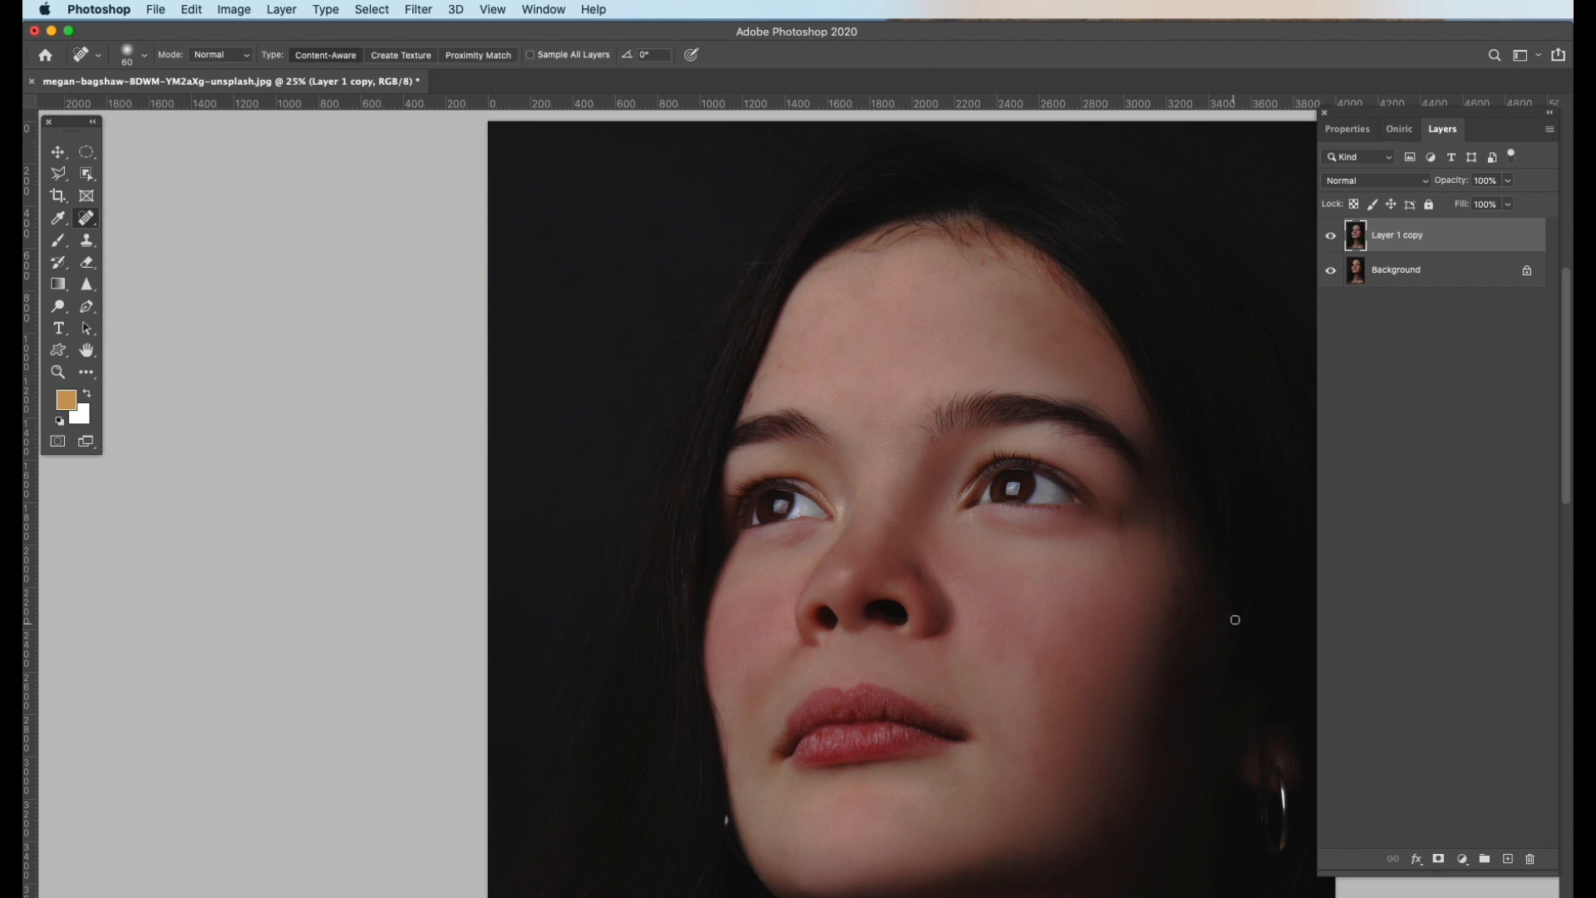
Compare the merged retouching layer with the original Background across the portrait
left_click(1027, 614, "alt")
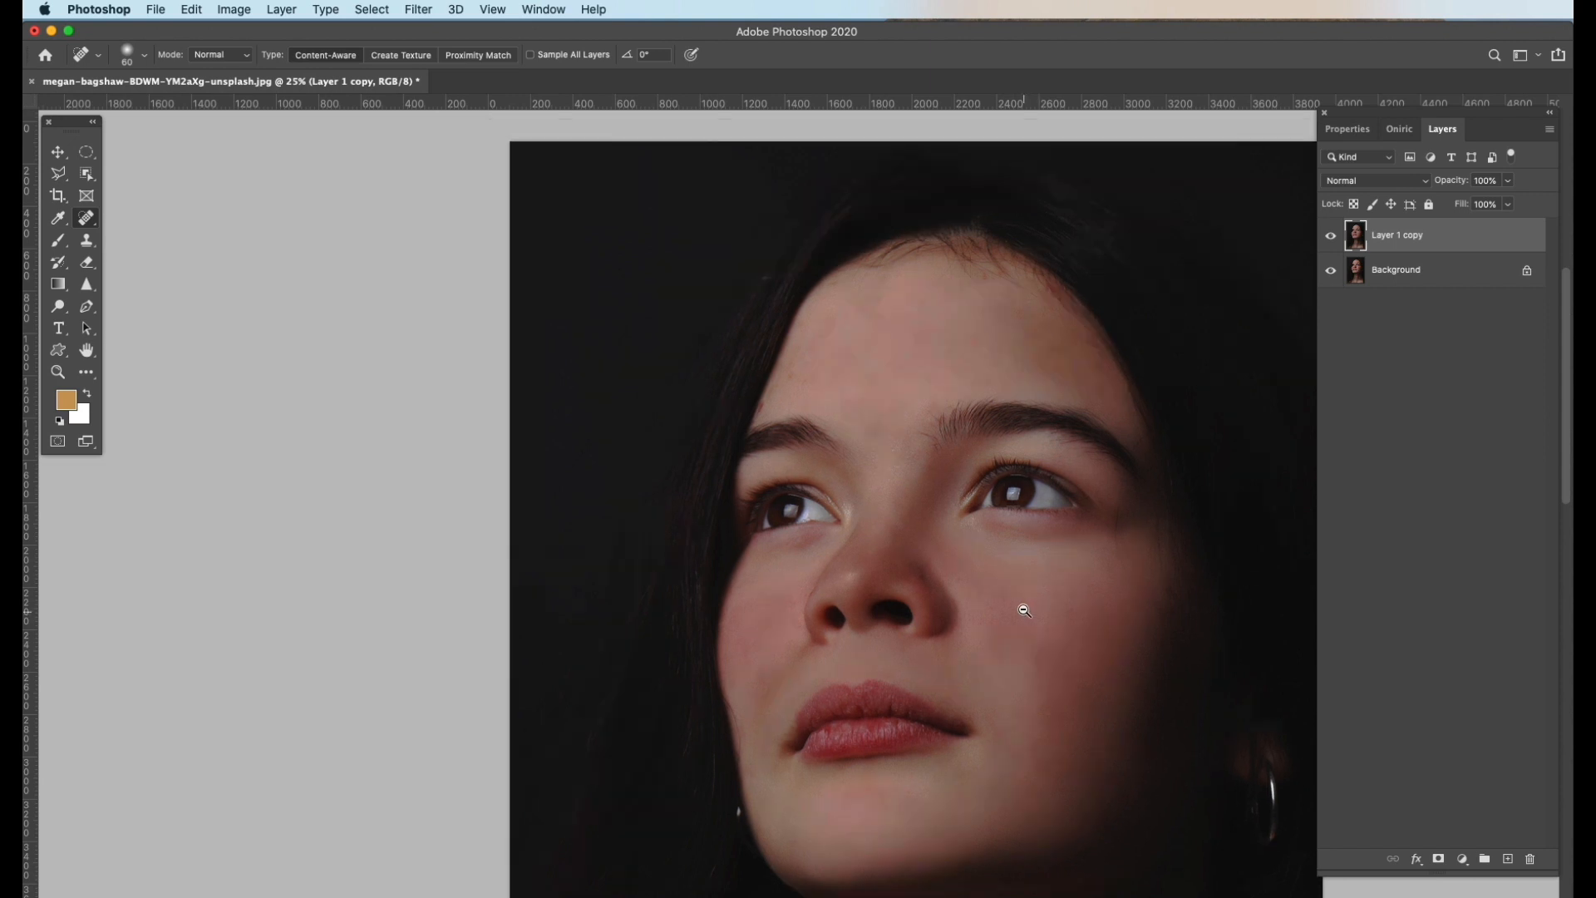
left_click(1026, 613, "alt")
left_click(881, 437, "super")
left_click(1330, 237)
left_click(1330, 238)
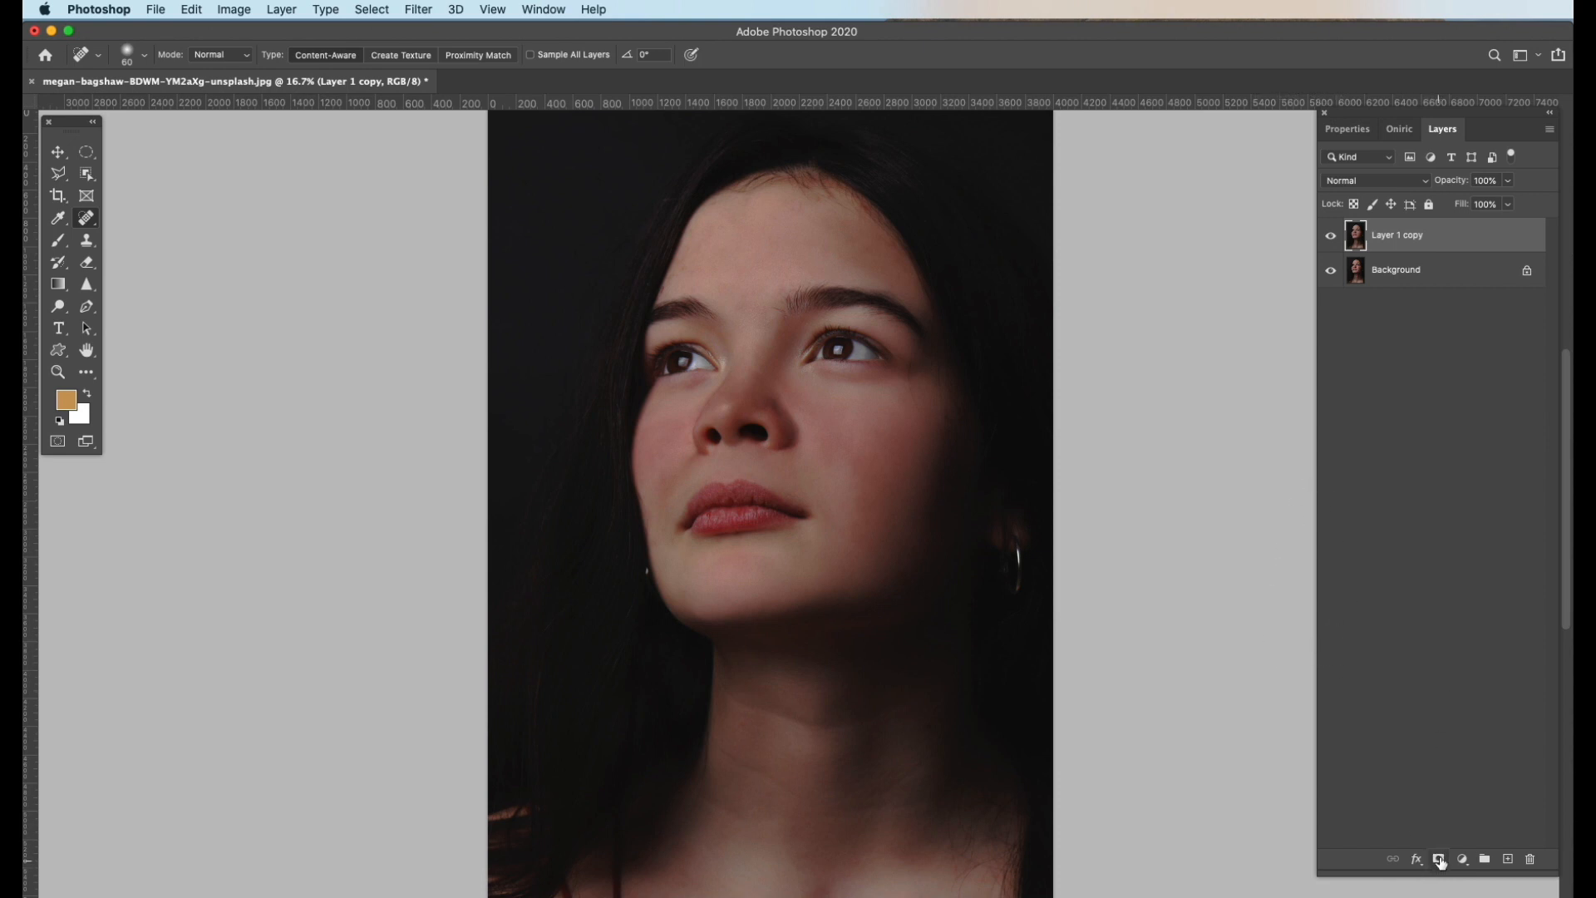
Add a Hue/Saturation adjustment layer above the merged retouch and set it to edit the Reds
left_click(1463, 859)
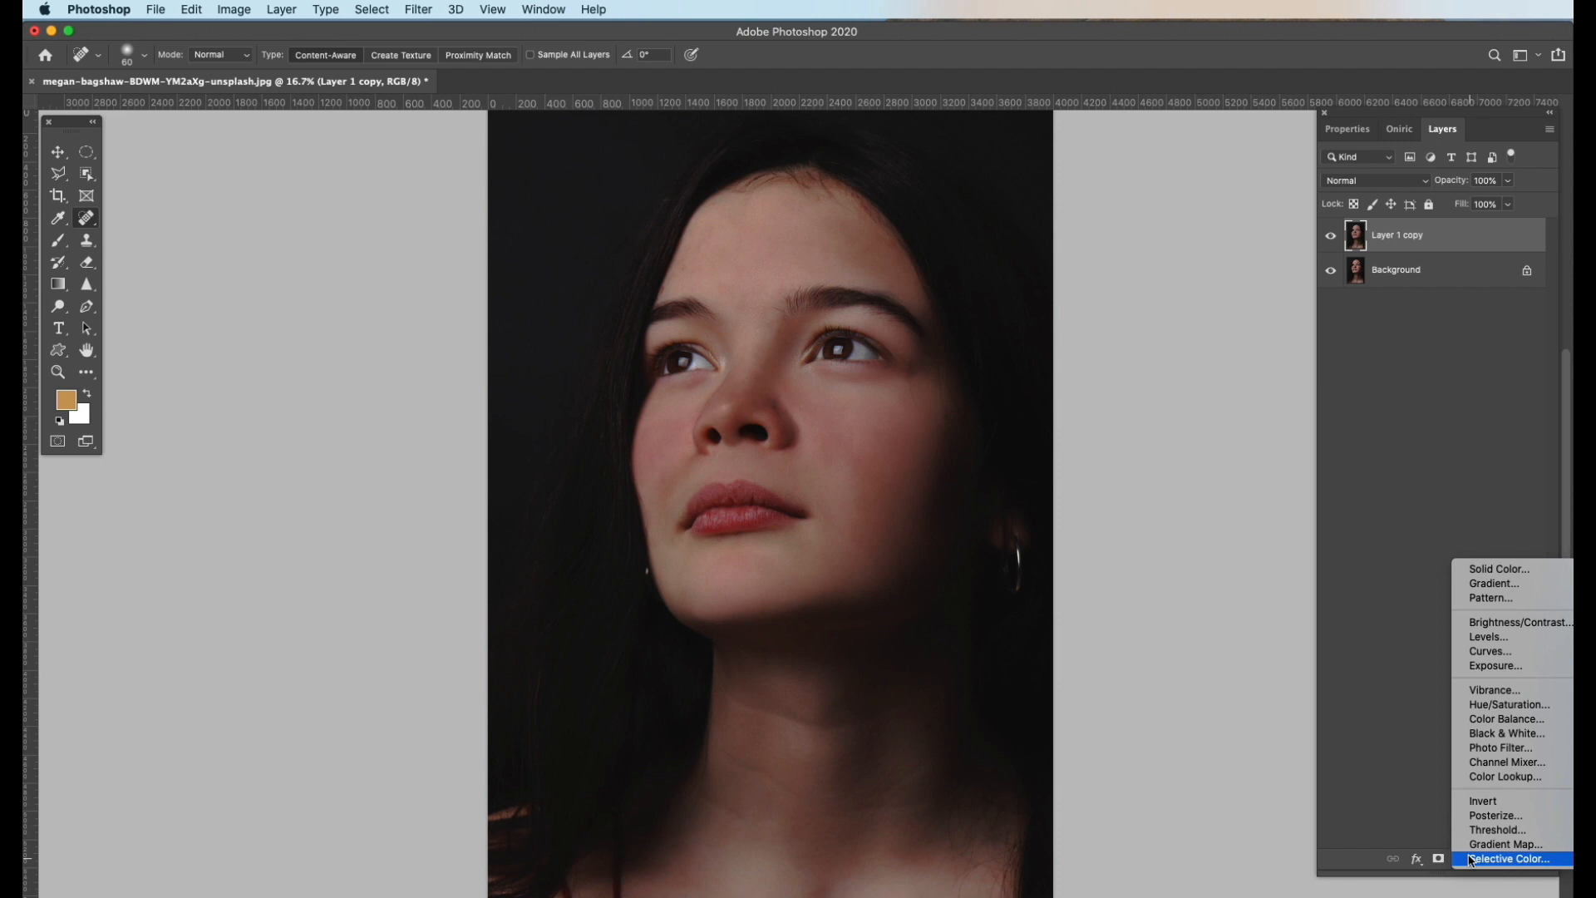
left_click(1485, 704)
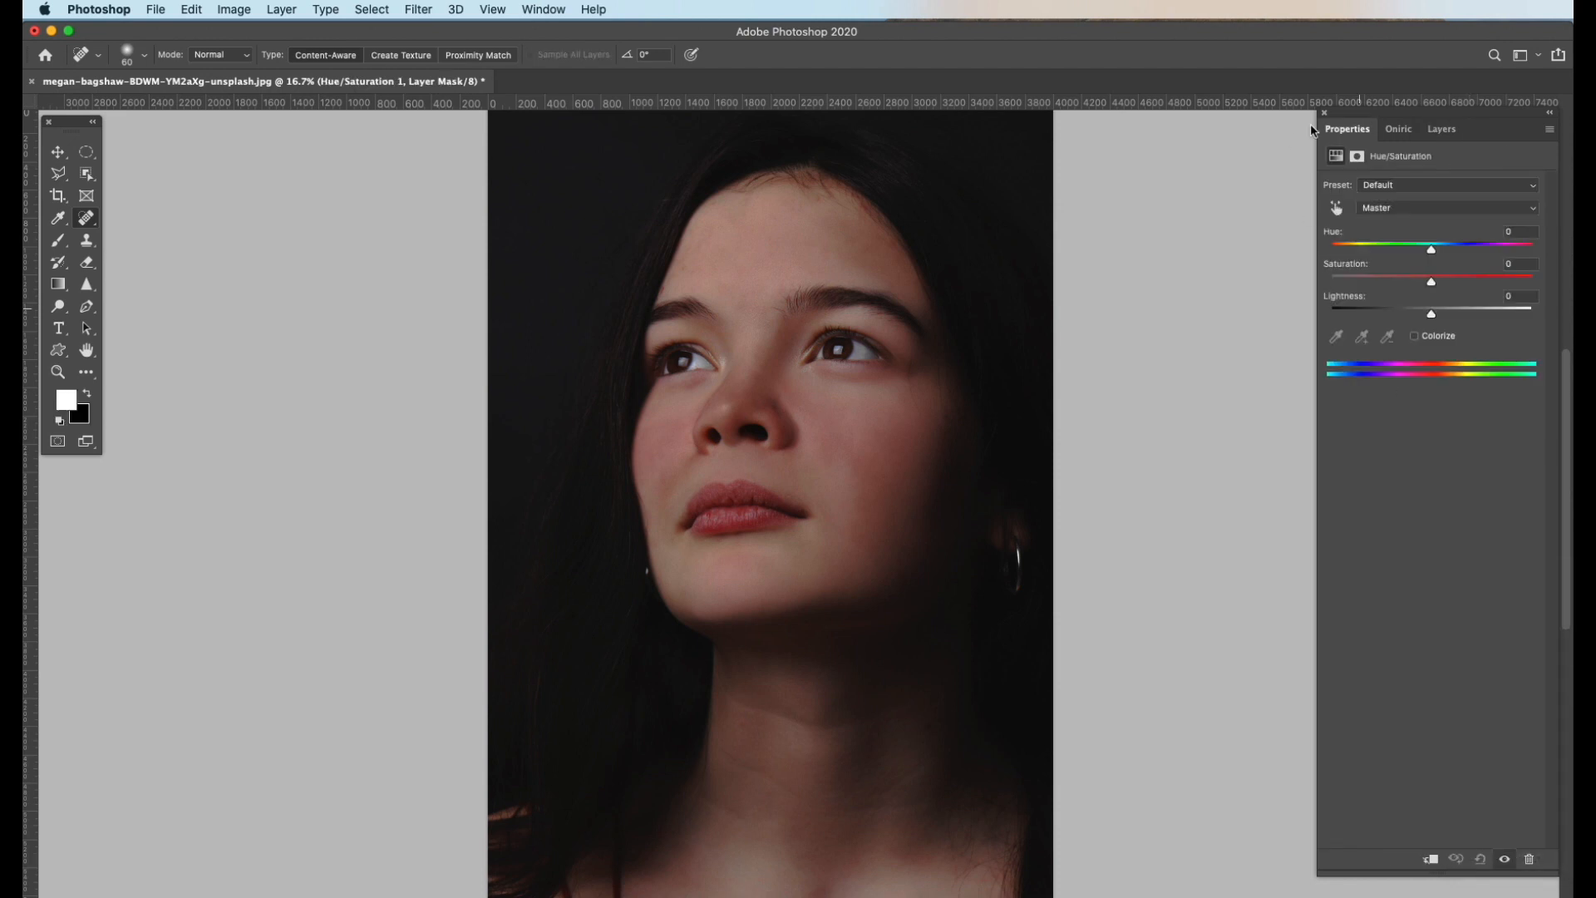
left_click(832, 425)
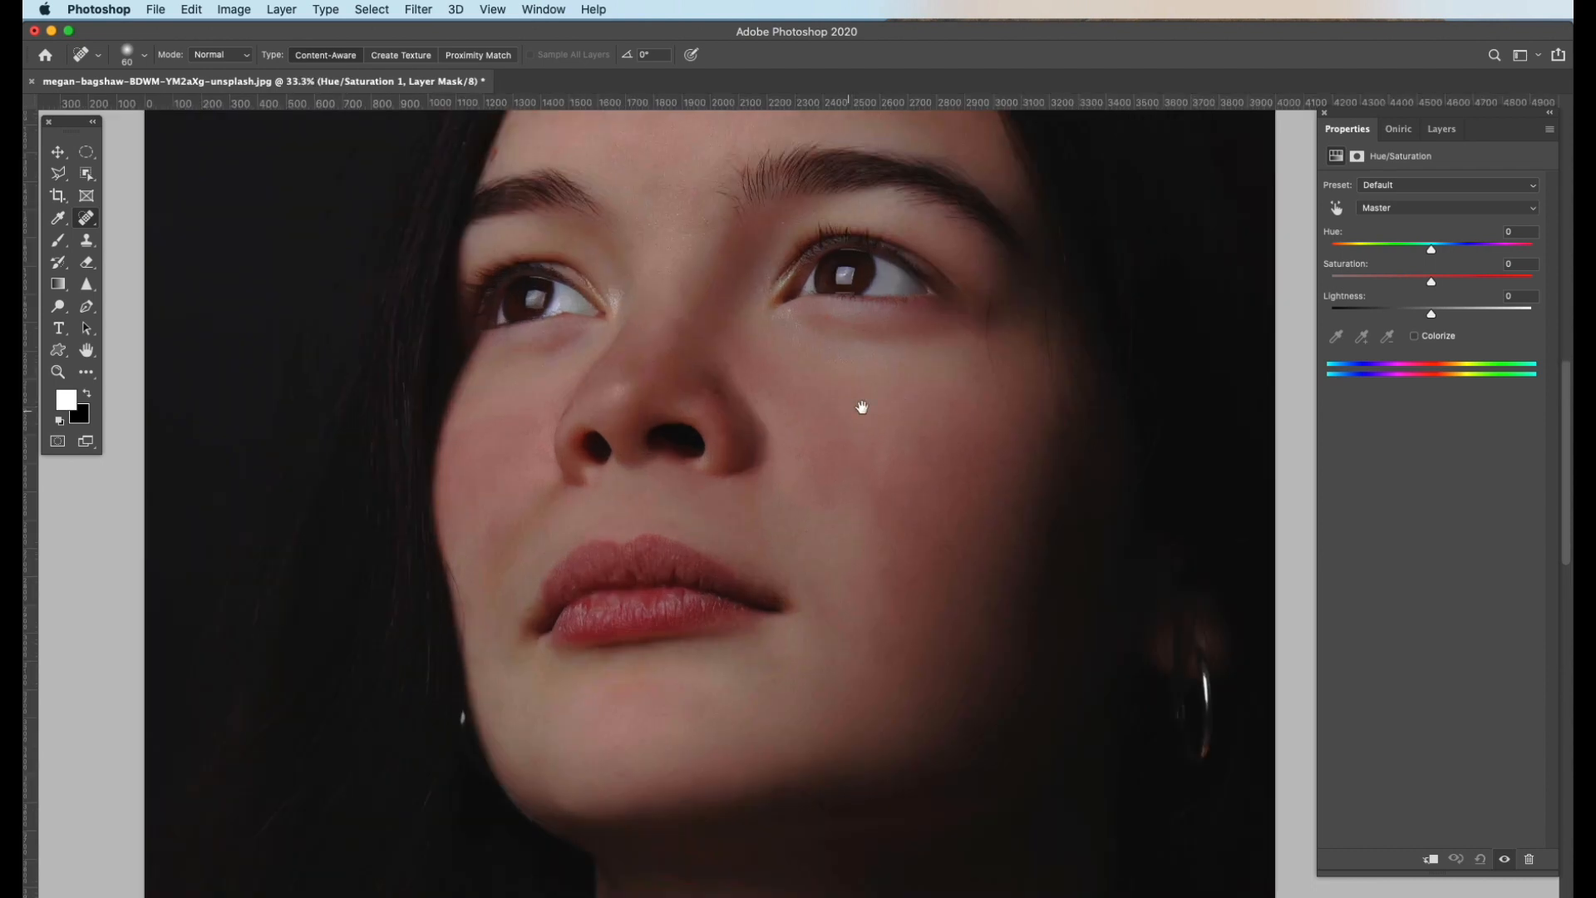
left_click(1529, 214)
left_click(1373, 223)
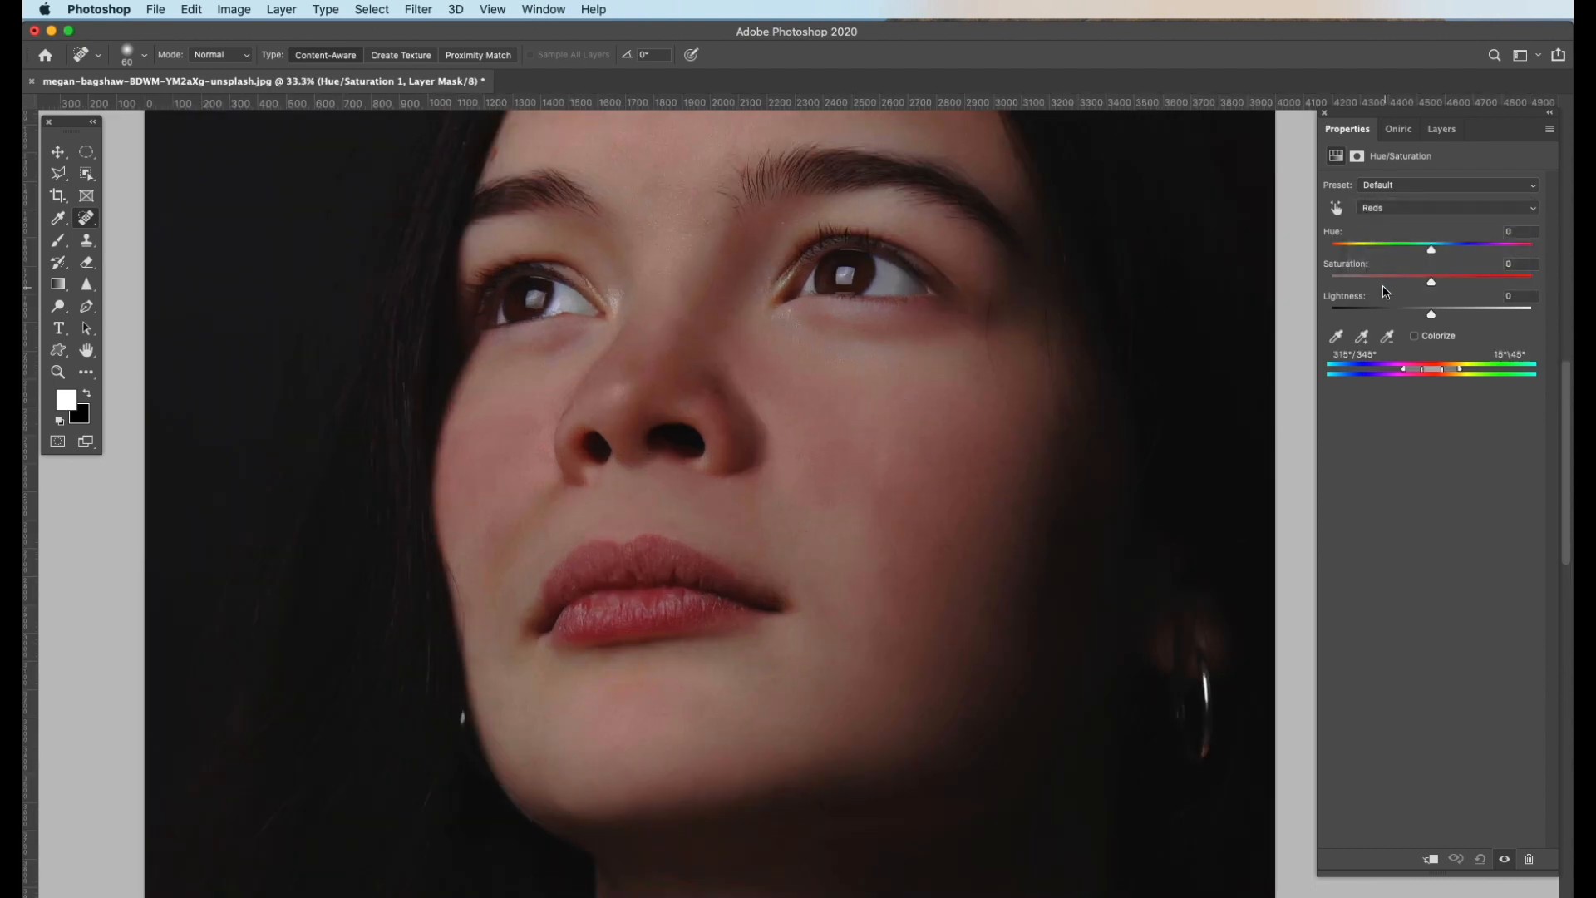
Sample the reddened skin on the shadow-side cheek to target the Reds range of the Hue/Saturation adjustment
left_click(1337, 339)
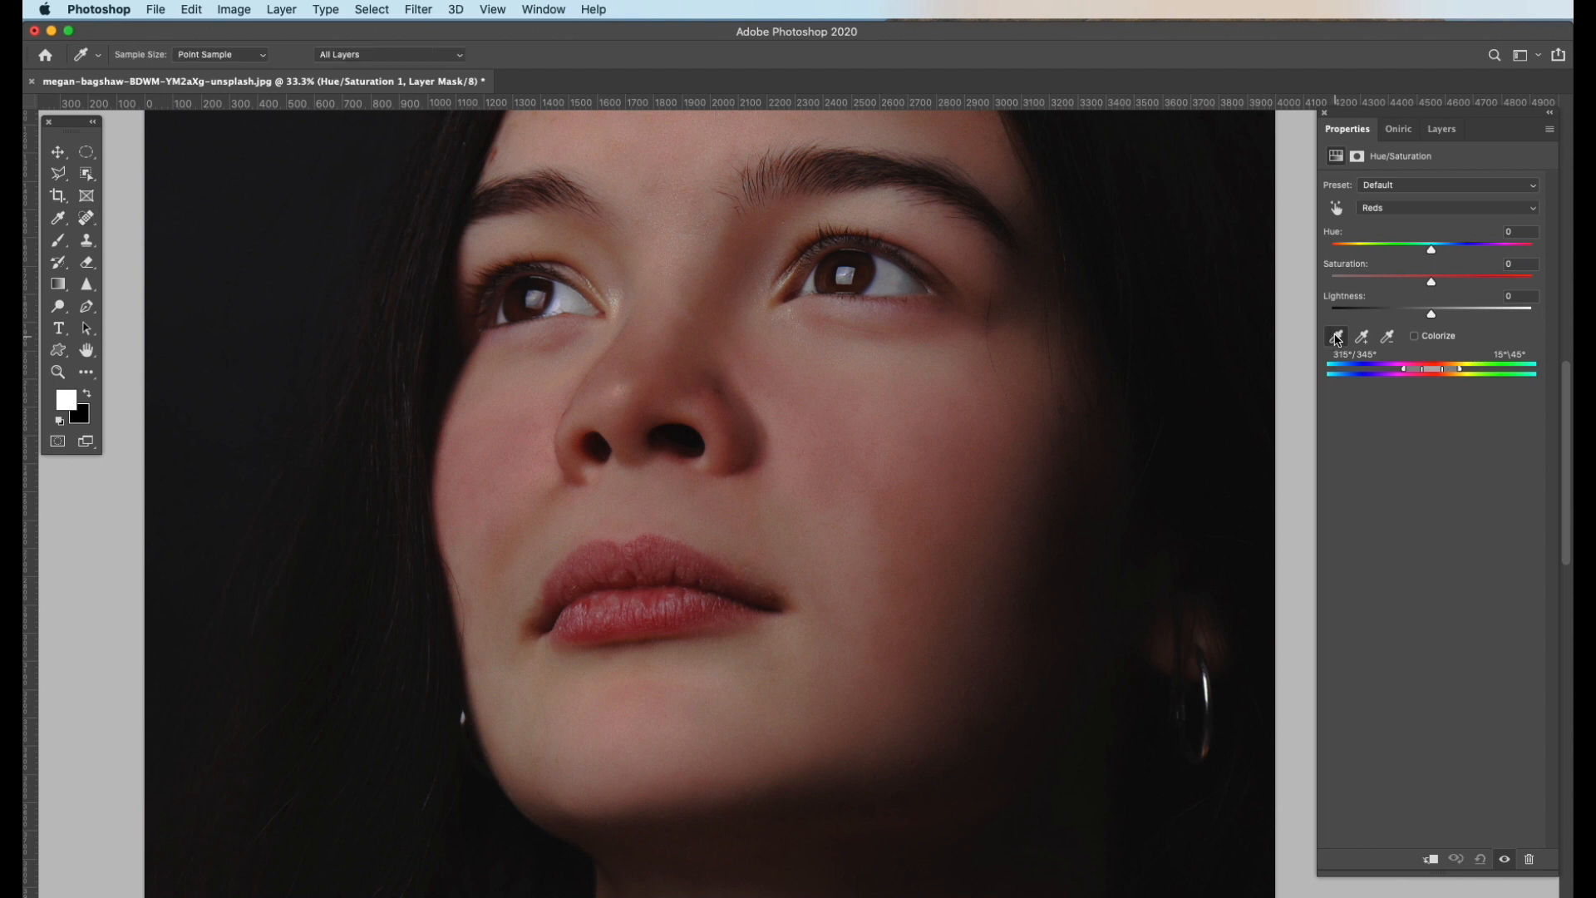
left_click(828, 434)
left_click(914, 518)
left_click(919, 518)
left_click(919, 519)
Refine the Reds range by sampling the cheek and nose with saturation at +55, and reduce the Reds saturation to -48
left_click_drag(1436, 285, 1486, 281)
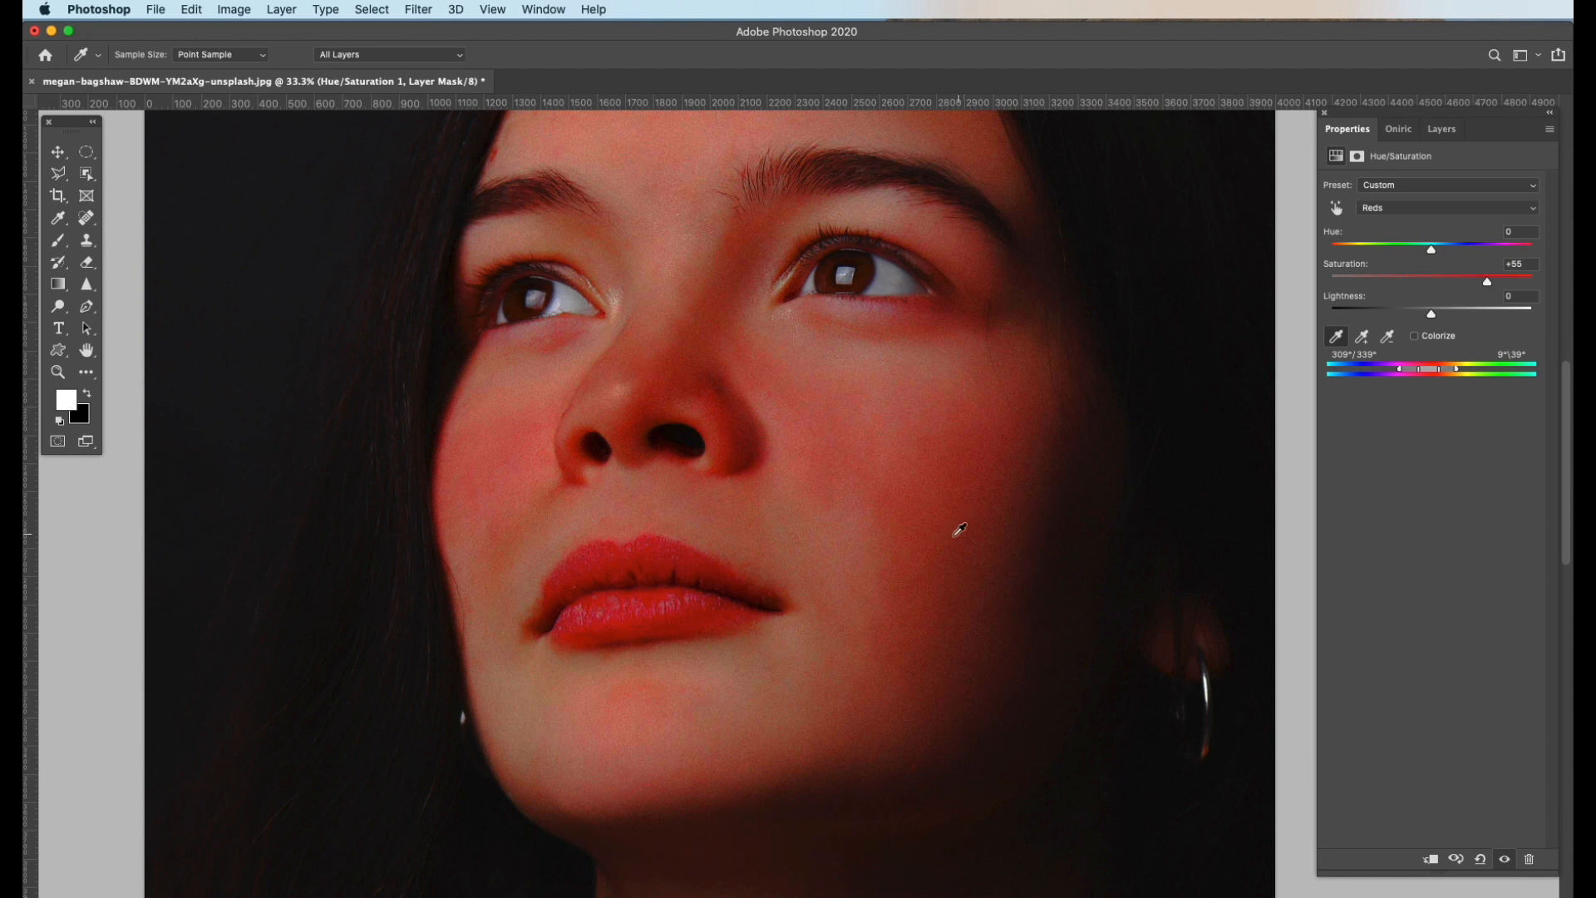
left_click(946, 596)
left_click(755, 239)
left_click(654, 394)
left_click_drag(1484, 284, 1403, 287)
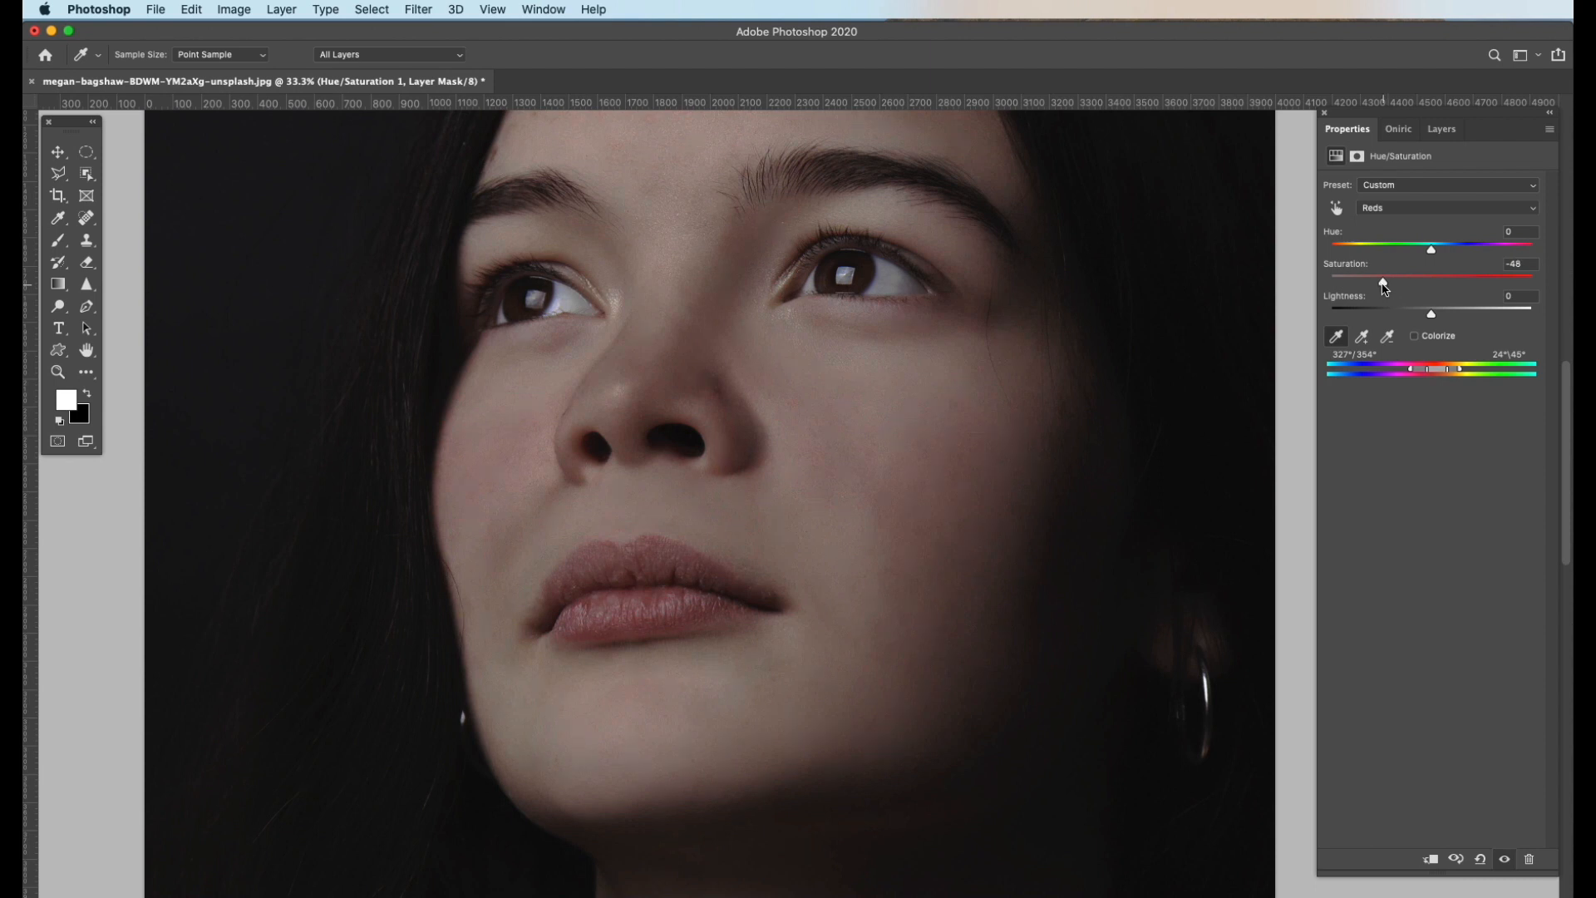
Adjust the Reds range of the Hue/Saturation adjustment to saturation -30 and lightness +8
left_click_drag(1383, 289, 1379, 290)
left_click(941, 476, "alt")
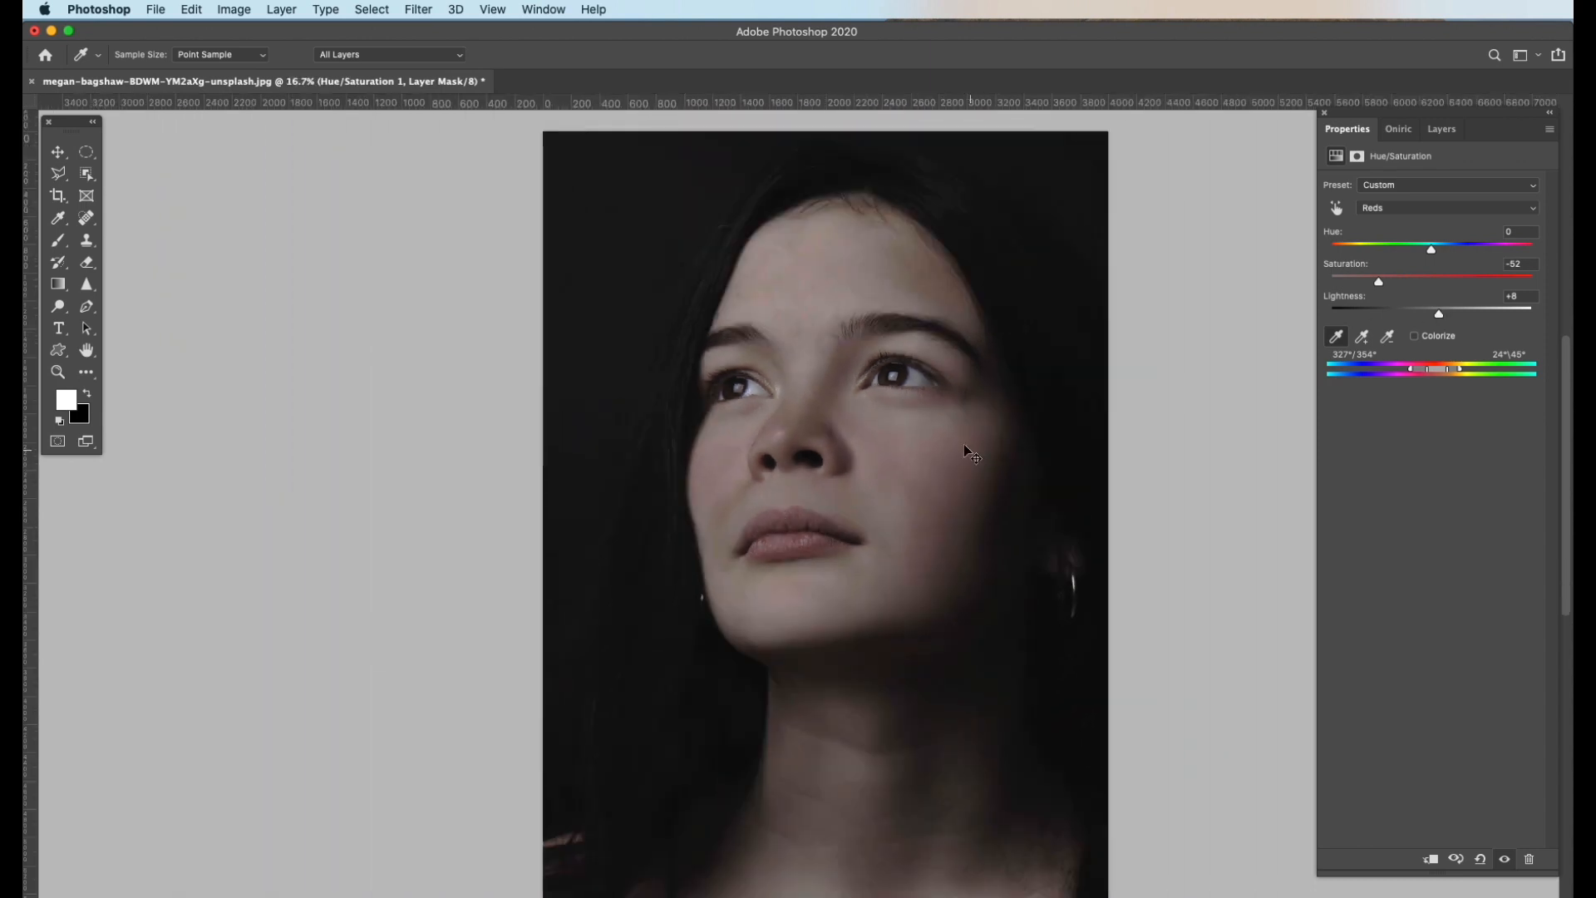
left_click(916, 434, "super")
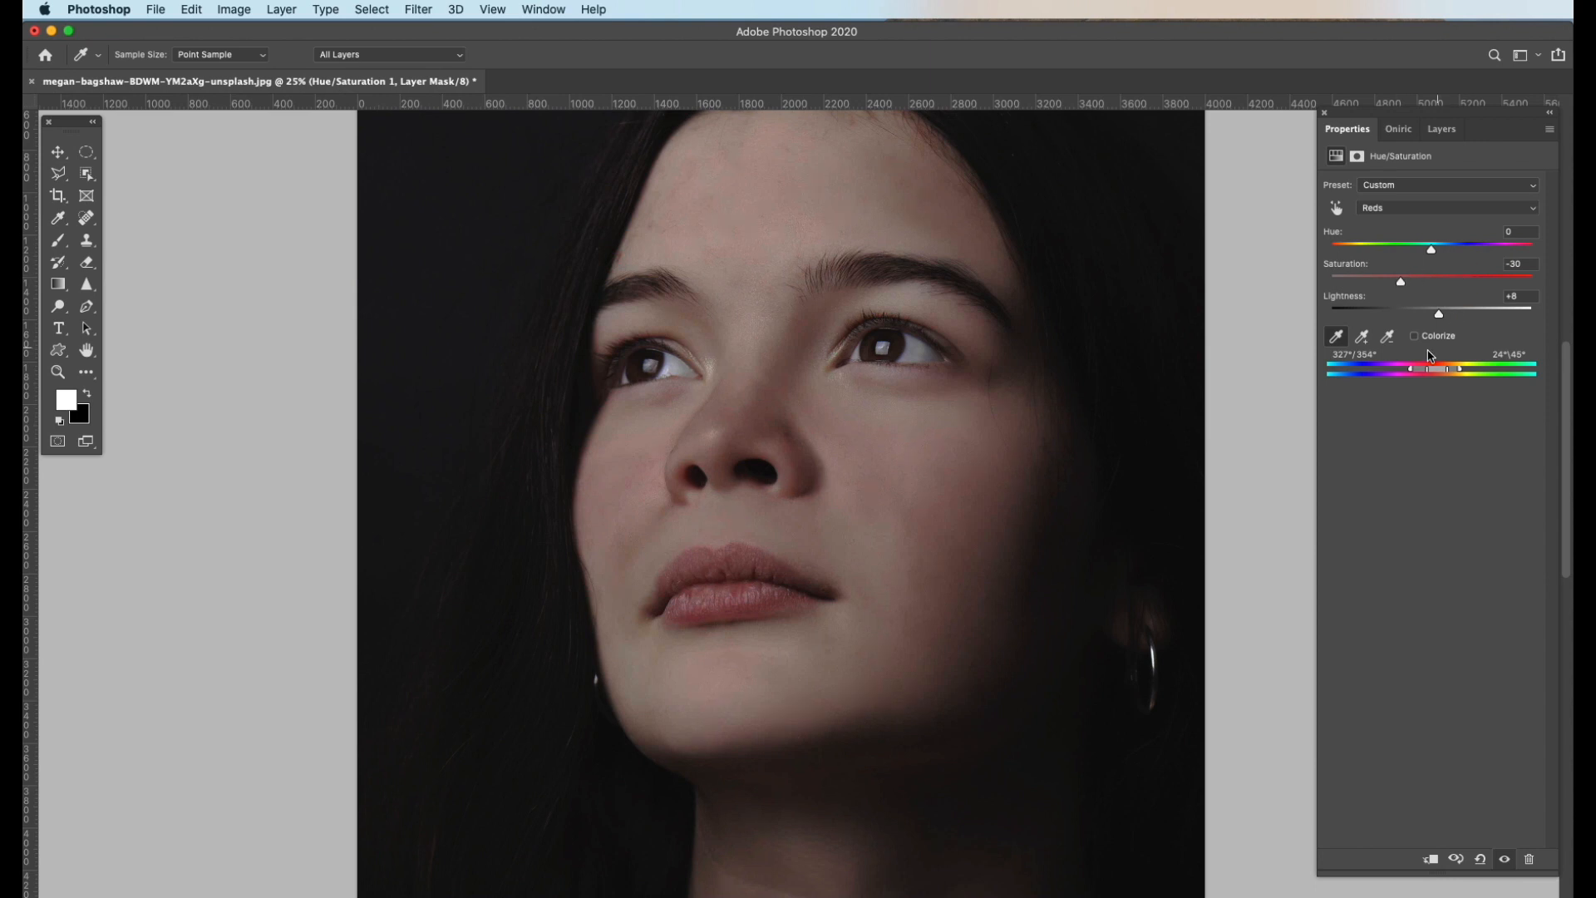
Invert the Hue/Saturation layer mask to hide the adjustment, and ready a white brush at 18% opacity
left_click(1358, 157)
key("j")
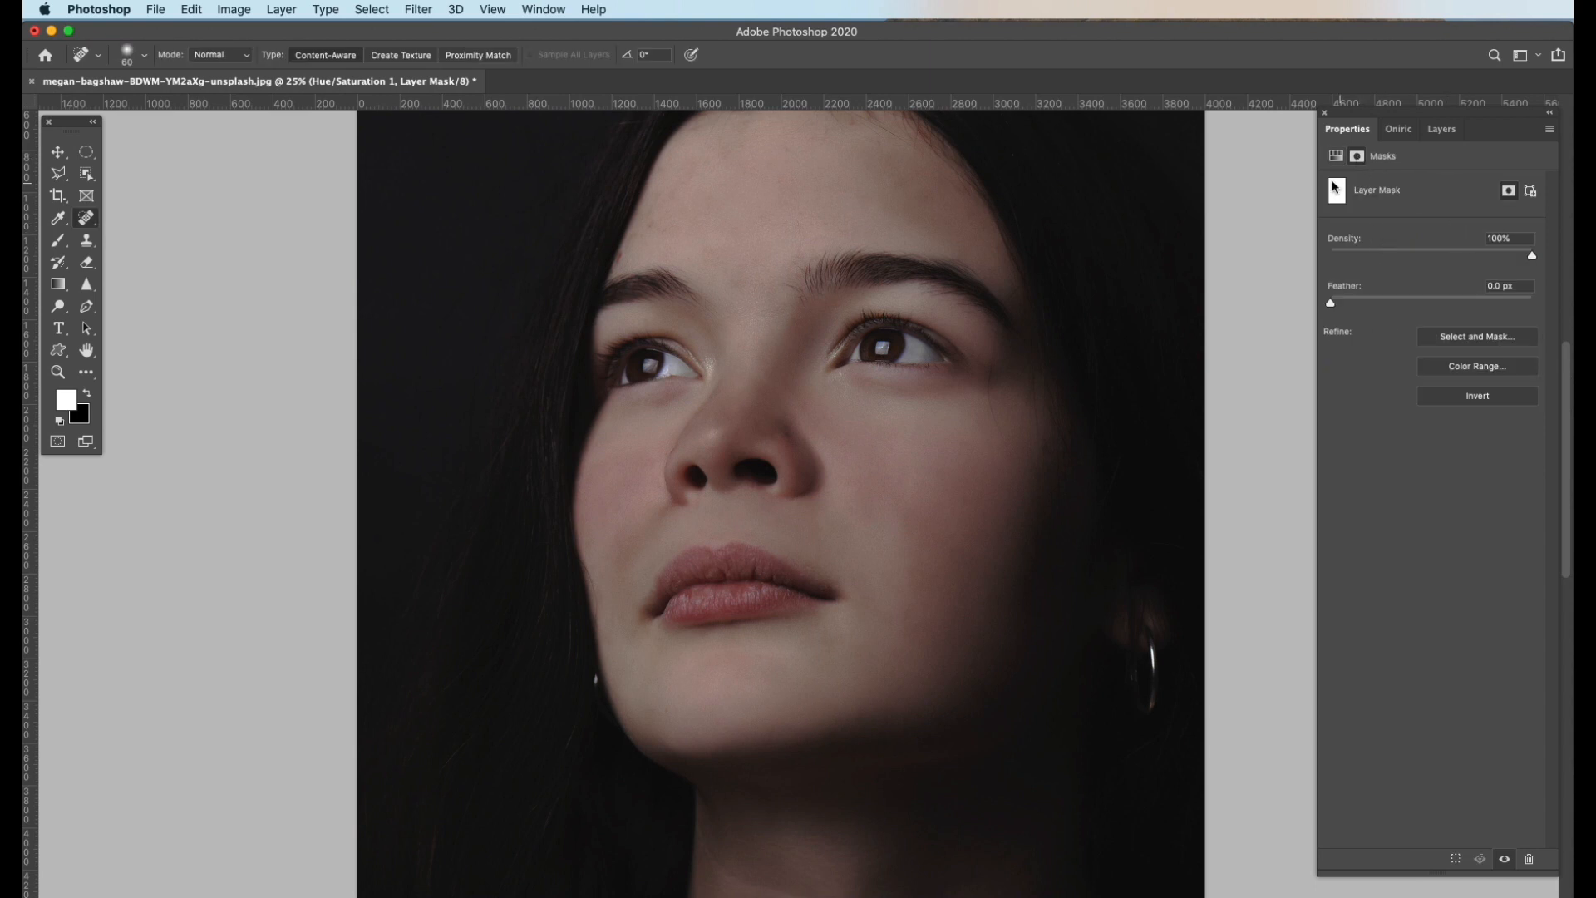
left_click(1476, 398)
left_click(58, 240)
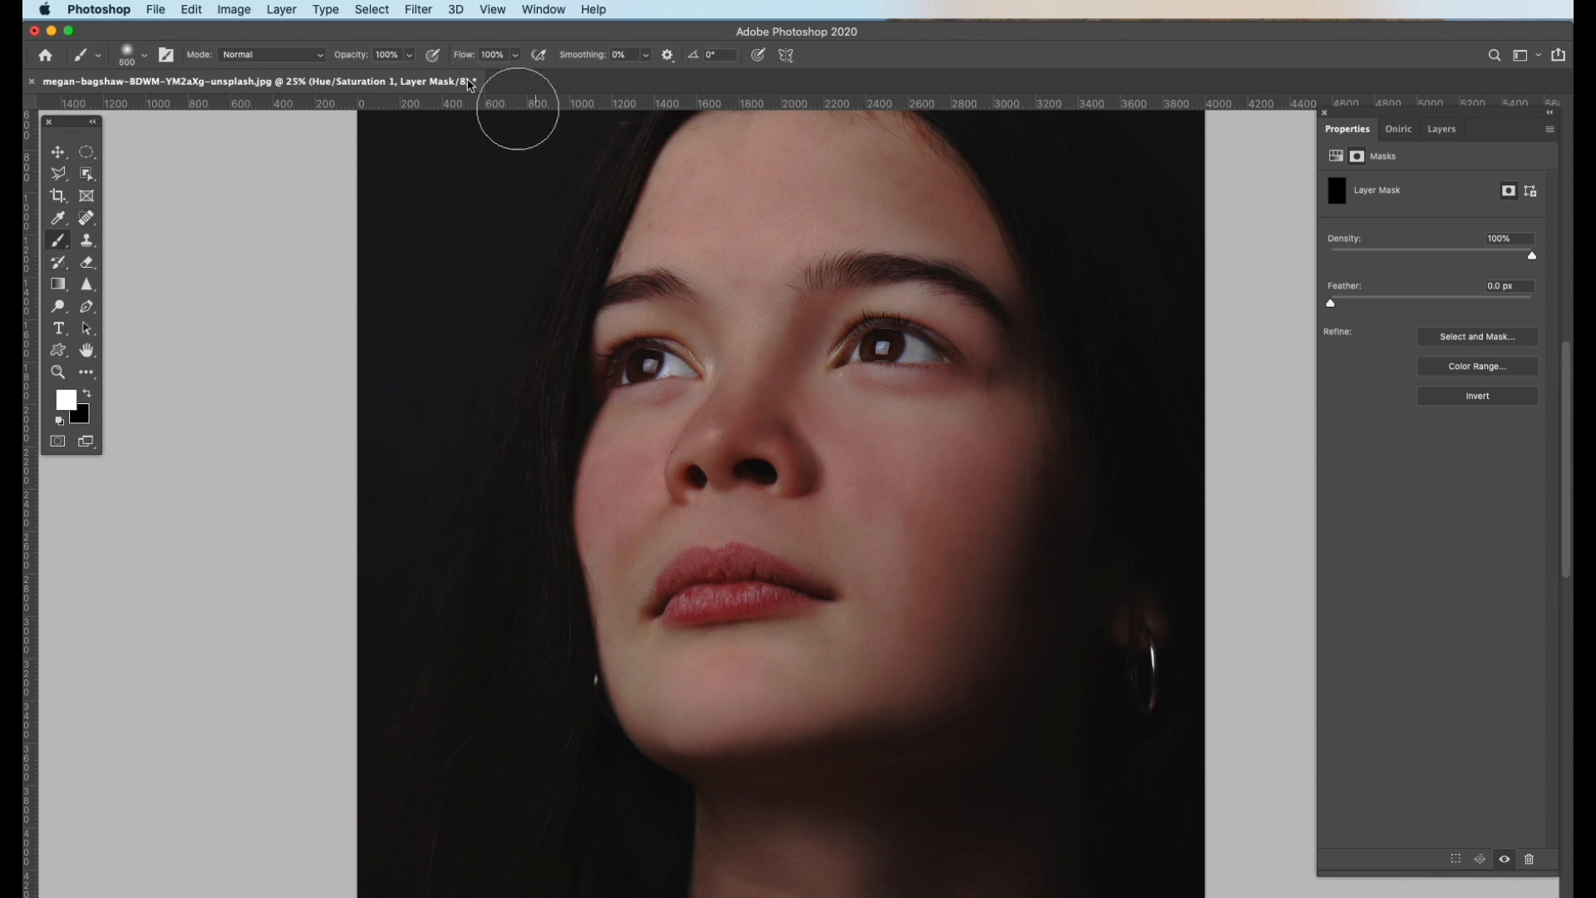
left_click(409, 55)
left_click_drag(410, 81, 352, 89)
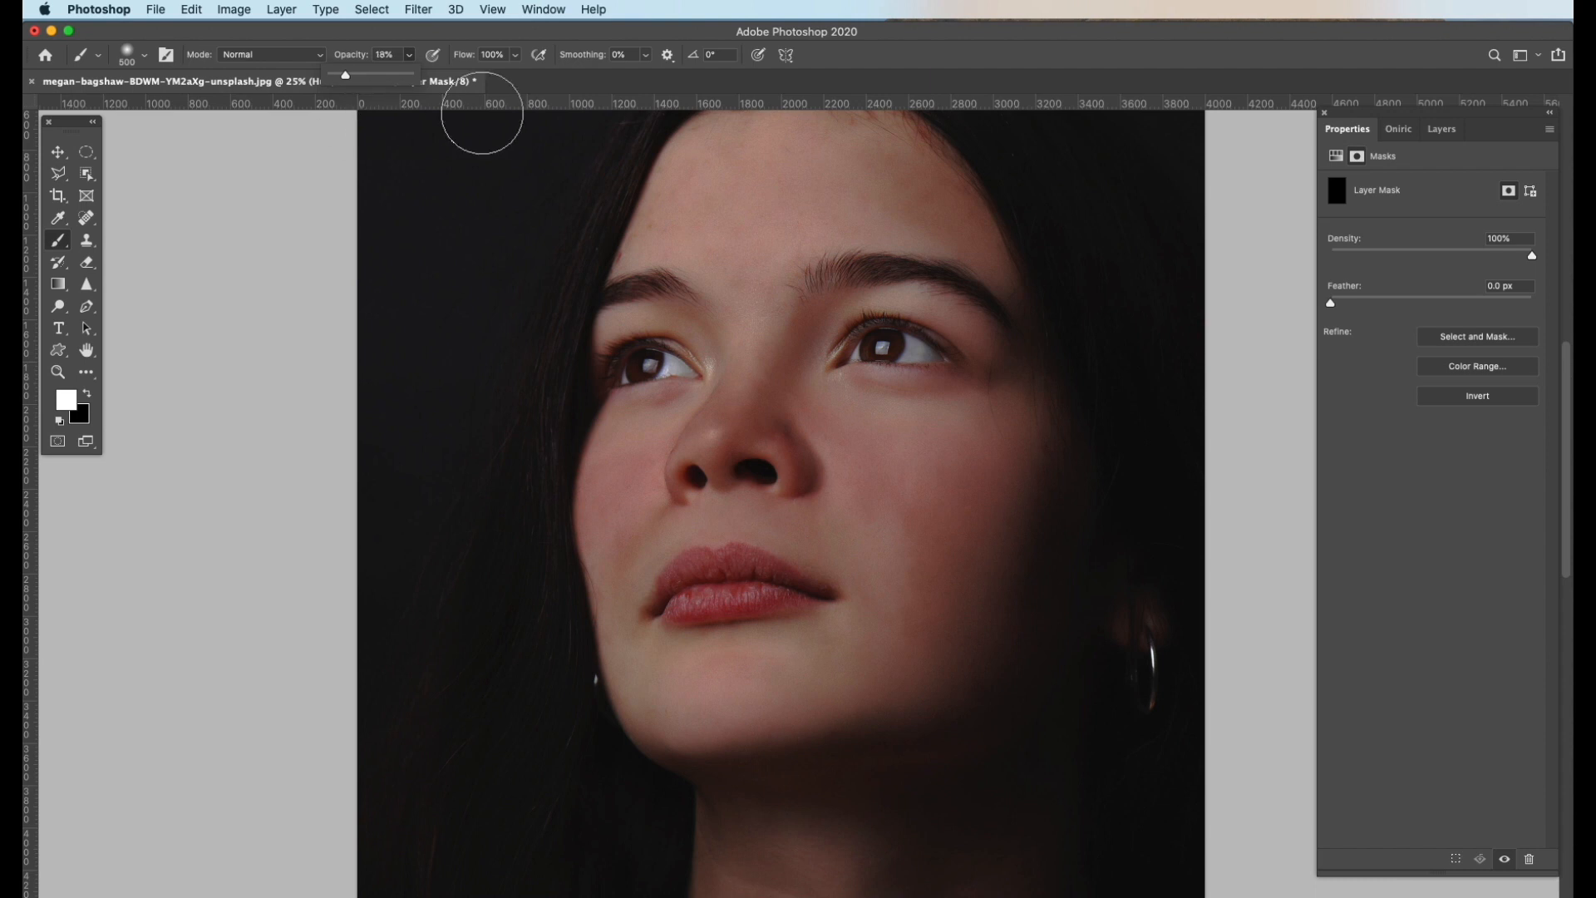
Paint white on the Hue/Saturation mask over the reddened cheeks and nose, varying the brush size down to 200
key("bracketright")
key("bracketright")
key("bracketright")
mouse_move(940, 557)
left_mouse_down()
mouse_move(937, 612)
mouse_move(947, 525)
mouse_move(949, 661)
mouse_move(955, 497)
mouse_move(951, 546)
mouse_move(1008, 514)
mouse_move(1022, 450)
mouse_move(1006, 425)
mouse_move(1009, 452)
mouse_move(883, 597)
left_mouse_up()
key("bracketleft")
key("bracketleft")
key("bracketleft")
key("bracketleft")
key("bracketleft")
key("bracketleft")
key("bracketleft")
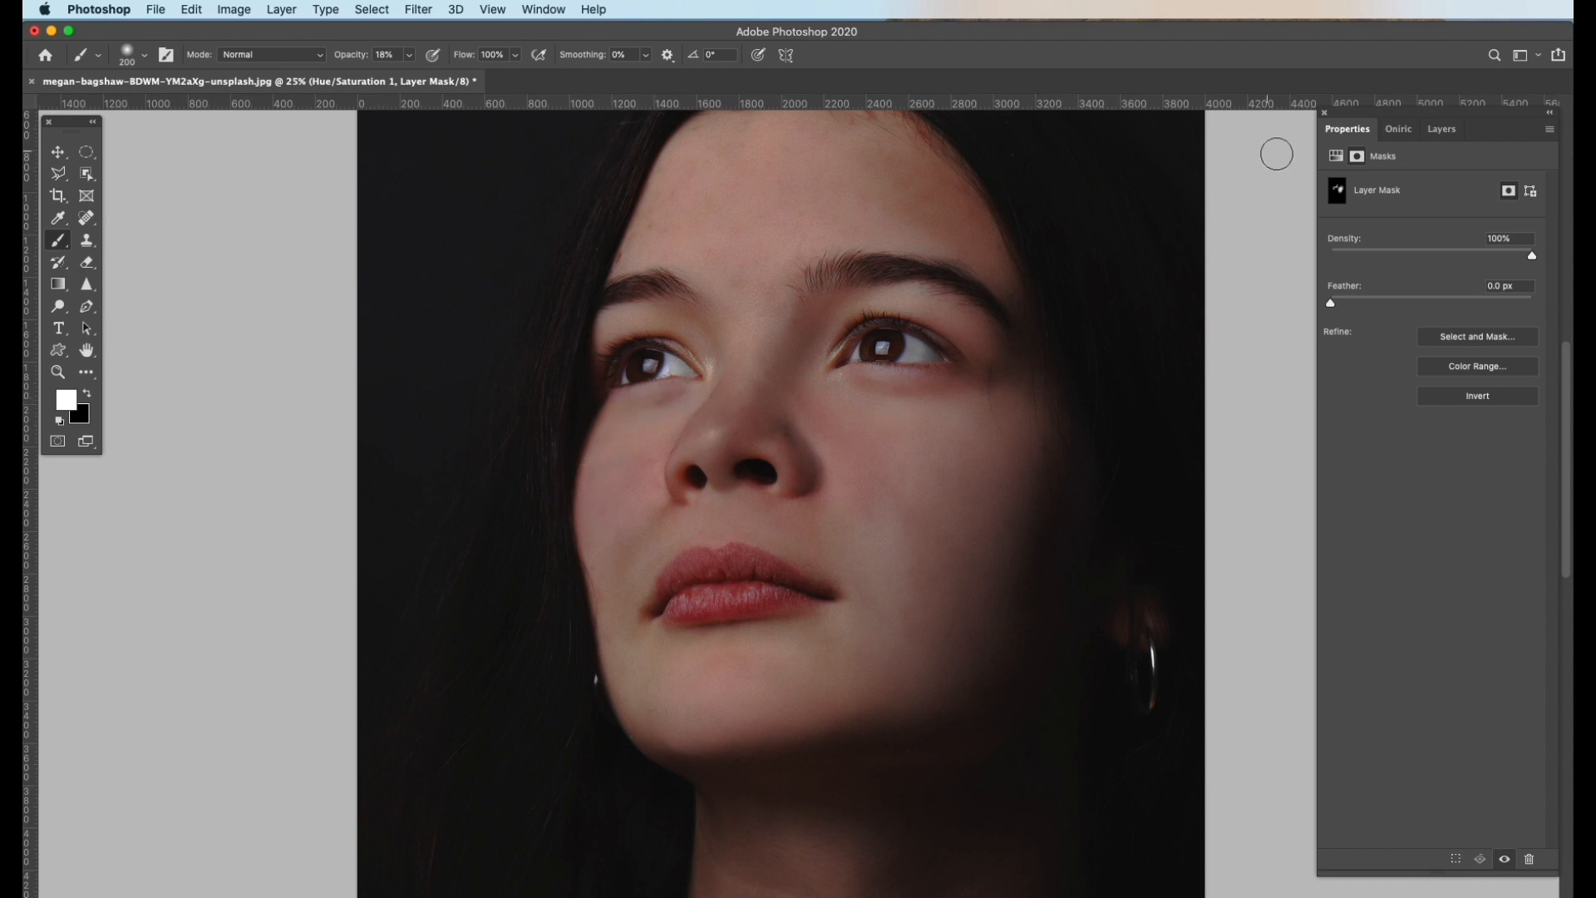
Extend the redness reduction over the face, neck and chest by painting the mask with a size 500 brush
left_click(1336, 158)
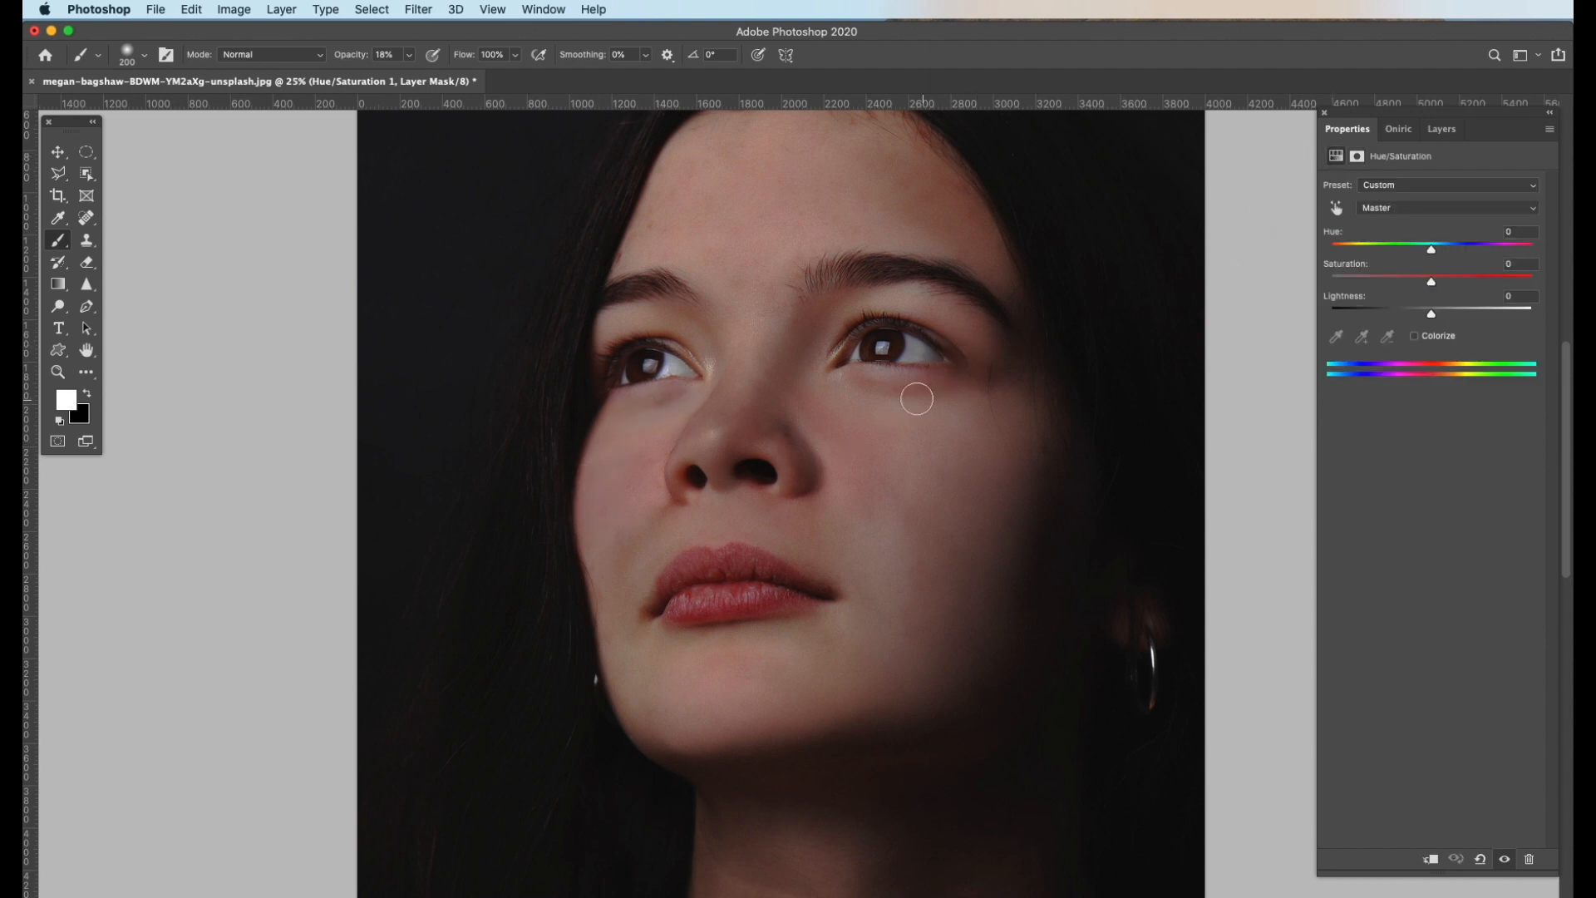
right_click(870, 417)
left_click(838, 459)
key("bracketright")
key("bracketright")
key("bracketright")
key("bracketright")
key("super+minus")
key("super+plus")
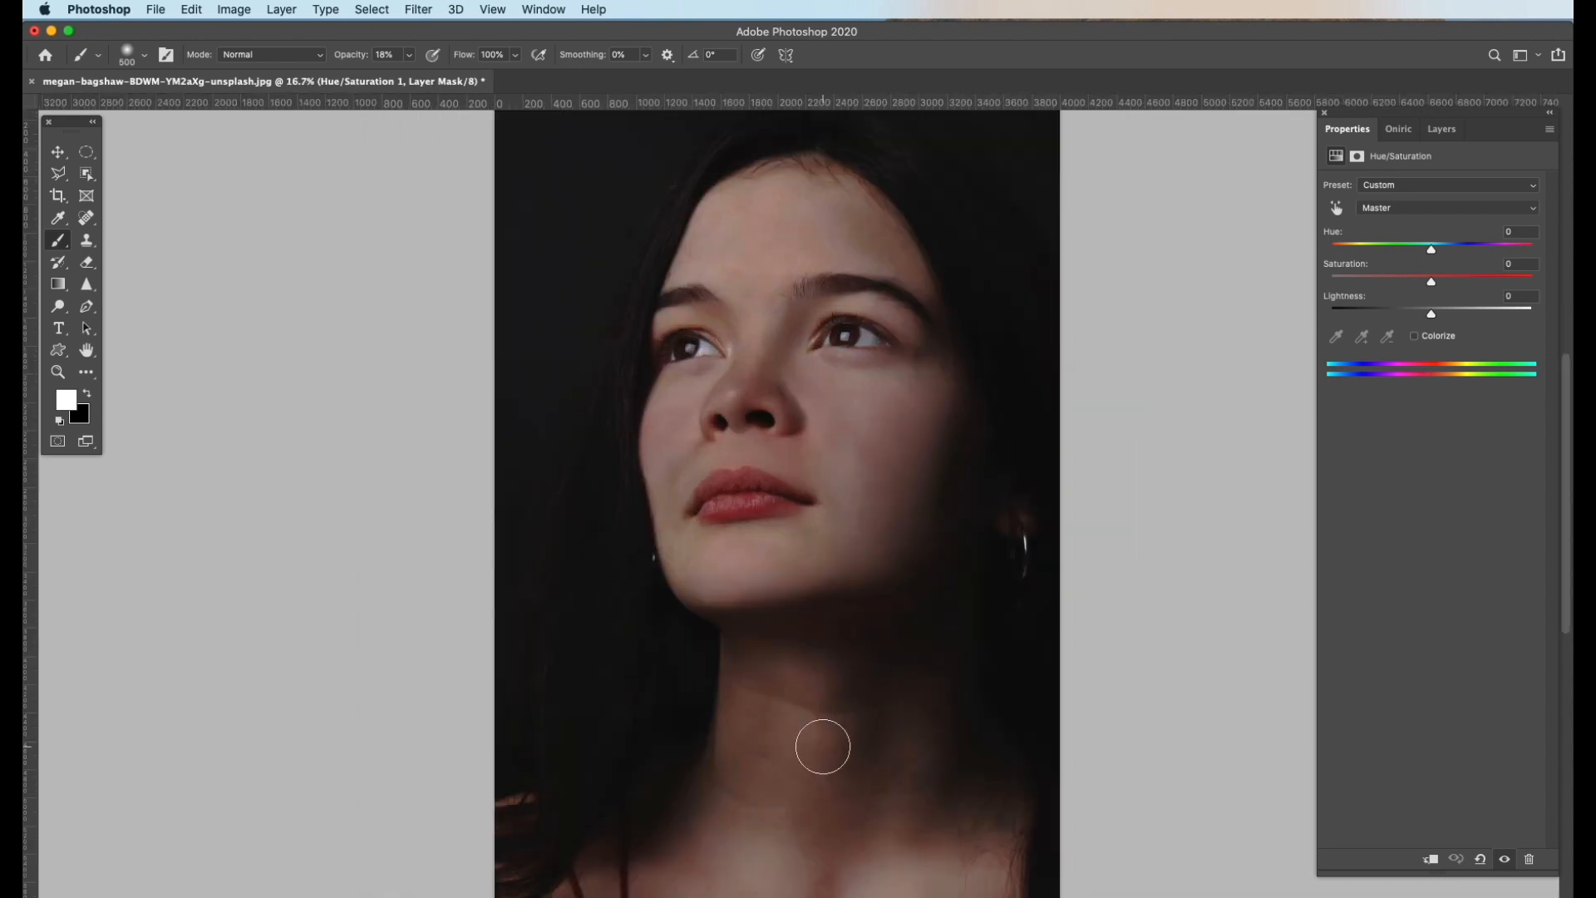
left_click_drag(831, 766, 905, 491)
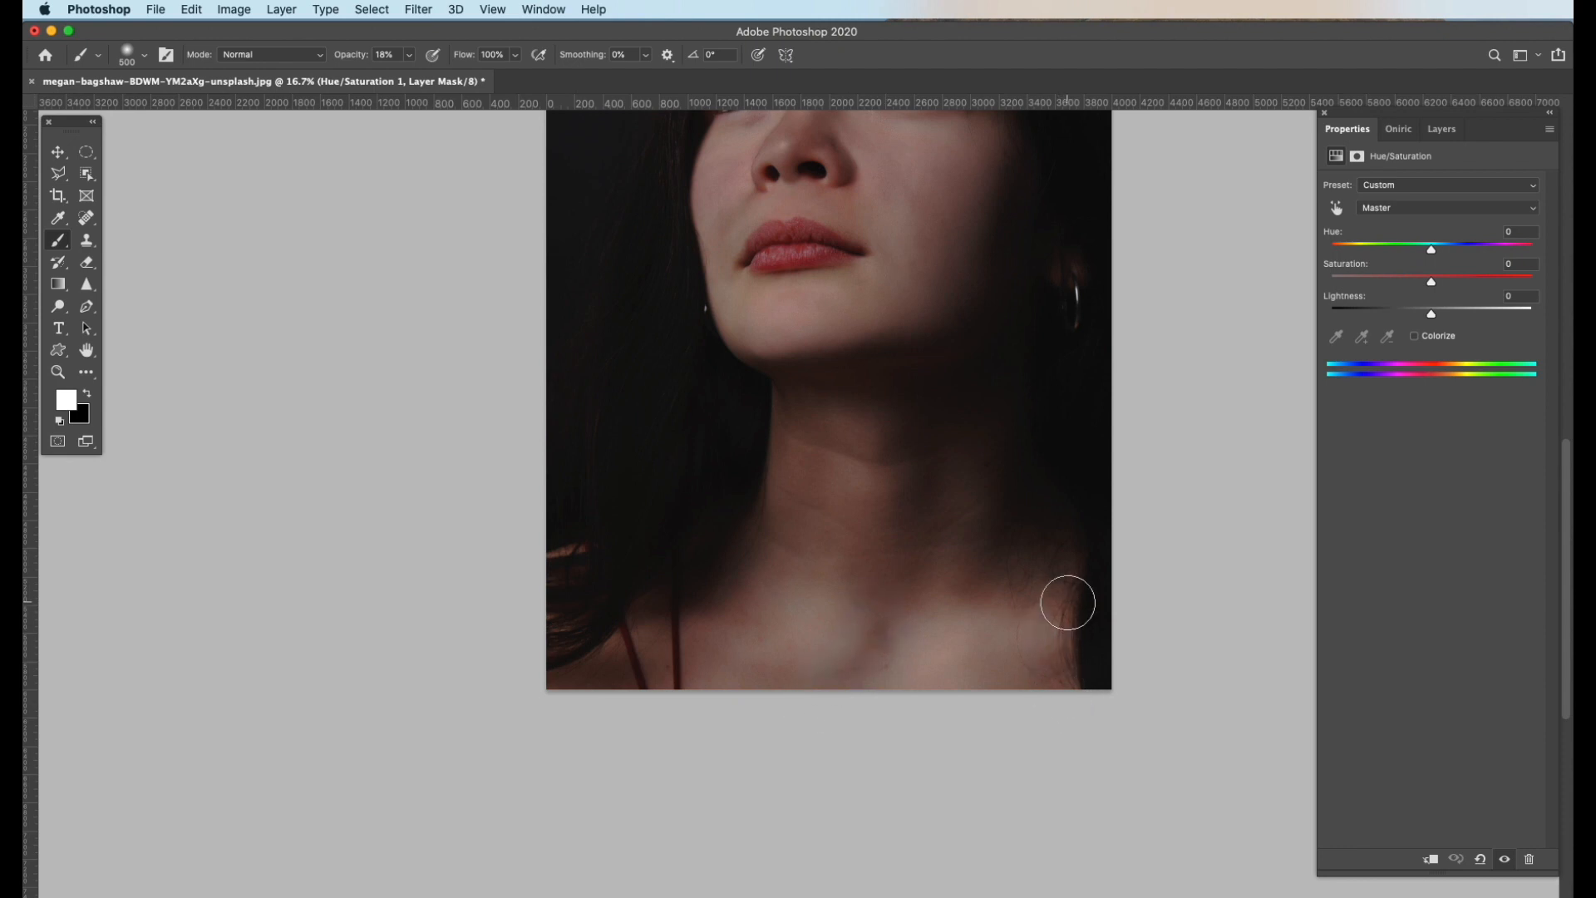
Compare the whole portrait with and without the Hue/Saturation adjustment layer
key("super+minus")
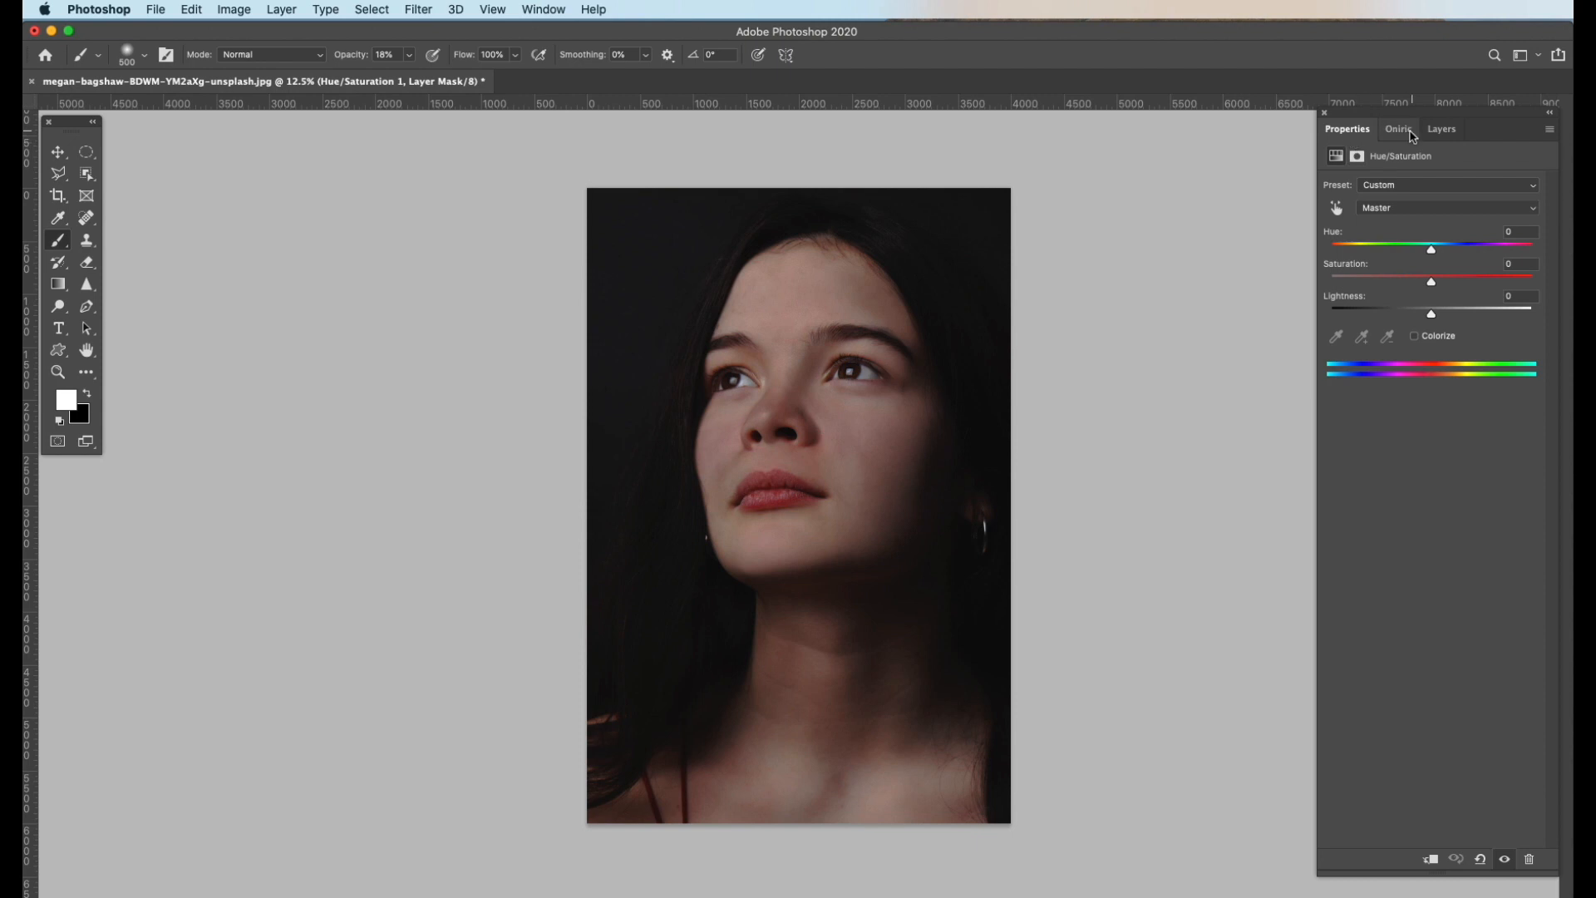
left_click(1443, 131)
left_click(1332, 239)
left_click(1331, 239)
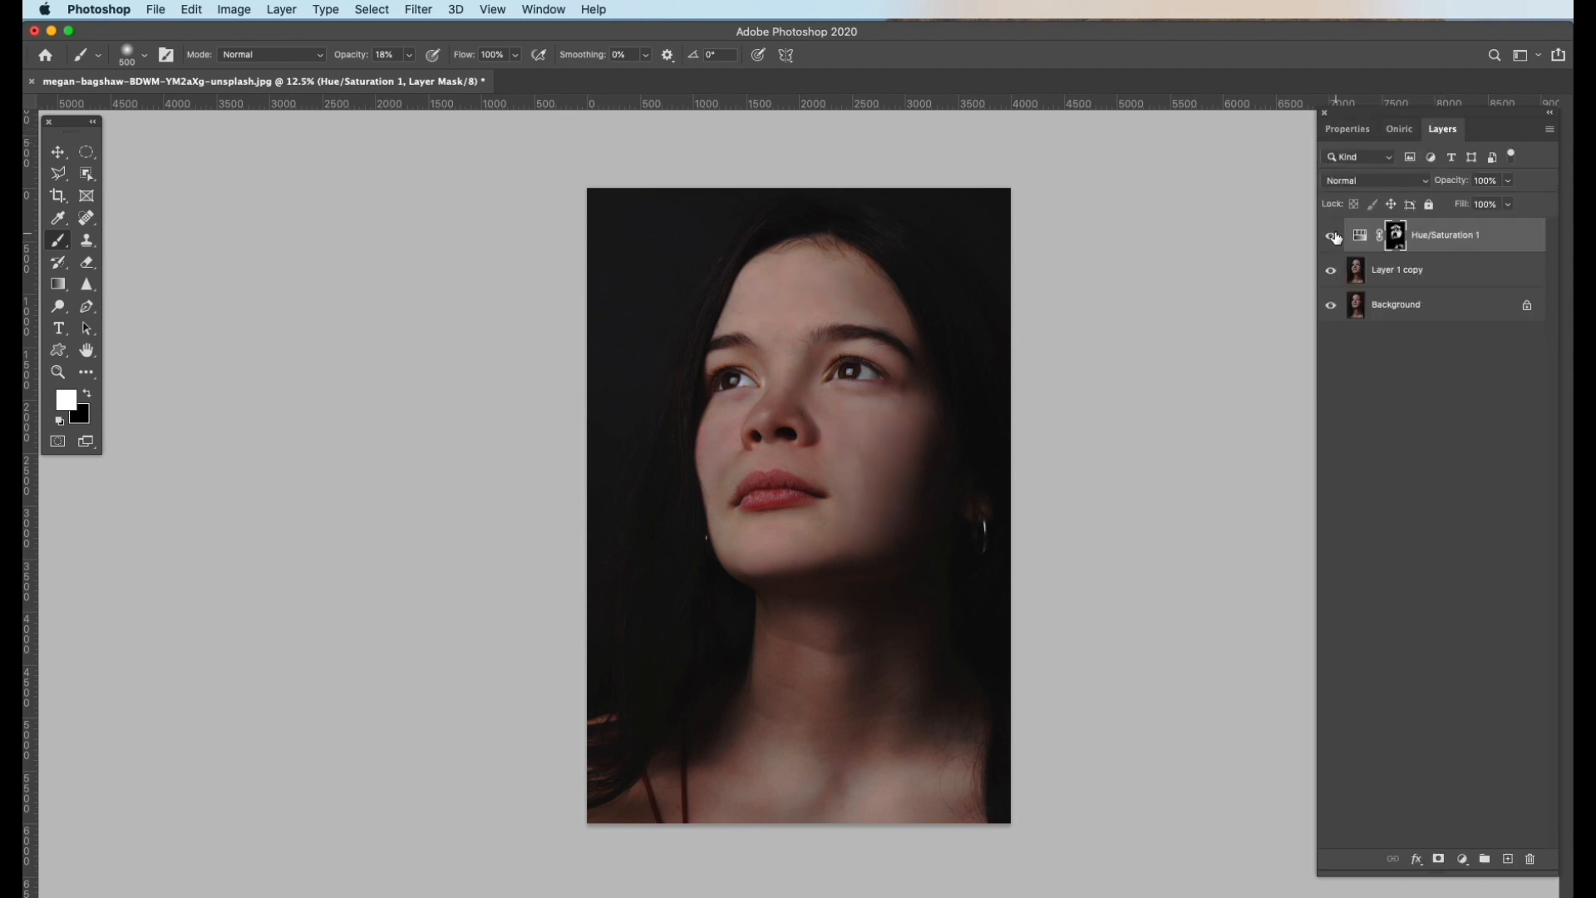
left_click(1332, 238)
left_click(1332, 238)
left_click(1333, 239)
left_click(1332, 238)
left_click(1331, 236)
left_click(1332, 237)
Lower the opacity of the Hue/Saturation adjustment layer to 86%
left_click(1504, 182)
left_click_drag(1511, 201, 1500, 203)
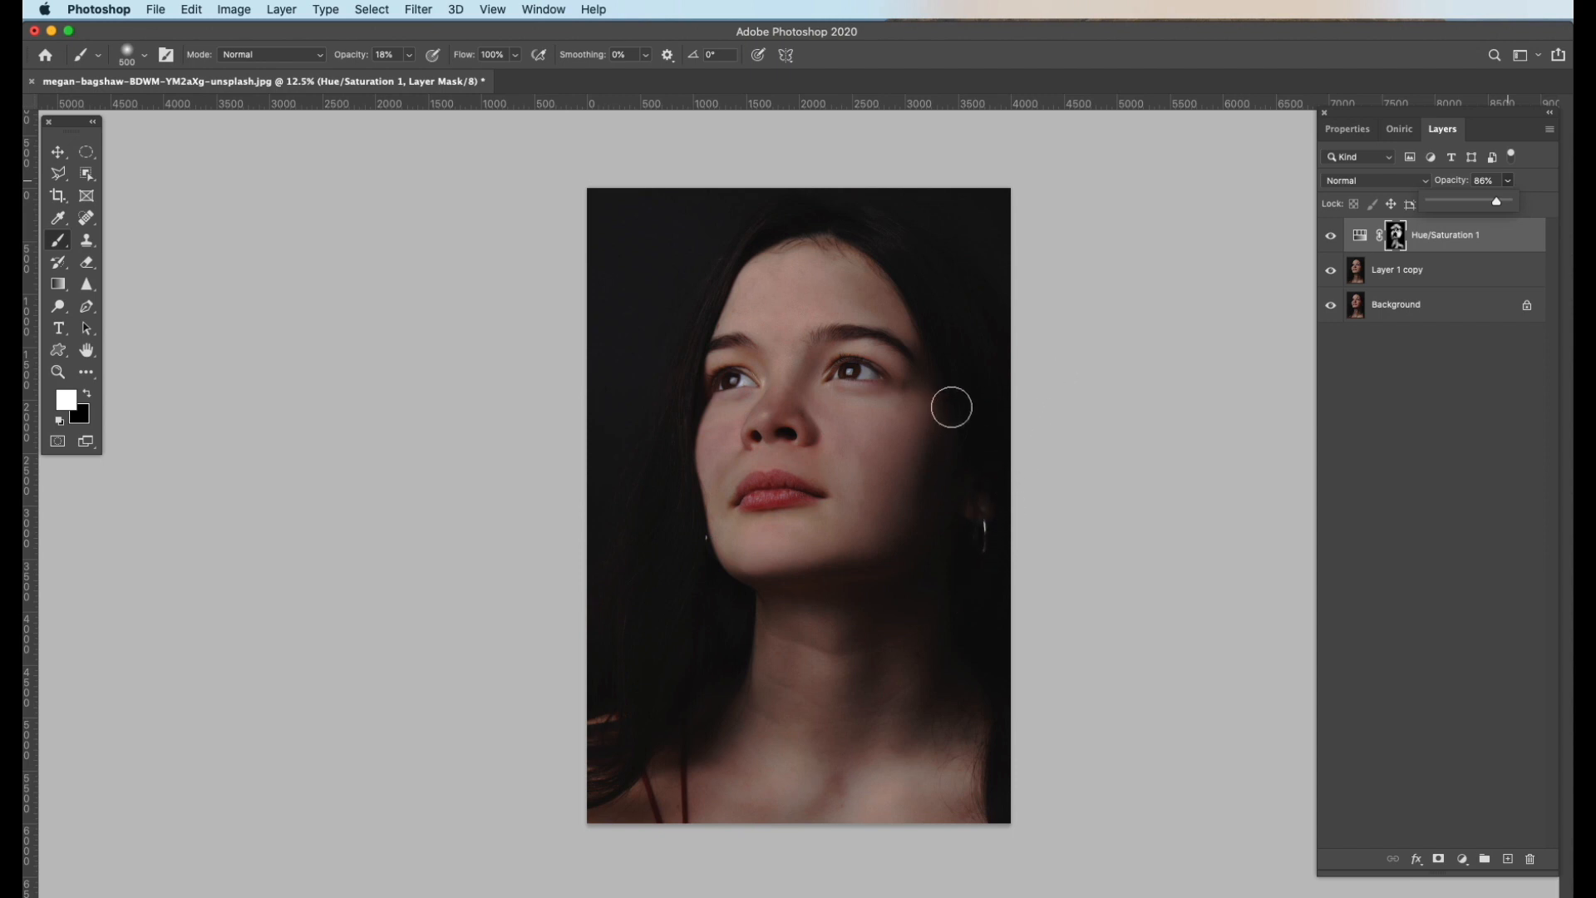
Compare the retouched portrait with the original by toggling the Hue/Saturation layer and Layer 1 copy
key("super+minus")
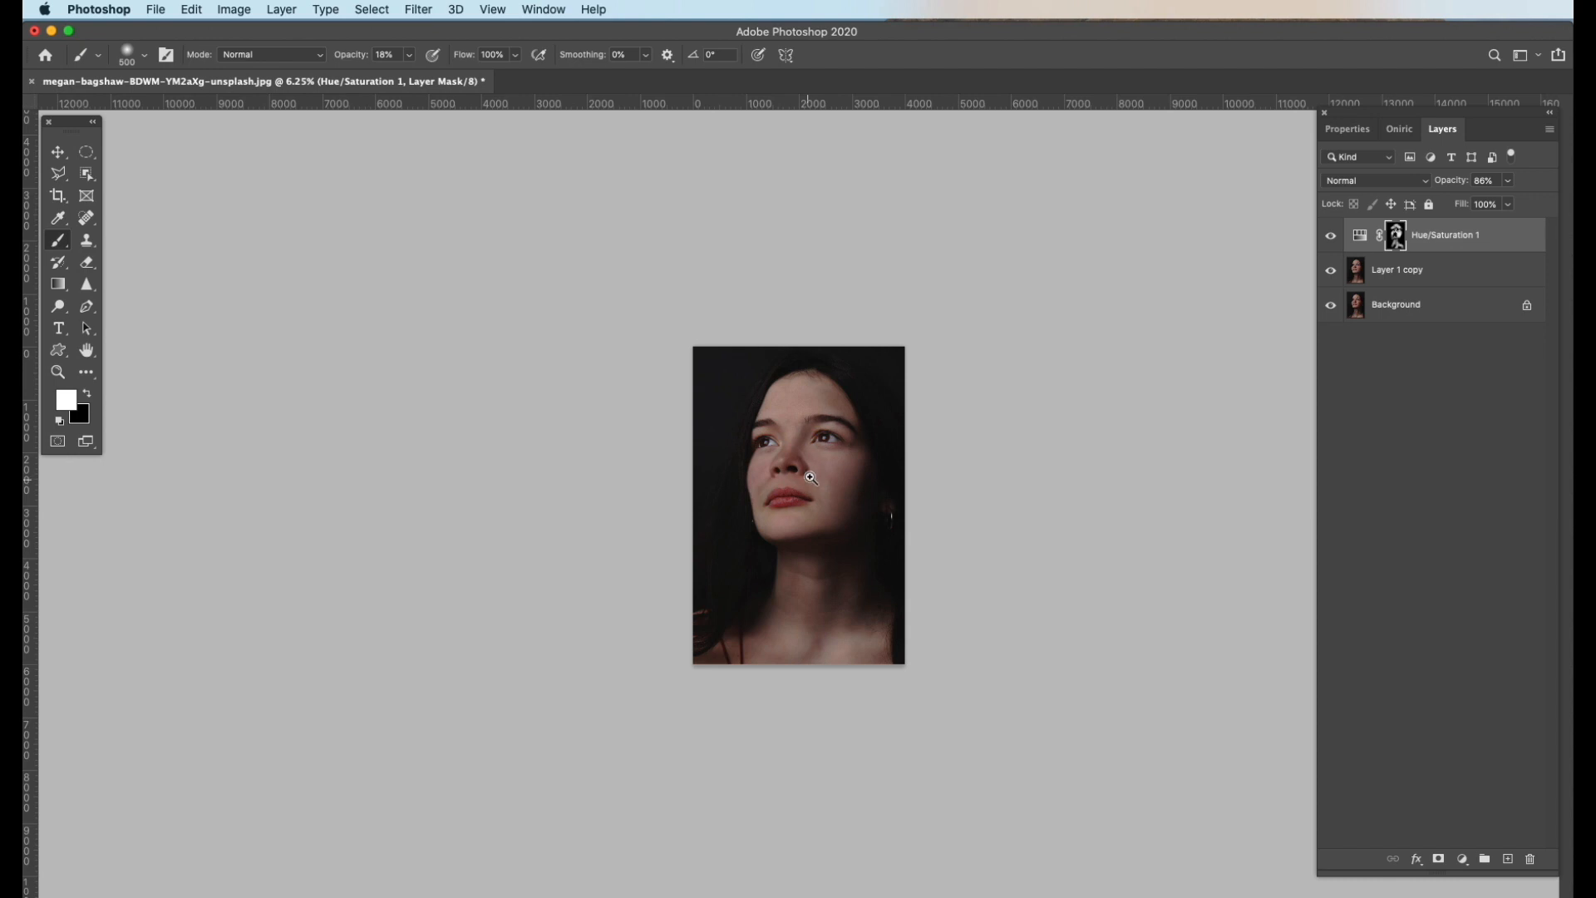
key("super+equal")
key("super+equal")
key("super+equal")
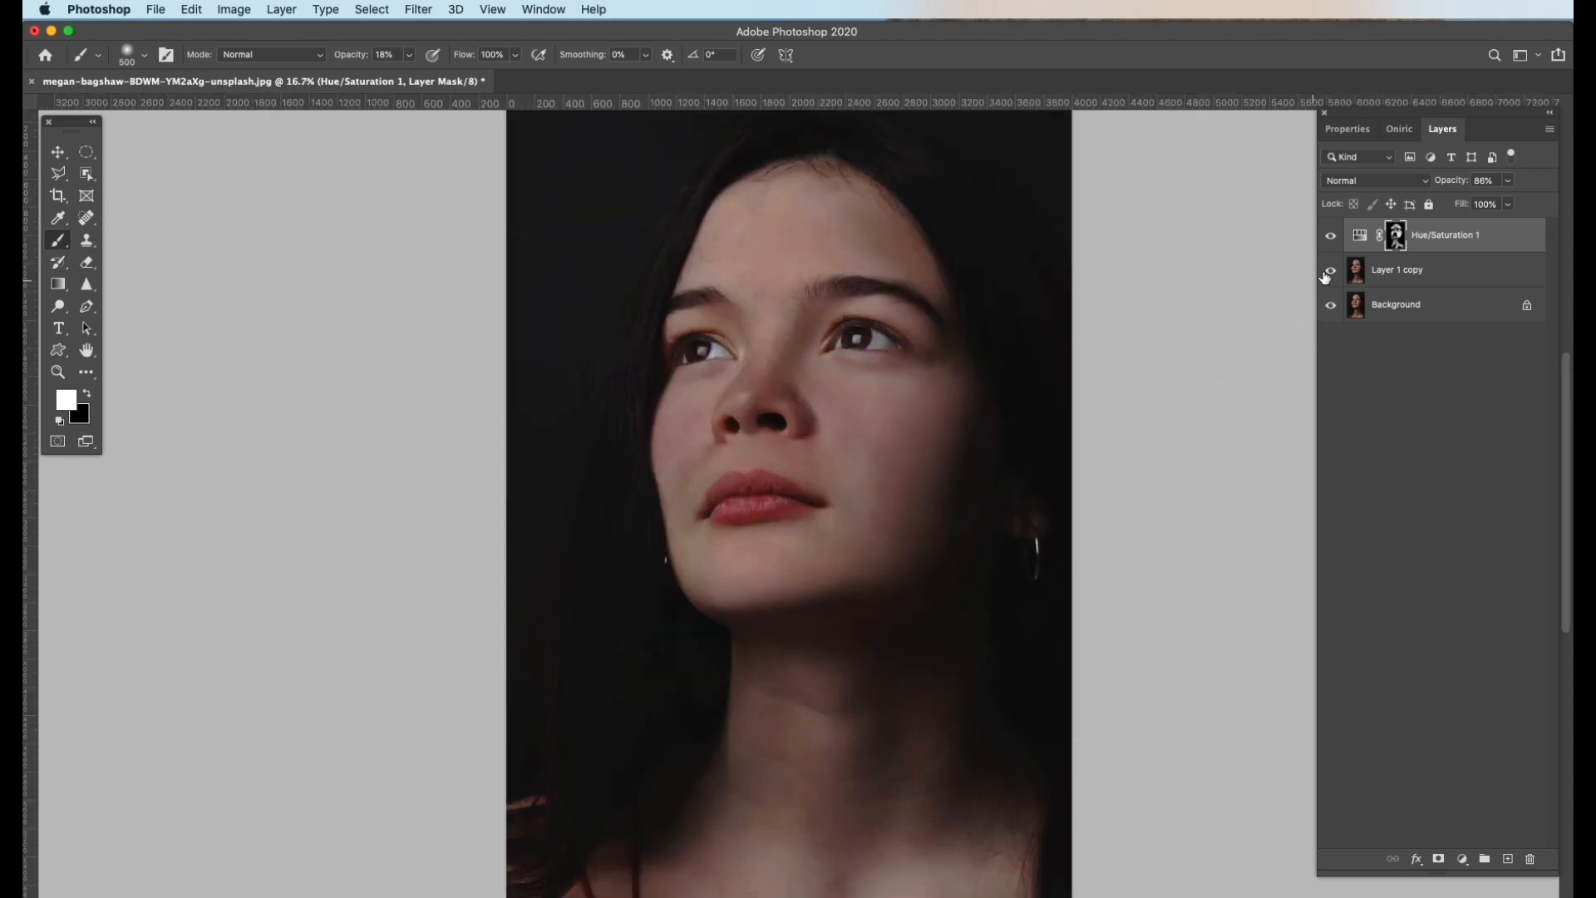
left_click(1332, 237)
left_click(1331, 273)
left_click(1329, 237)
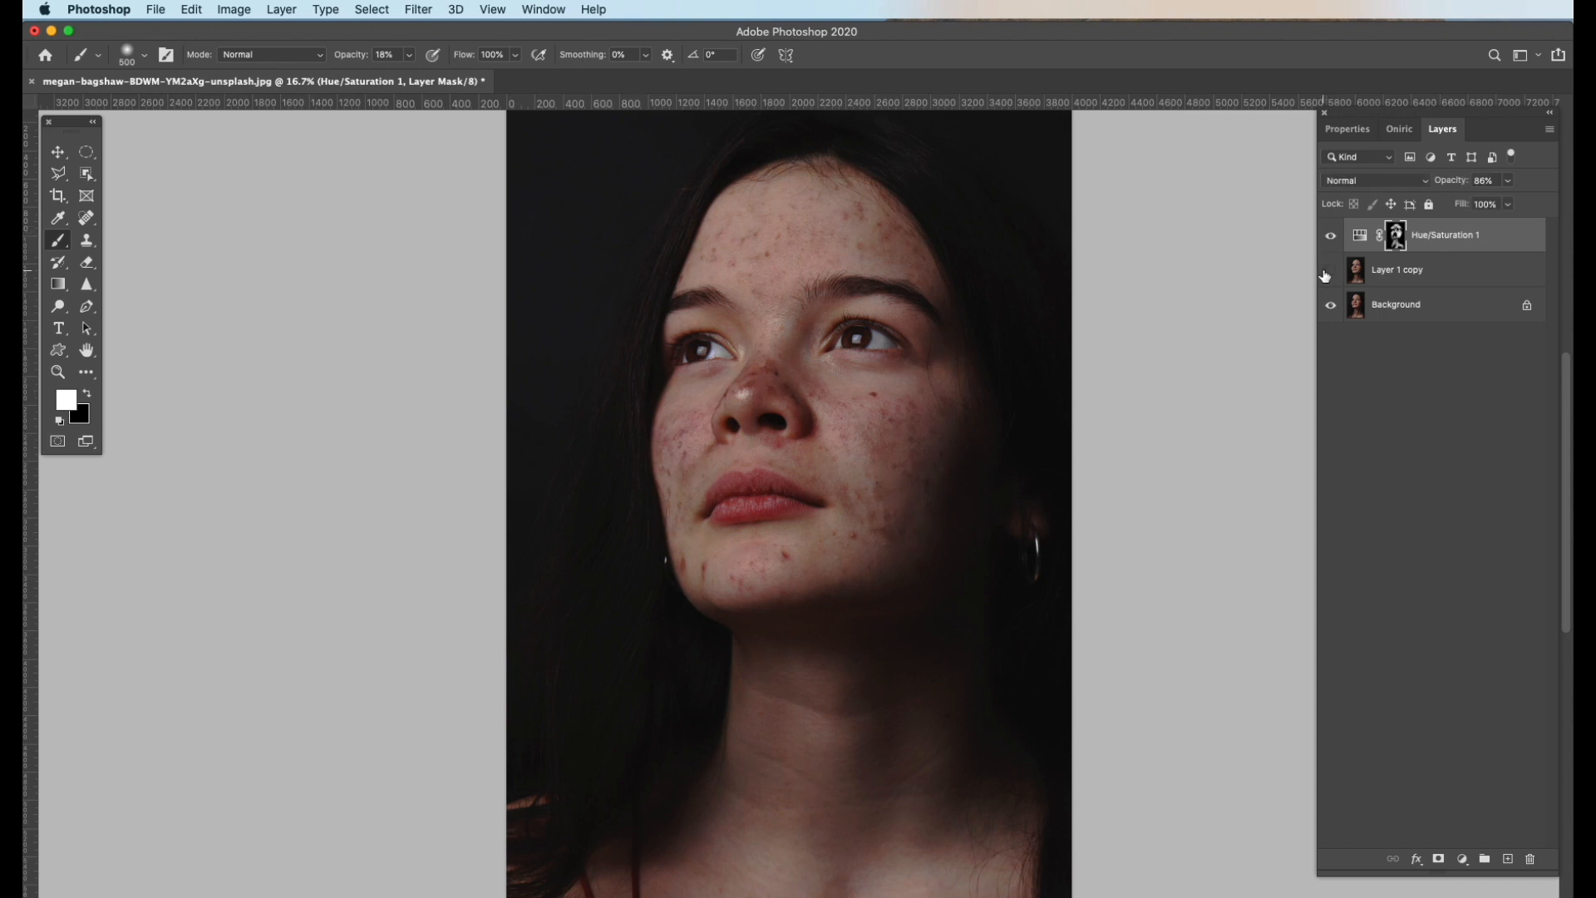
left_click(1329, 273)
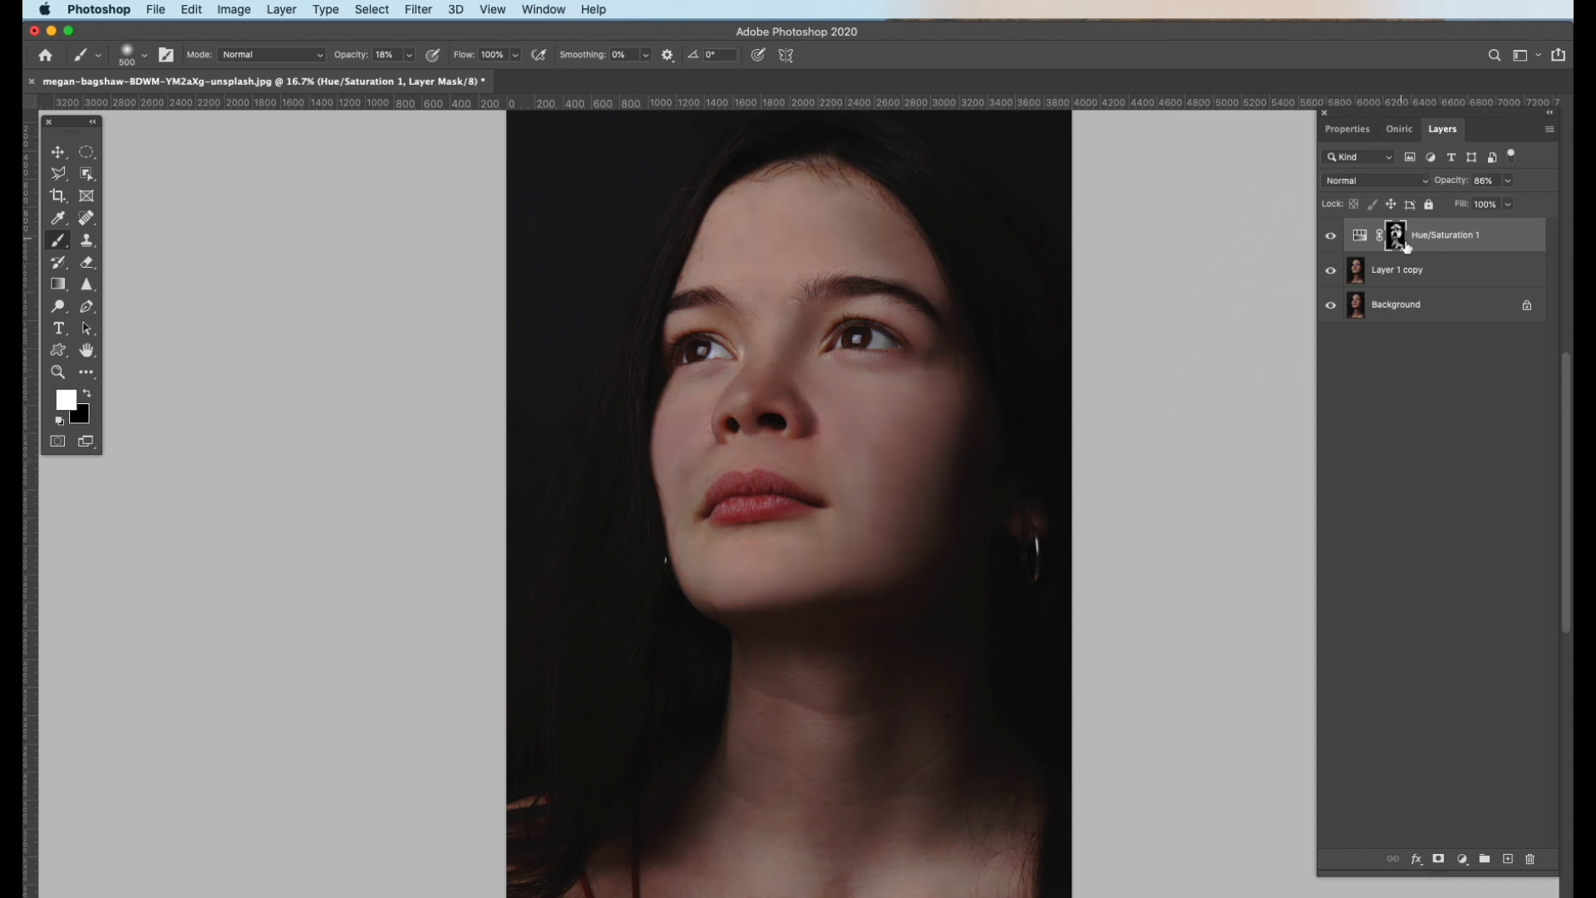
Merge the Hue/Saturation adjustment with Layer 1 copy and brighten the merged layer with the Camera Raw Filter
left_click(1431, 277)
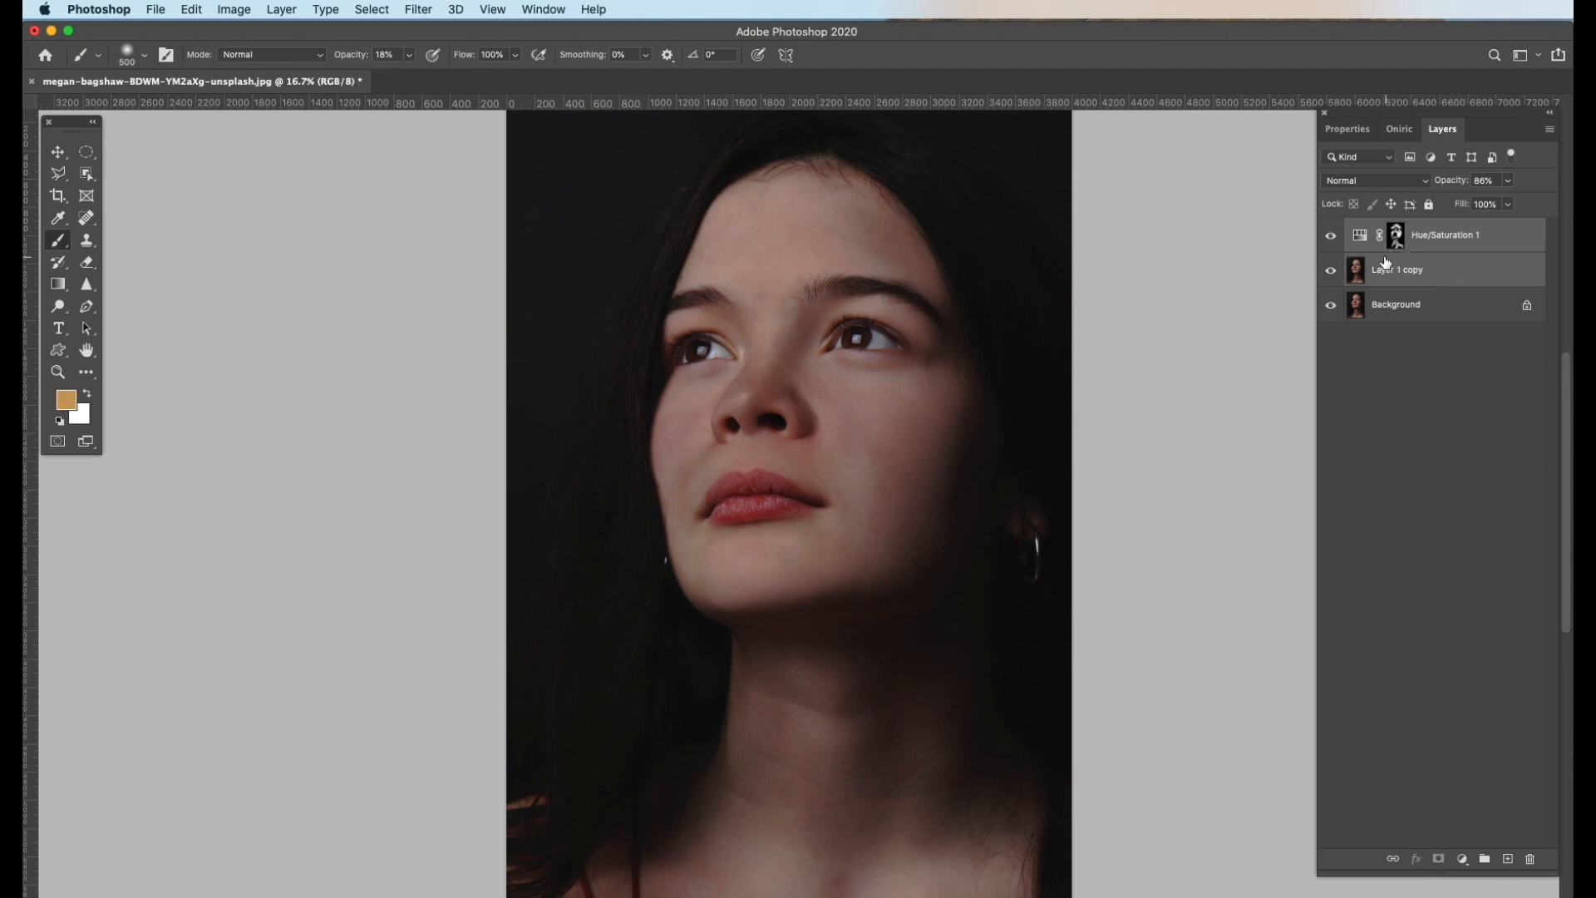
key("super+e")
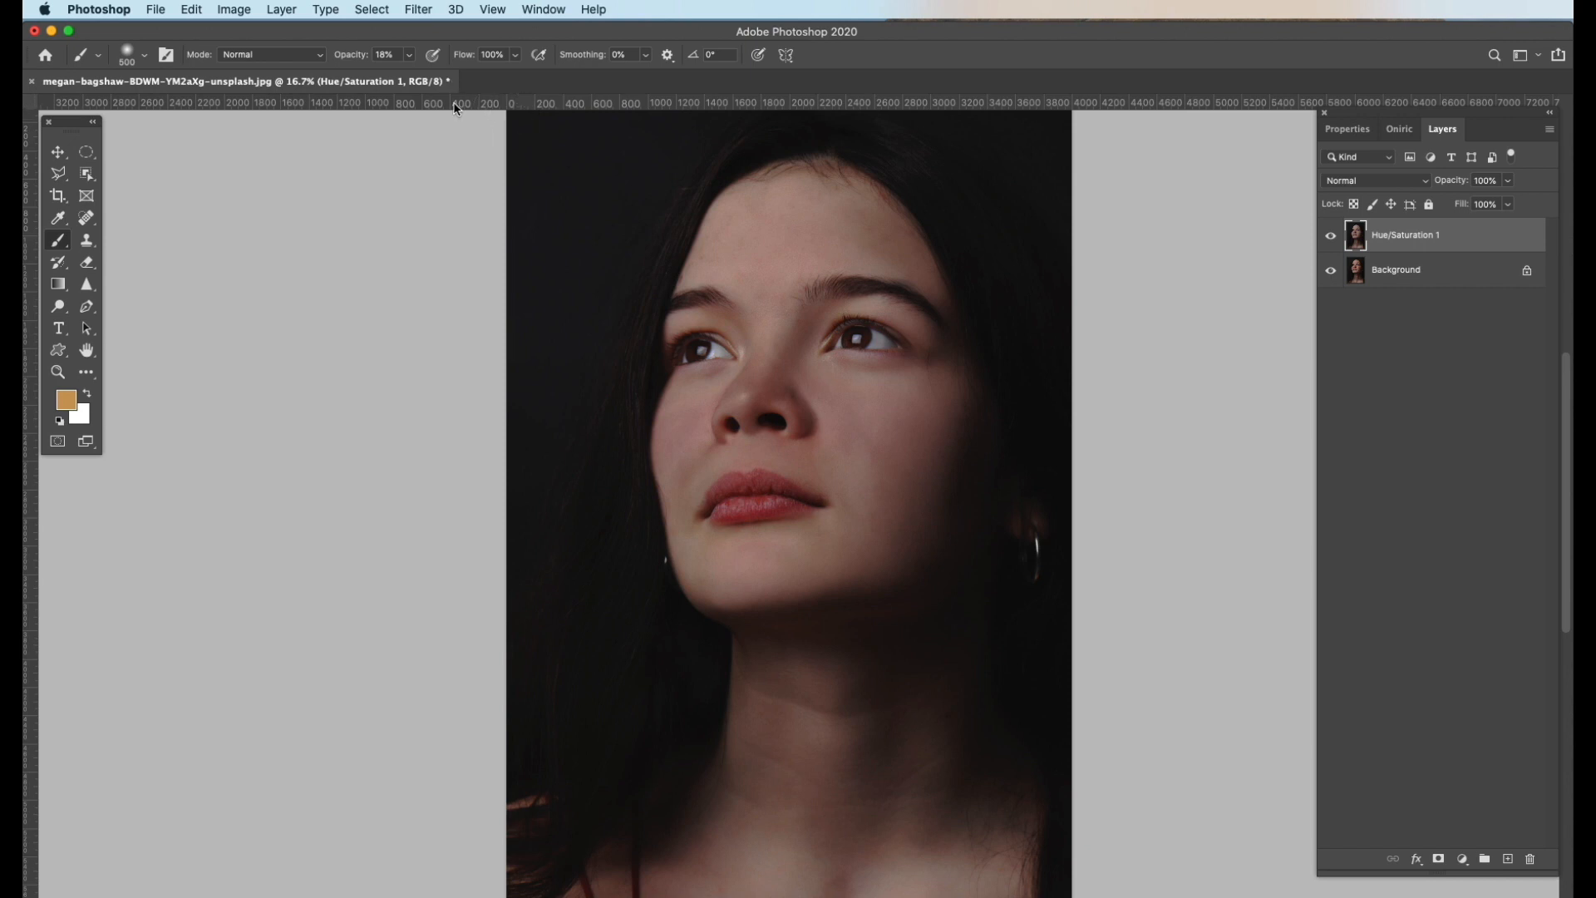
left_click(421, 10)
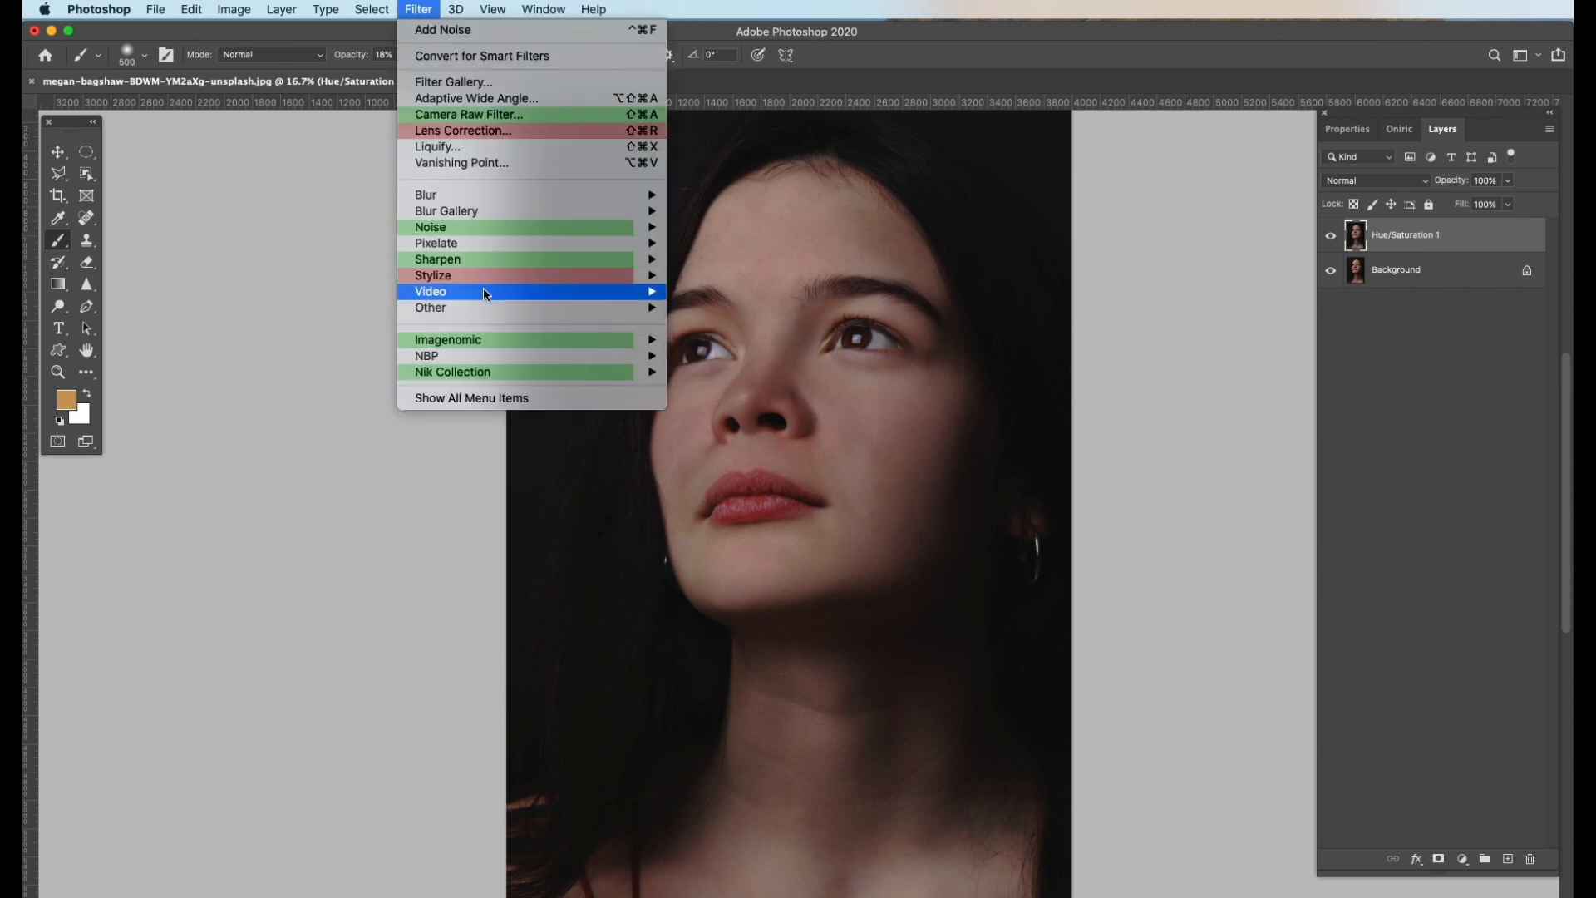
left_click(507, 115)
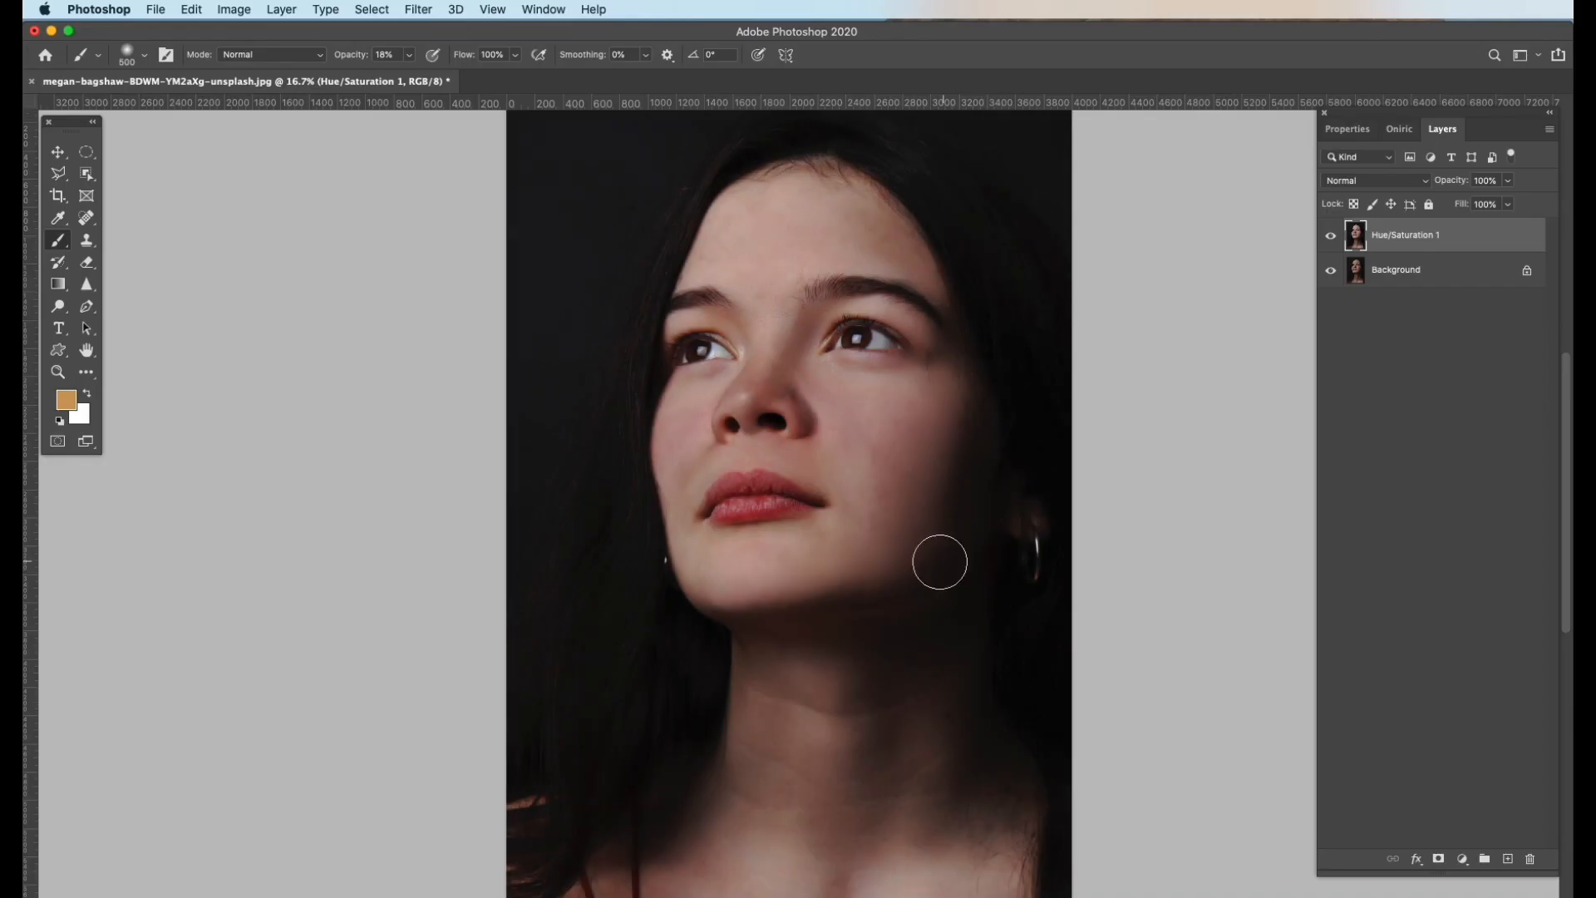
Compare the brightened merged layer with the original Background at full-portrait view
key("super+minus")
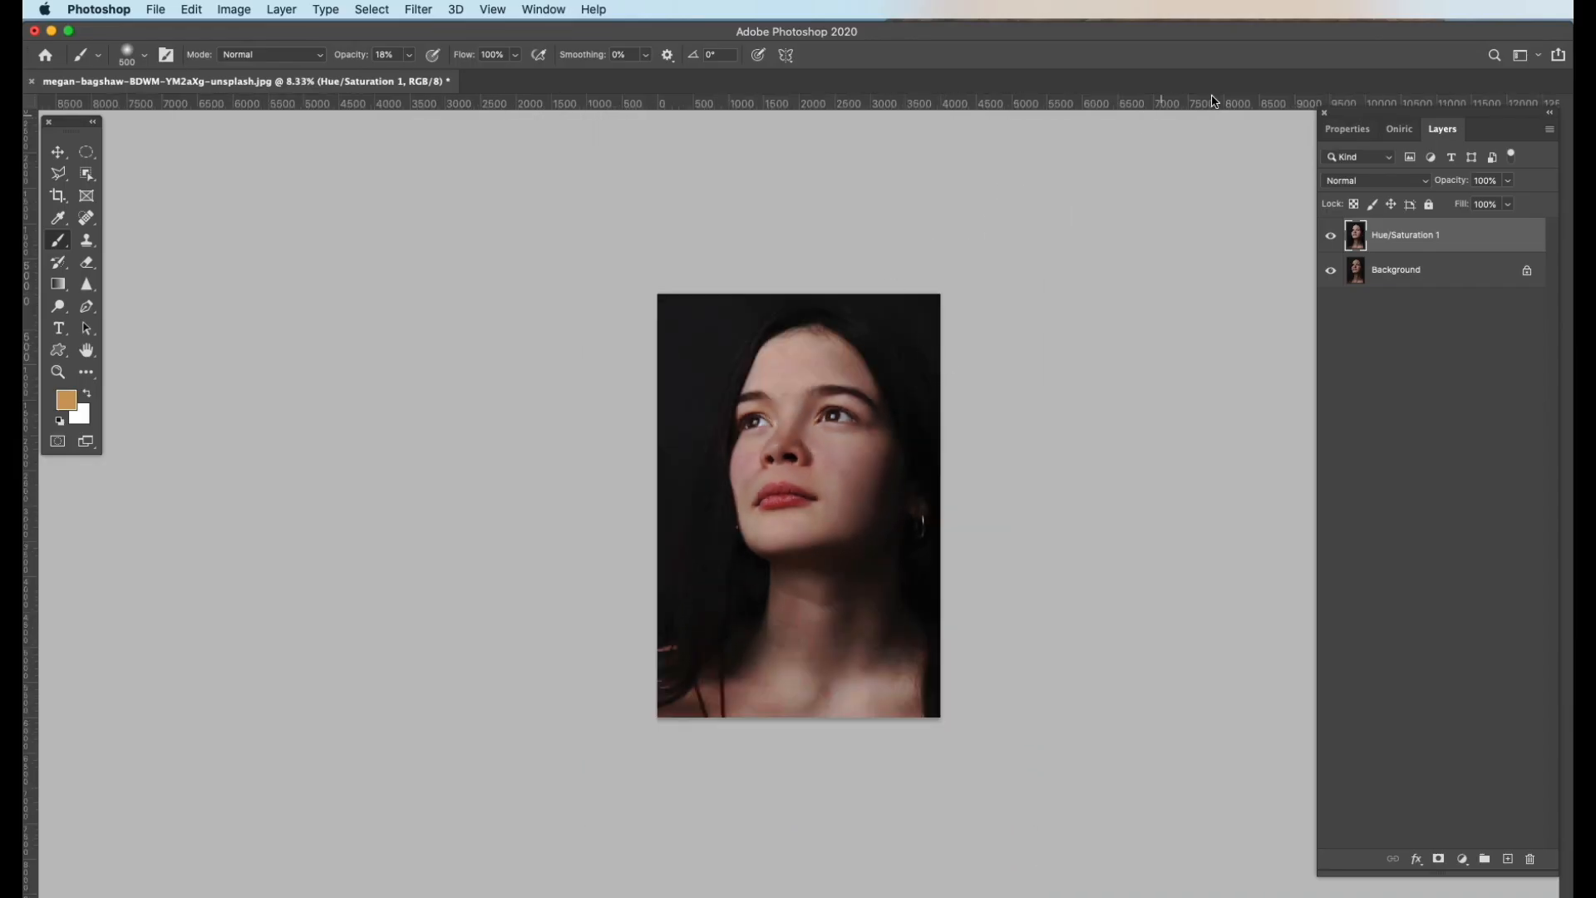
left_click(1330, 239)
left_click(1330, 239)
left_click(1331, 241)
left_click(1331, 241)
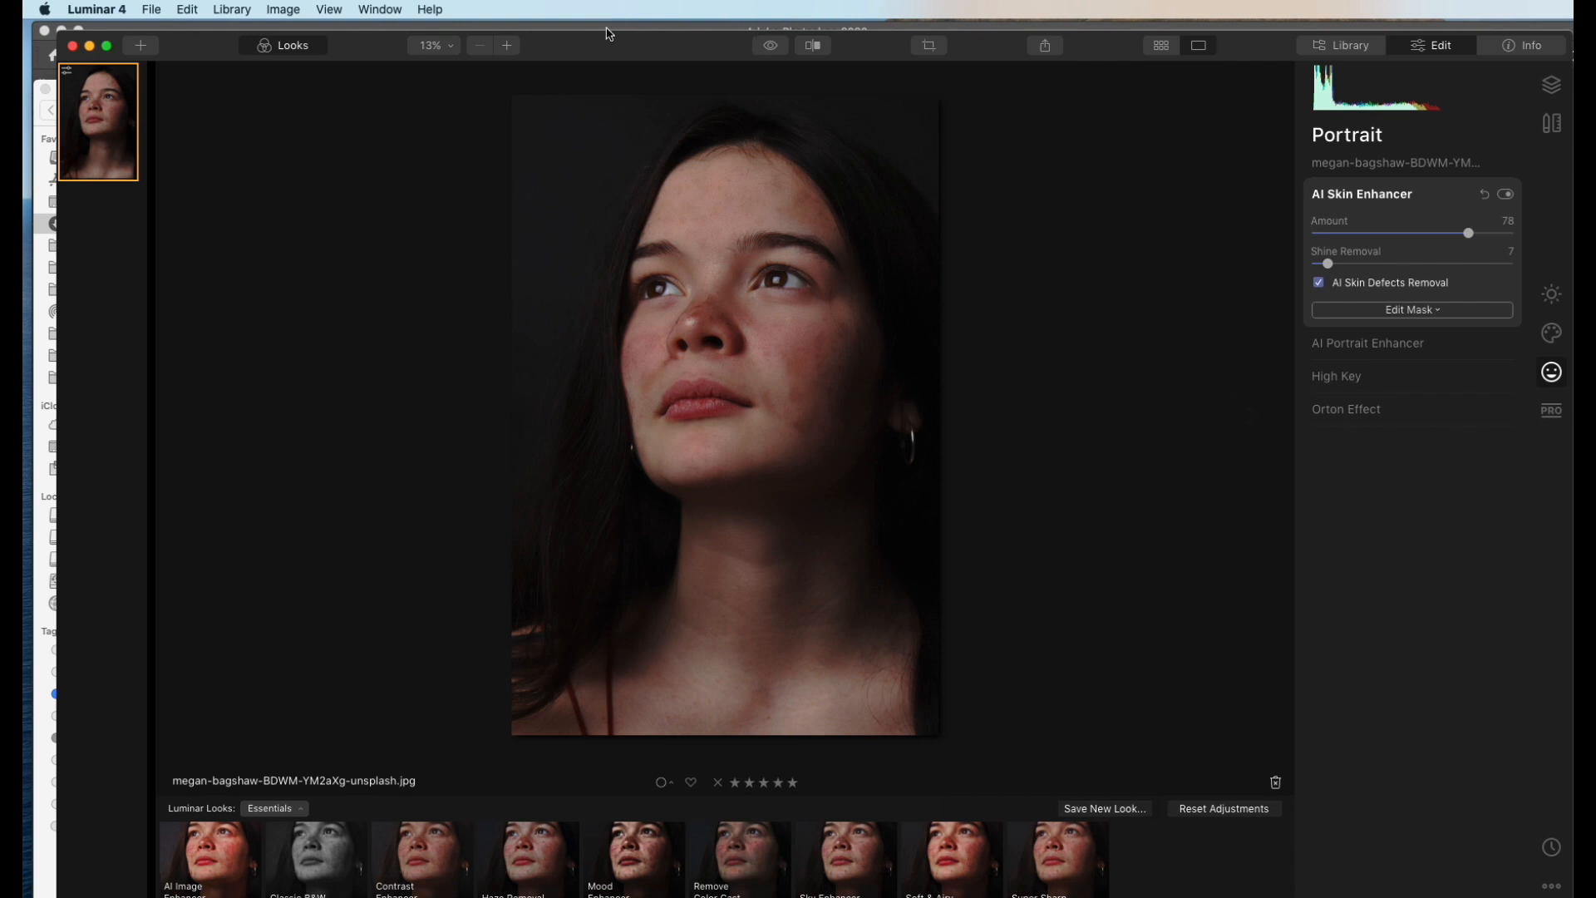
View the AI Skin Enhancer version of the portrait in Luminar 4 and switch back to the Photoshop document
mouse_move(628, 54)
left_mouse_down()
mouse_move(820, 58)
mouse_move(611, 43)
mouse_move(629, 44)
left_mouse_up()
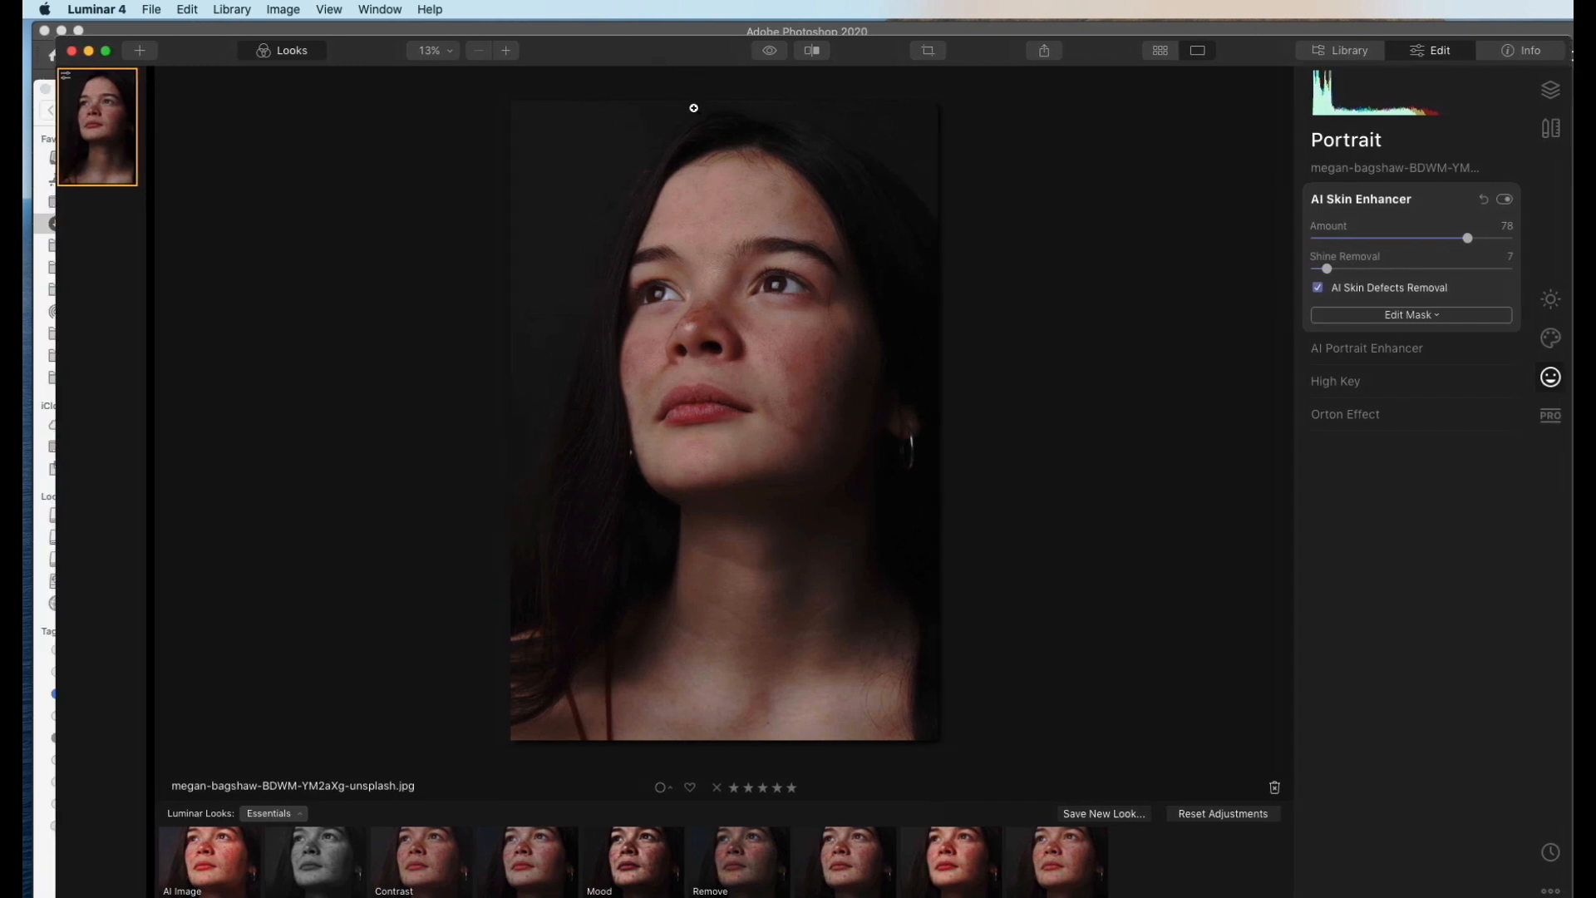
key("ctrl+Up")
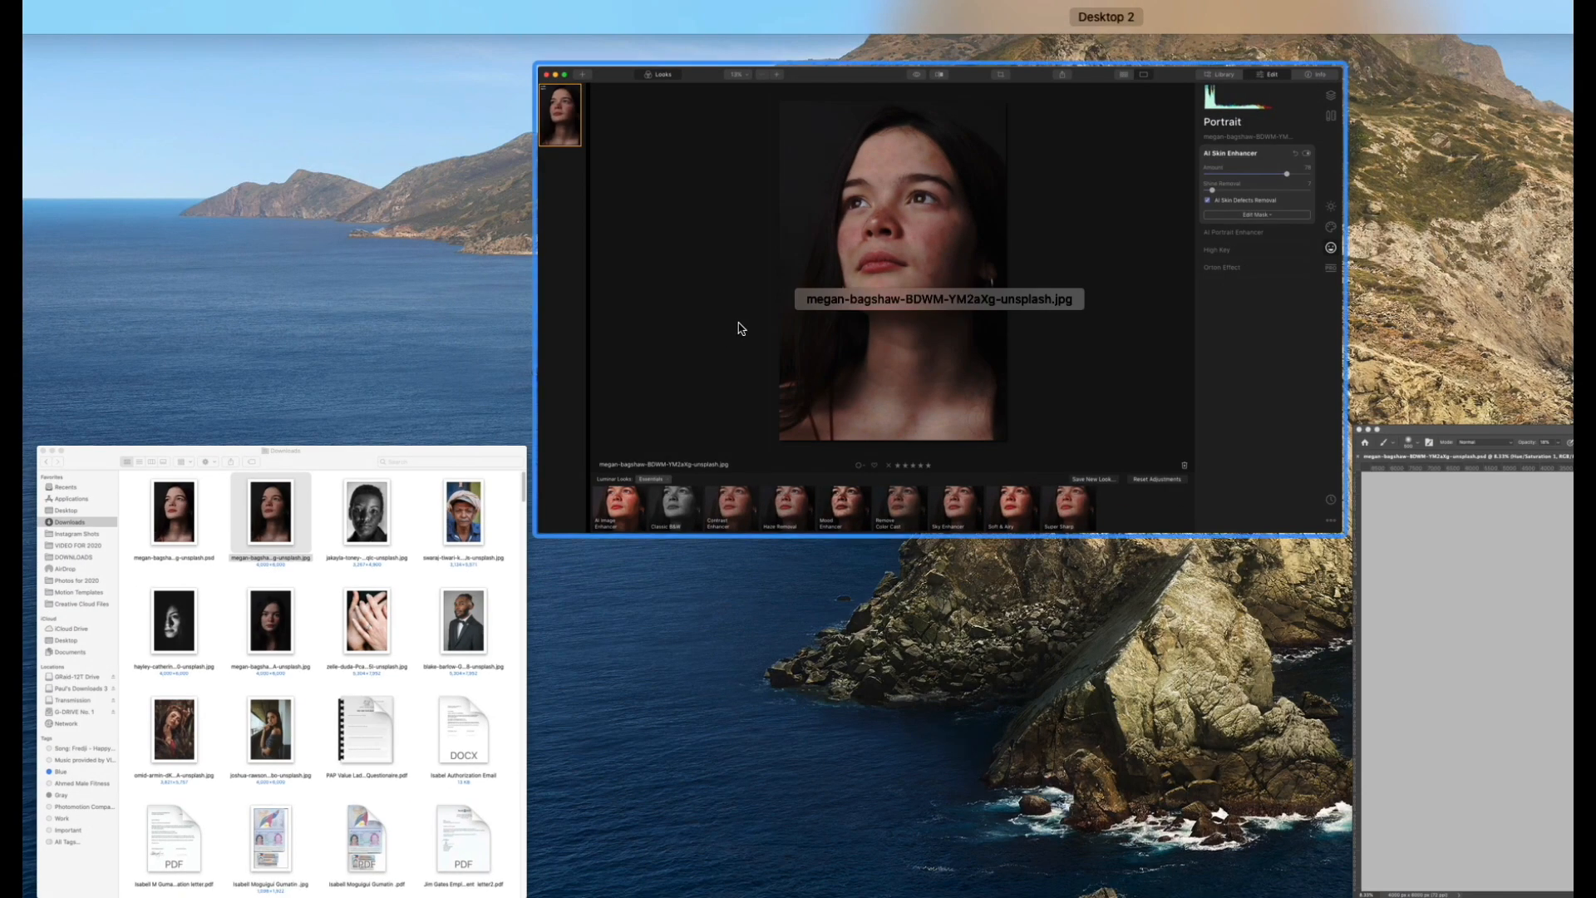
left_click(1419, 624)
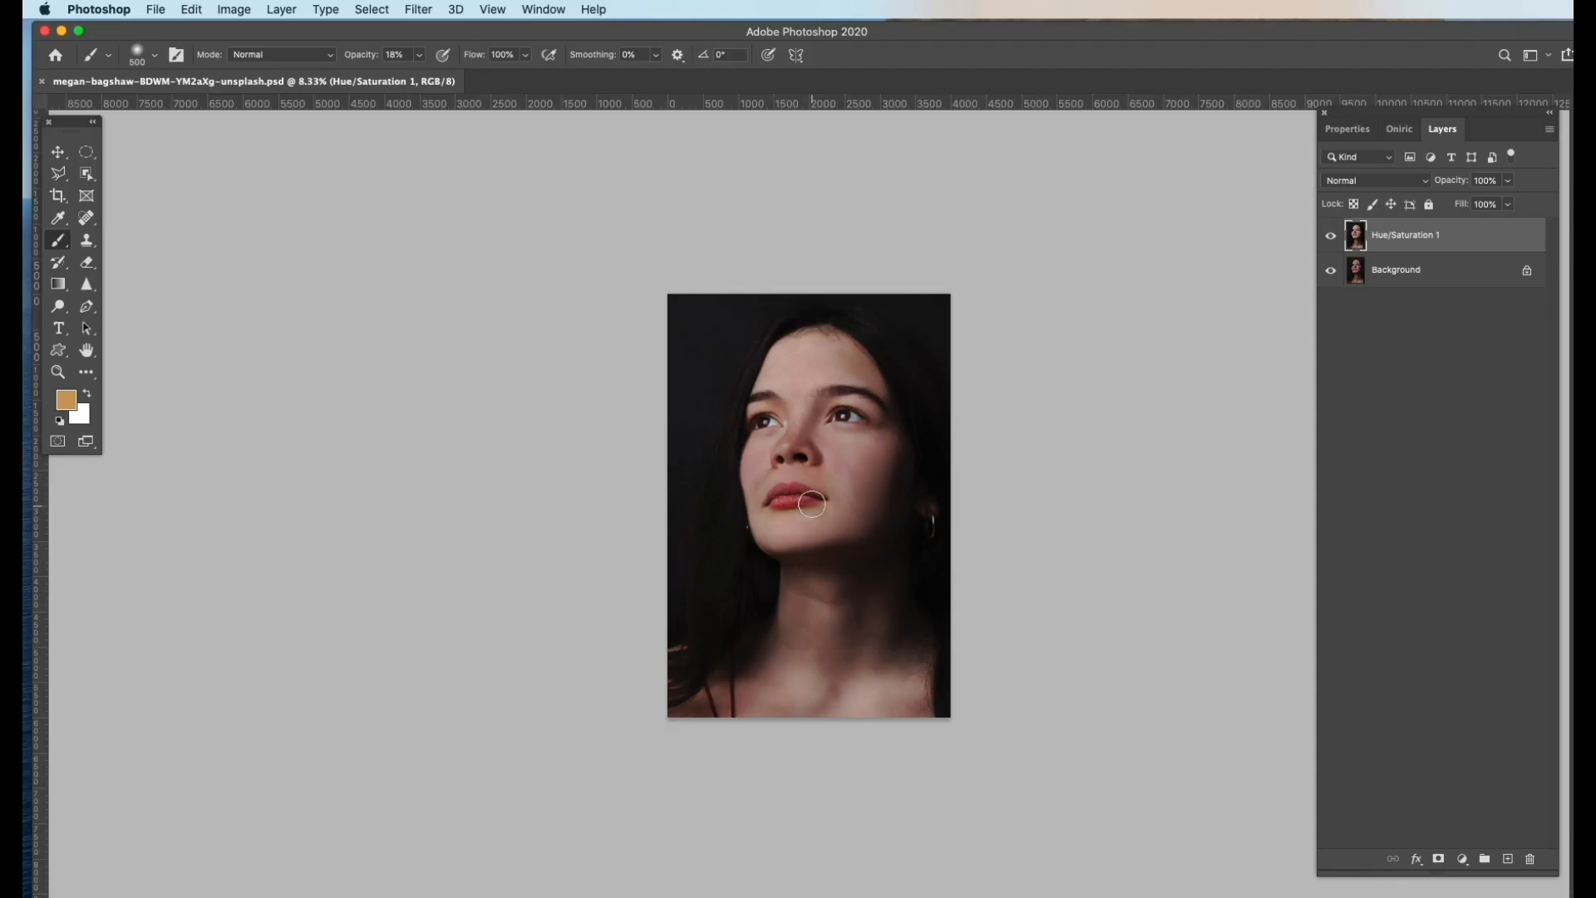
Try to remove the dark marks on the shadow side of the nose with spot healing and a content-aware patch
left_click(828, 462)
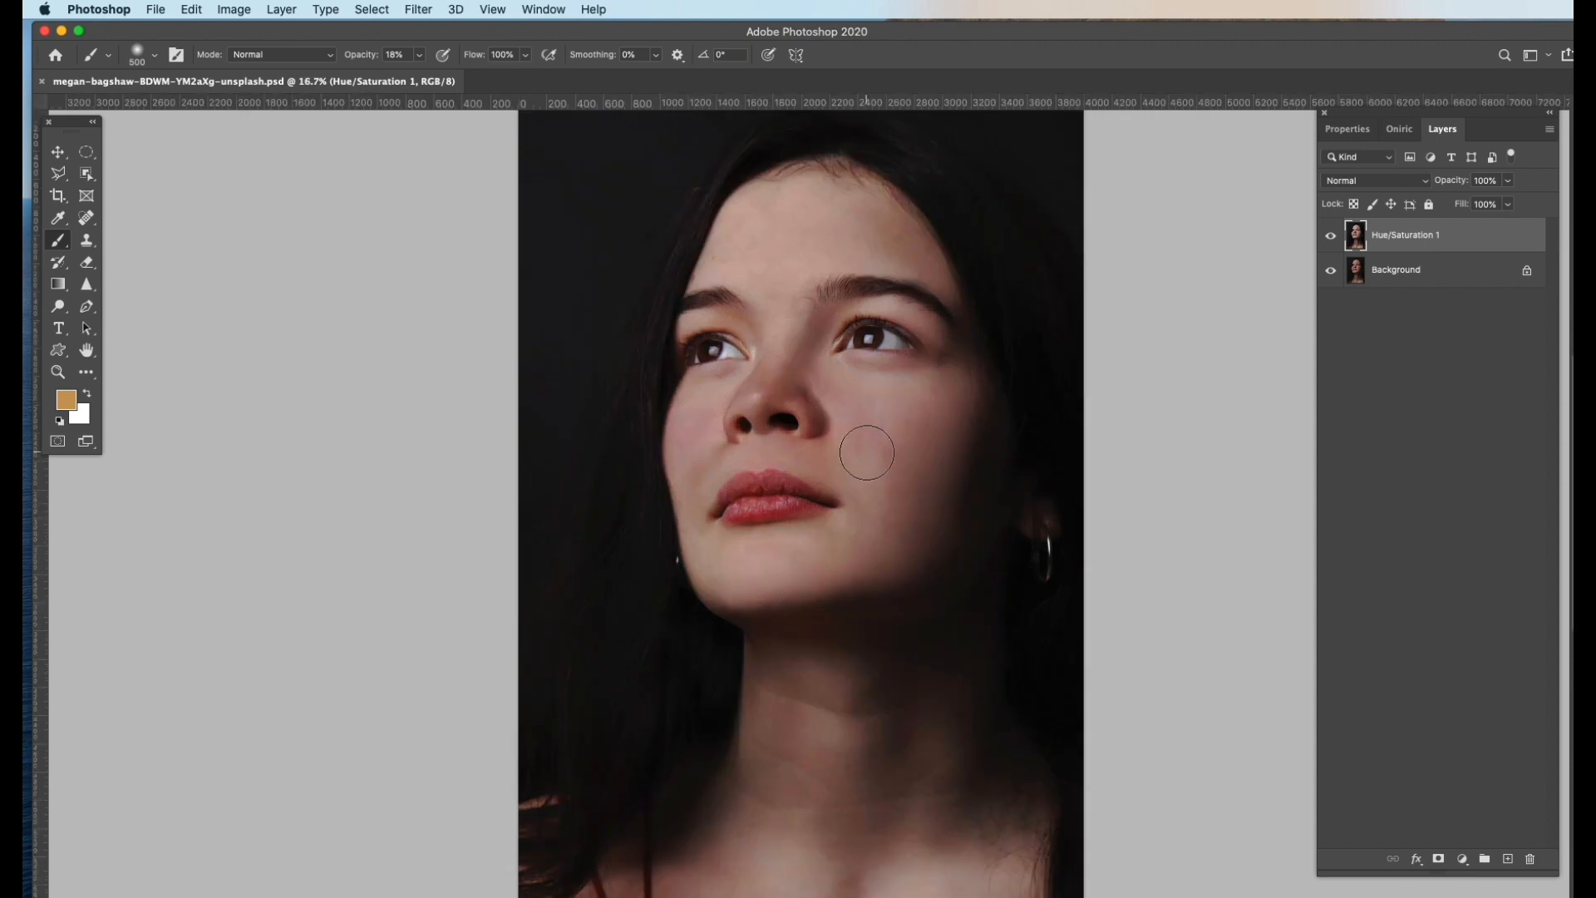
left_click(832, 315)
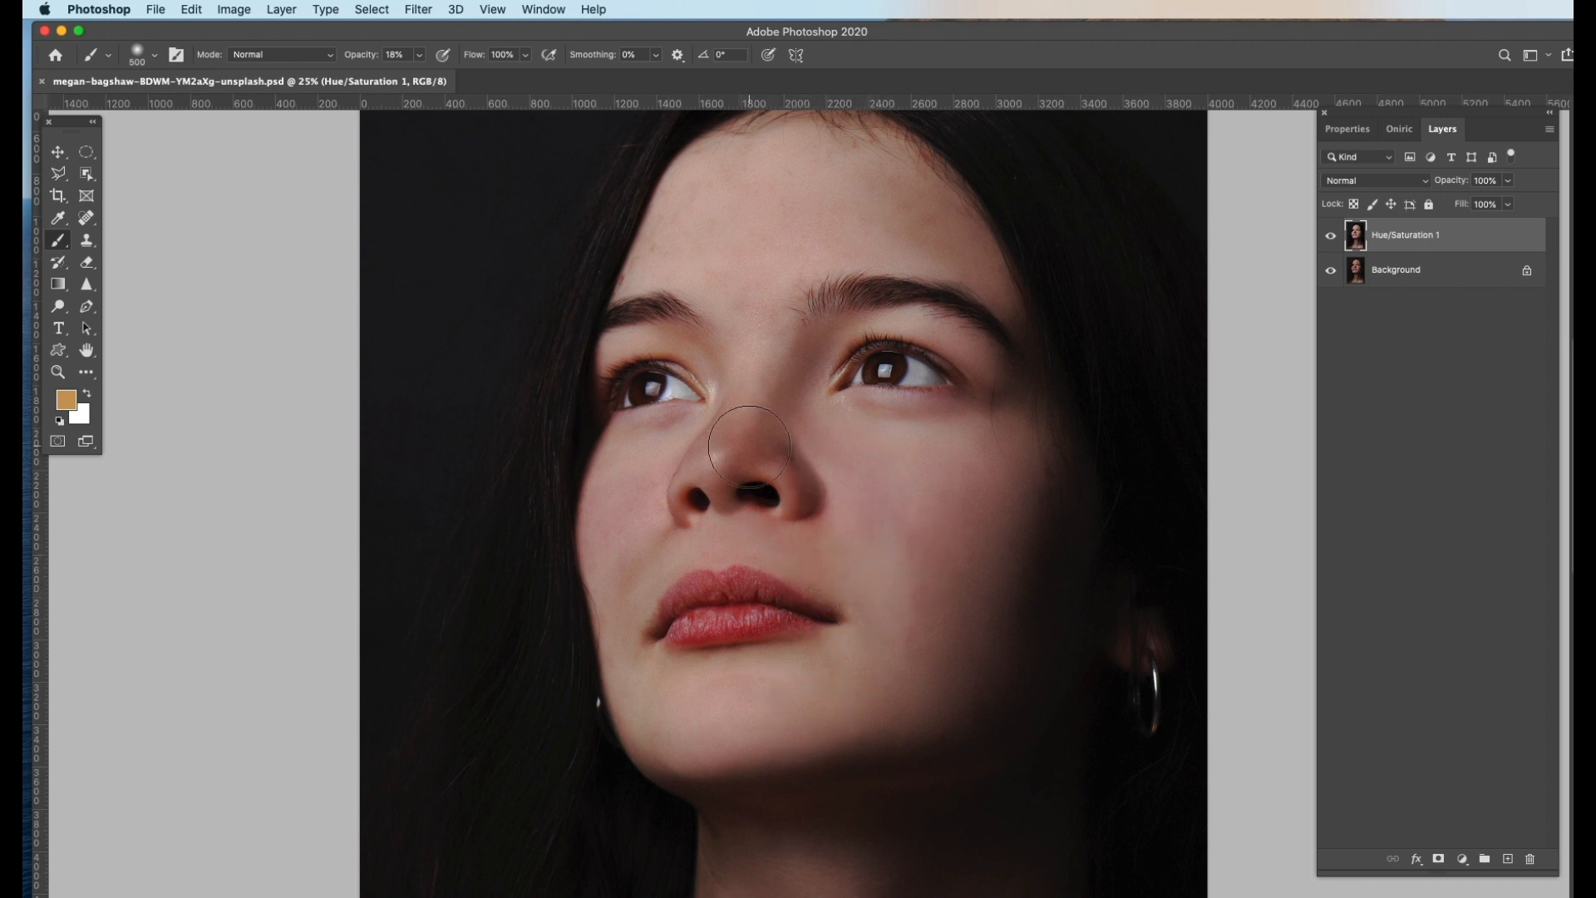
left_click(800, 441)
left_click(790, 442)
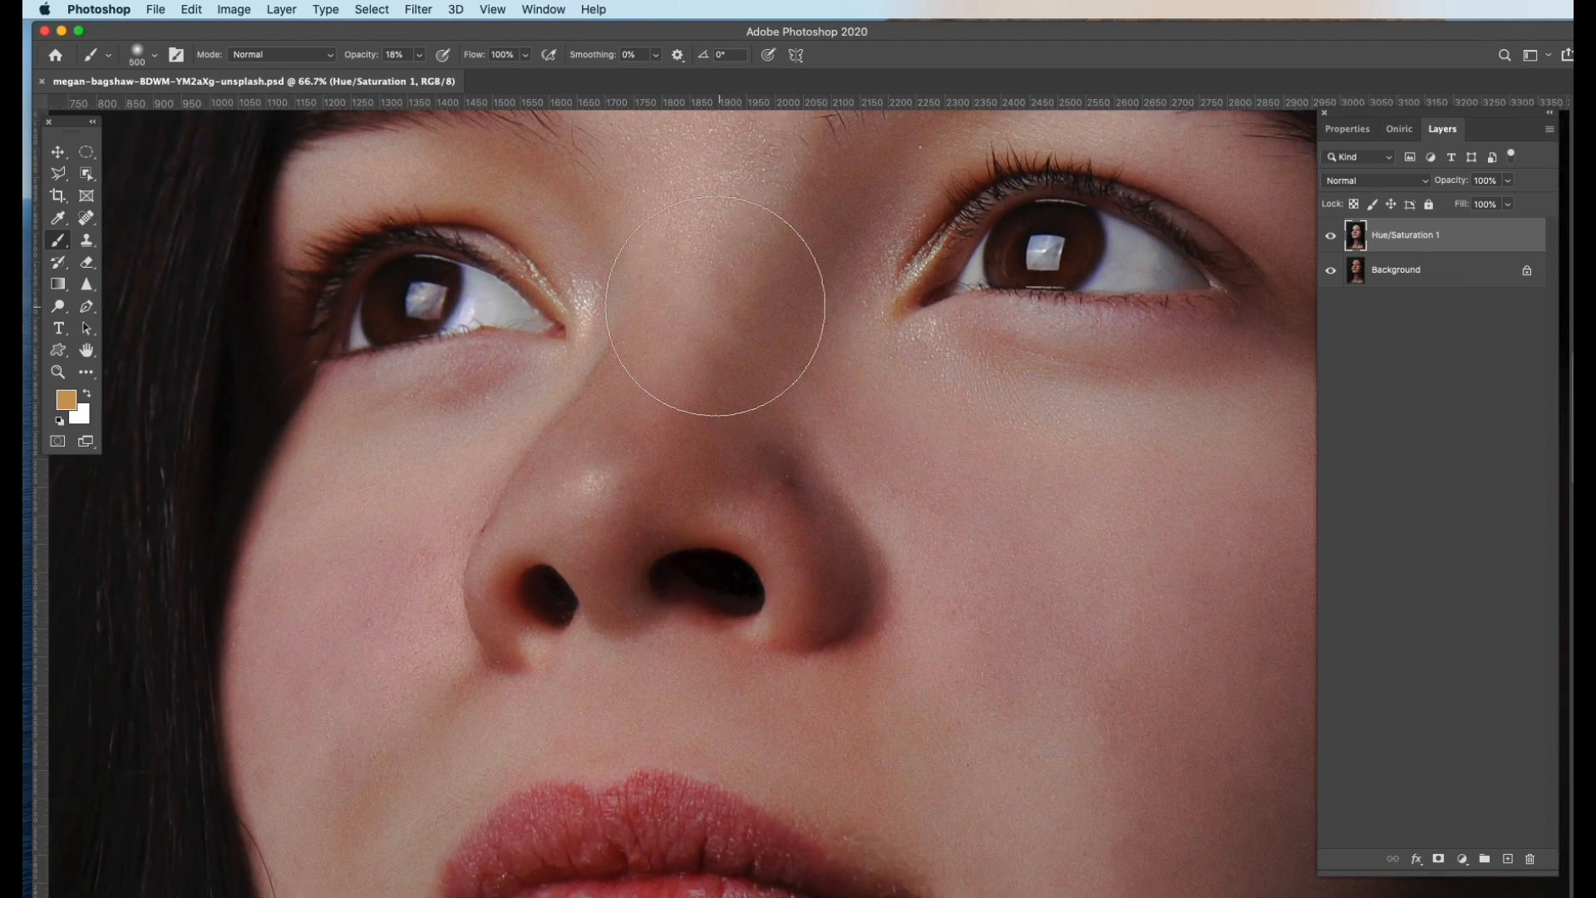
left_click(86, 217)
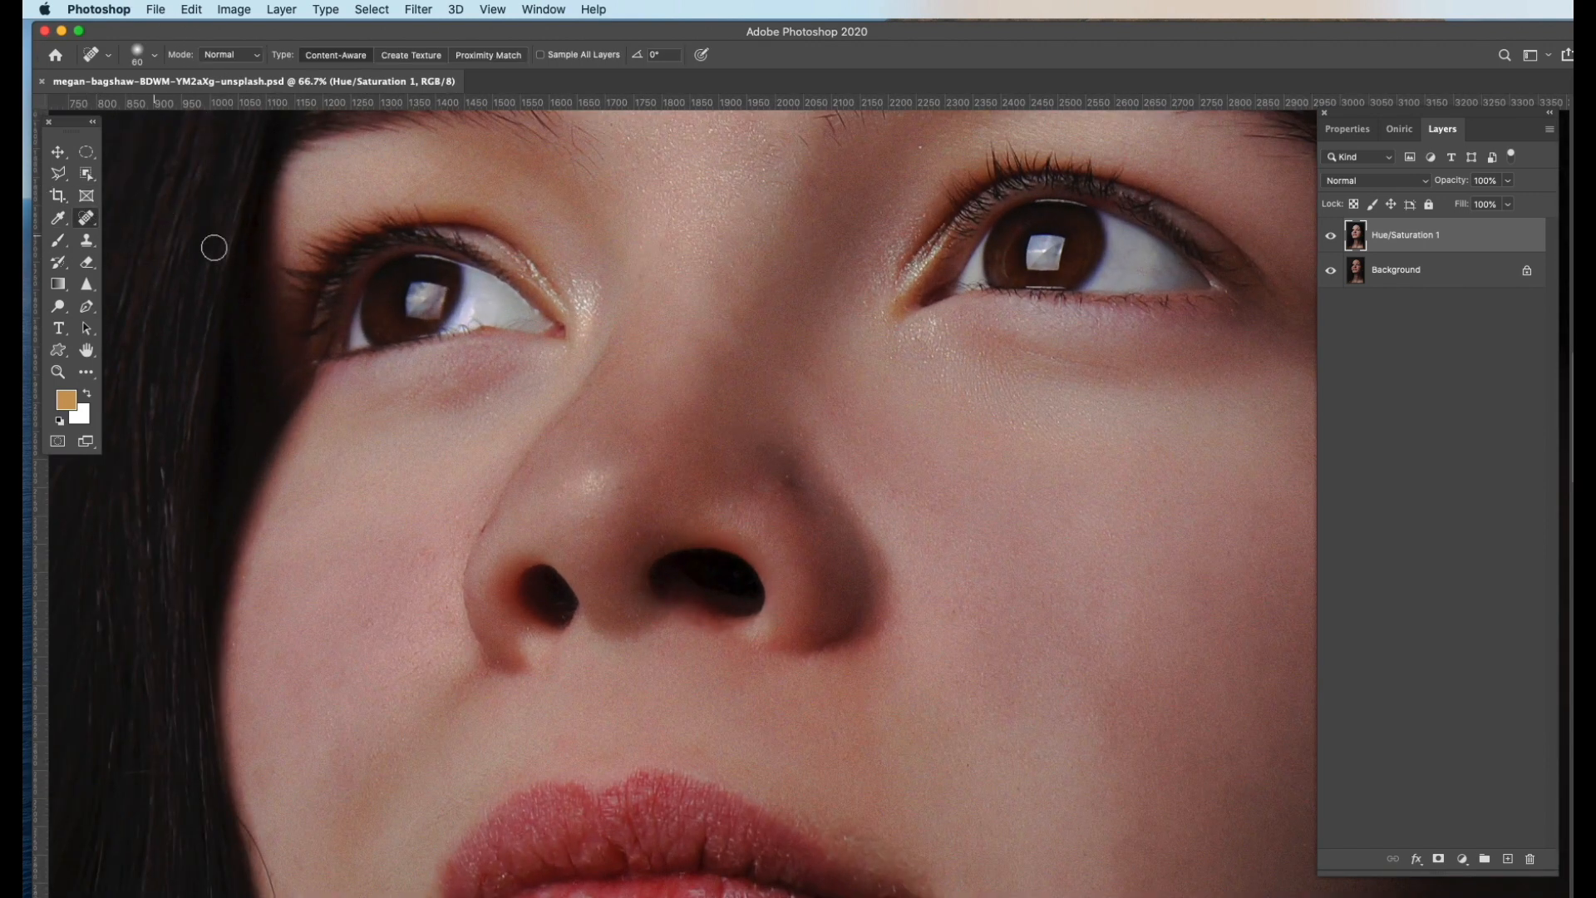
mouse_move(774, 463)
left_mouse_down()
mouse_move(809, 477)
mouse_move(823, 514)
mouse_move(798, 480)
mouse_move(810, 476)
mouse_move(845, 523)
left_mouse_up()
left_click_drag(86, 220, 137, 251)
mouse_move(751, 441)
left_mouse_down()
mouse_move(784, 527)
mouse_move(805, 421)
mouse_move(774, 411)
mouse_move(795, 343)
left_mouse_up()
key("cmd+d")
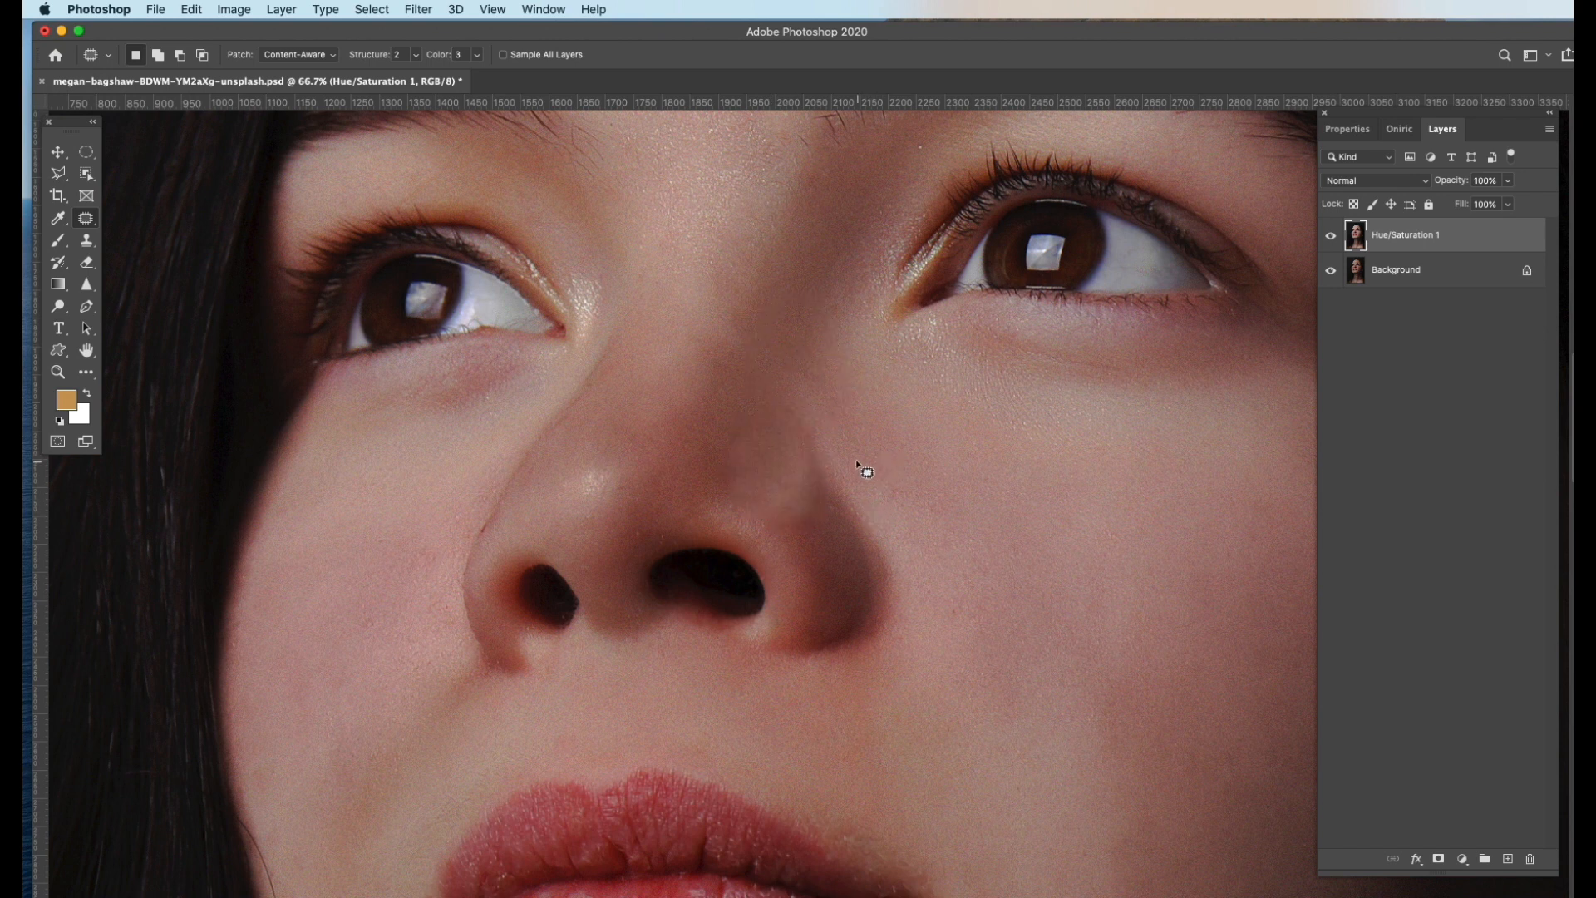
Undo the spot healing and patch edits on the nose
key("super+z")
key("super+z")
key("super+z")
key("super+z")
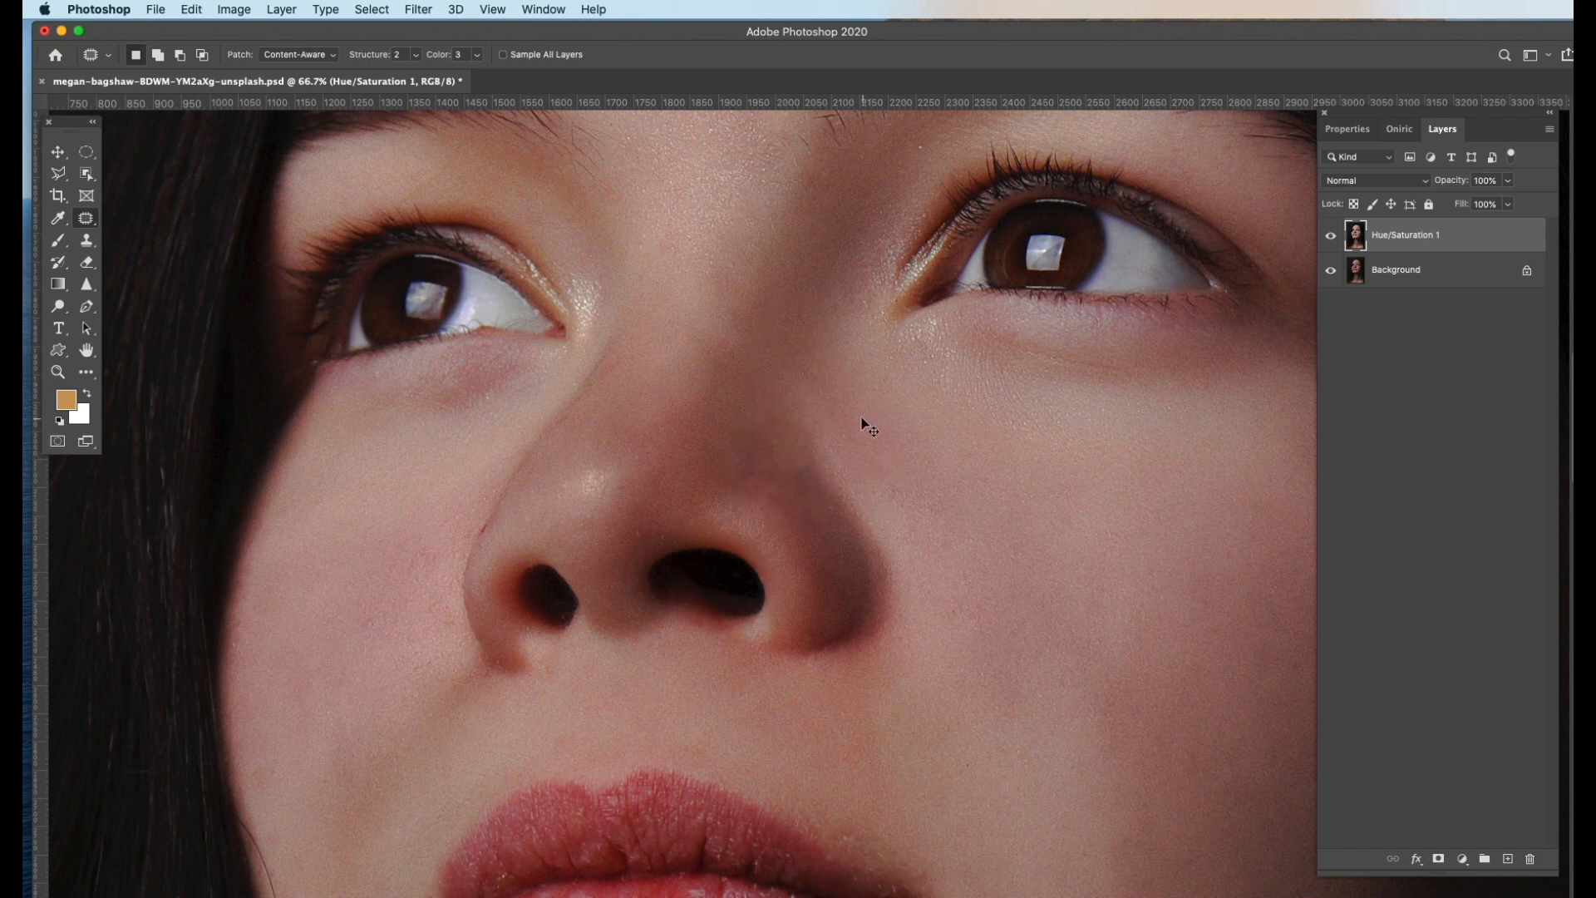
key("super+z")
Check the nose against the original Background and clone clean skin over its shadow-side marks with a 21% opacity Clone Stamp
key("super+comma")
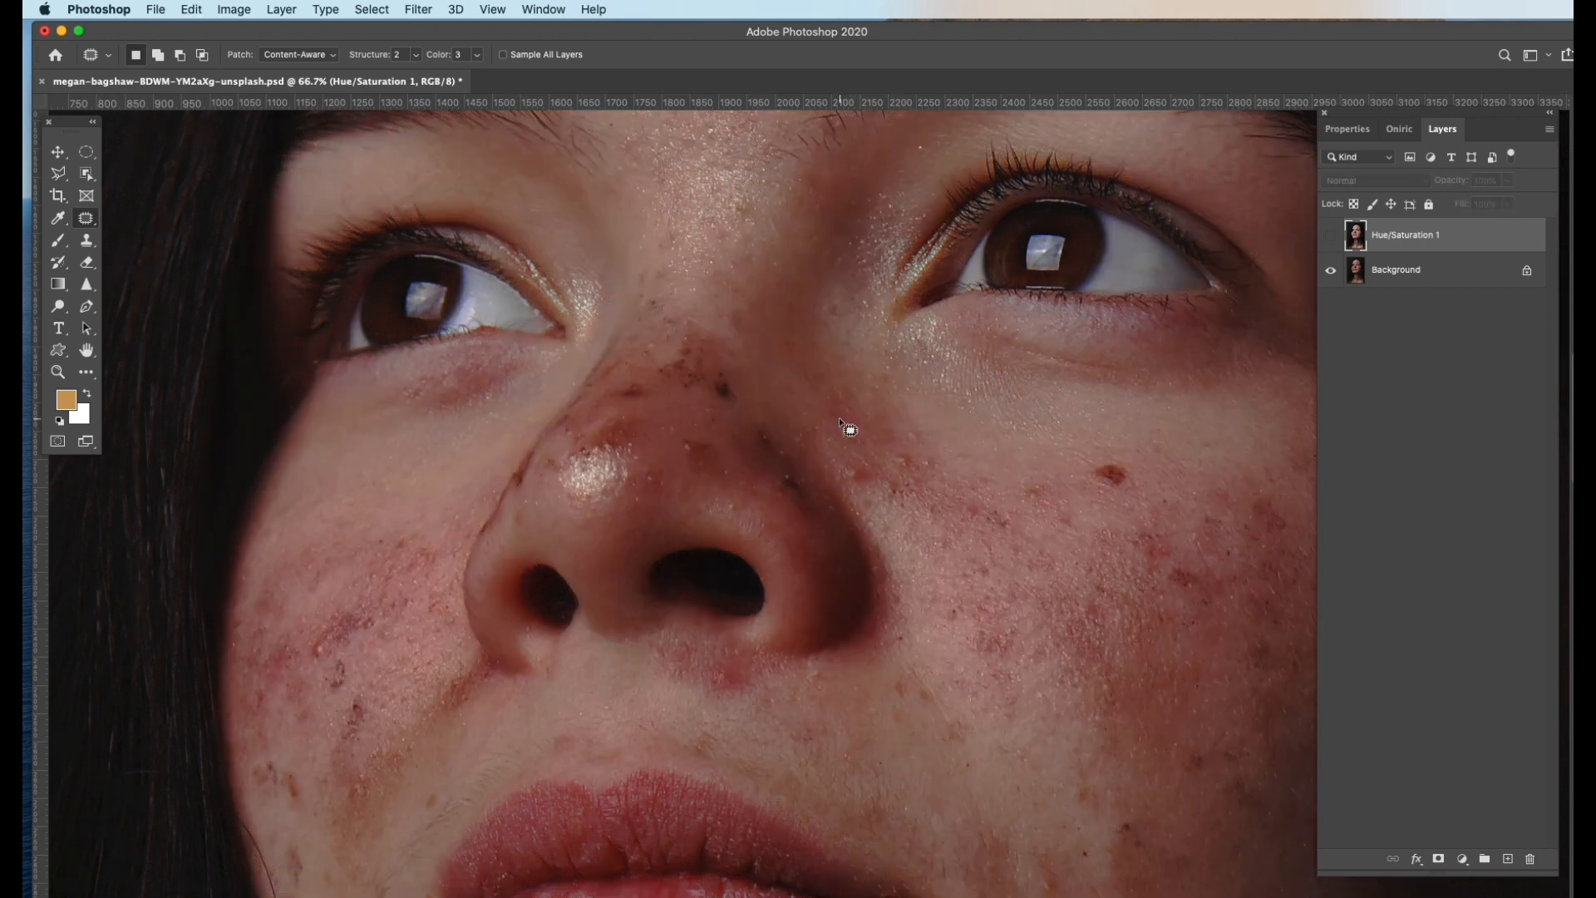
left_click(1332, 235)
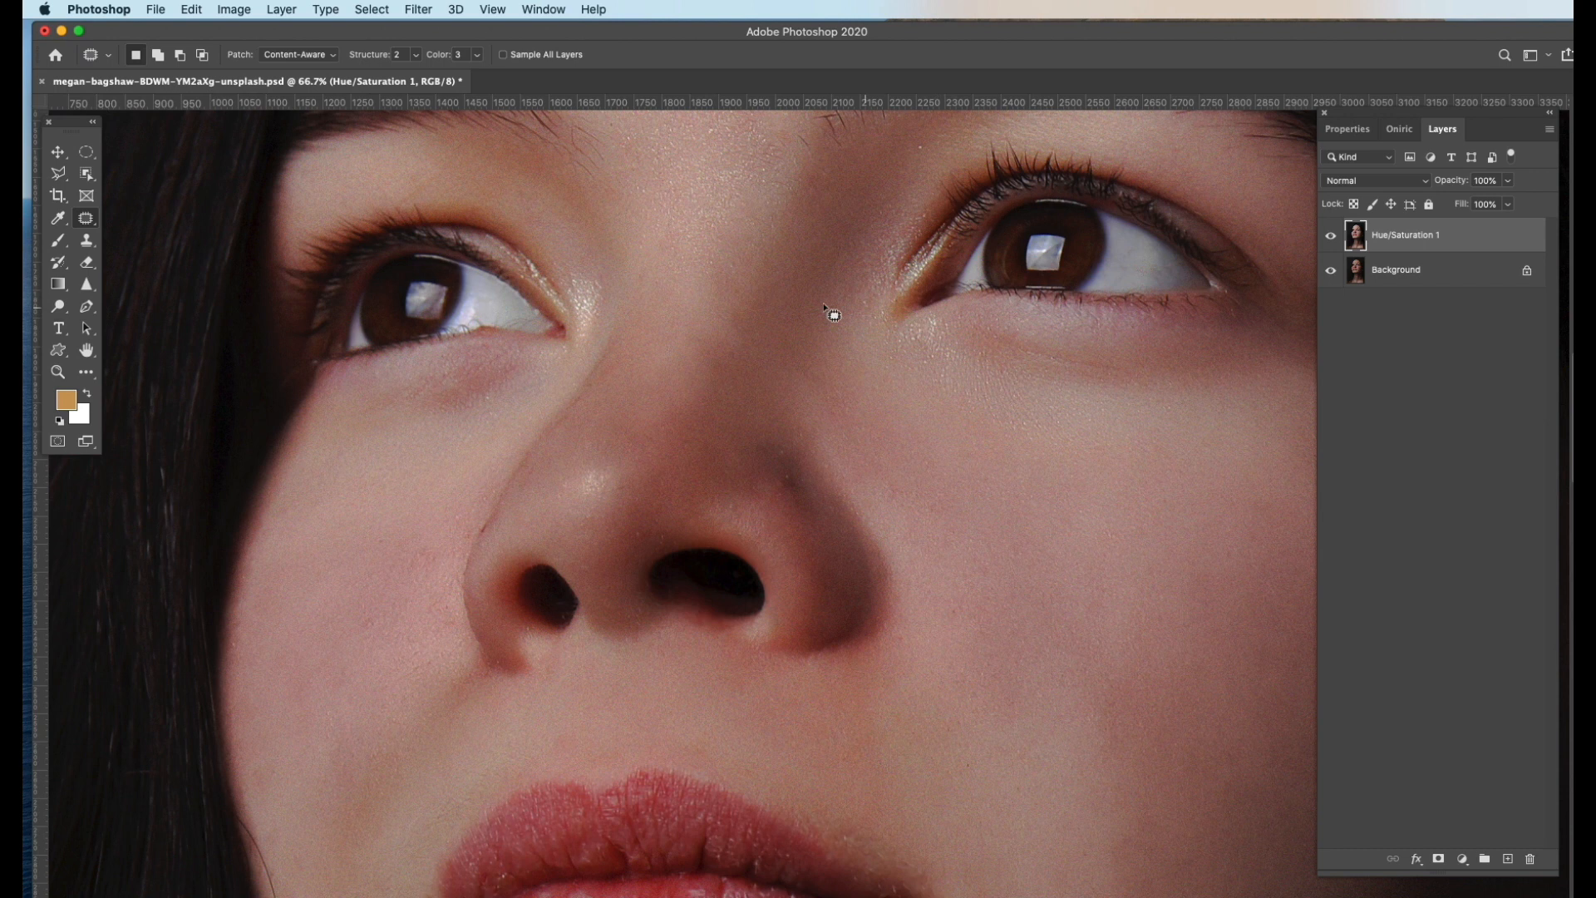
left_click(86, 240)
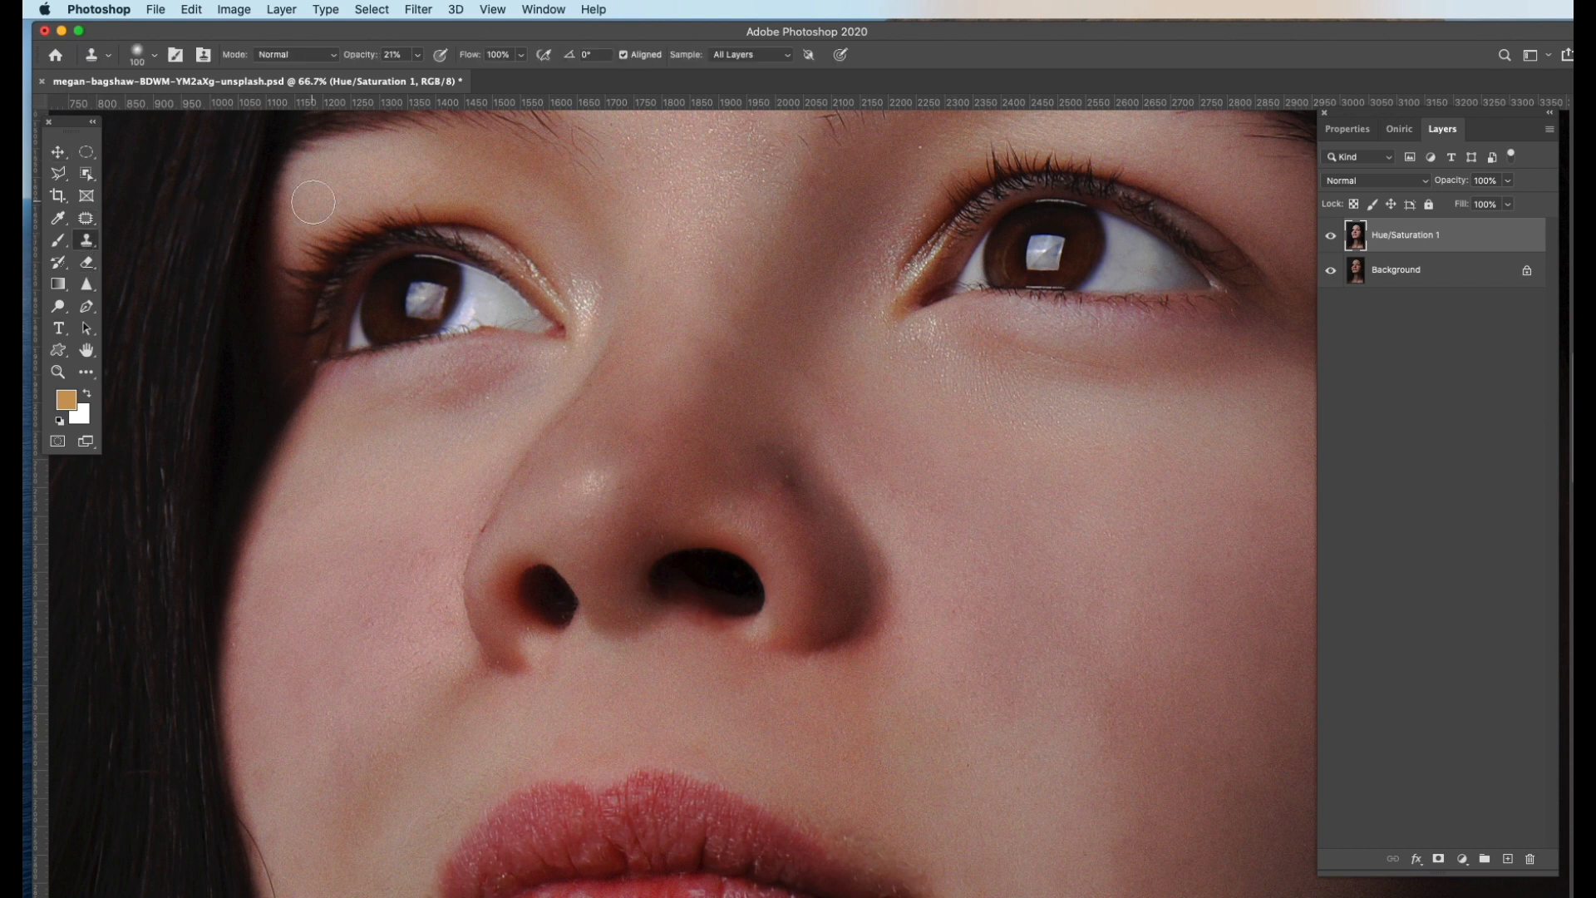
left_click(810, 507, "alt")
mouse_move(780, 474)
left_mouse_down()
mouse_move(836, 528)
mouse_move(813, 498)
mouse_move(720, 472)
left_mouse_up()
left_click(739, 449, "alt")
left_click(816, 506, "alt")
left_click(727, 449, "alt")
left_click(837, 528, "alt")
left_click(756, 412, "alt")
mouse_move(773, 393)
left_mouse_down()
mouse_move(799, 441)
mouse_move(772, 456)
mouse_move(799, 405)
mouse_move(819, 480)
left_mouse_up()
left_click(801, 386, "alt")
left_click(808, 431, "alt")
Clone clean skin over the shadow side and bridge of the nose to even out the transitions at 21% opacity
mouse_move(771, 425)
left_mouse_down()
mouse_move(850, 513)
mouse_move(873, 504)
mouse_move(787, 525)
mouse_move(818, 540)
mouse_move(734, 487)
mouse_move(734, 509)
mouse_move(784, 510)
mouse_move(732, 474)
mouse_move(705, 480)
mouse_move(739, 428)
mouse_move(711, 363)
left_mouse_up()
left_click(818, 542, "alt")
left_click(782, 508, "alt")
left_click(703, 480, "alt")
left_click(745, 312, "alt")
left_click(677, 436, "alt")
left_click(769, 242, "alt")
left_click_drag(737, 280, 670, 431)
left_click(642, 481, "alt")
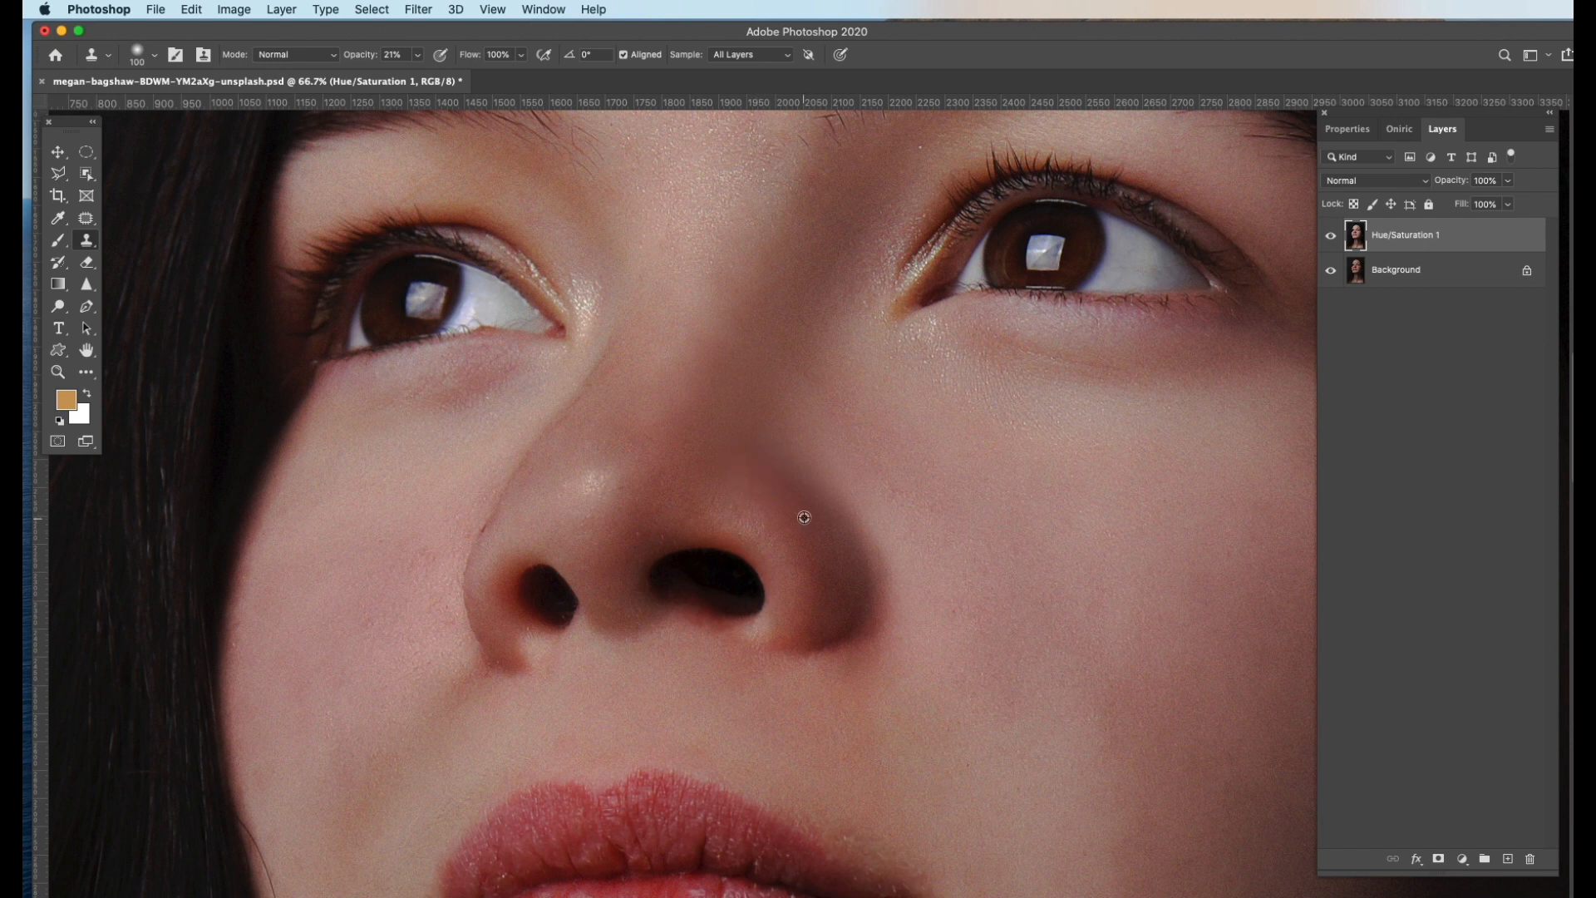
key("super+minus")
key("super+minus")
key("super+minus")
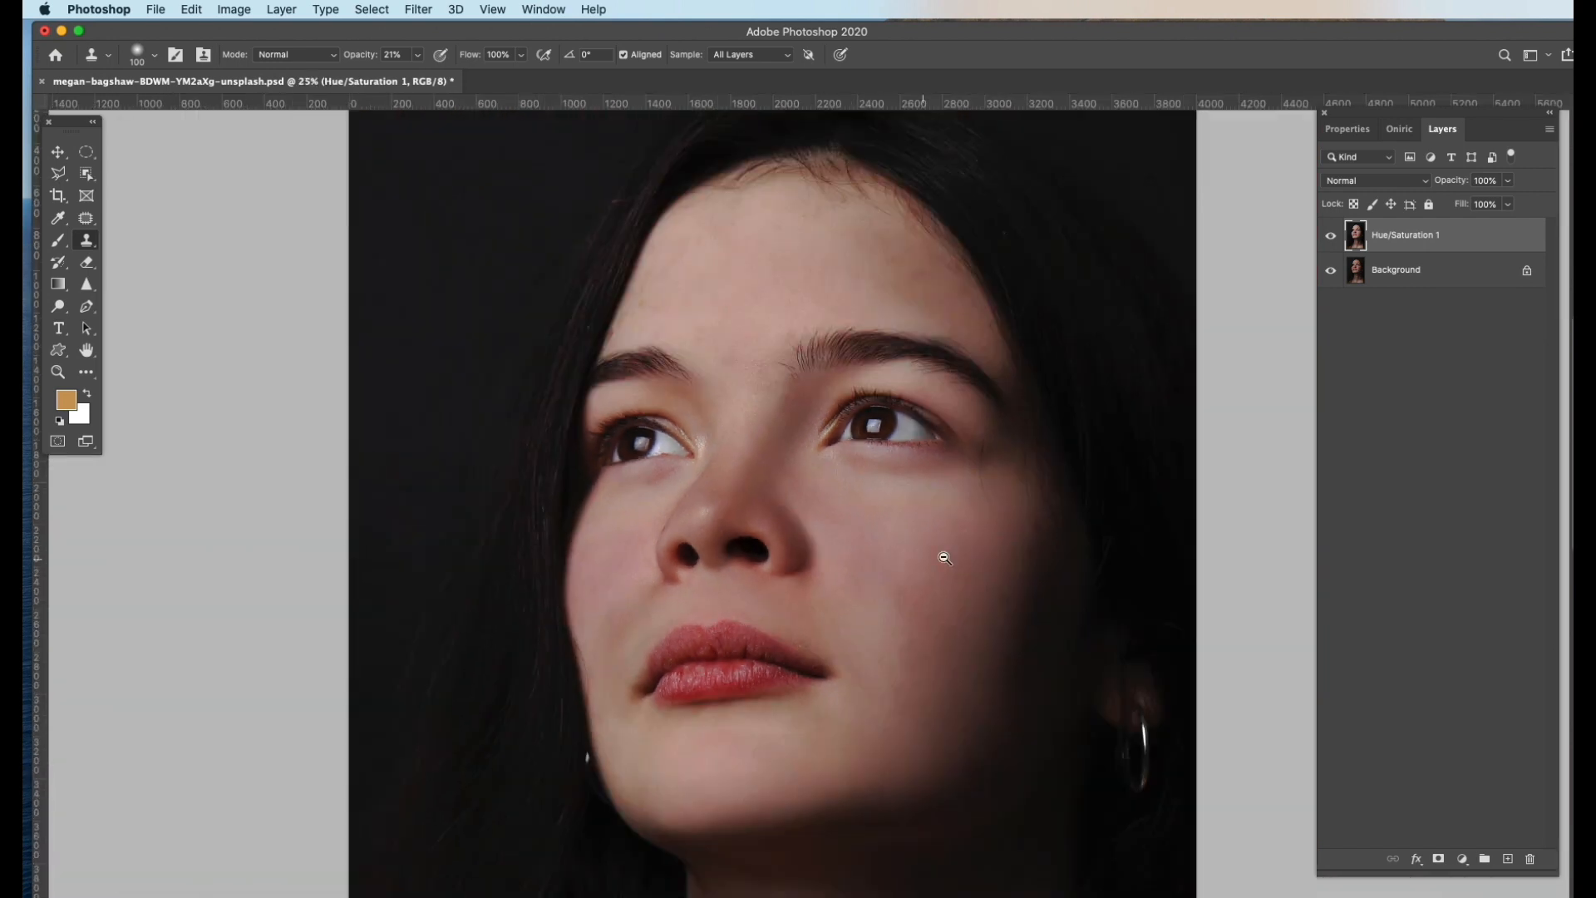
Clone smooth skin along the upper lip's edge and beside the shadow-side corner of the mouth
left_click(812, 707, "super")
left_click(811, 707, "super")
left_click(811, 707, "super")
left_click(792, 493, "alt")
left_click(768, 499, "alt")
left_click(788, 550)
left_click(870, 535, "alt")
left_click(849, 575)
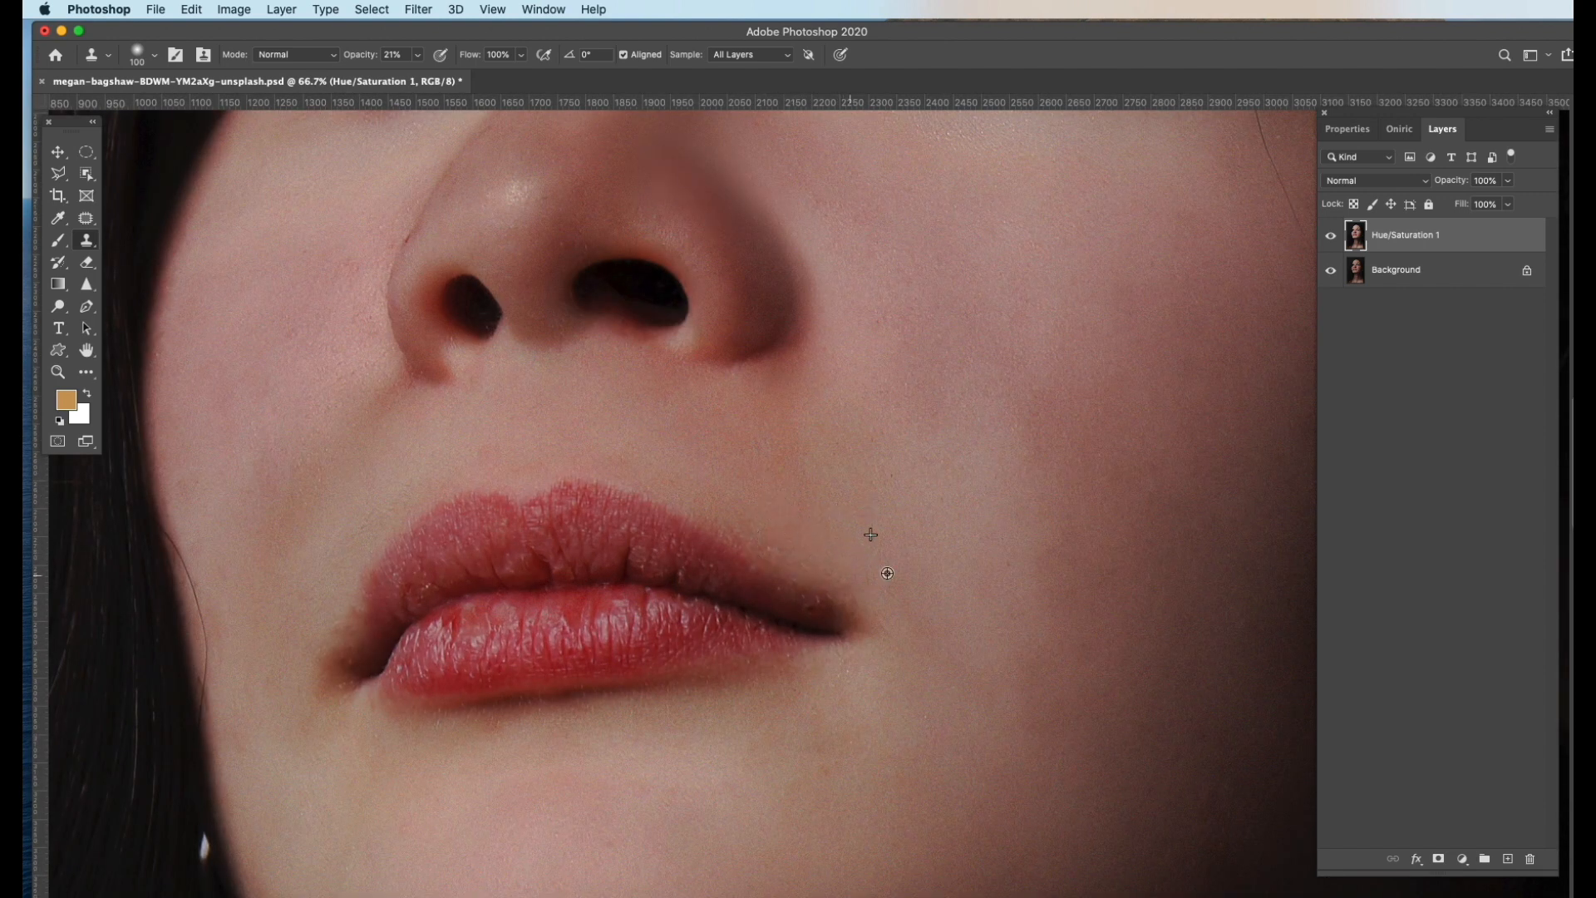
left_click(767, 492, "alt")
left_click(843, 537)
left_click(714, 490, "alt")
left_click(742, 522)
left_click(739, 488, "alt")
left_click_drag(744, 538, 707, 496)
Clone clean skin over the area just below the shadow-side corner of the mouth
left_click(797, 723, "alt")
left_click_drag(777, 701, 846, 692)
left_click(671, 741, "alt")
left_click(672, 740, "alt")
left_click(672, 740, "alt")
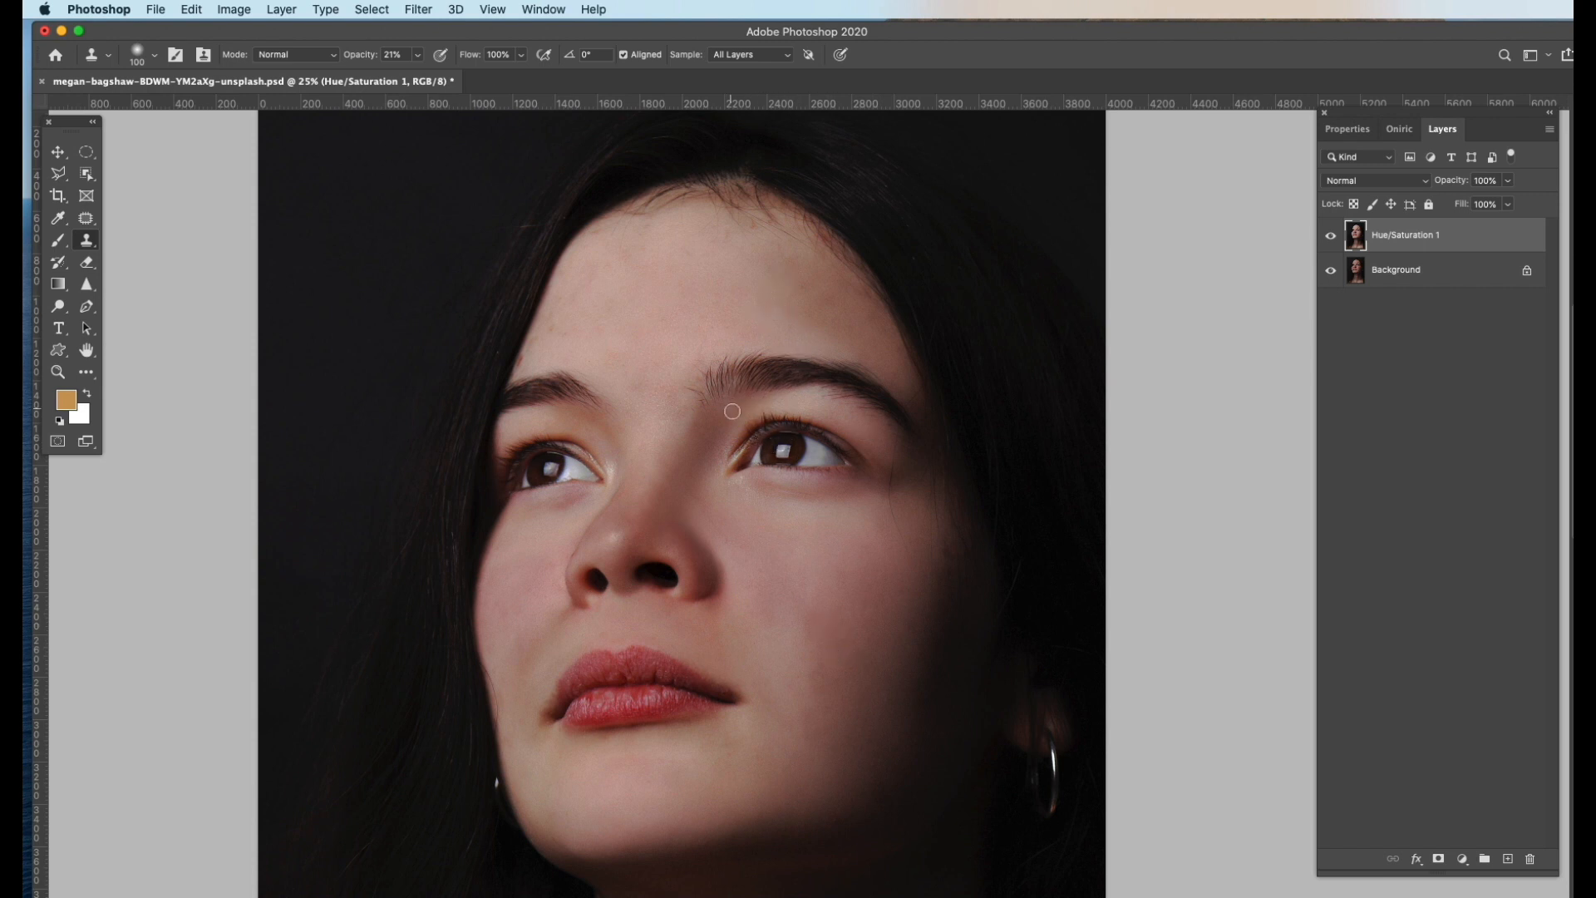
Patch the red mark at the hairline beside the lit-side eyebrow with clean skin using the content-aware Patch tool
left_click(651, 330)
left_click(651, 330)
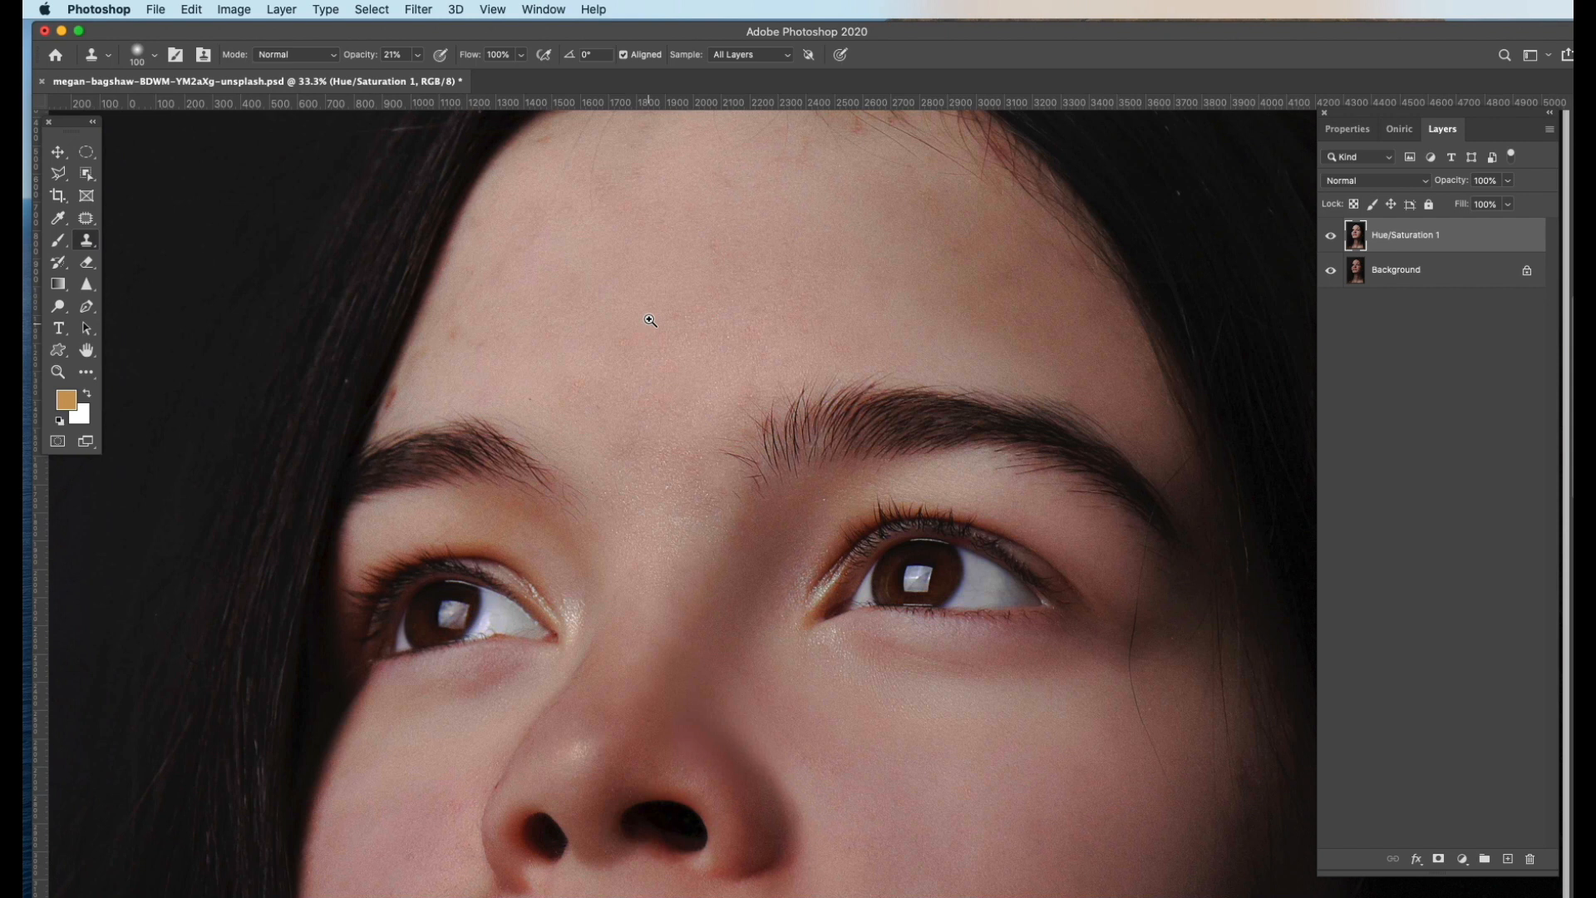
left_click(651, 330)
left_click(388, 385)
left_click_drag(447, 381, 766, 377)
left_click(651, 412, "alt")
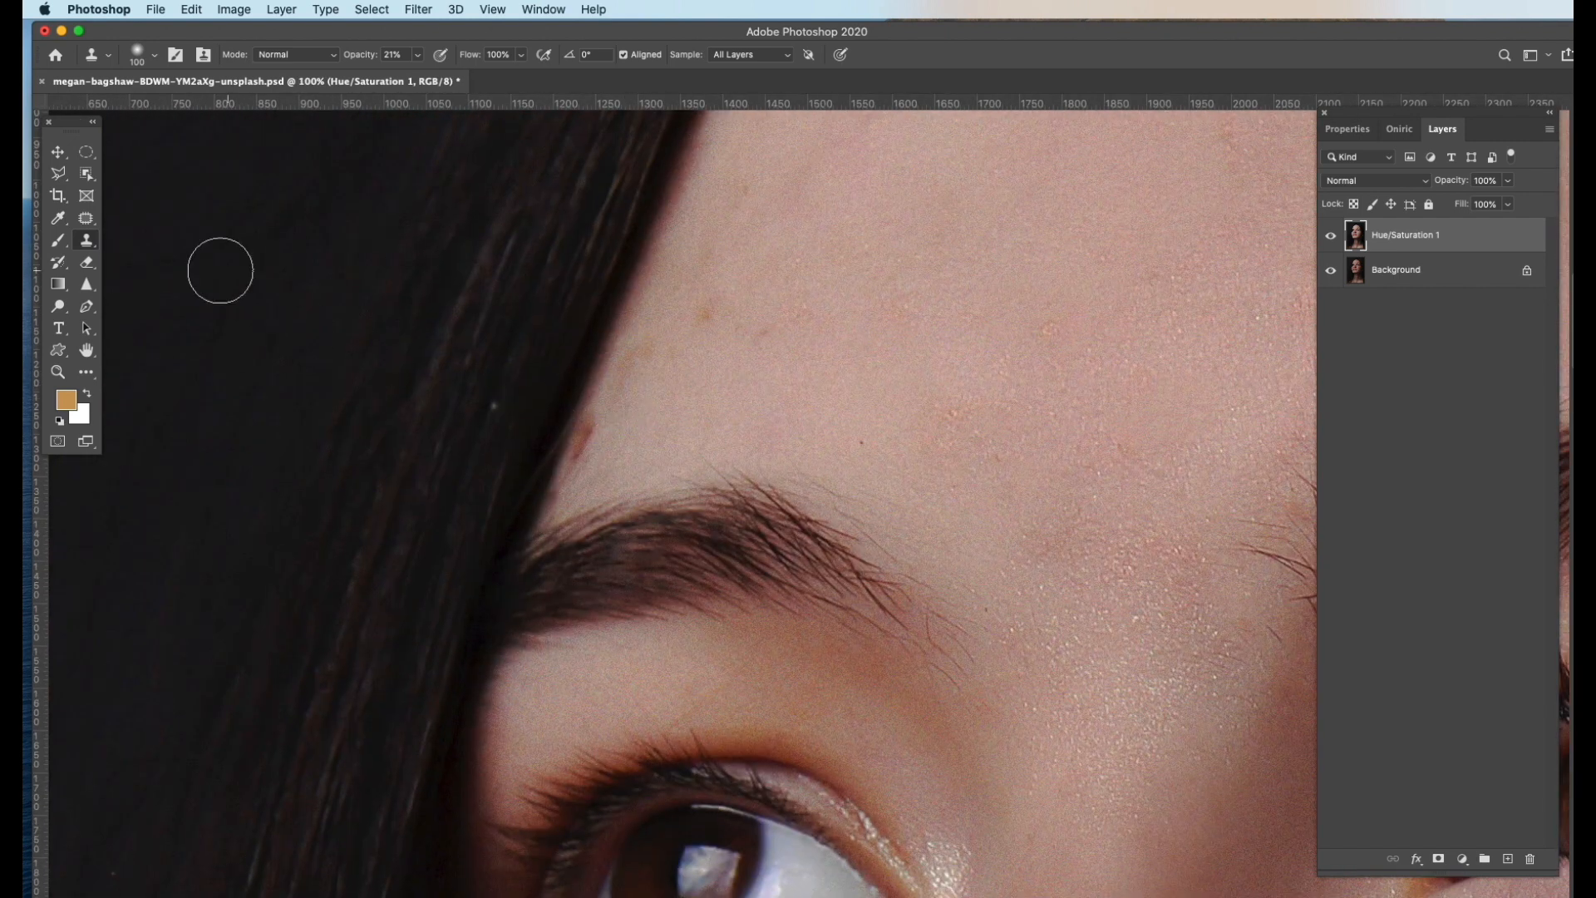
left_click(85, 217)
mouse_move(599, 419)
left_mouse_down()
mouse_move(577, 459)
mouse_move(600, 416)
mouse_move(612, 438)
mouse_move(667, 429)
left_mouse_up()
key("super+d")
mouse_move(577, 446)
left_mouse_down()
mouse_move(574, 434)
mouse_move(588, 475)
mouse_move(660, 446)
left_mouse_up()
key("super+d")
key("super+d")
Patch the small brown spots on the forehead above the lit-side eyebrow with neighbouring clean skin
mouse_move(641, 376)
left_mouse_down()
mouse_move(704, 319)
mouse_move(703, 292)
left_mouse_up()
key("super+d")
mouse_move(703, 304)
left_mouse_down()
mouse_move(710, 375)
mouse_move(809, 299)
mouse_move(753, 315)
left_mouse_up()
left_click_drag(774, 345, 803, 397)
key("super+d")
mouse_move(909, 409)
left_mouse_down()
mouse_move(926, 420)
mouse_move(929, 356)
mouse_move(766, 396)
left_mouse_up()
left_click(926, 390, "alt")
left_click(925, 391, "alt")
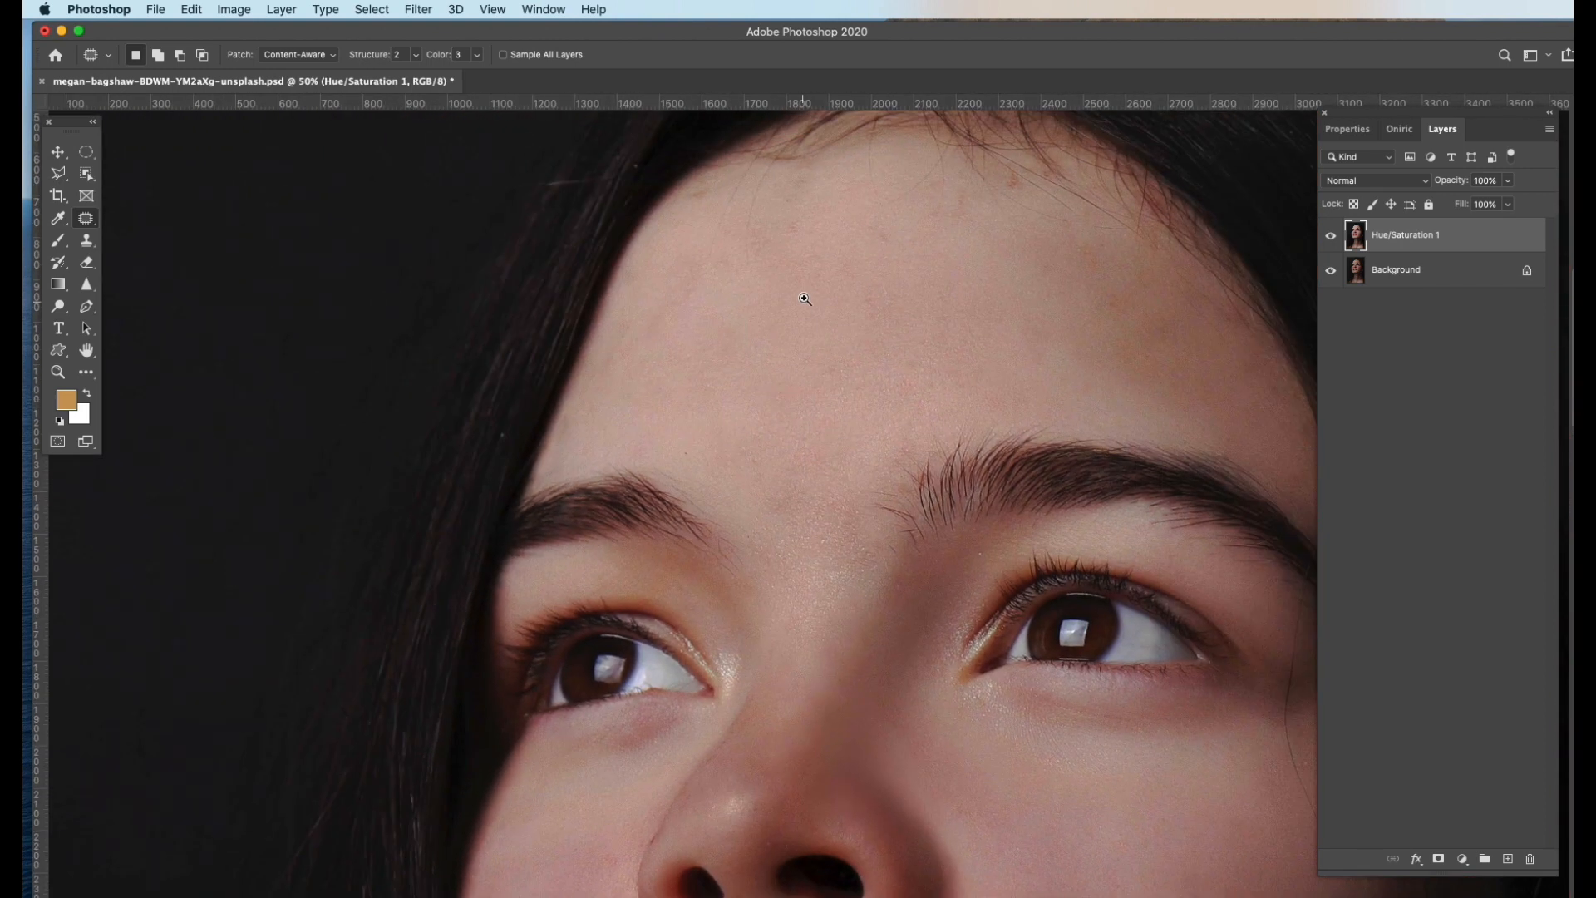
Patch the blemishes on the upper forehead near the hairline and in the middle of the forehead
left_click(804, 299, "super")
left_click_drag(896, 214, 772, 369)
left_click(559, 362, "super")
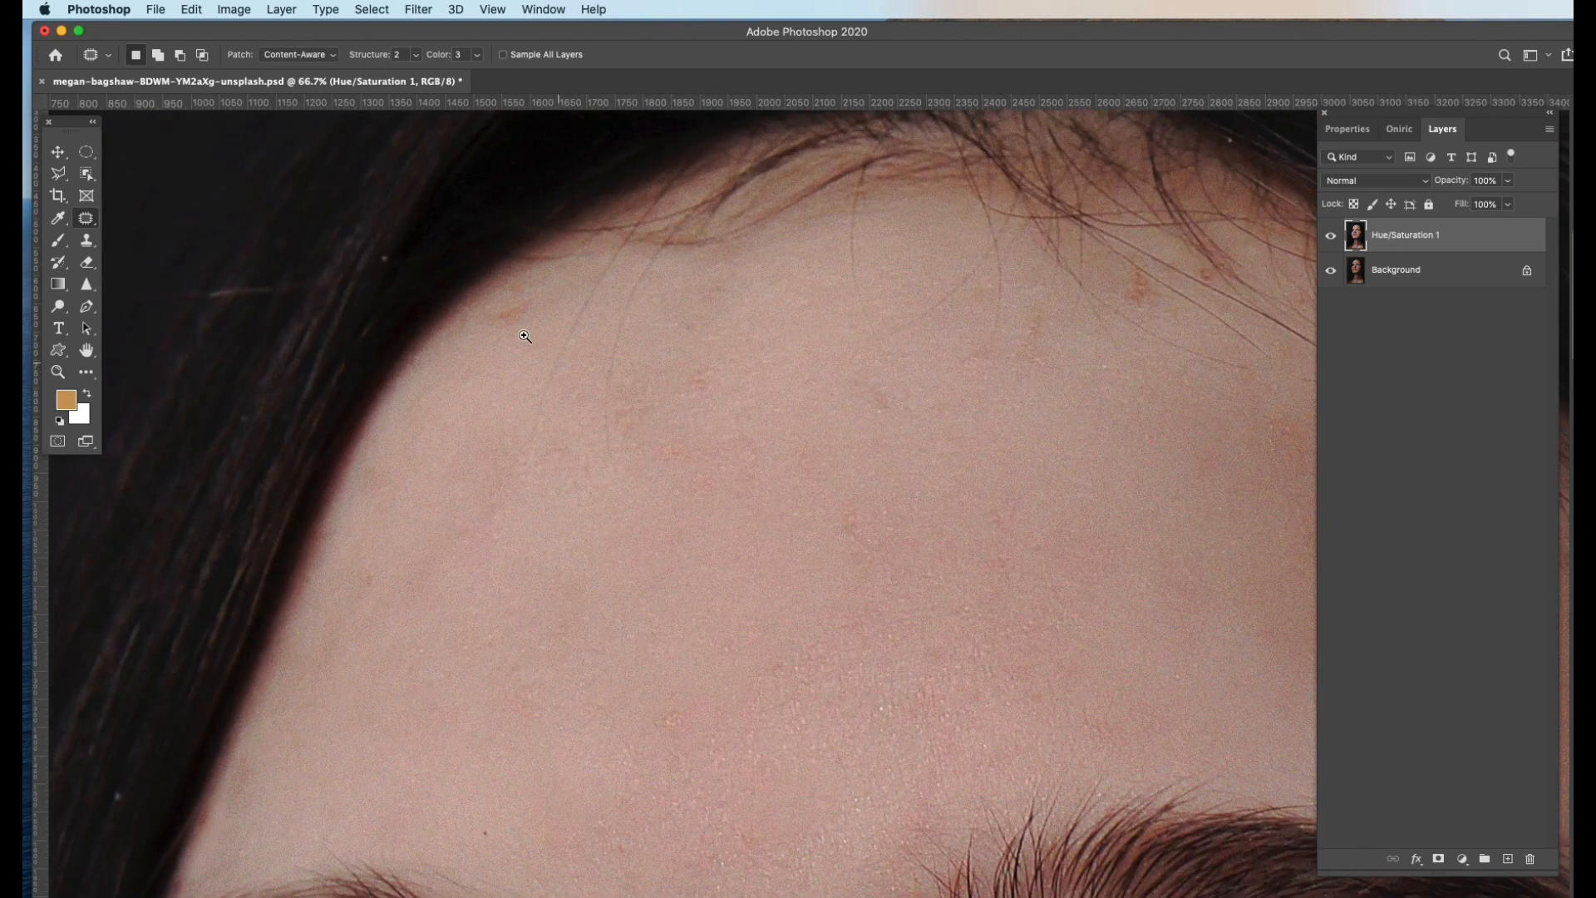
left_click_drag(497, 315, 492, 404)
left_click_drag(699, 357, 729, 375)
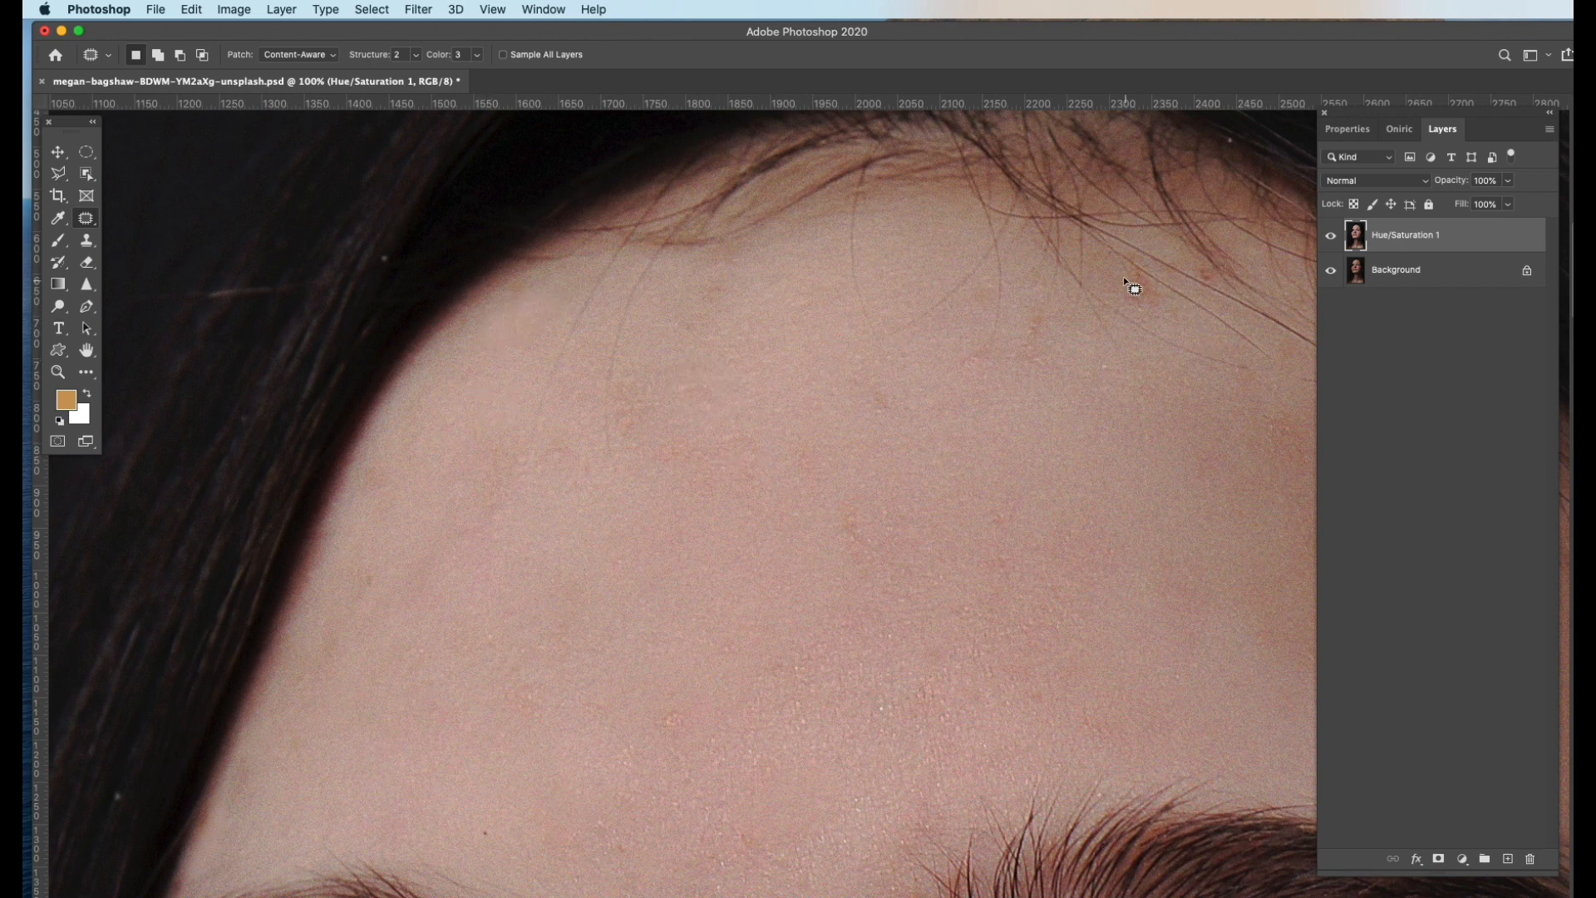
left_click_drag(1122, 272, 1118, 272)
left_click_drag(1163, 423, 1164, 426)
key("super+d")
left_click_drag(851, 519, 774, 554)
key("super+d")
left_click(830, 503, "alt+super")
left_click(834, 502, "alt+super")
left_click(835, 500, "alt+super")
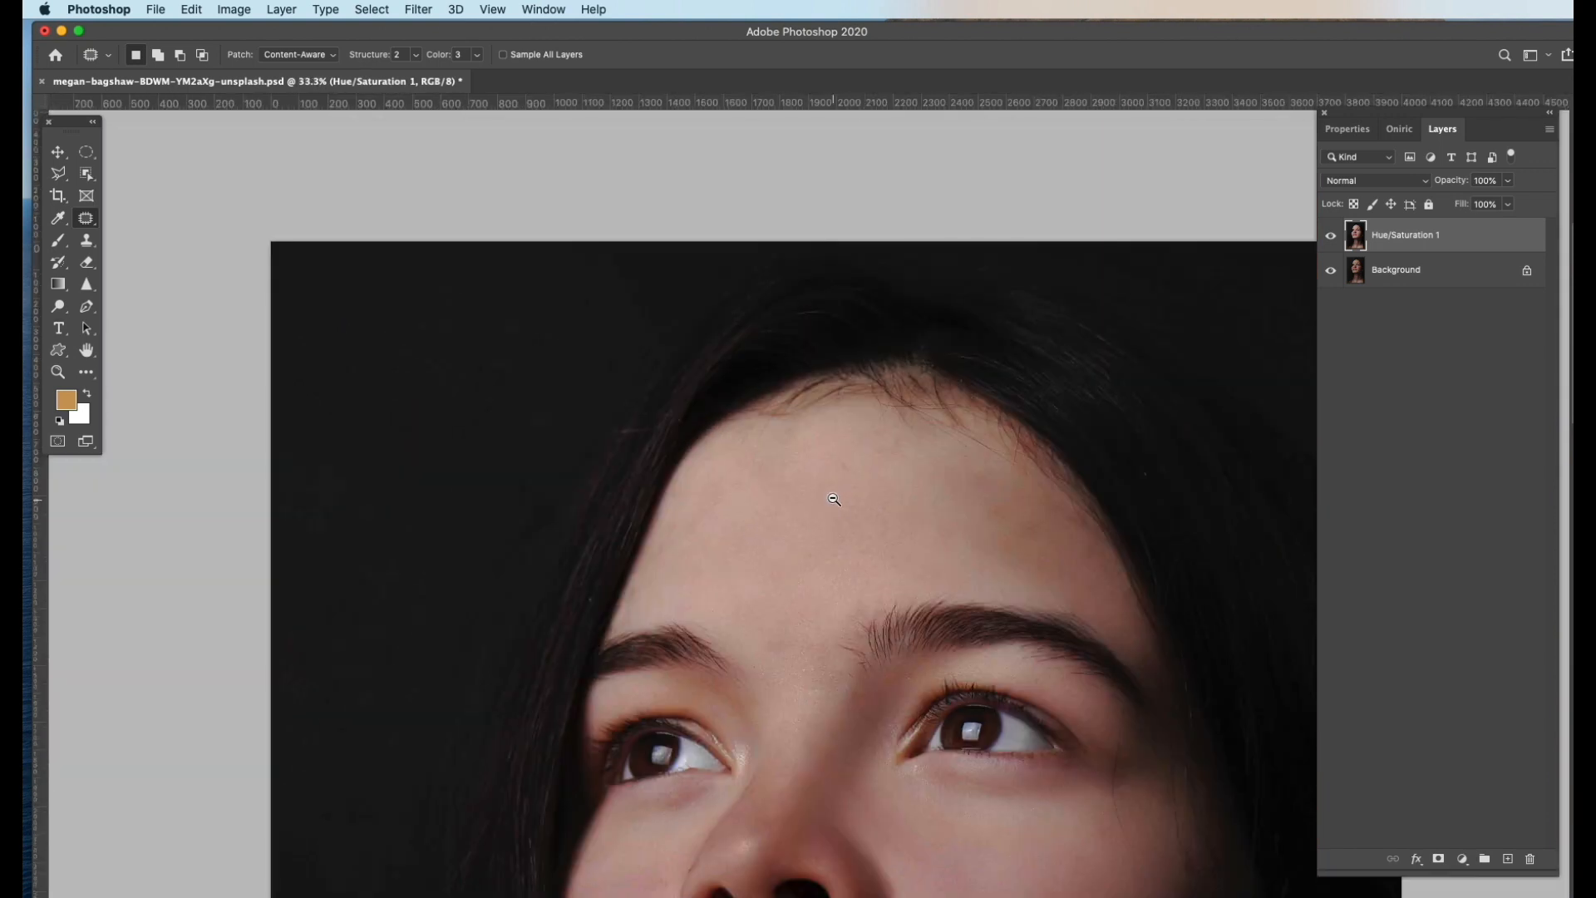
left_click(837, 499, "alt+super")
left_click_drag(905, 712, 950, 432)
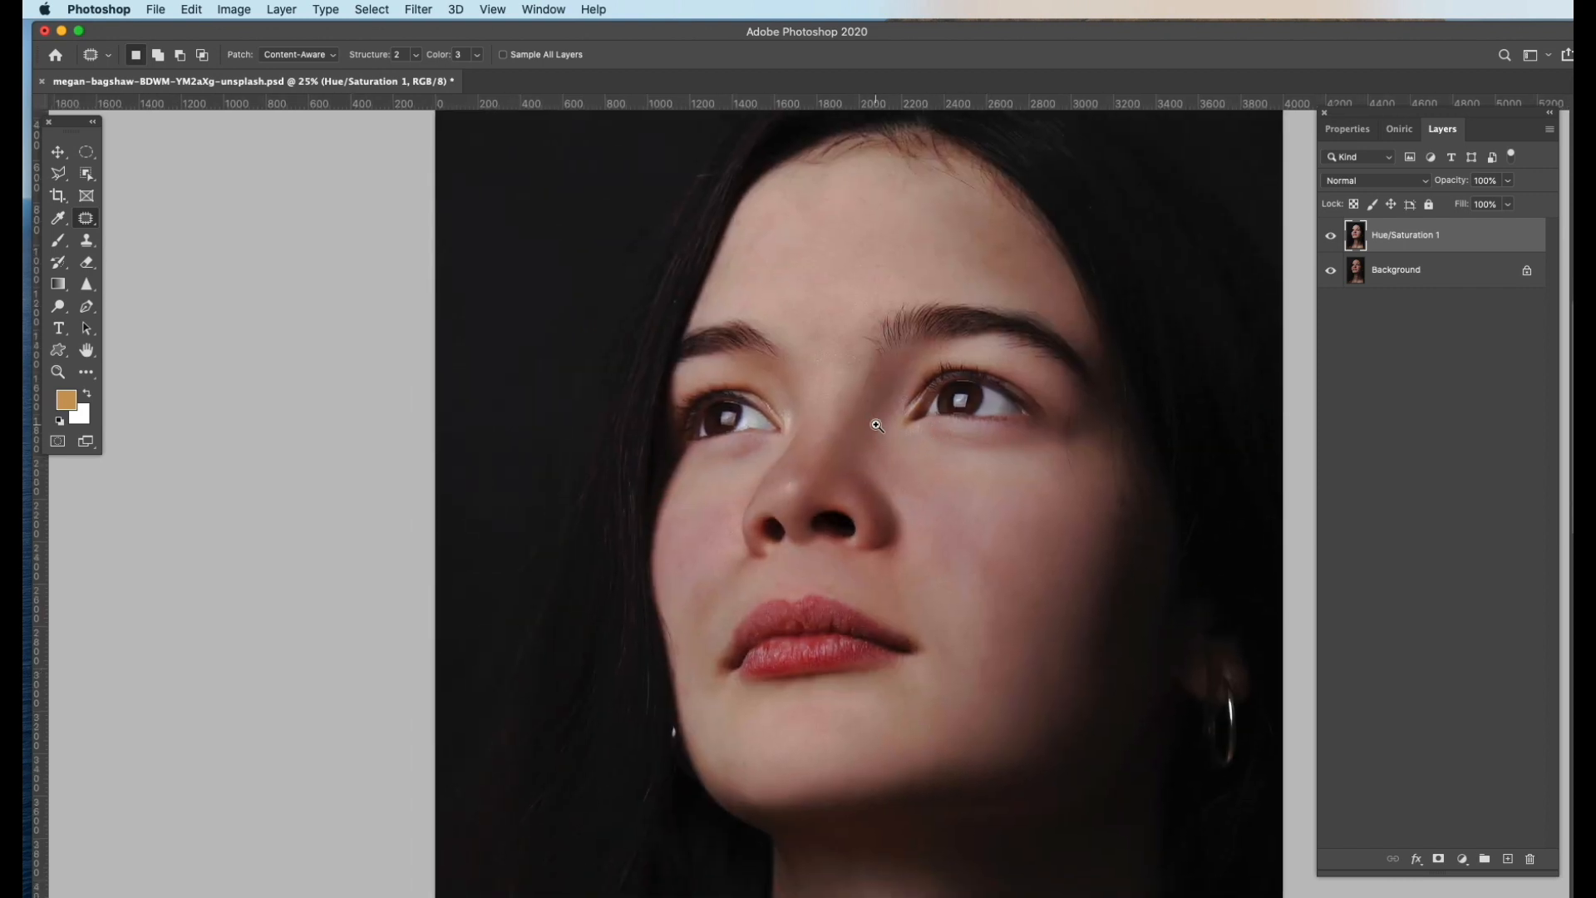
Patch the uneven skin between the eyebrows and check the portrait as a whole
left_click(836, 342, "super")
left_click(836, 342, "super")
left_click(836, 342, "super")
left_click(835, 341, "super")
mouse_move(922, 314)
left_mouse_down()
mouse_move(987, 354)
mouse_move(901, 378)
left_mouse_up()
key("super+d")
left_click(910, 408, "alt+super")
left_click(911, 409, "alt+super")
left_click(948, 456, "alt+super")
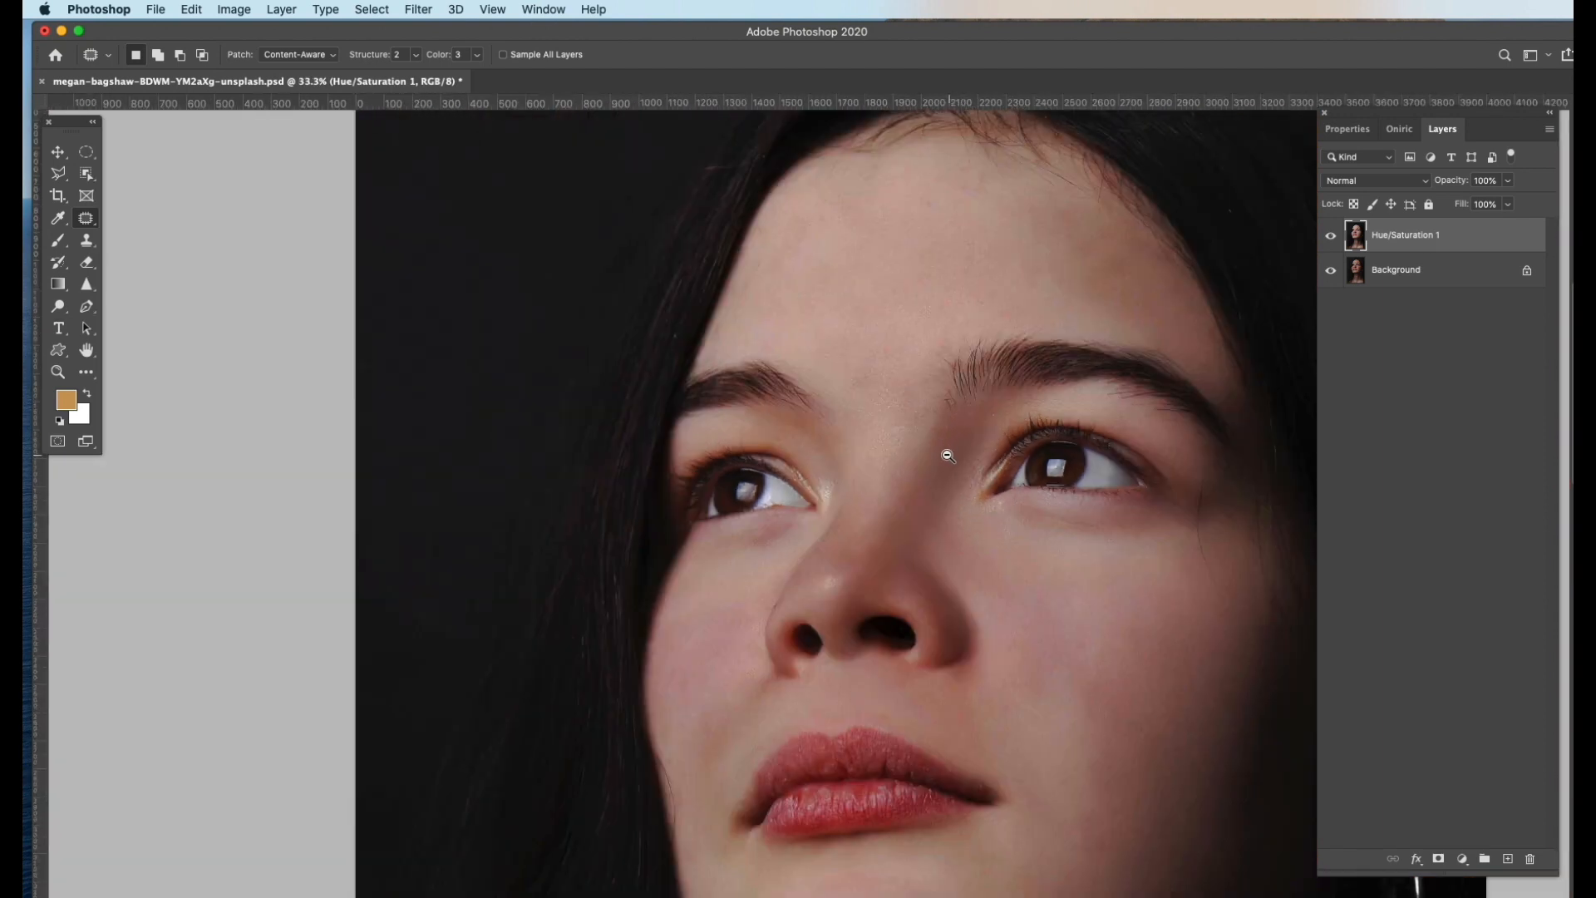
left_click(1037, 583, "alt+super")
left_click(1049, 575, "alt+super")
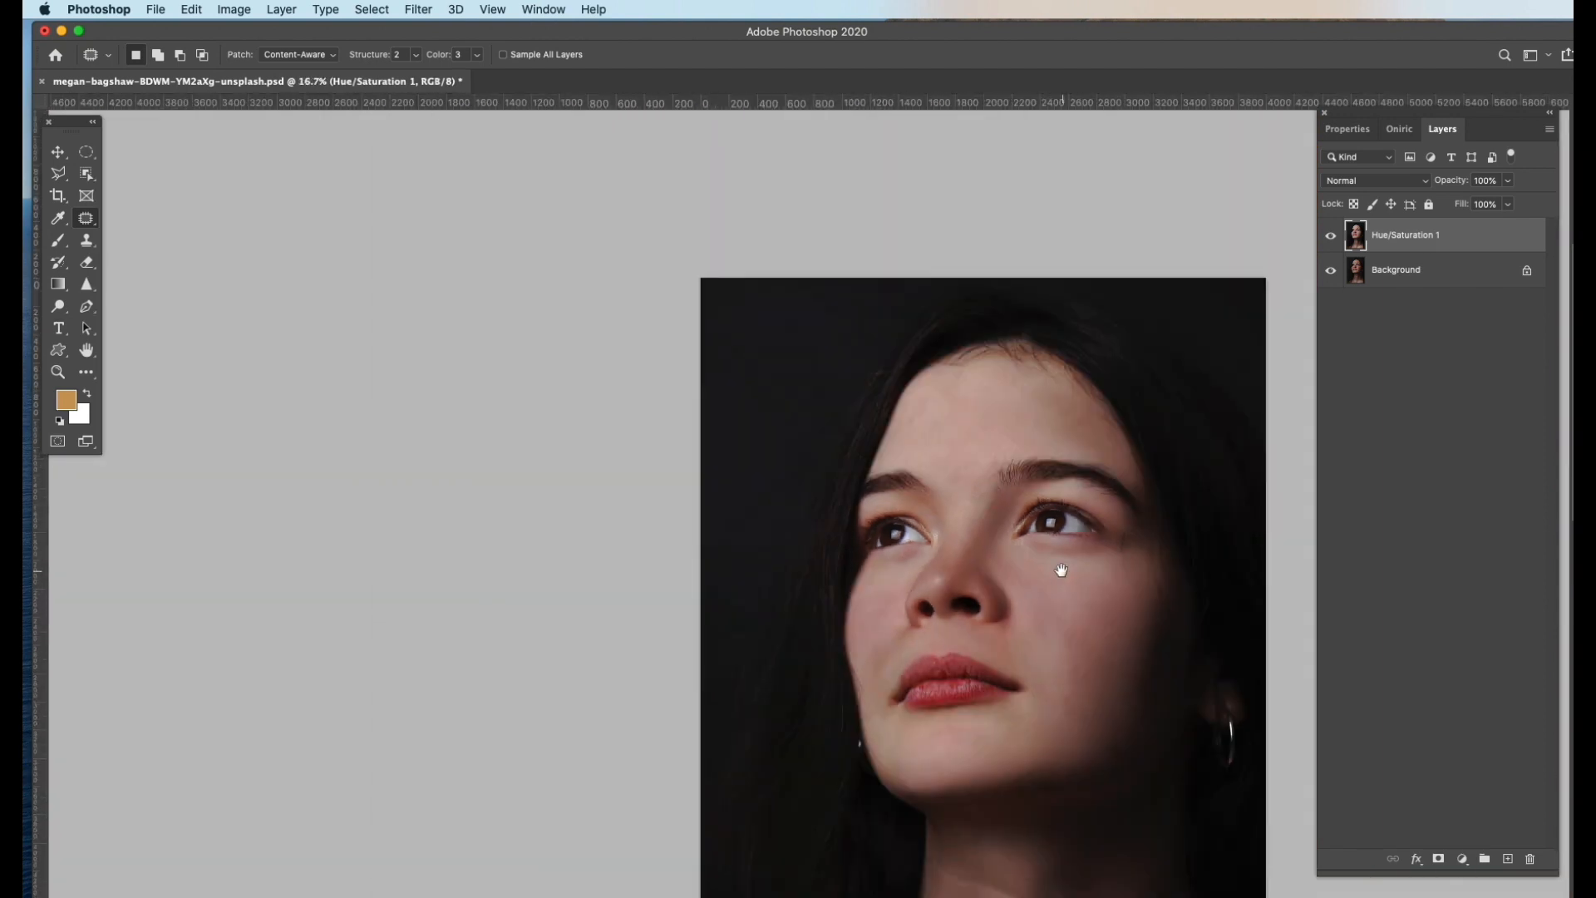
Patch the spot on the chin below the shadow-side corner of the mouth and review the full portrait
left_click_drag(1062, 572, 993, 449)
left_click(990, 545, "super")
left_click(989, 549, "super")
left_click(988, 550, "super")
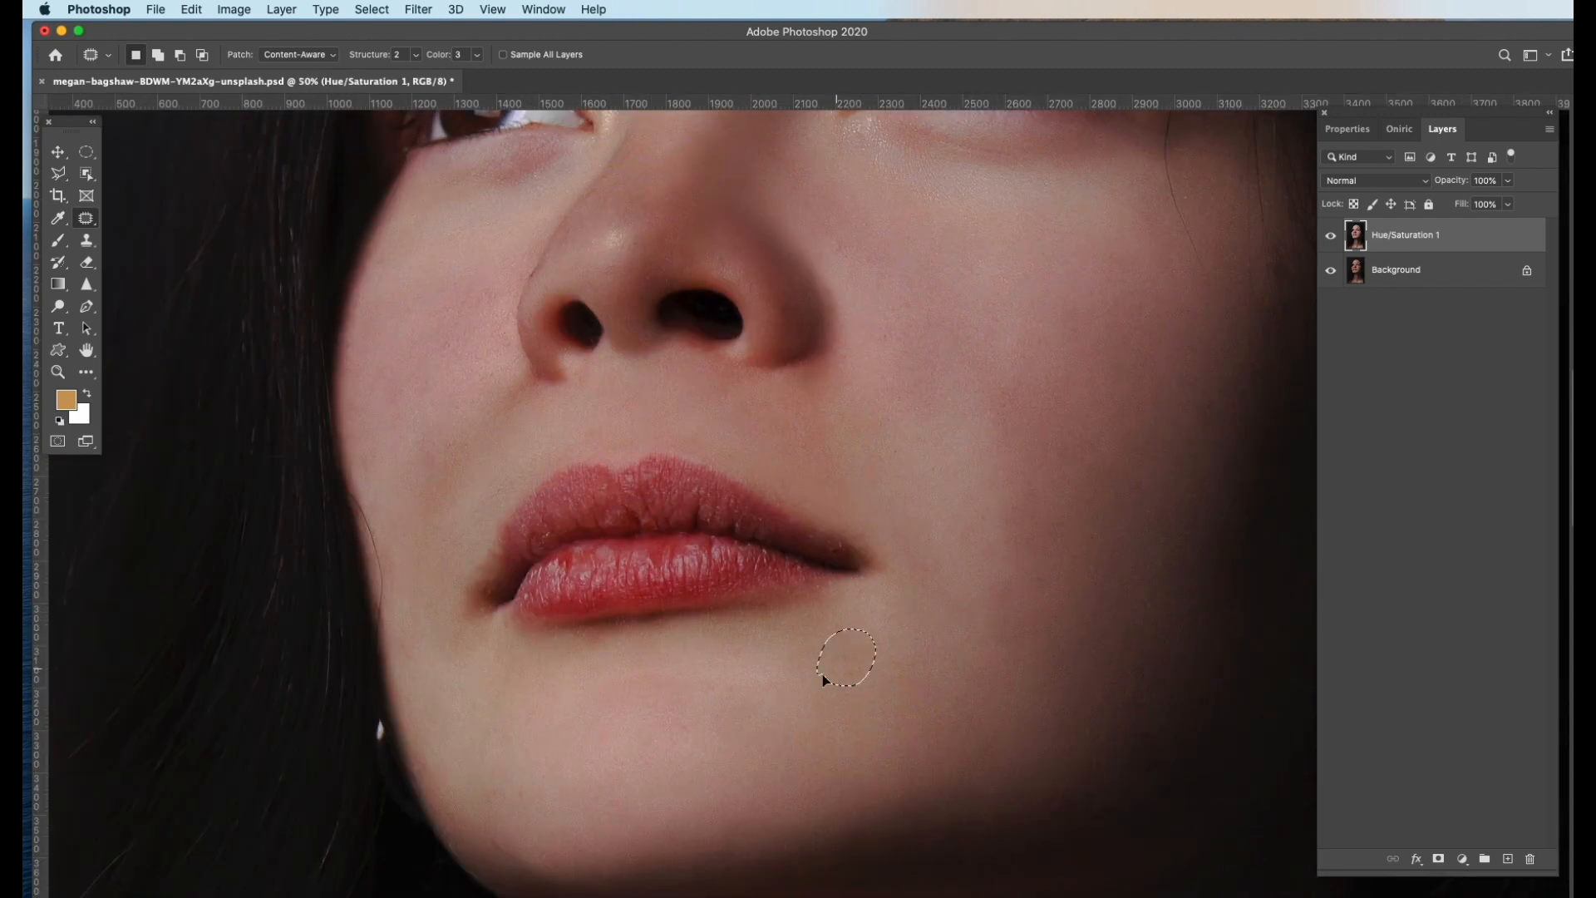
left_click(891, 657, "alt+super")
left_click(906, 632, "alt+super")
left_click(923, 606, "alt+super")
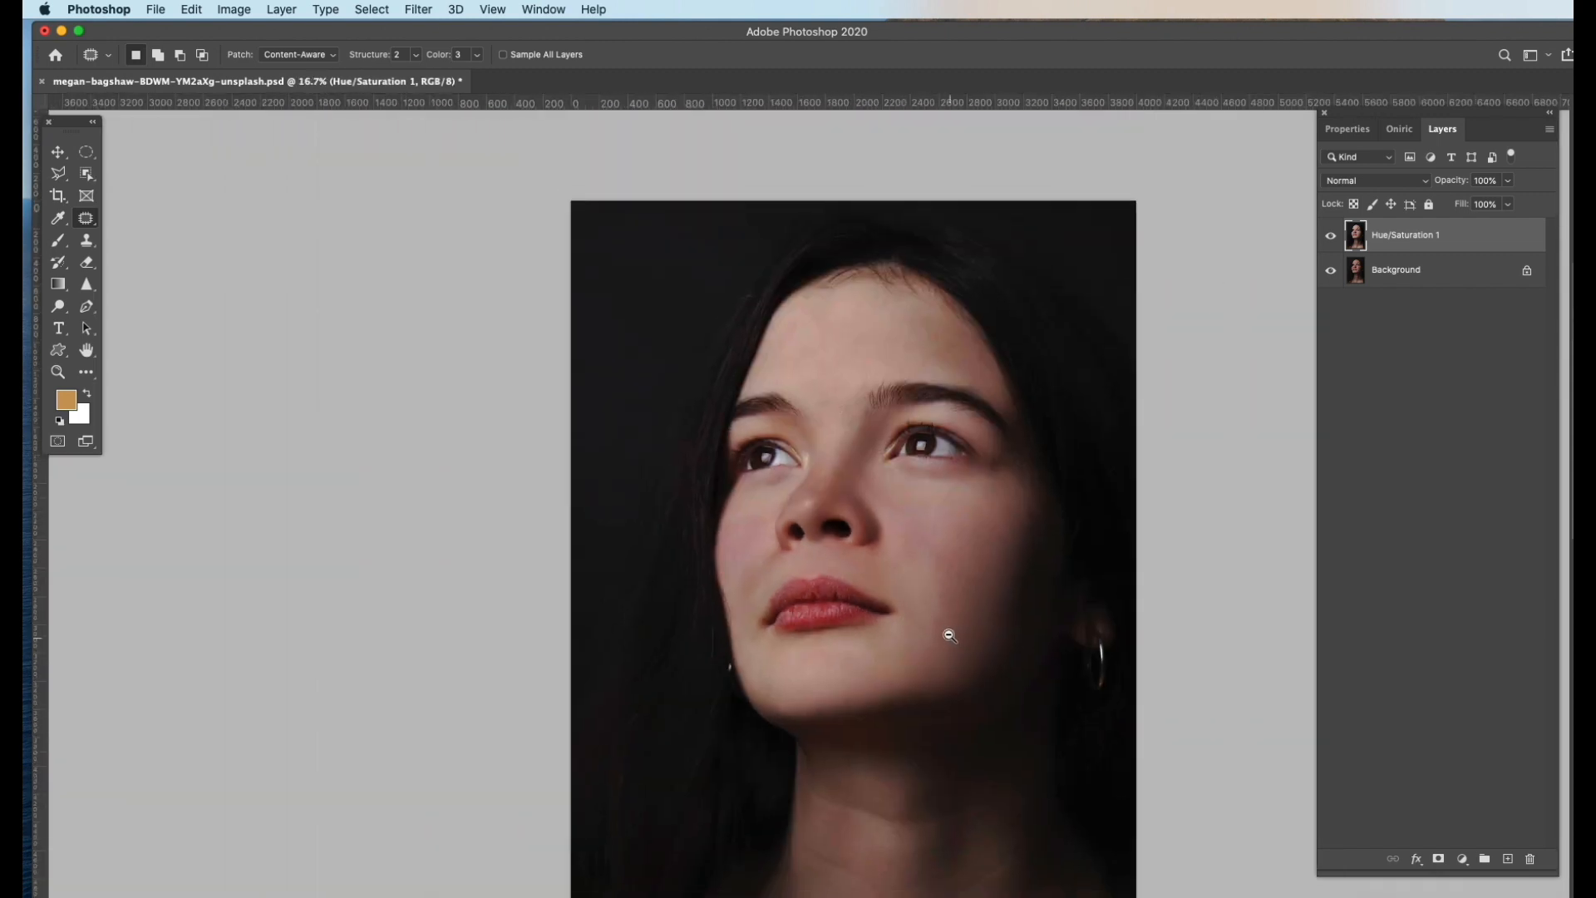
left_click(948, 641, "alt+super")
left_click(906, 583, "alt+super")
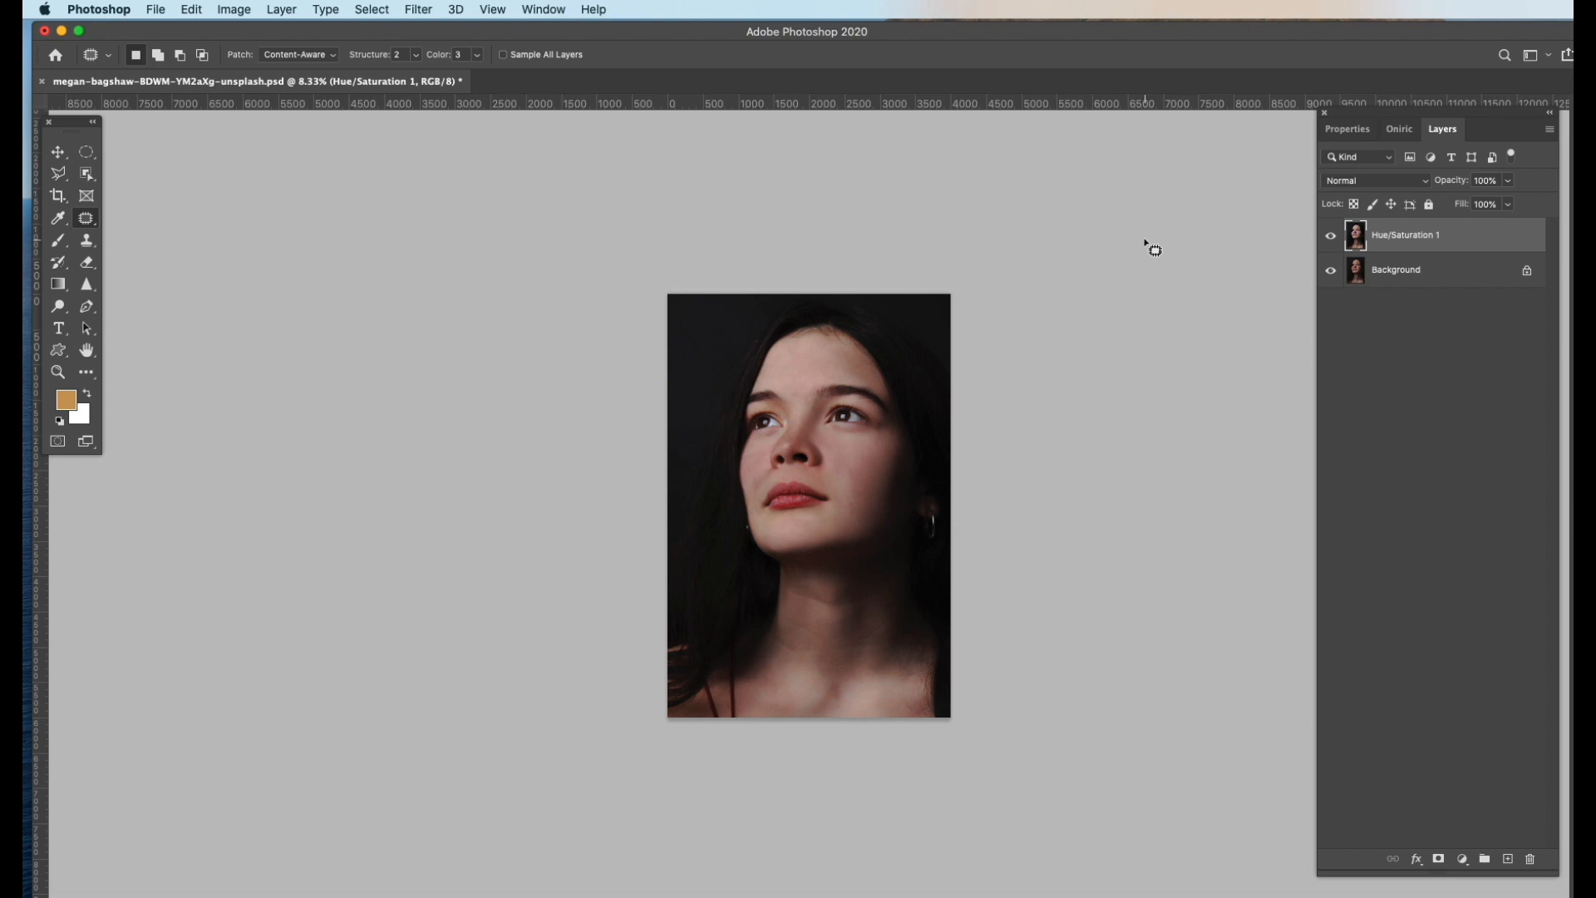
left_click(785, 485, "super")
left_click(786, 489, "super")
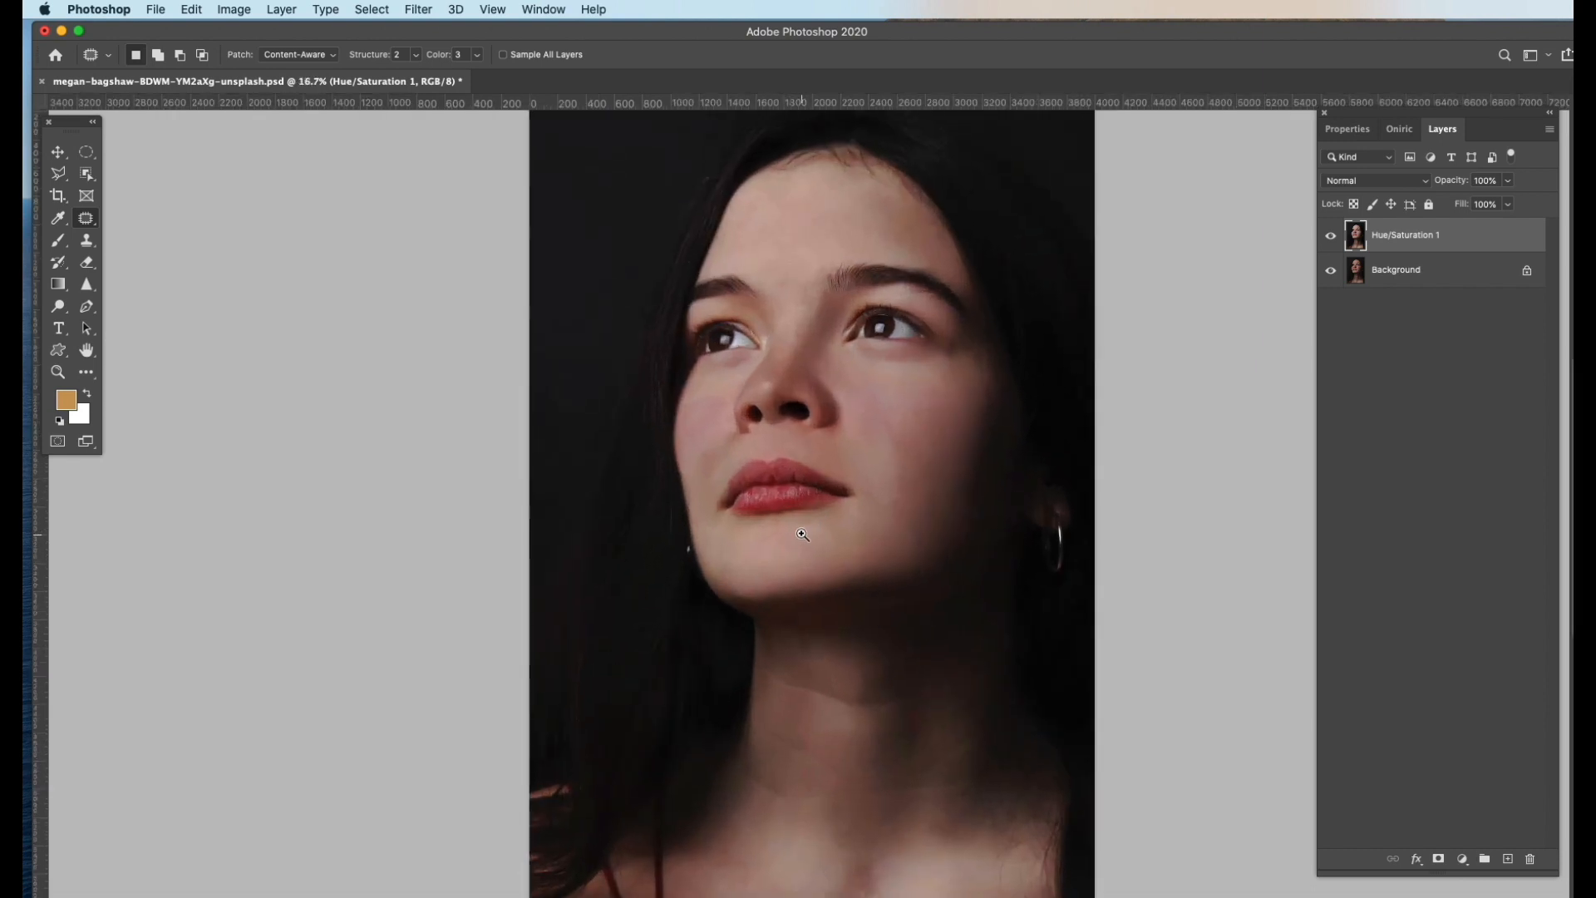